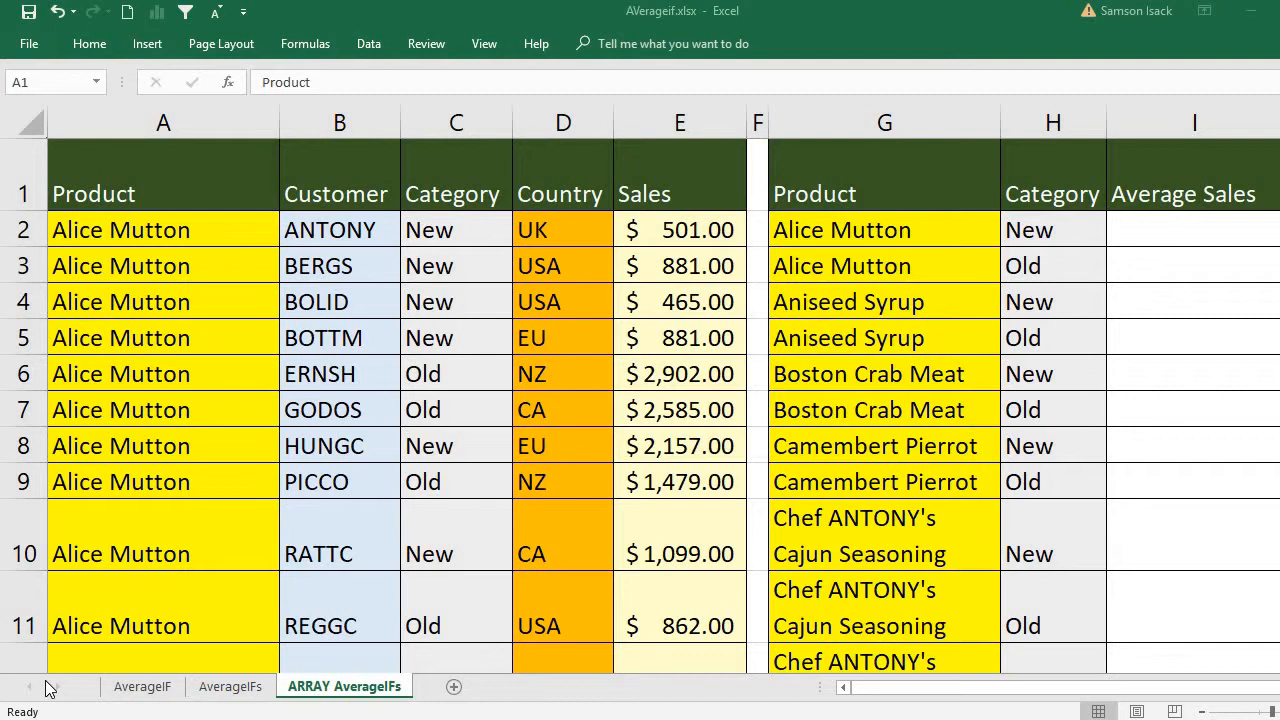
# - Examine the source table's Product, Category and Sales columns from the first Alice Mutton row to the last record in row 278
pyautogui.click(211, 232)
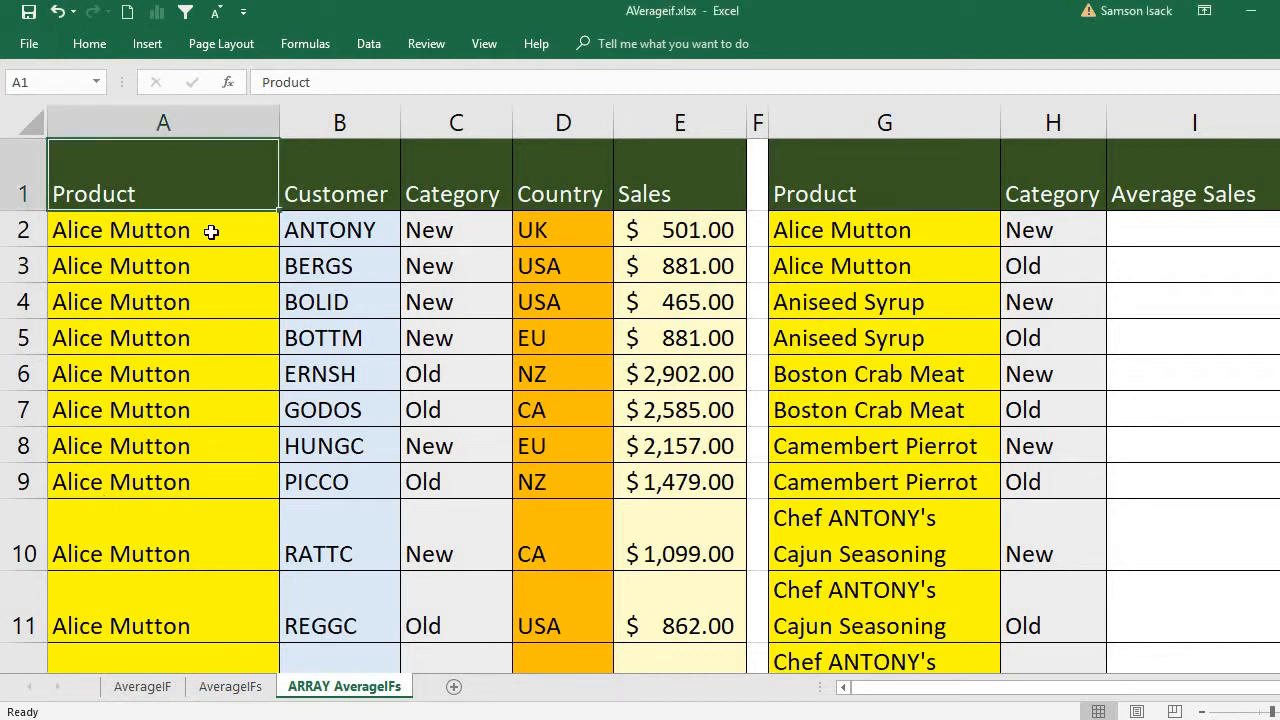
pyautogui.click(211, 232)
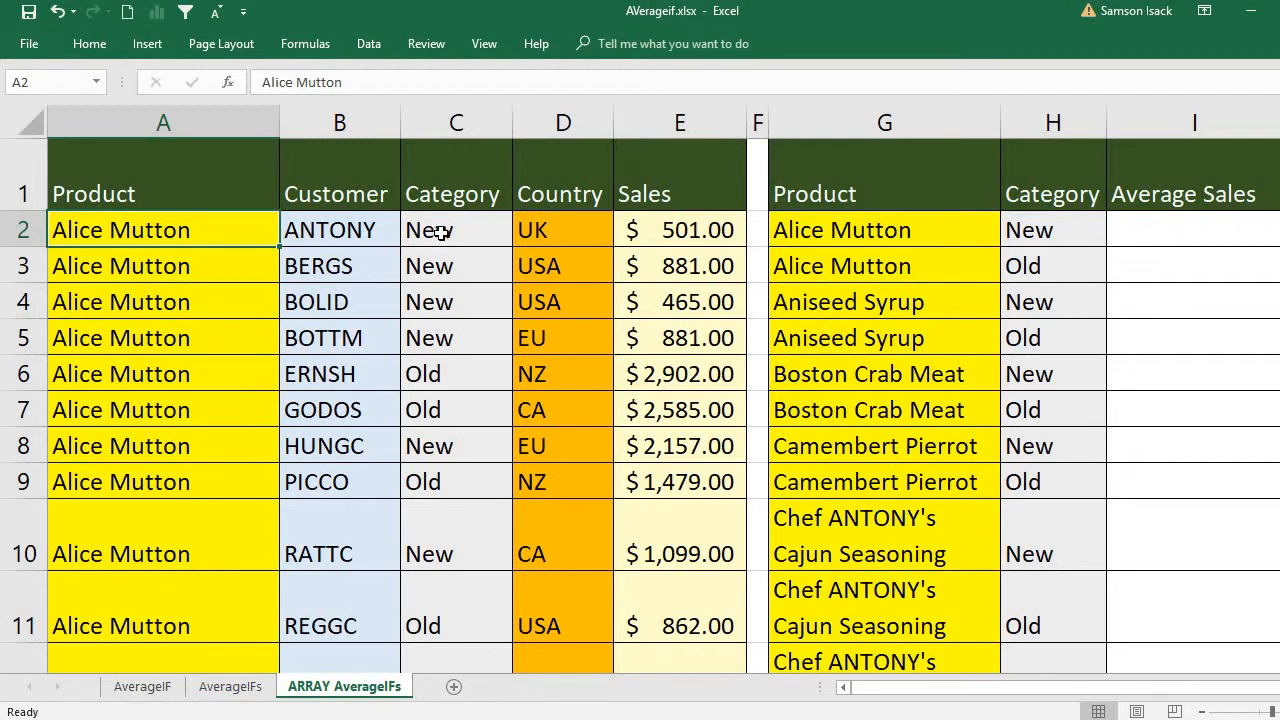
pyautogui.moveTo(256, 228); pyautogui.dragTo(543, 222)
pyautogui.click(636, 220)
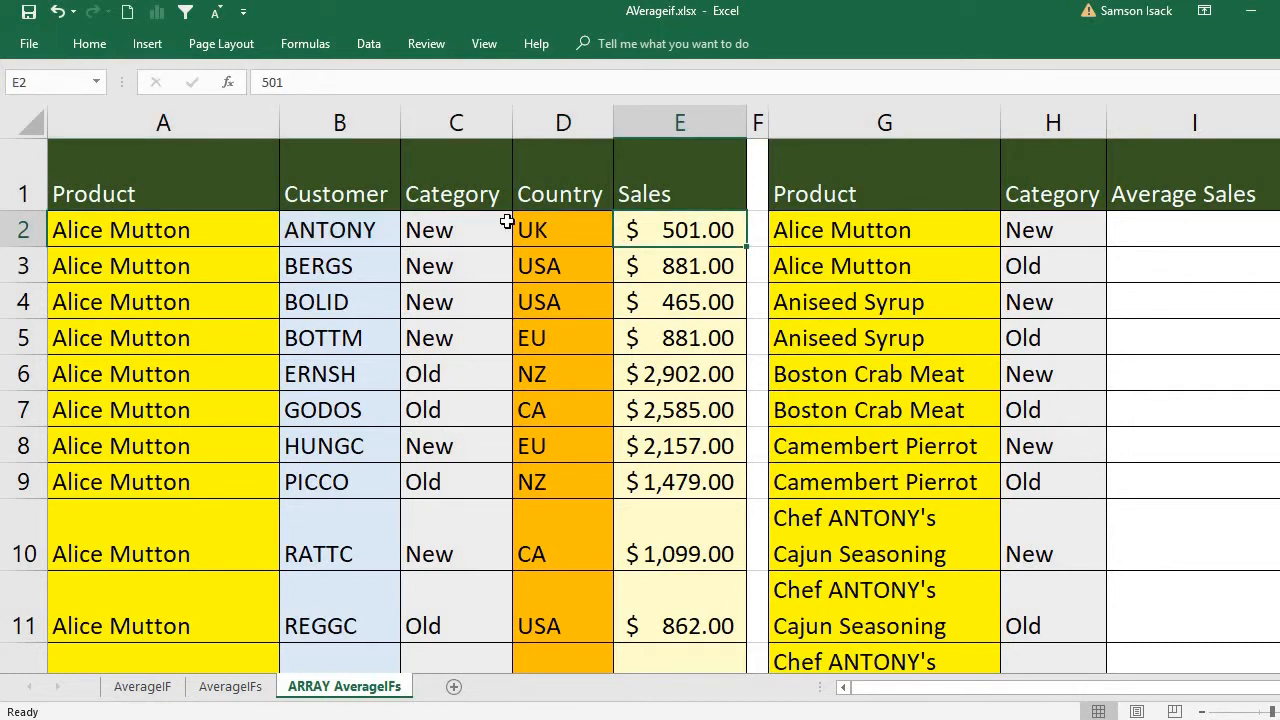
pyautogui.click(257, 225)
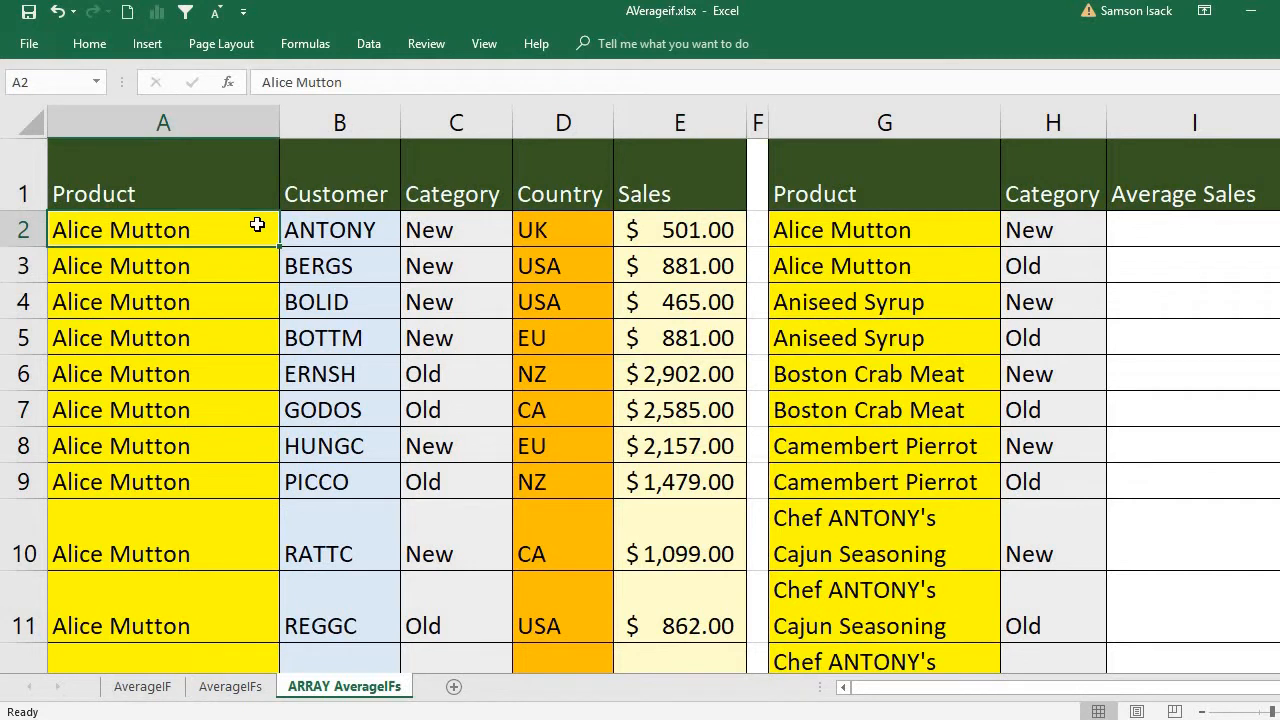
pyautogui.hotkey('shift', 'Down')
pyautogui.hotkey('ctrl', 'shift', 'Down')
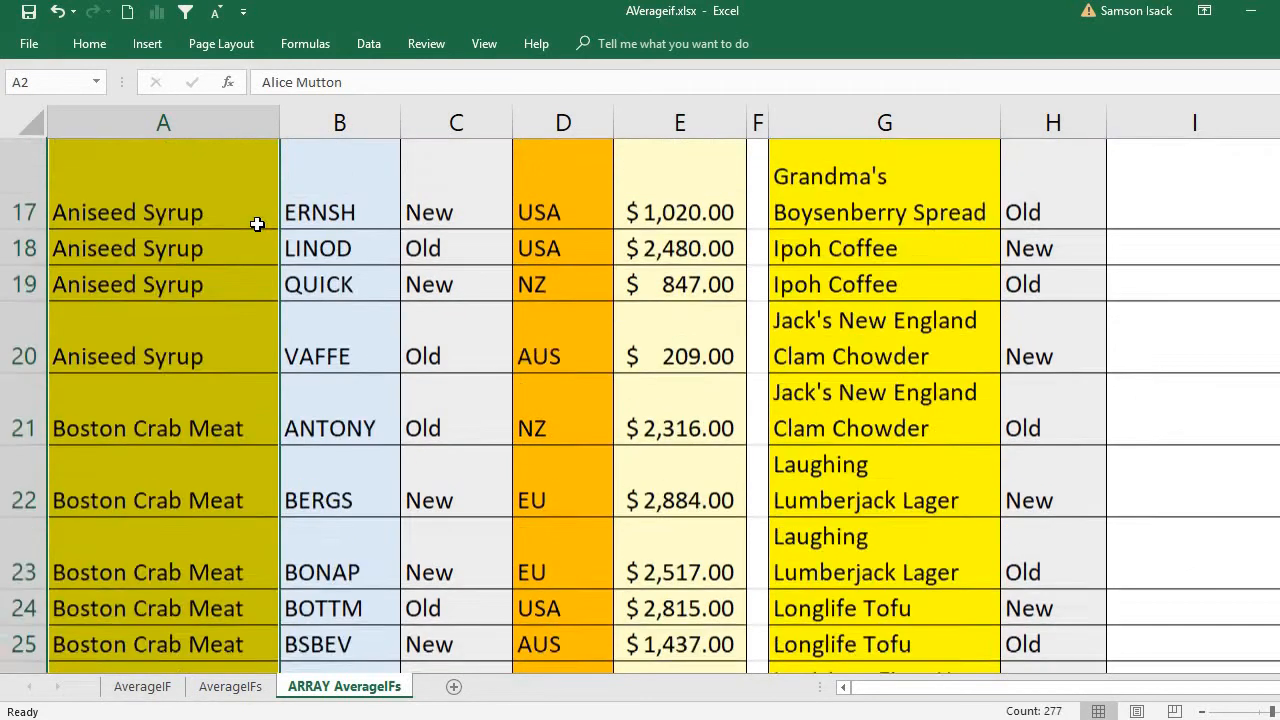
pyautogui.moveTo(588, 595); pyautogui.dragTo(236, 516)
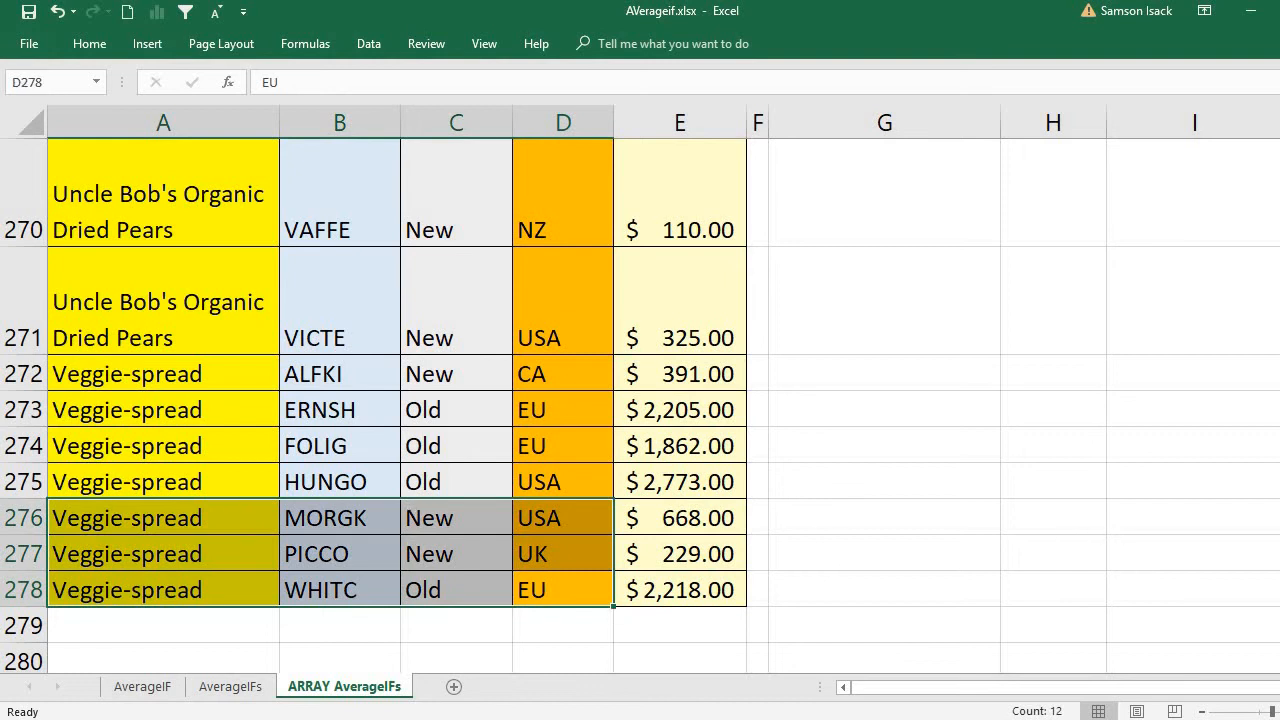
pyautogui.moveTo(1279, 645); pyautogui.dragTo(1279, 130)
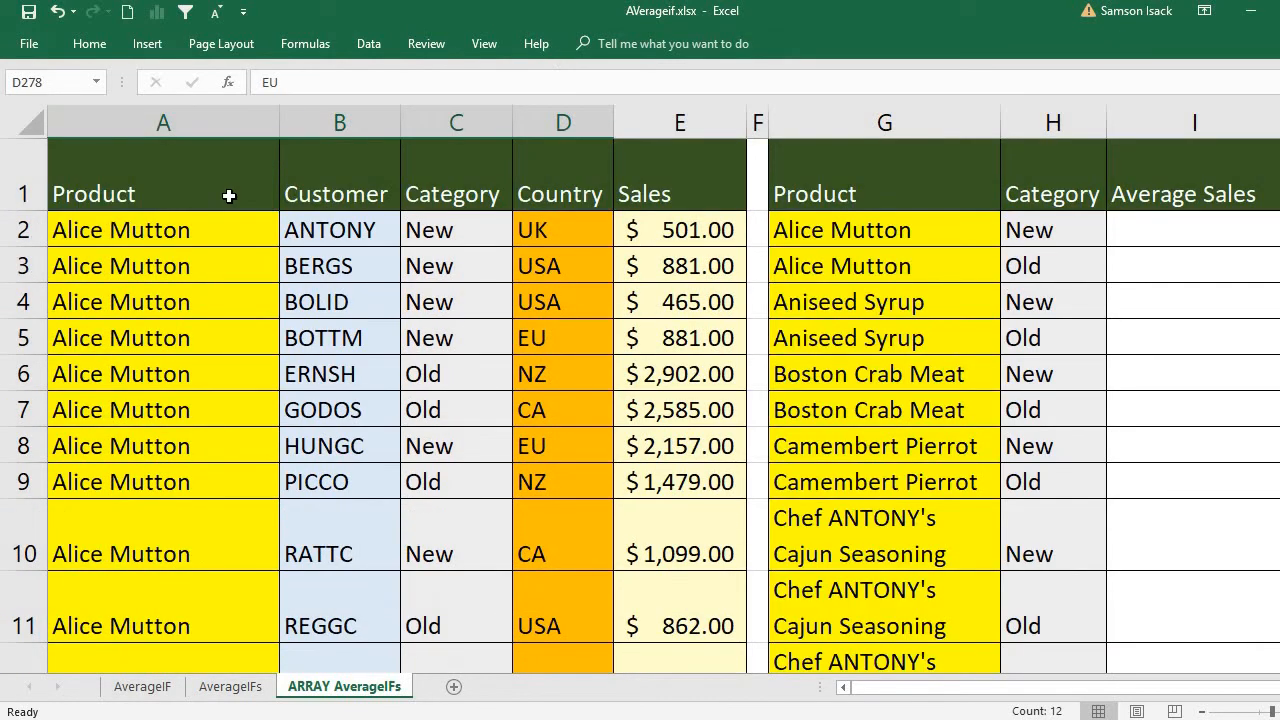
pyautogui.click(229, 228)
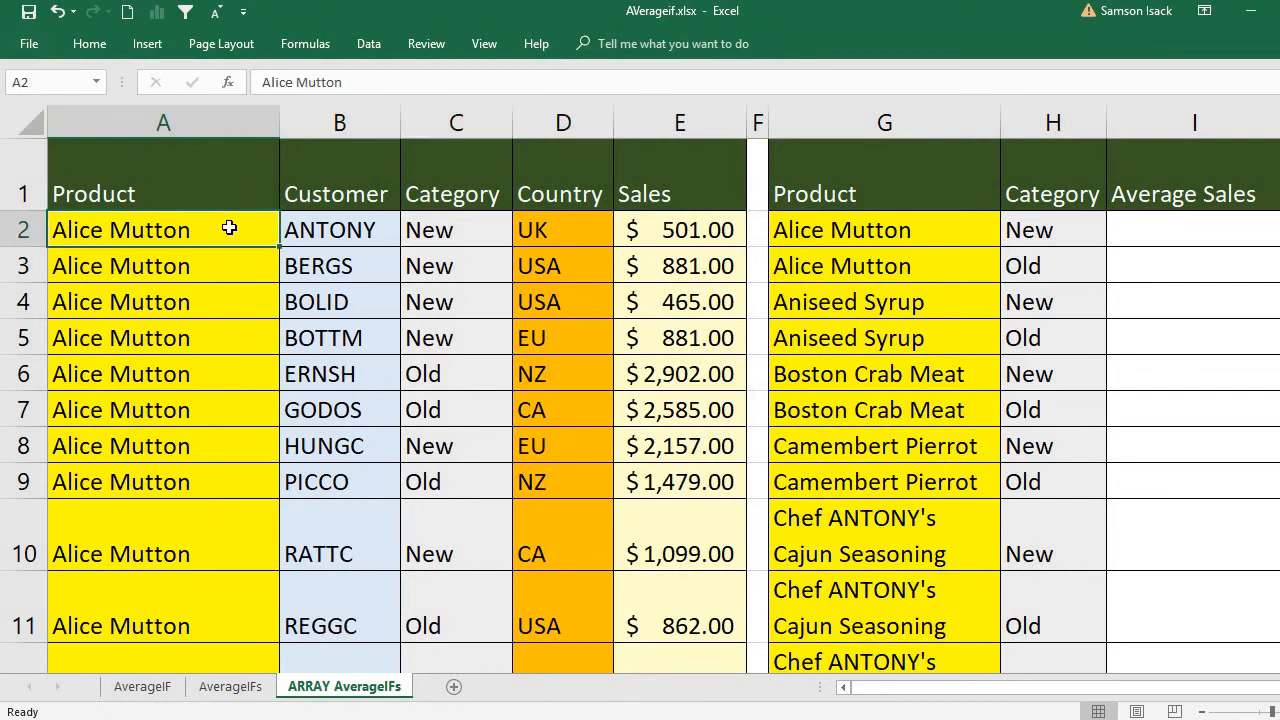
pyautogui.click(457, 235)
pyautogui.moveTo(455, 410); pyautogui.dragTo(462, 232)
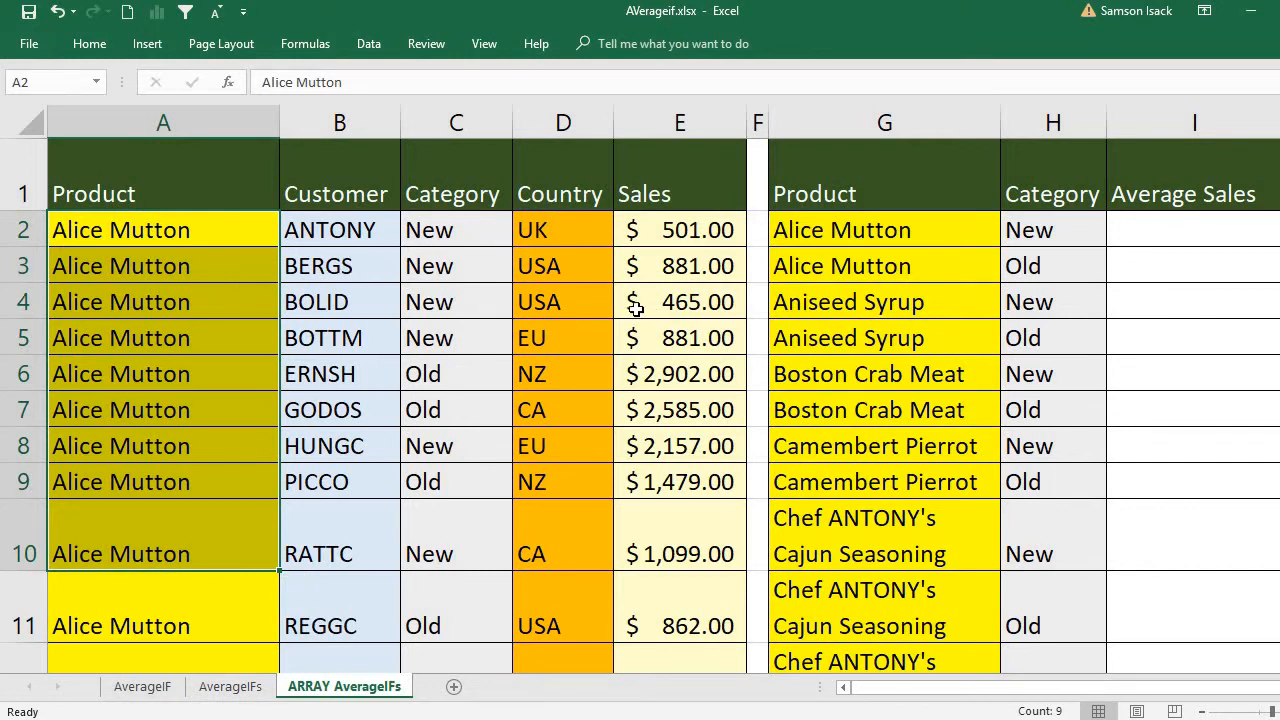
pyautogui.click(164, 240)
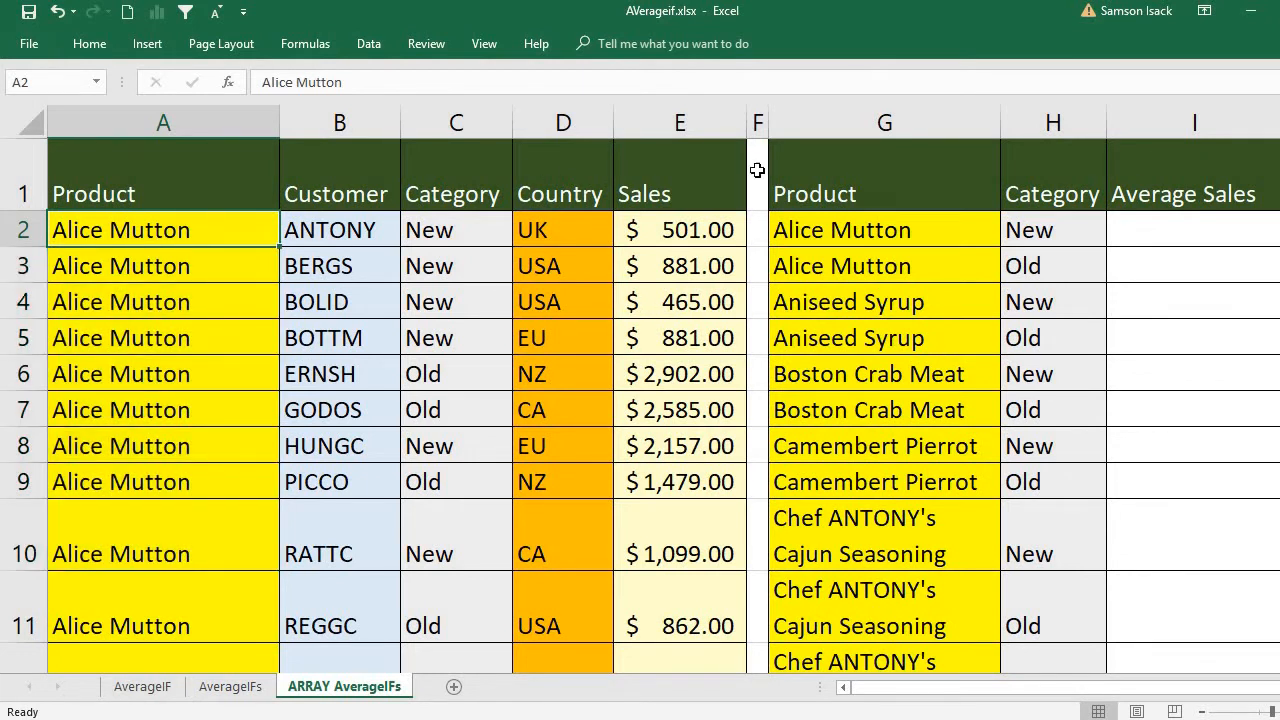
# - Examine the summary table's two Alice Mutton rows, comparing their New and Old categories with the empty Average Sales cells
pyautogui.click(821, 231)
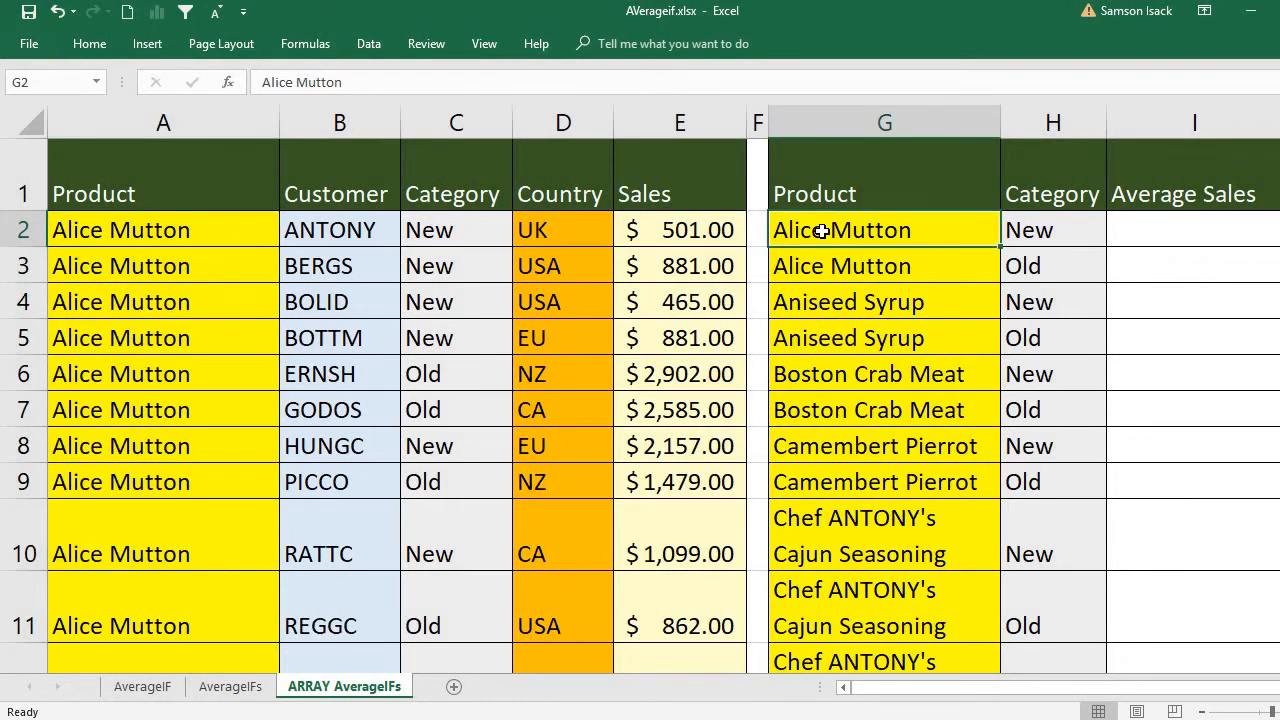
pyautogui.click(1033, 231)
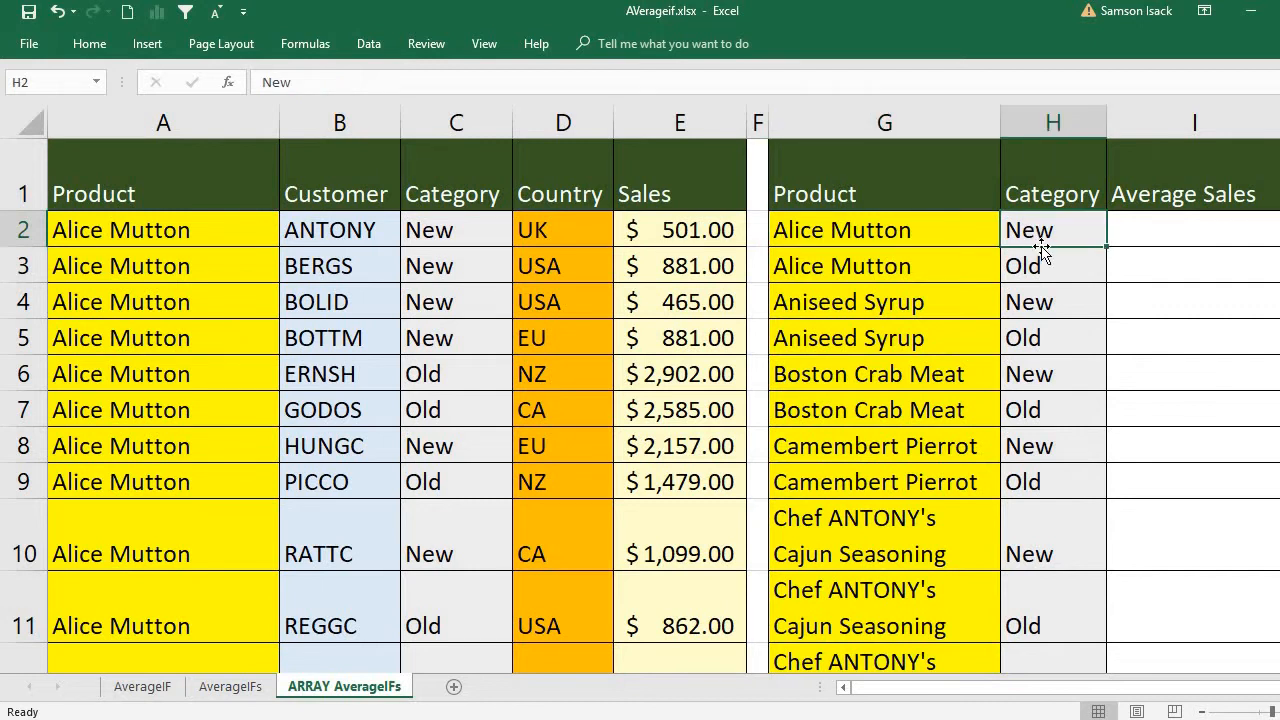
pyautogui.click(1179, 229)
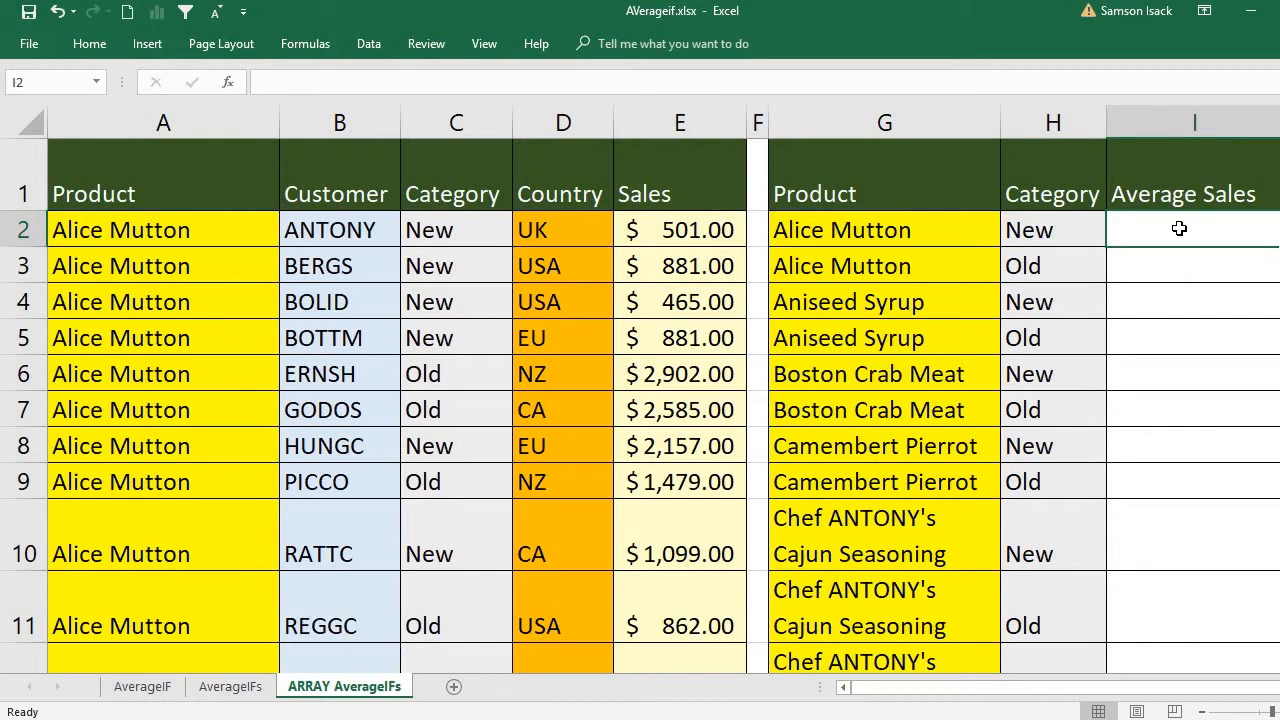
pyautogui.click(928, 228)
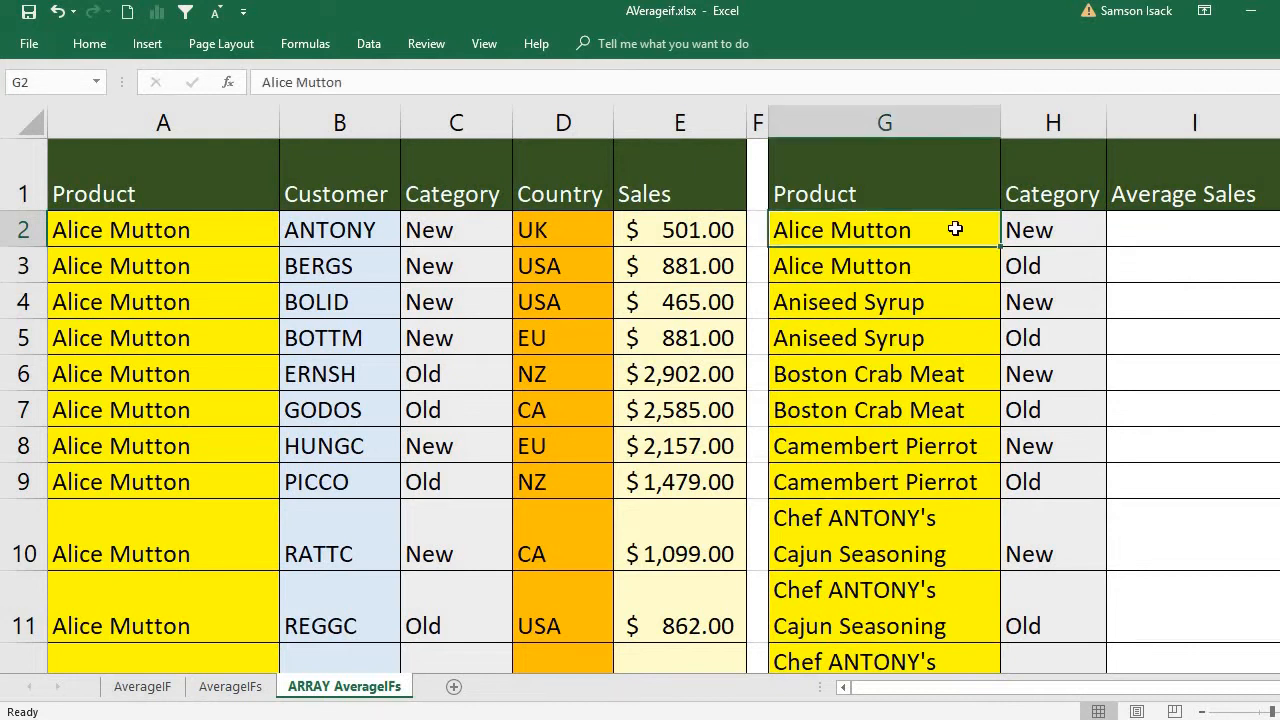
pyautogui.click(1144, 231)
pyautogui.keyDown('shift'); pyautogui.click(883, 237); pyautogui.keyUp('shift')
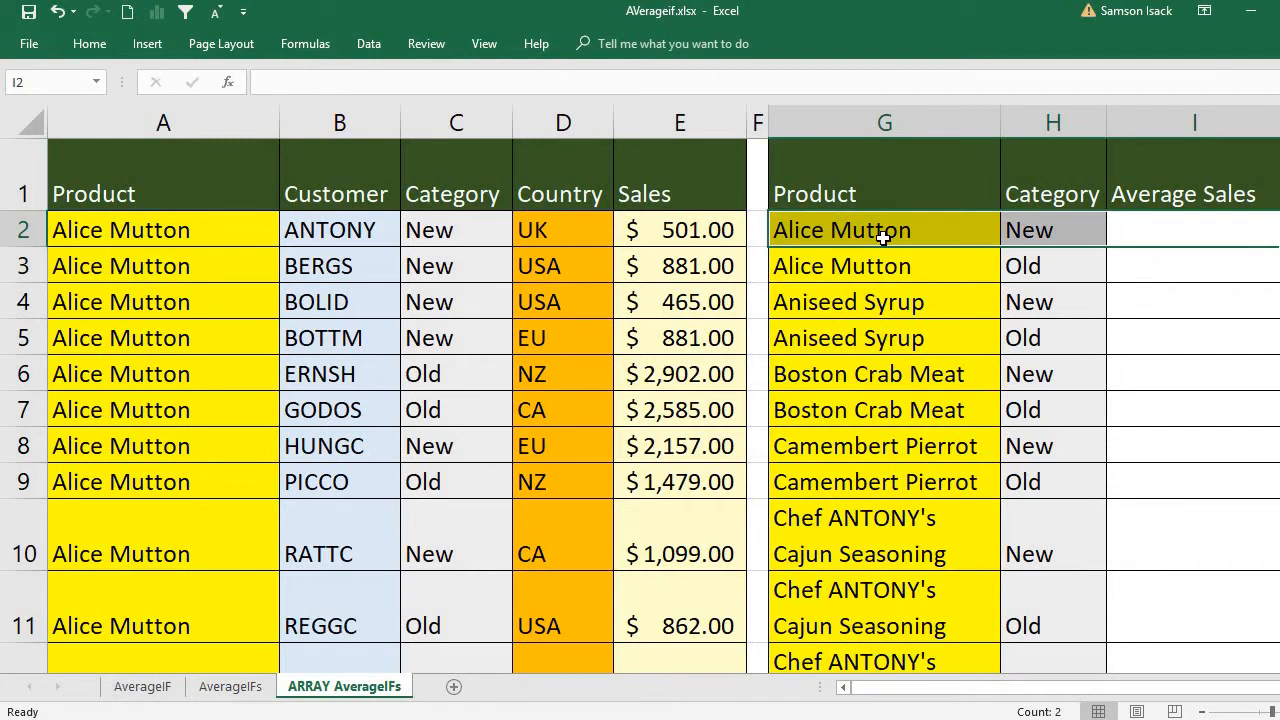
pyautogui.click(1050, 229)
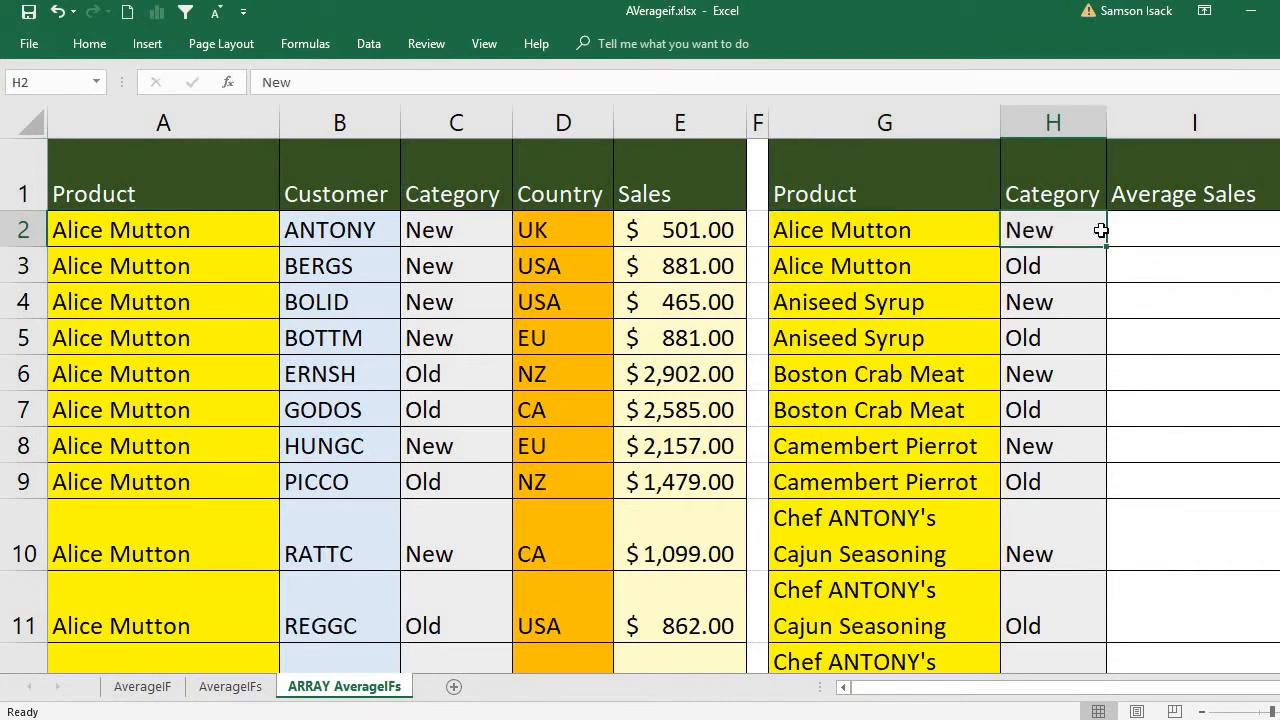
pyautogui.click(1216, 219)
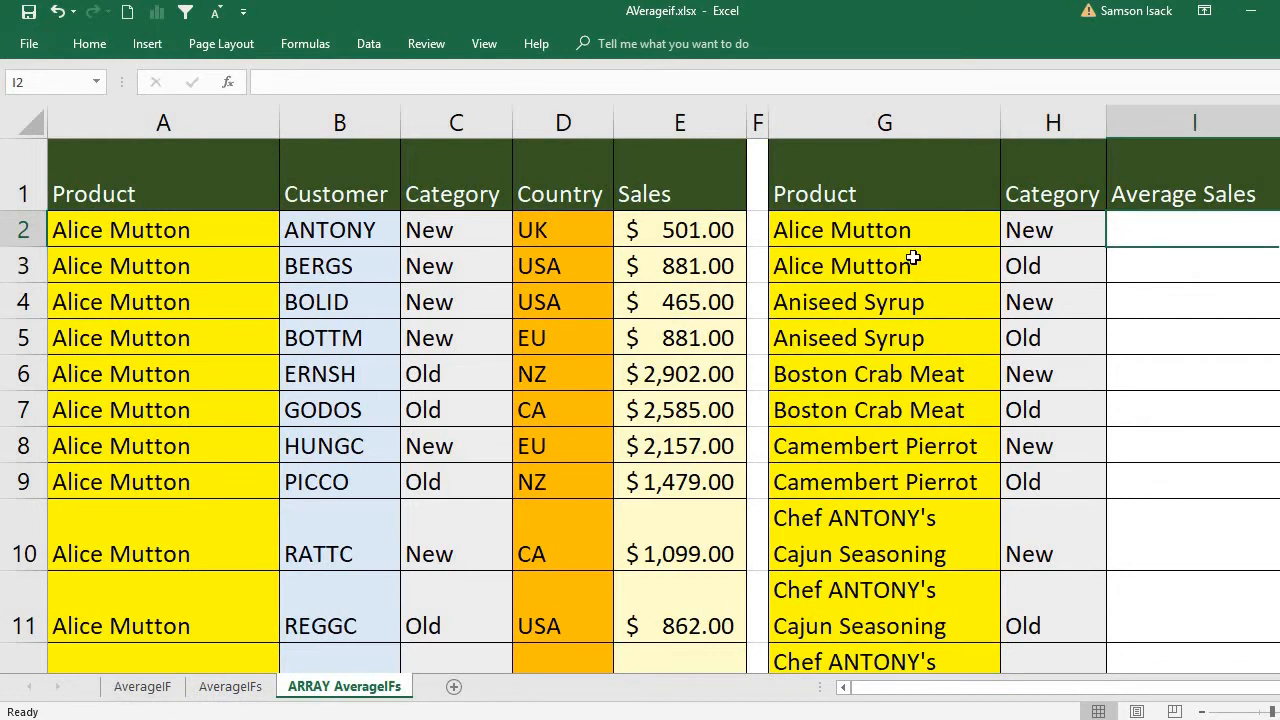
pyautogui.moveTo(909, 252); pyautogui.dragTo(1135, 264)
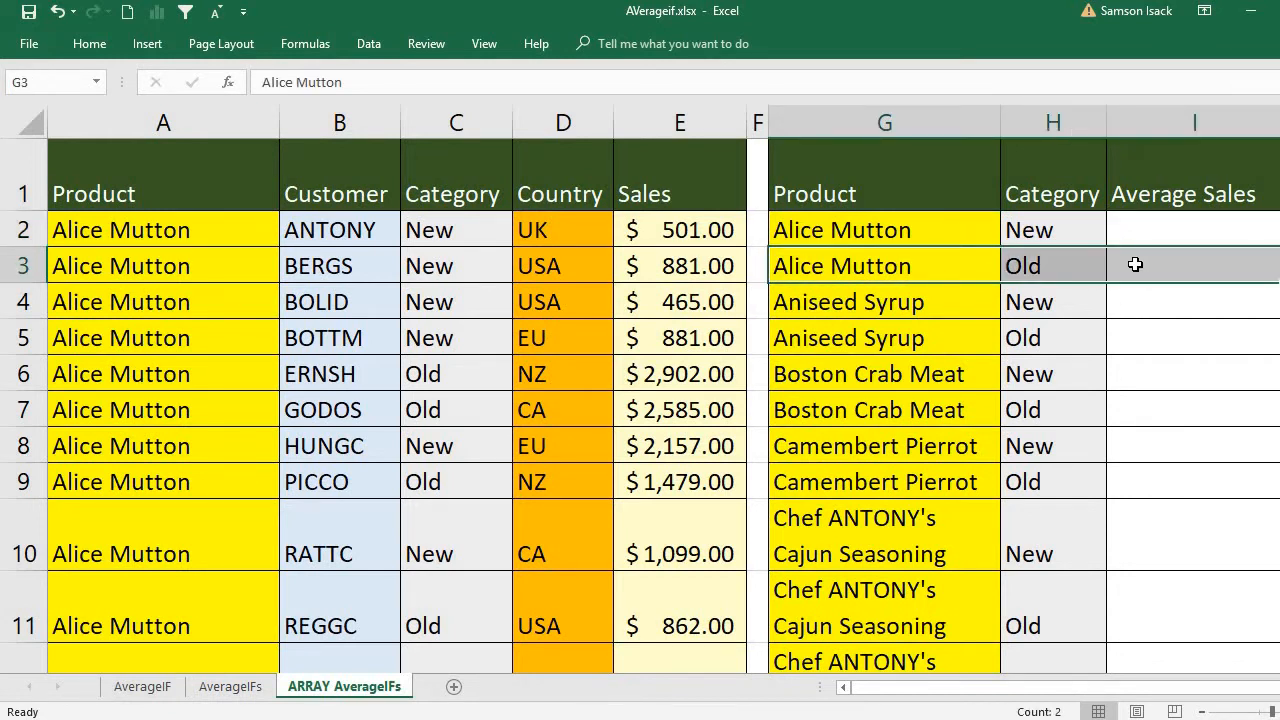
pyautogui.click(1034, 266)
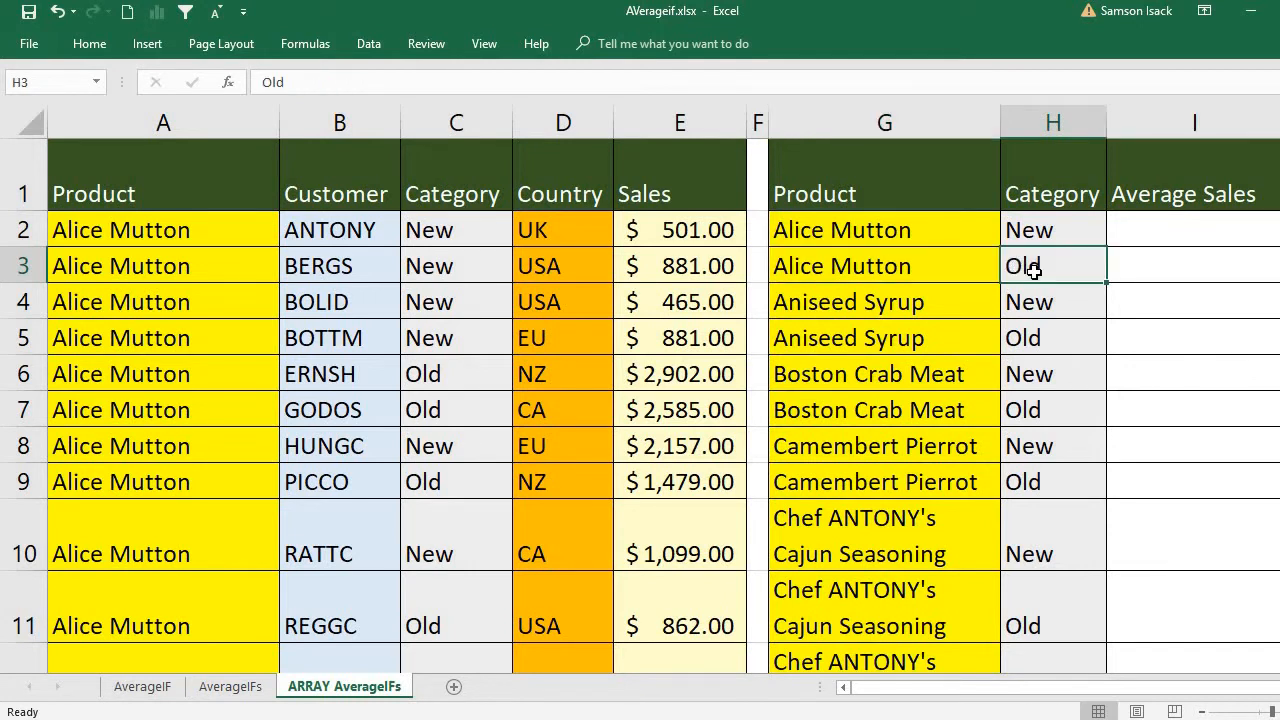
pyautogui.click(1169, 266)
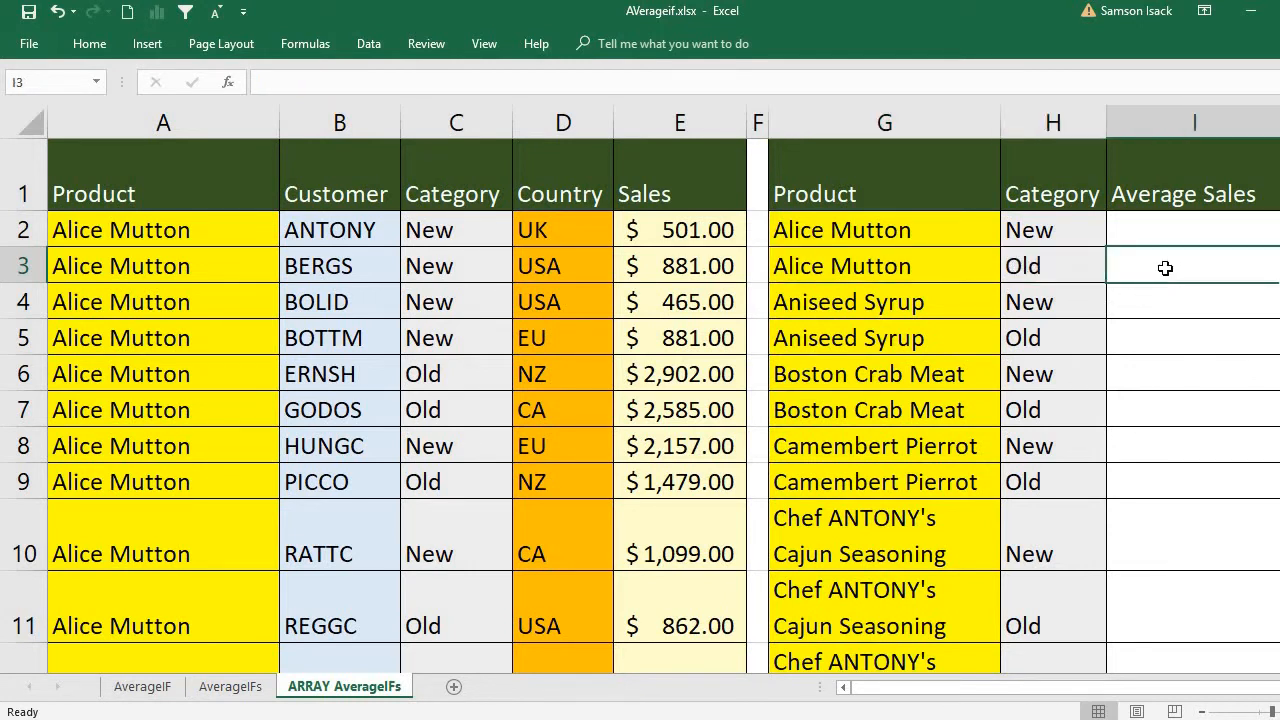
# - Examine the summary rows for Aniseed Syrup and Boston Crab Meat, and the source Sales values in E2:E11
pyautogui.click(854, 314)
pyautogui.click(854, 336)
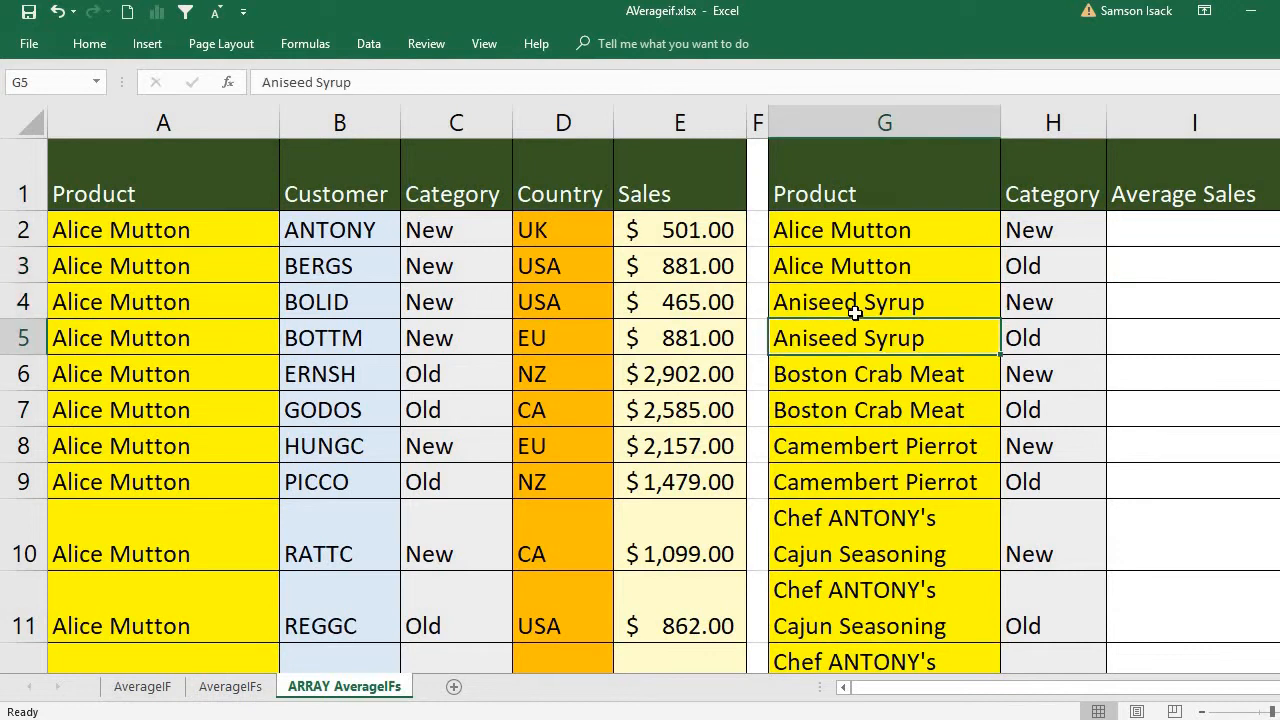
pyautogui.click(1030, 309)
pyautogui.click(1032, 330)
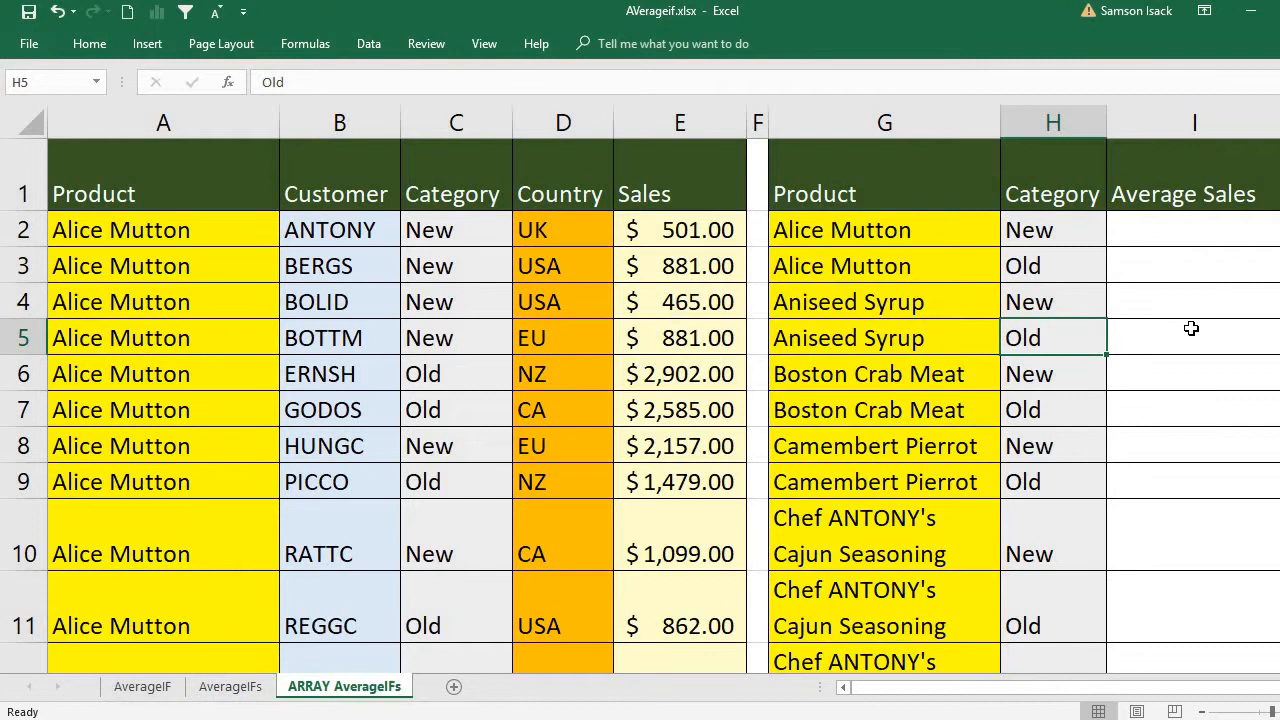
pyautogui.click(909, 305)
pyautogui.keyDown('shift'); pyautogui.click(918, 327); pyautogui.keyUp('shift')
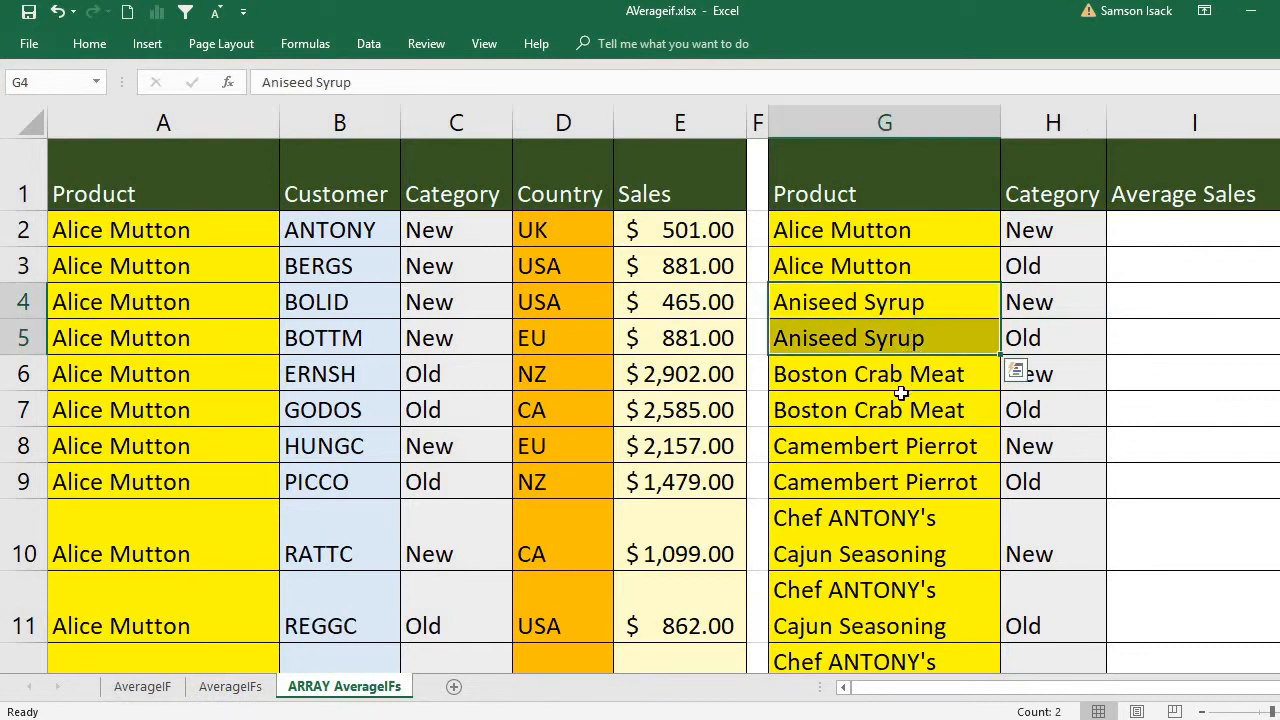
pyautogui.click(904, 374)
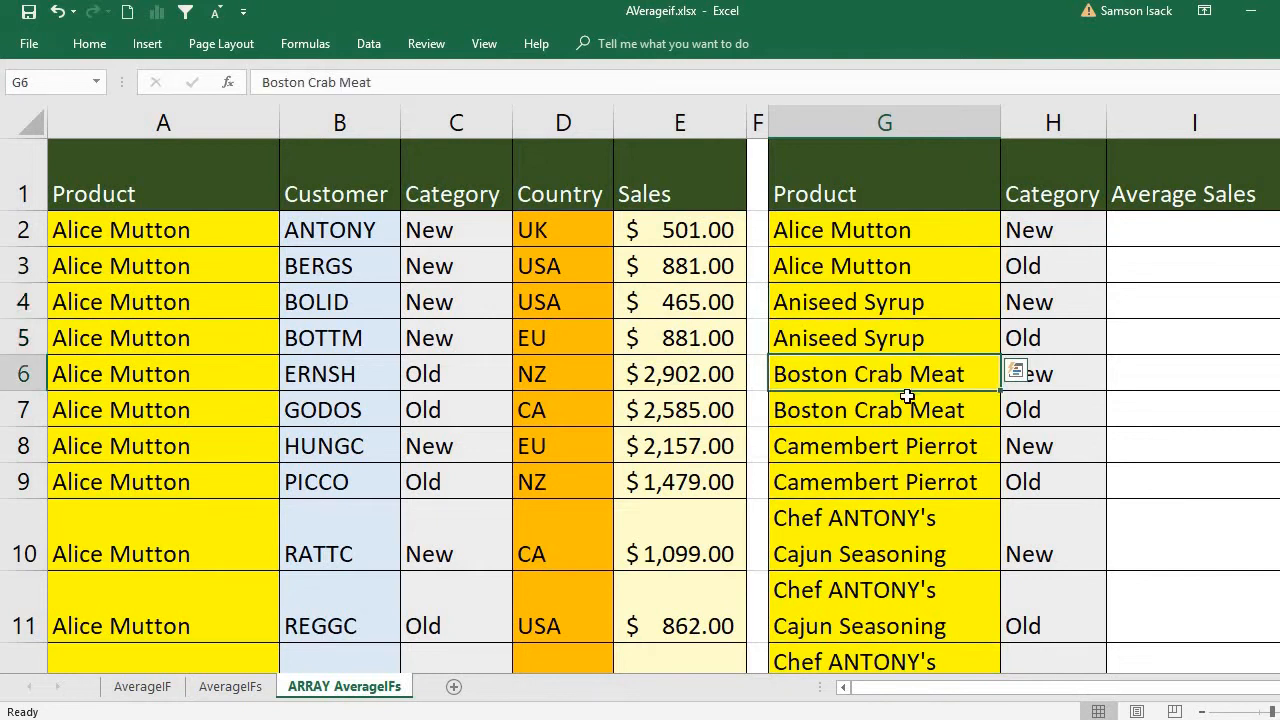
pyautogui.keyDown('shift'); pyautogui.click(906, 396); pyautogui.keyUp('shift')
pyautogui.click(1132, 224)
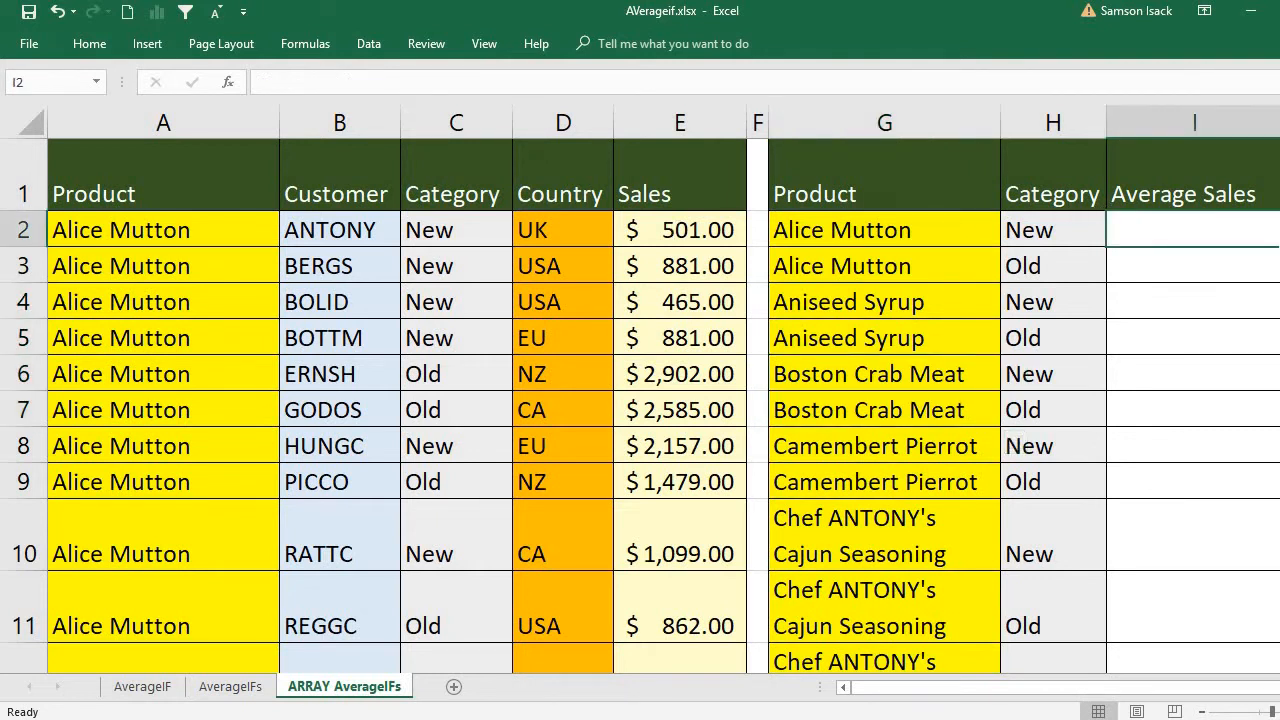
pyautogui.click(679, 229)
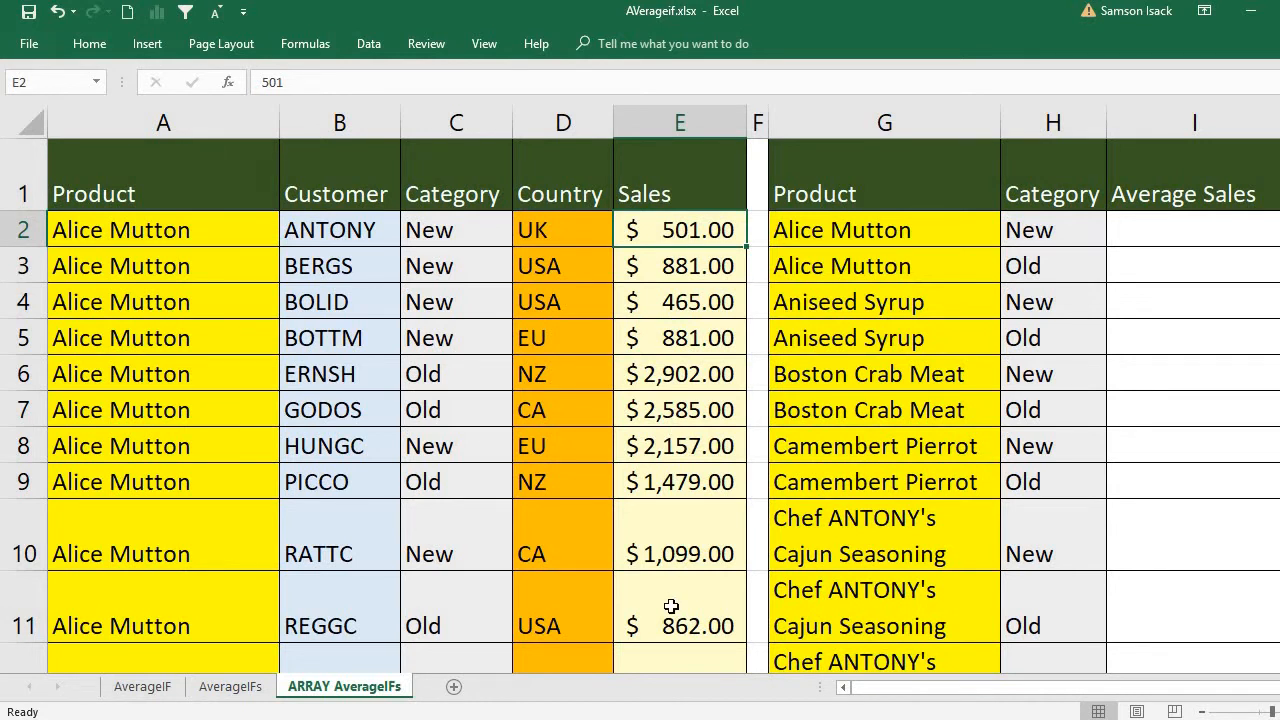
pyautogui.moveTo(671, 606); pyautogui.dragTo(677, 253)
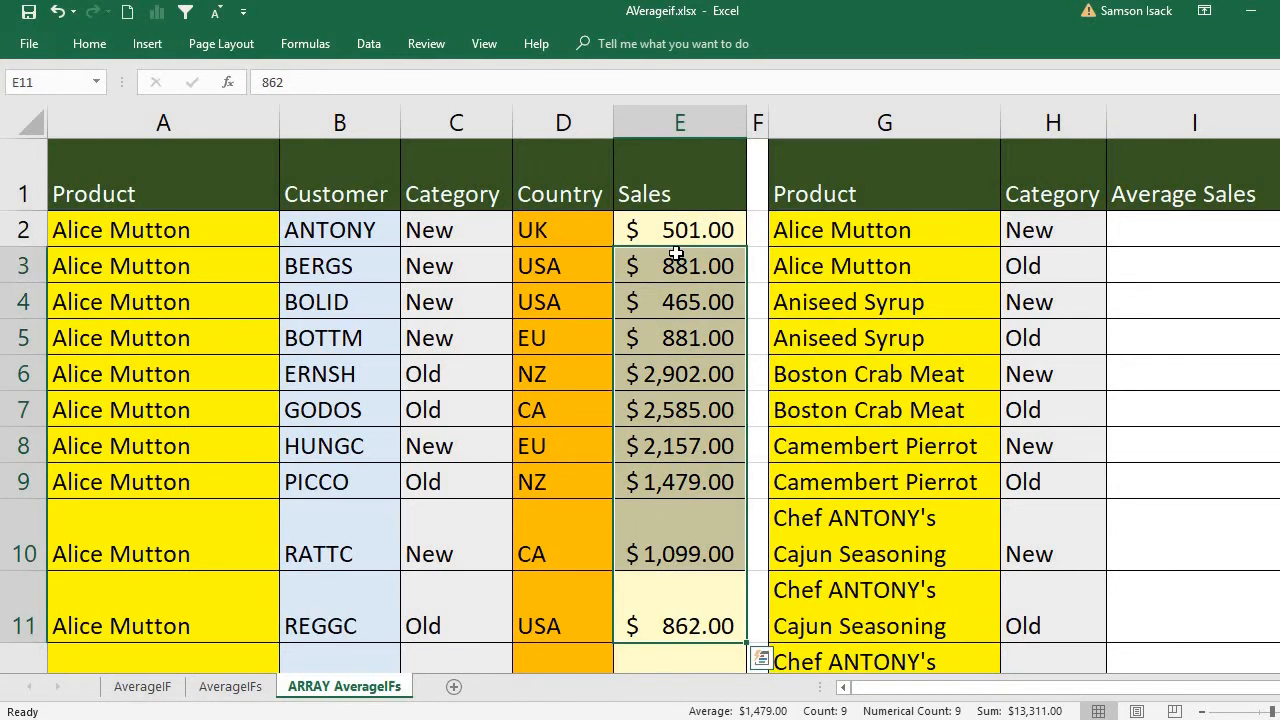
pyautogui.click(680, 232)
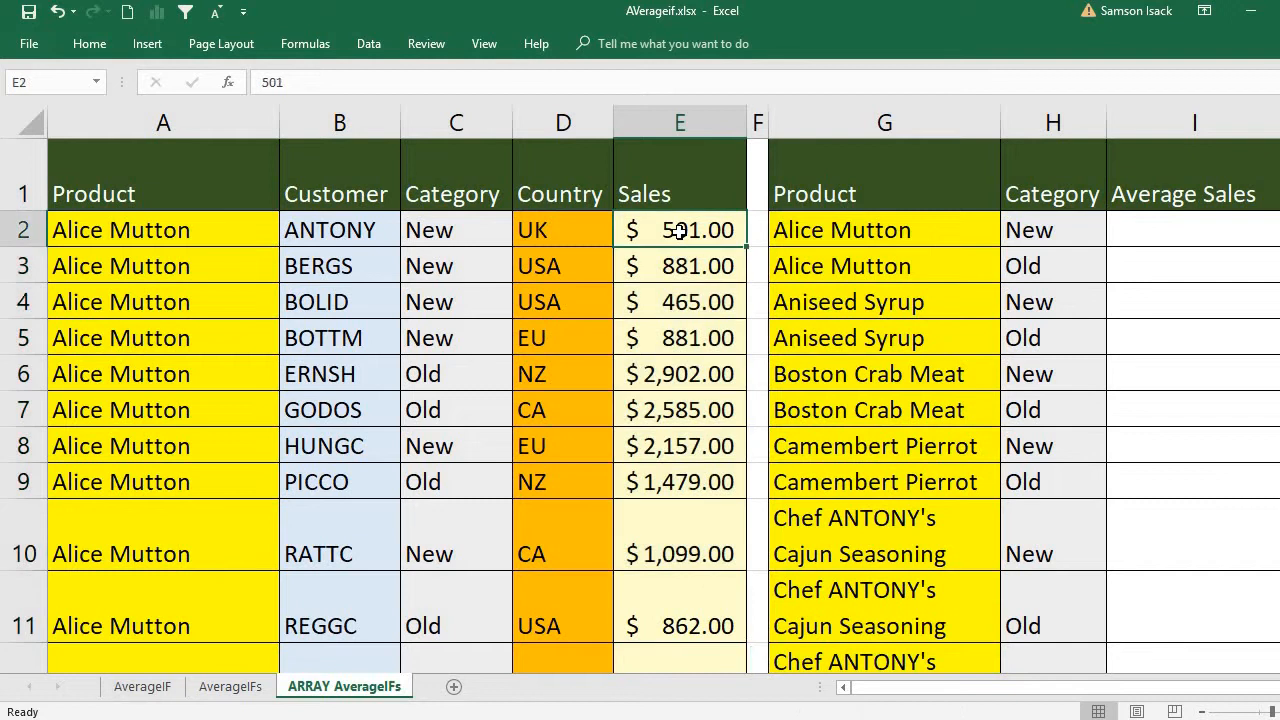
pyautogui.click(1164, 234)
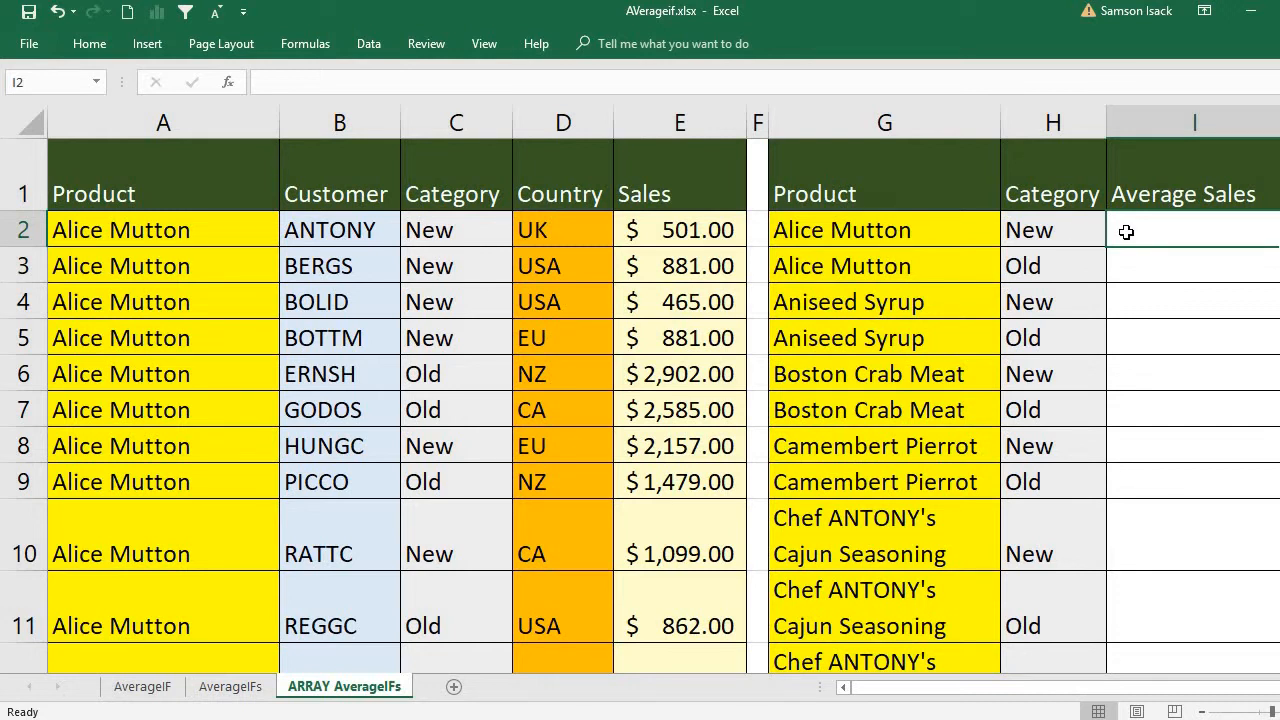
pyautogui.doubleClick(1127, 232)
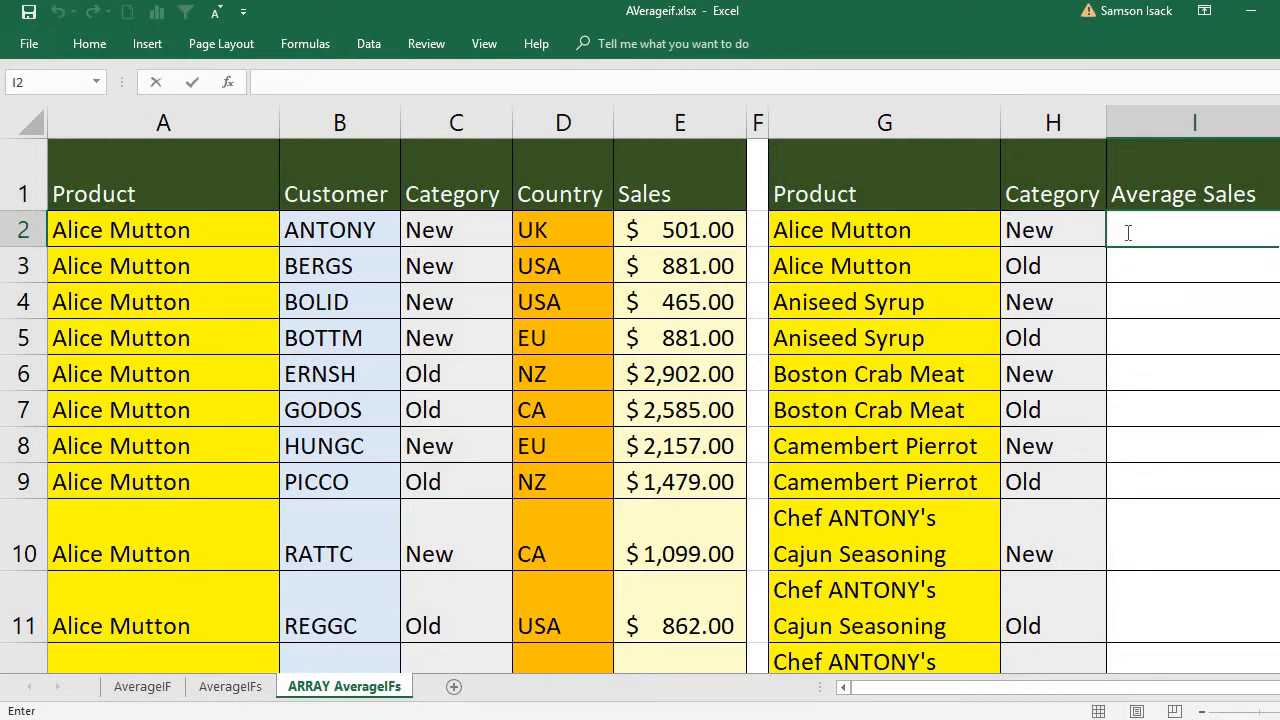
pyautogui.write('=AV')
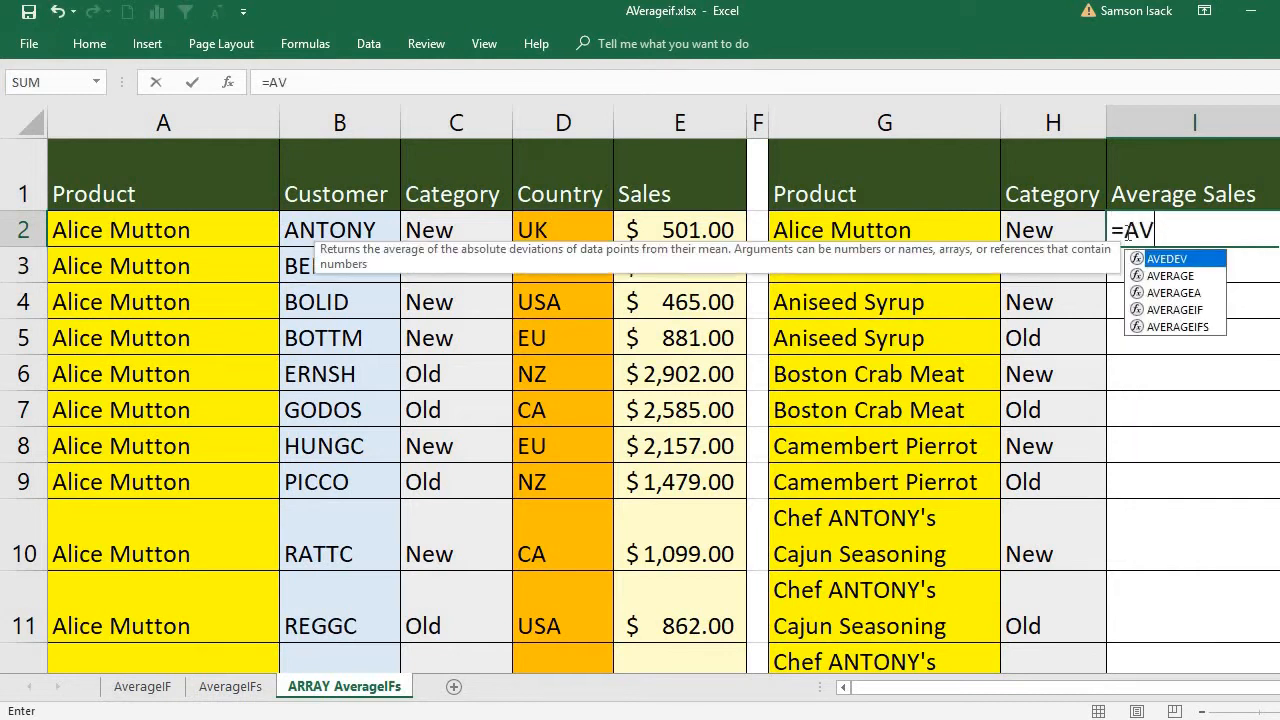
pyautogui.write('ERAGEIFS')
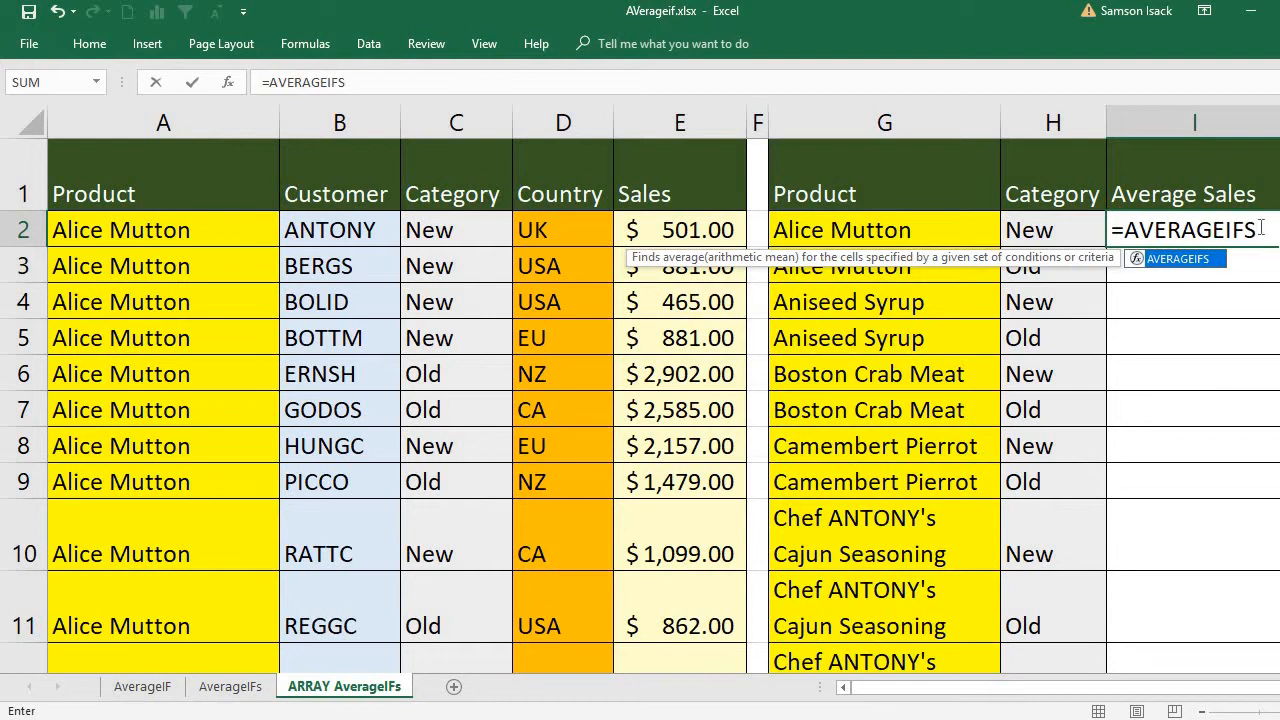
pyautogui.moveTo(1213, 230); pyautogui.dragTo(1273, 235)
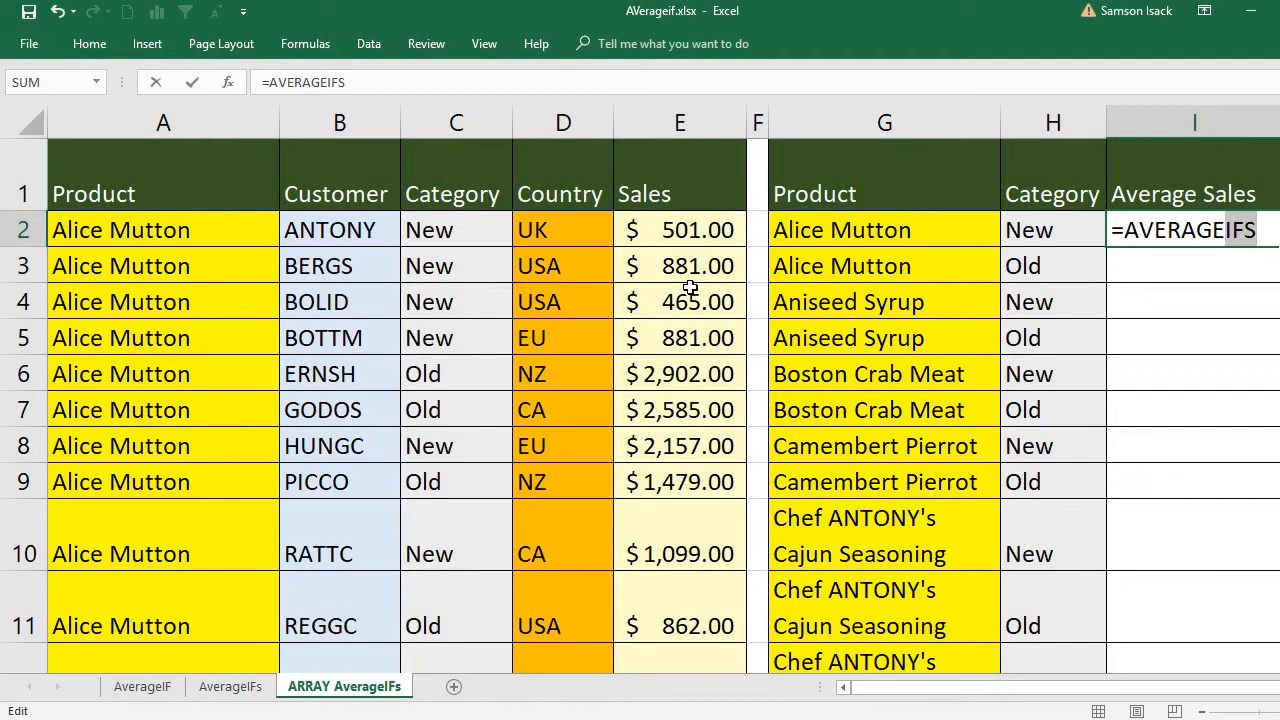
pyautogui.click(1260, 233)
pyautogui.press('BackSpace')
pyautogui.press('BackSpace')
pyautogui.press('BackSpace')
pyautogui.press('BackSpace')
pyautogui.press('BackSpace')
pyautogui.press('BackSpace')
pyautogui.press('BackSpace')
pyautogui.press('BackSpace')
pyautogui.press('BackSpace')
pyautogui.press('BackSpace')
pyautogui.press('BackSpace')
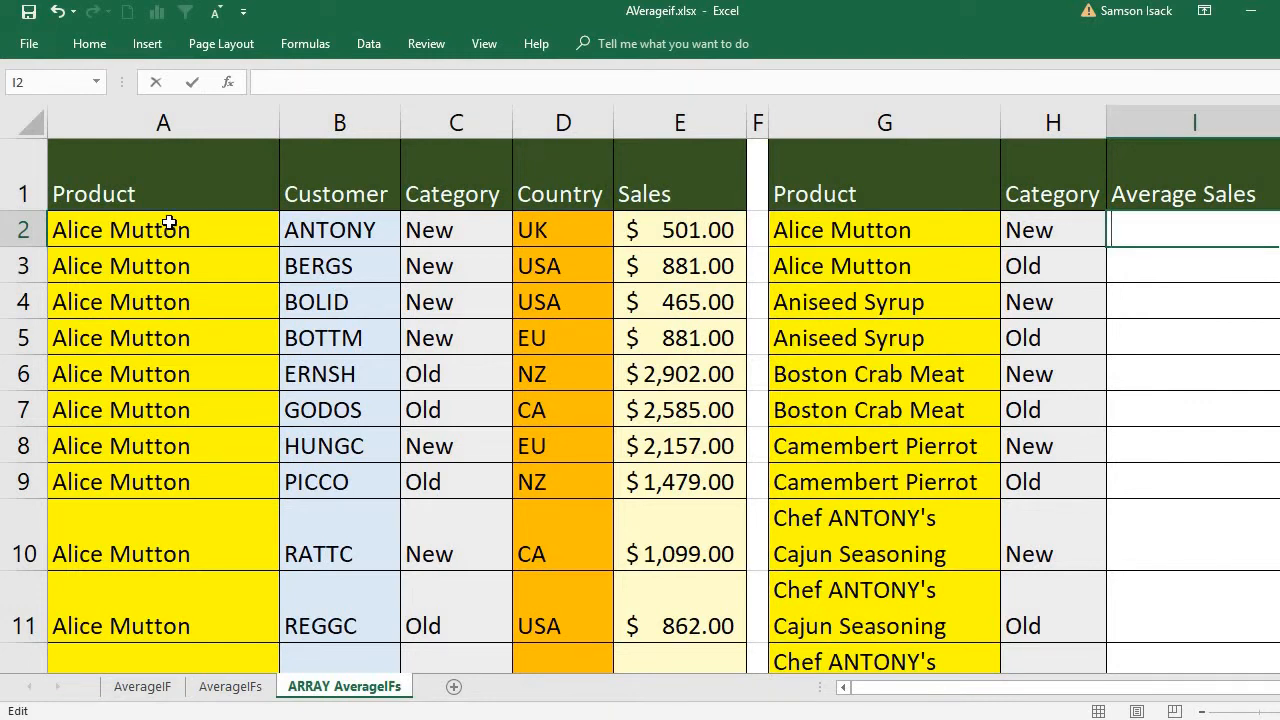
# - Examine the source table's Alice Mutton entries in A2:A10, their categories in C2:C8 and sales in E2:E8
pyautogui.moveTo(169, 224); pyautogui.dragTo(178, 535)
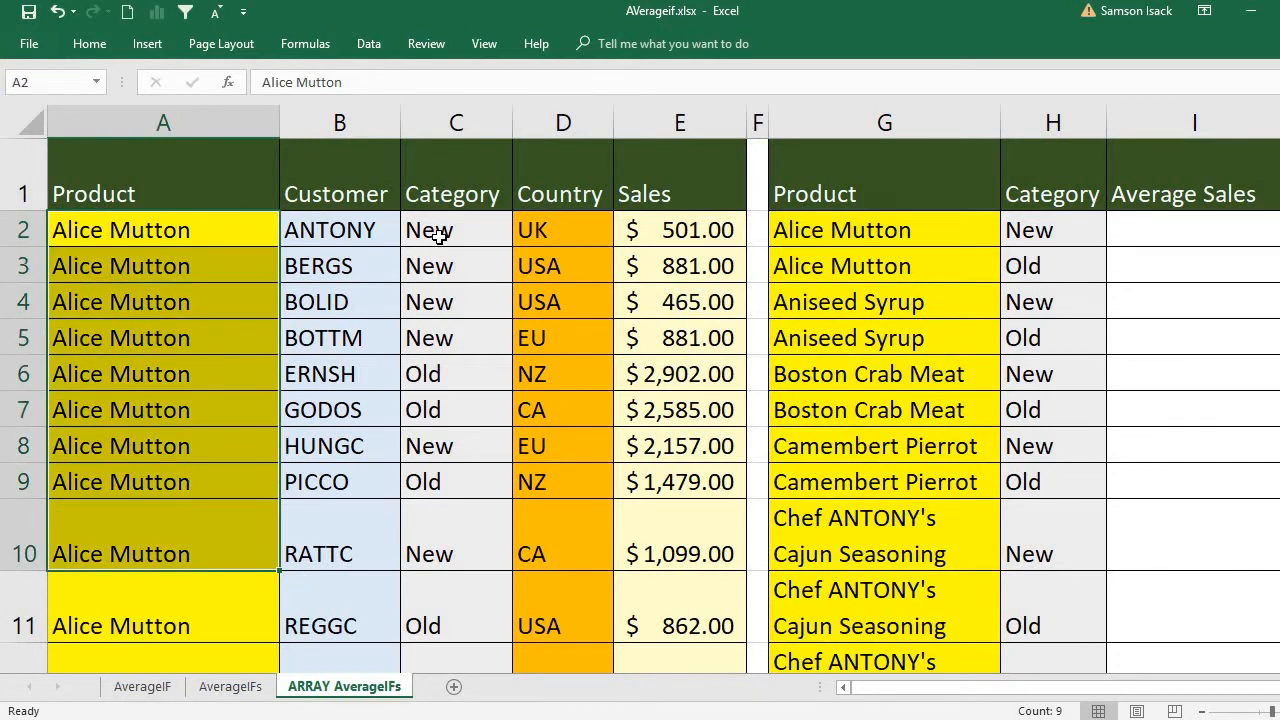
pyautogui.moveTo(440, 235); pyautogui.dragTo(430, 450)
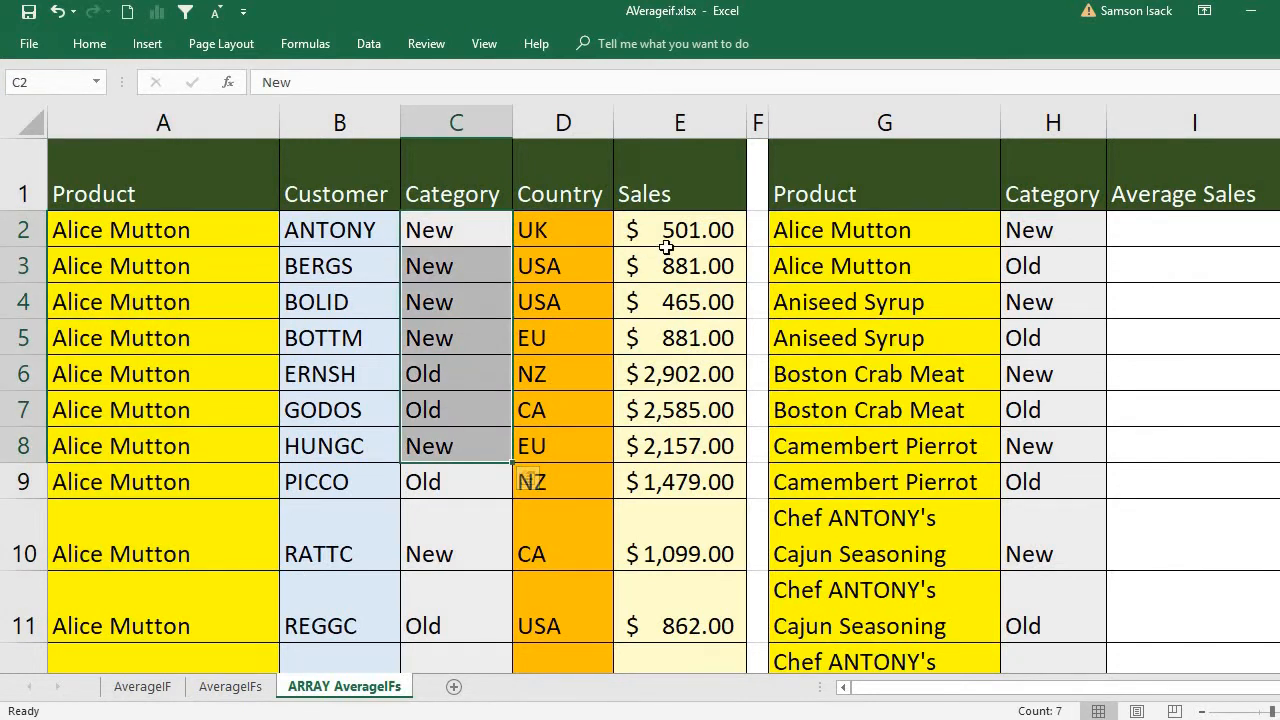
pyautogui.moveTo(666, 232); pyautogui.dragTo(648, 440)
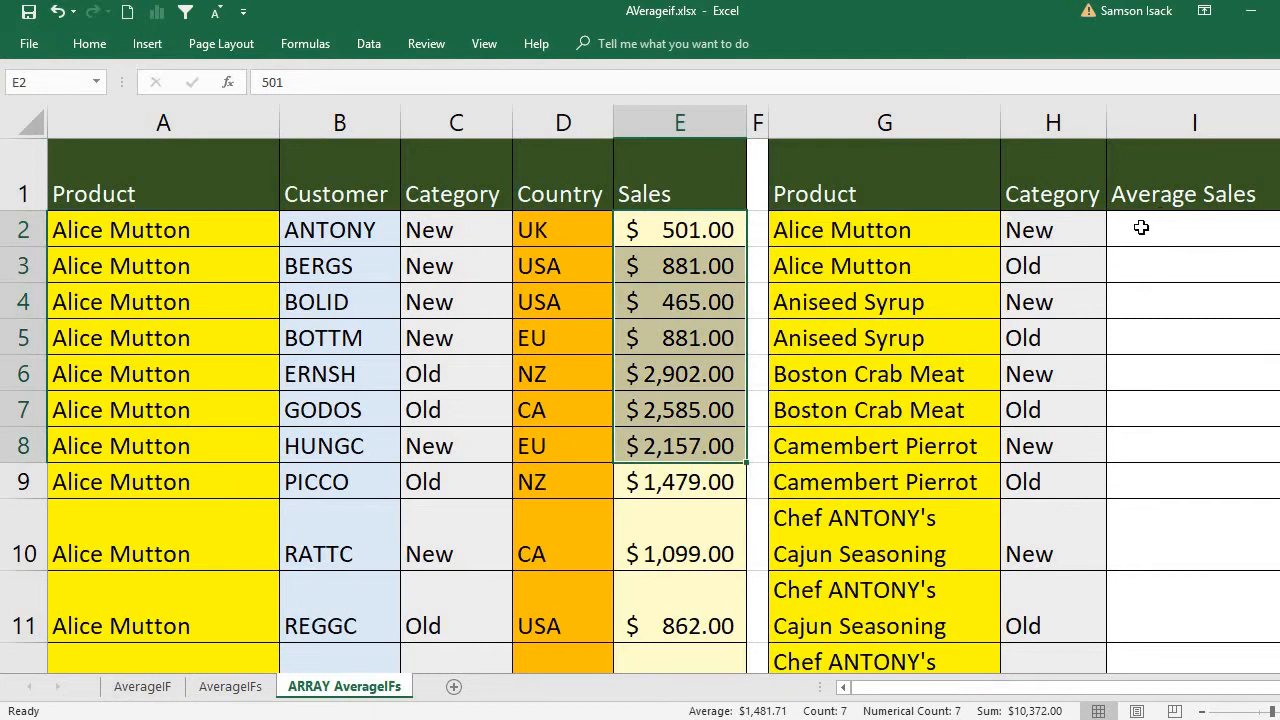
# - Define the workbook-scoped name PRODUCTS for the source table's Product cells A2:A278
pyautogui.click(199, 229)
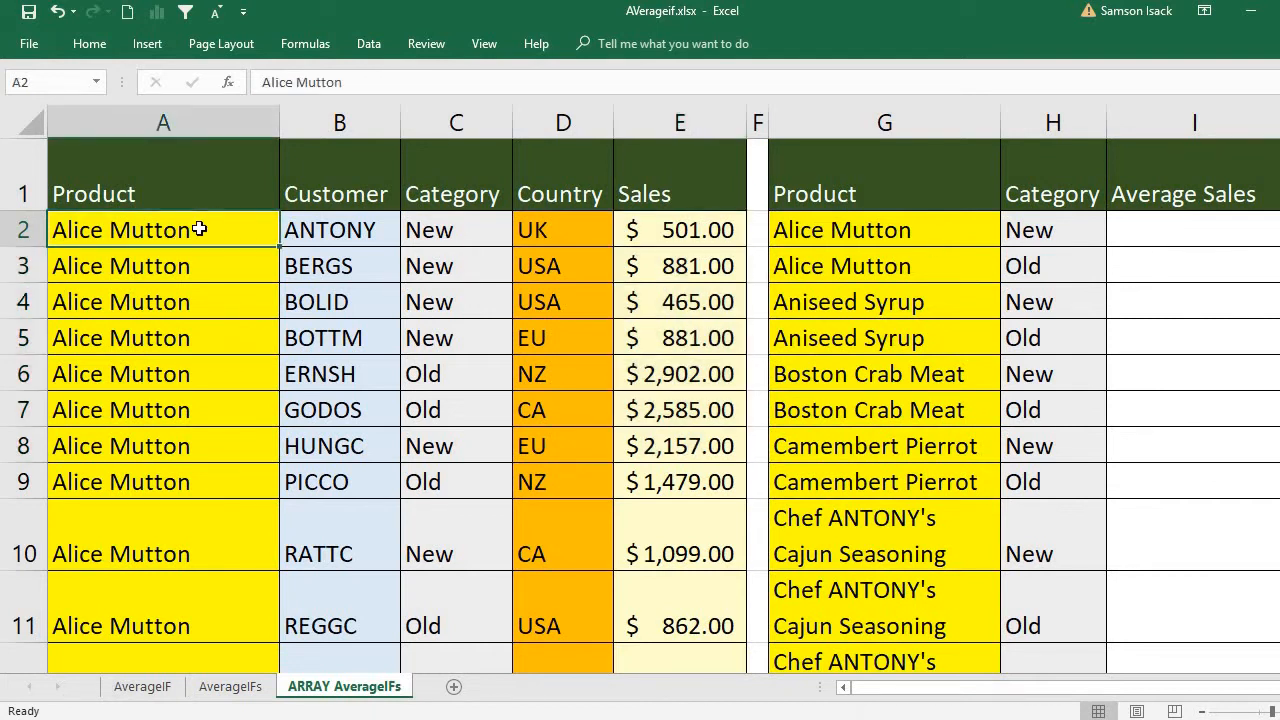
pyautogui.hotkey('ctrl', 'shift', 'Down')
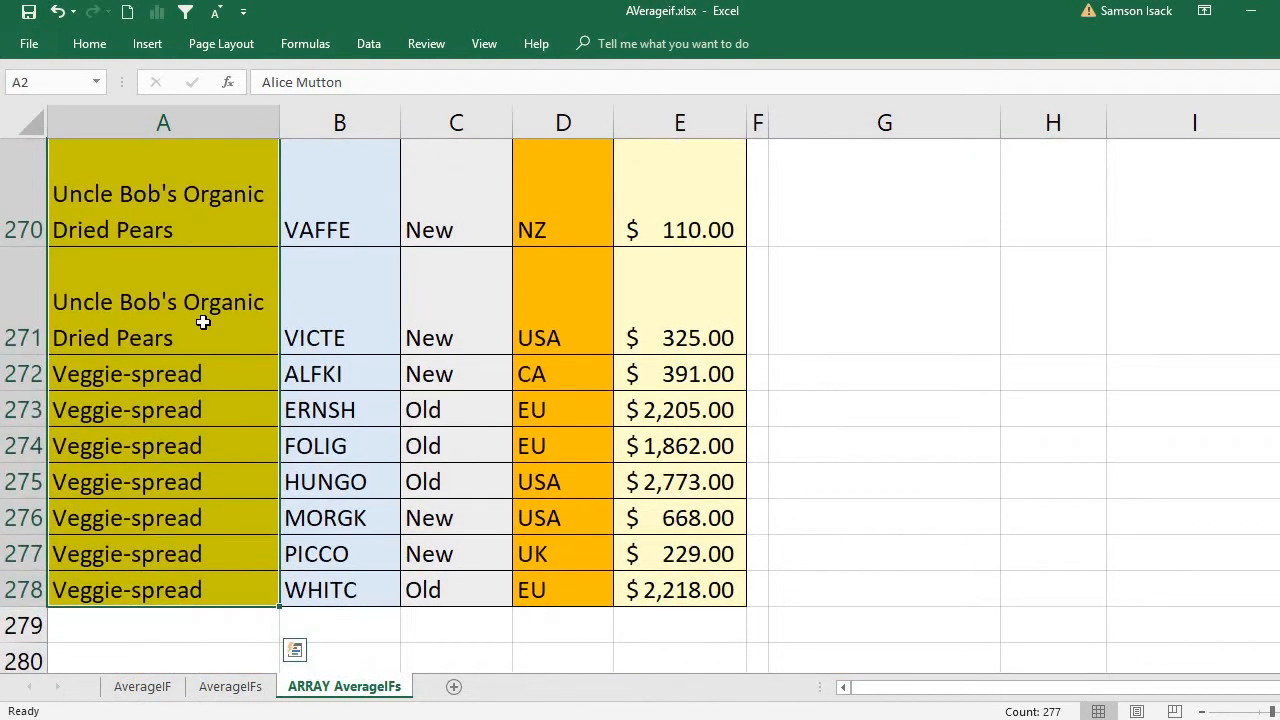
pyautogui.rightClick(205, 330)
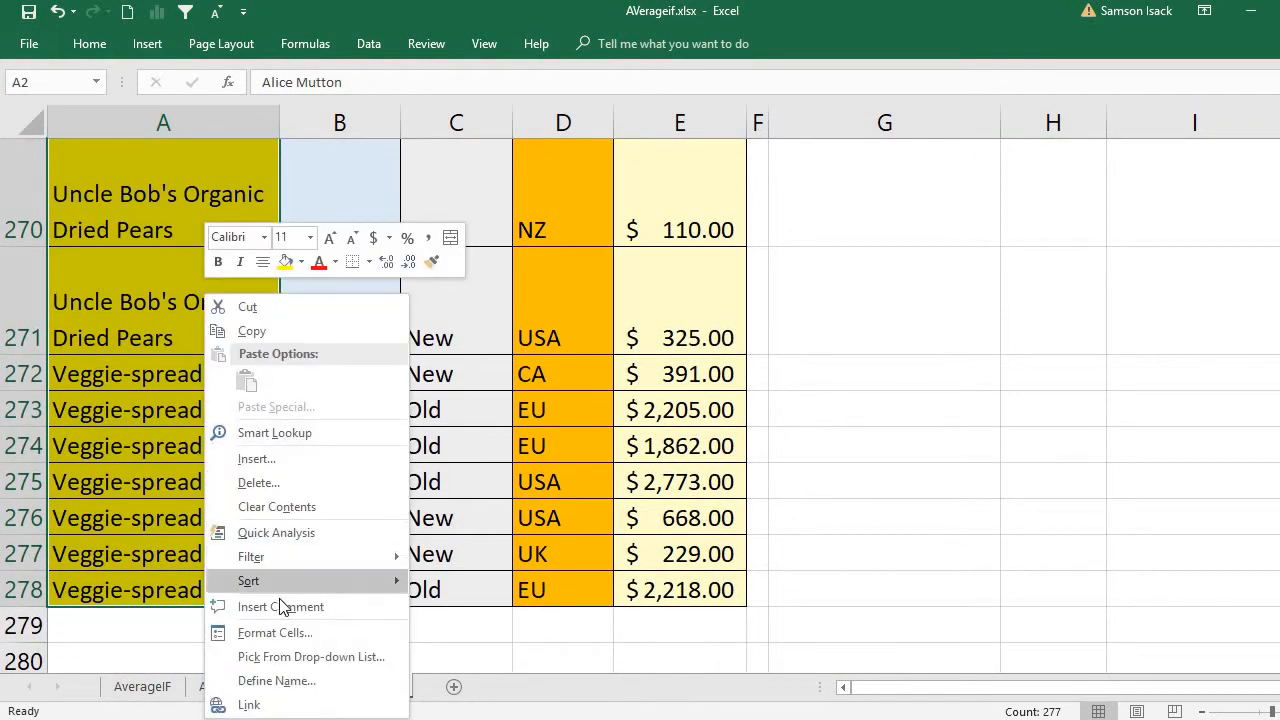
pyautogui.click(277, 681)
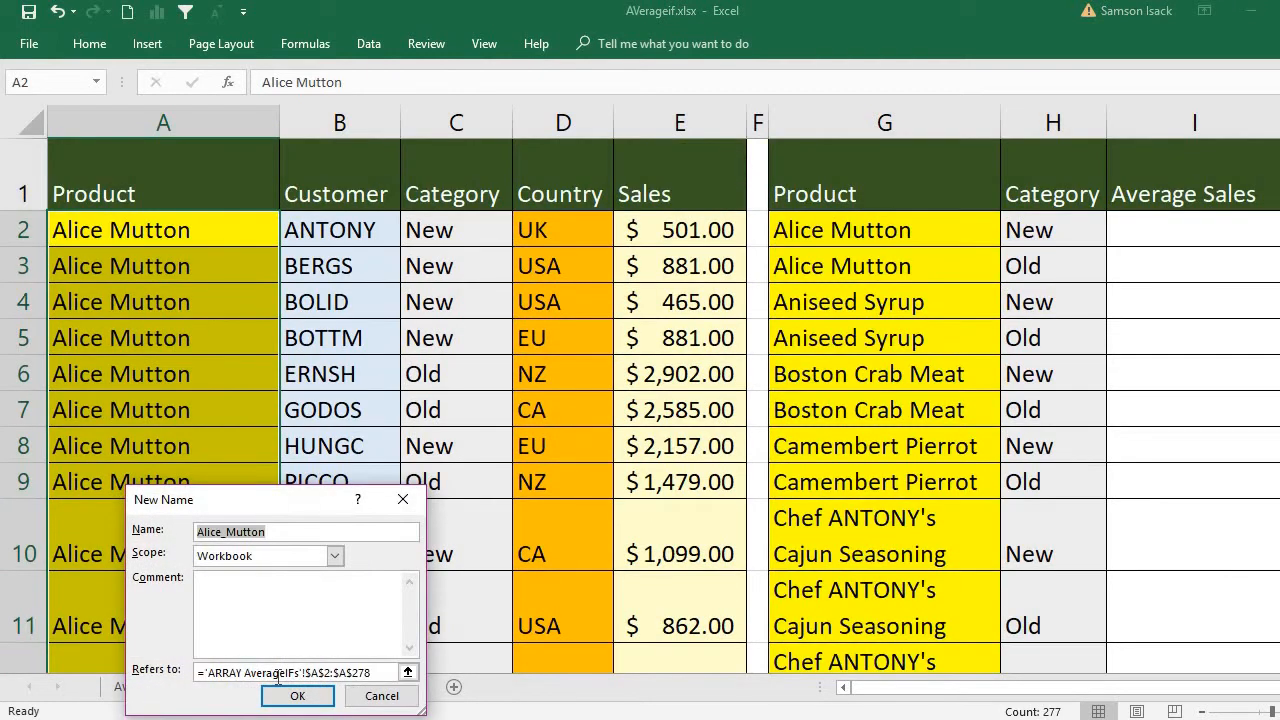
pyautogui.write('PRO')
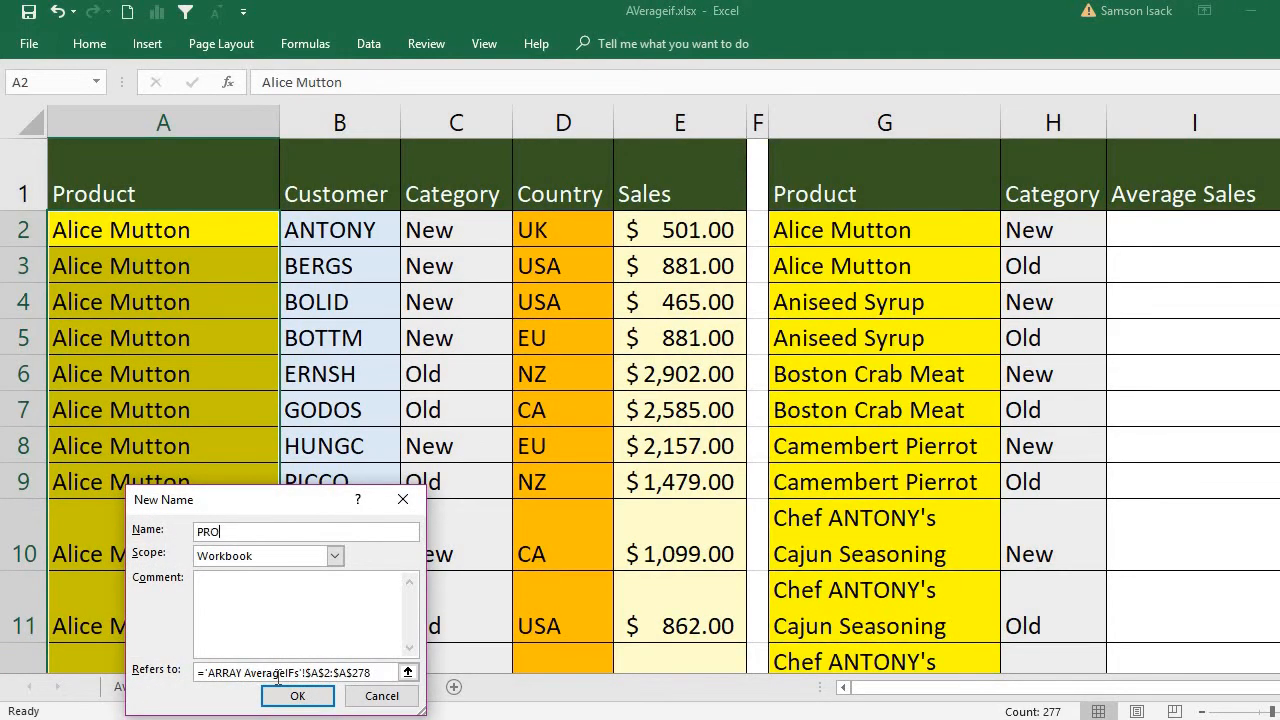
pyautogui.write('DUCTS')
pyautogui.click(298, 696)
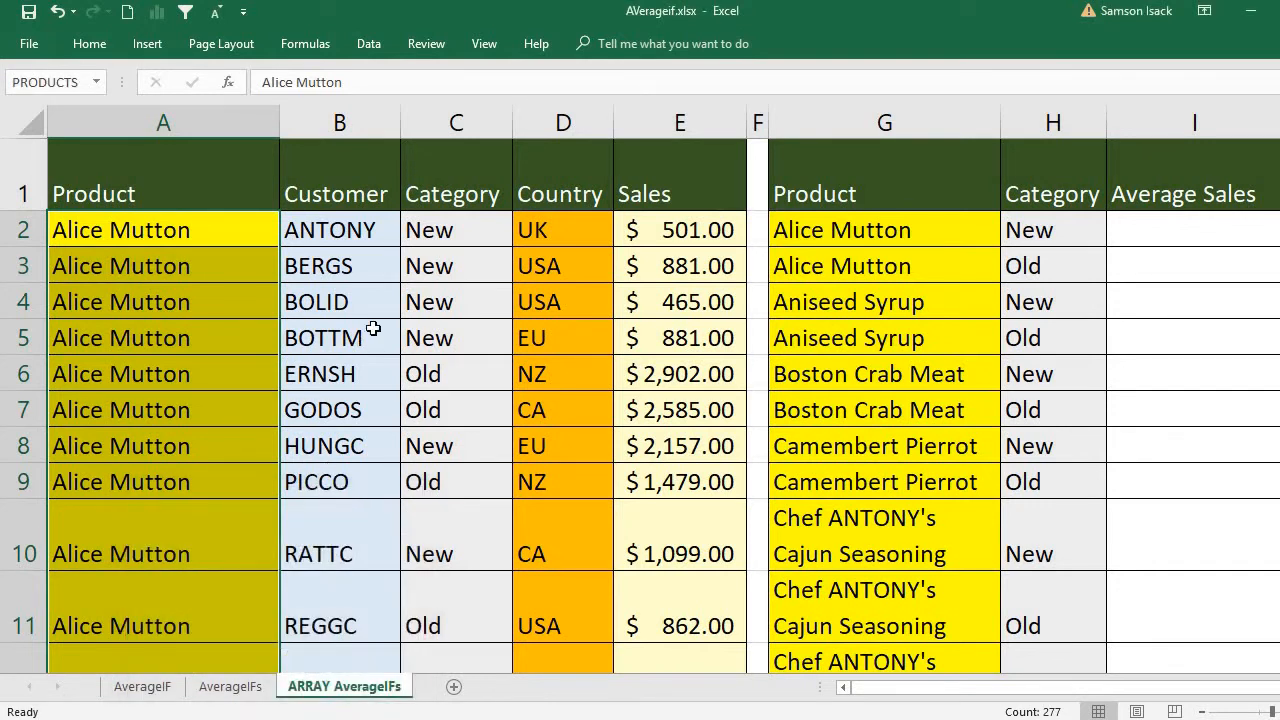
# - Define the workbook-scoped name CATEGORY for the source table's Category cells C2:C278
pyautogui.click(468, 225)
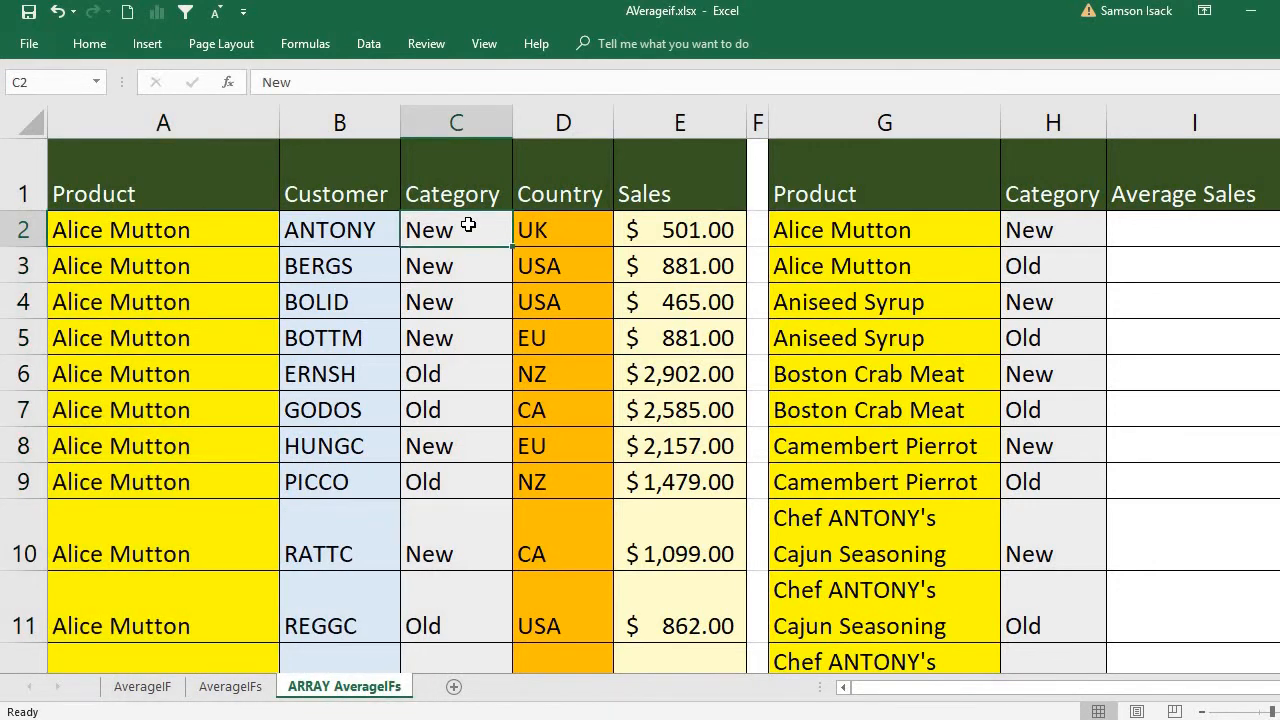
pyautogui.hotkey('ctrl', 'shift', 'Down')
pyautogui.rightClick(468, 226)
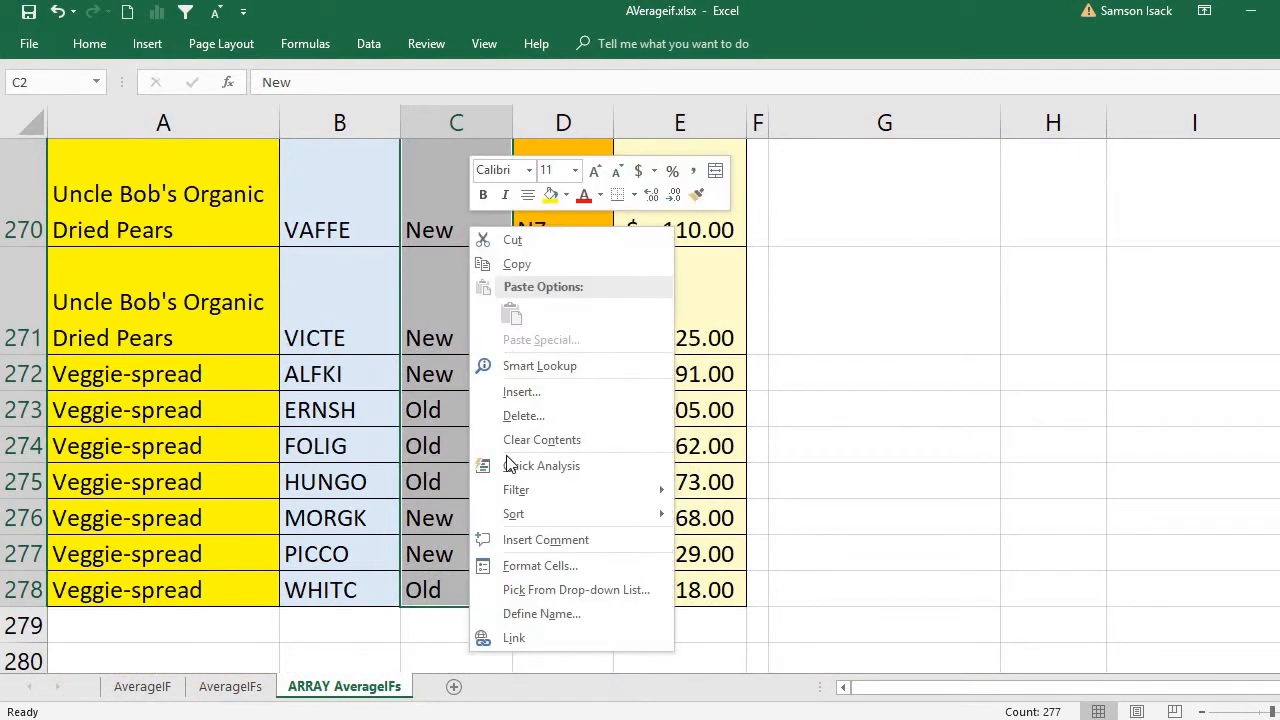
pyautogui.click(510, 612)
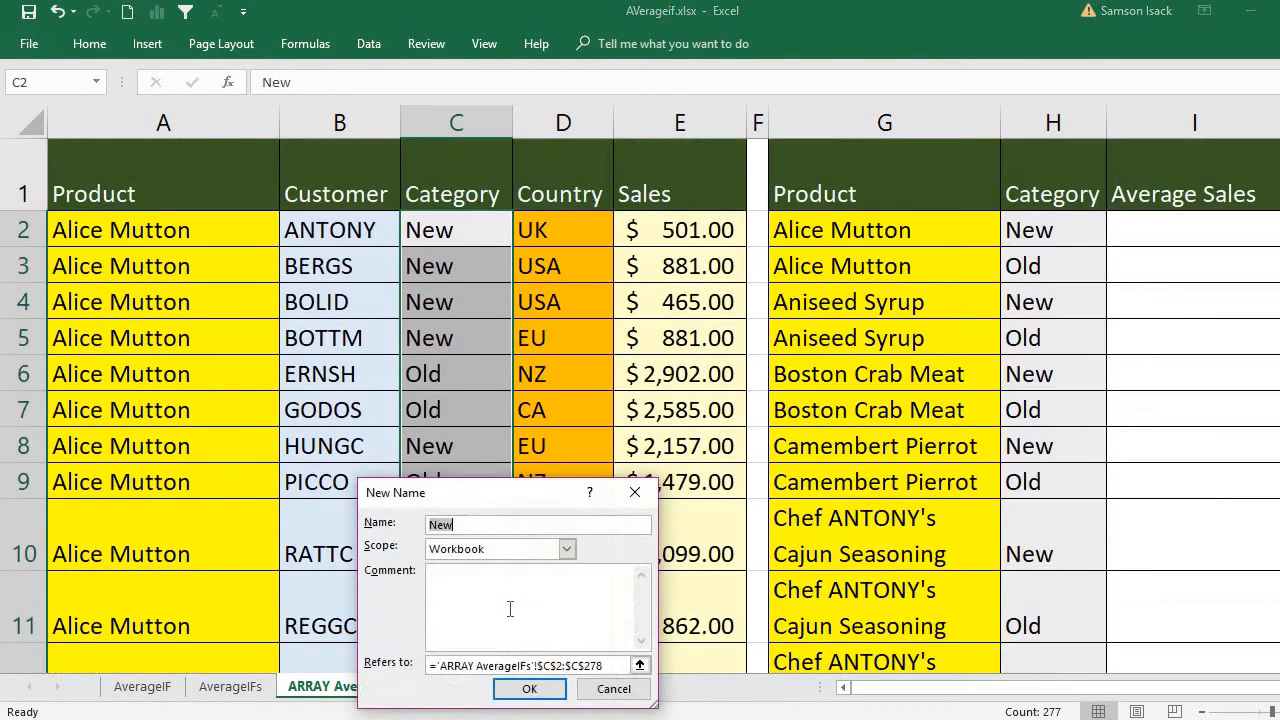
pyautogui.write('CATEGORY')
pyautogui.click(535, 688)
pyautogui.click(684, 232)
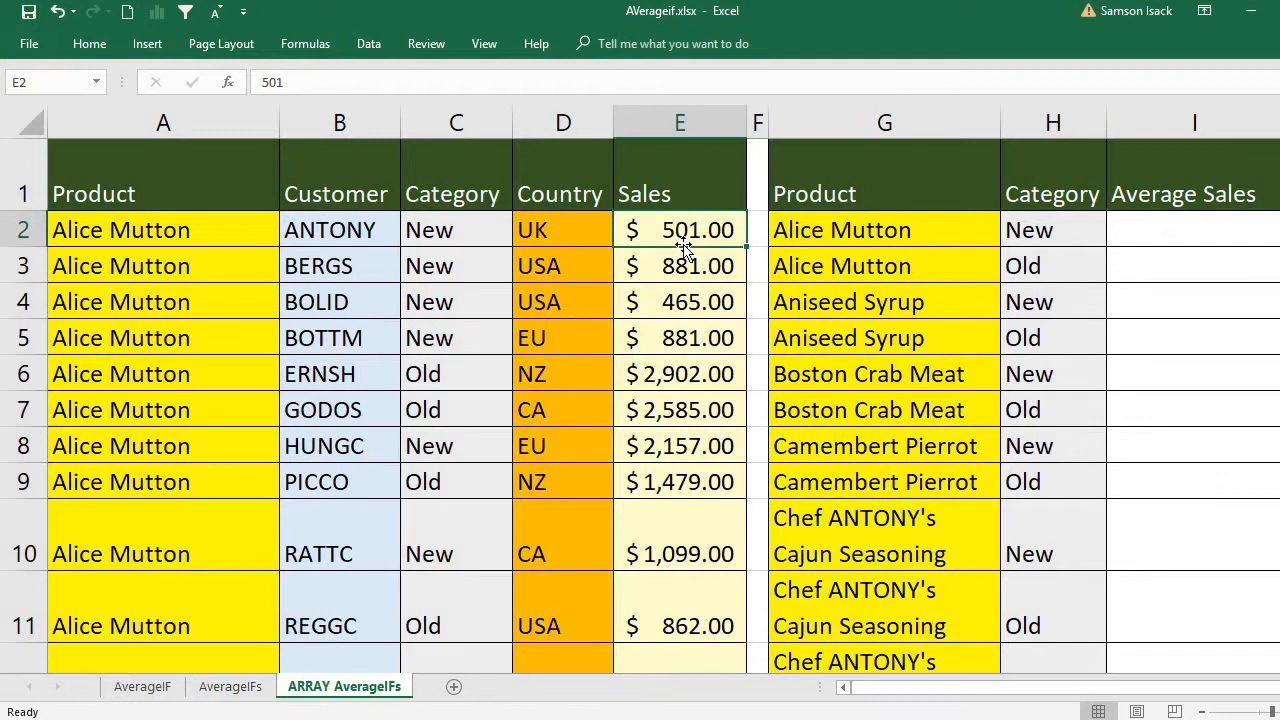
pyautogui.hotkey('ctrl', 'shift', 'Down')
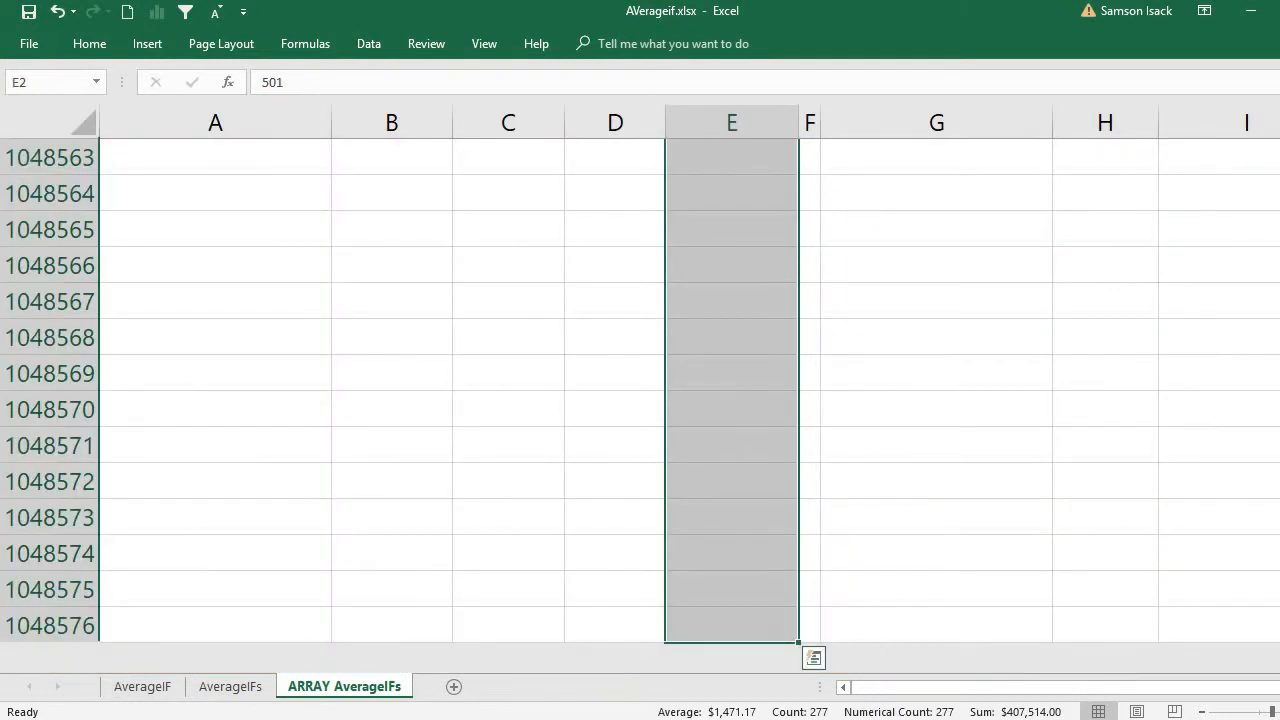
pyautogui.hotkey('ctrl', 'Home')
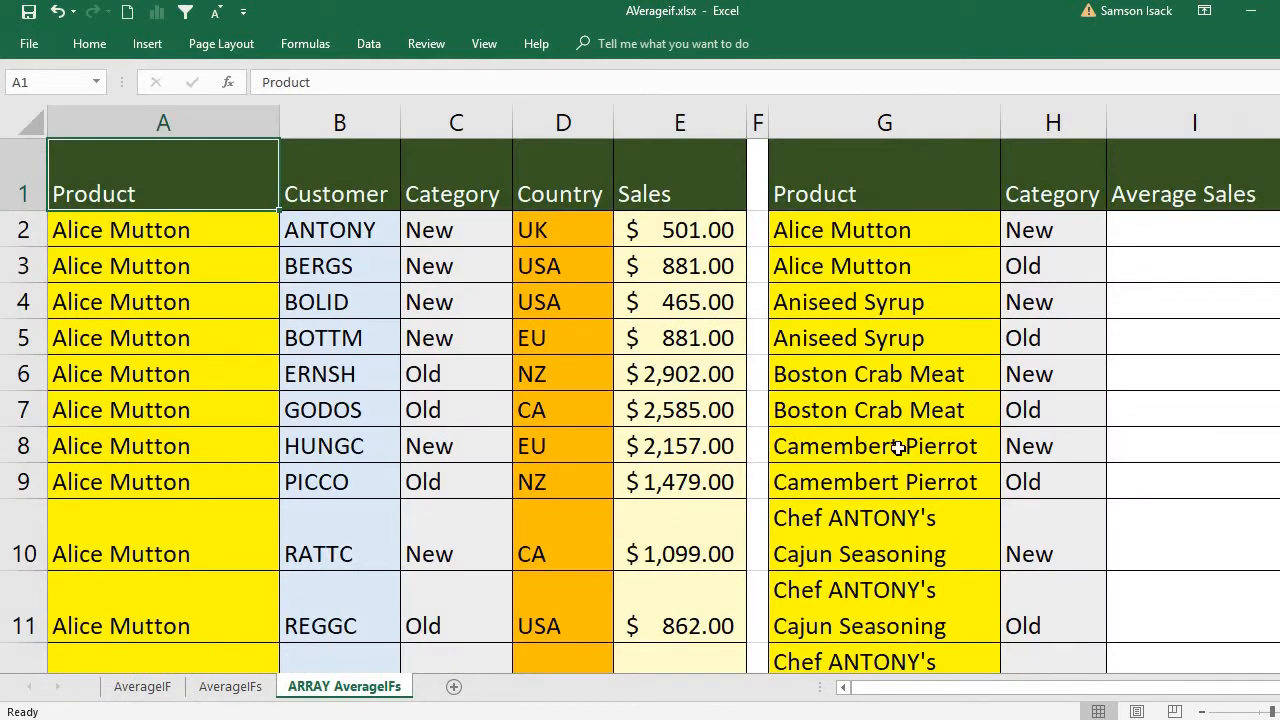
# - Define the workbook-scoped name SALES for the source table's Sales cells E2:E278
pyautogui.click(722, 228)
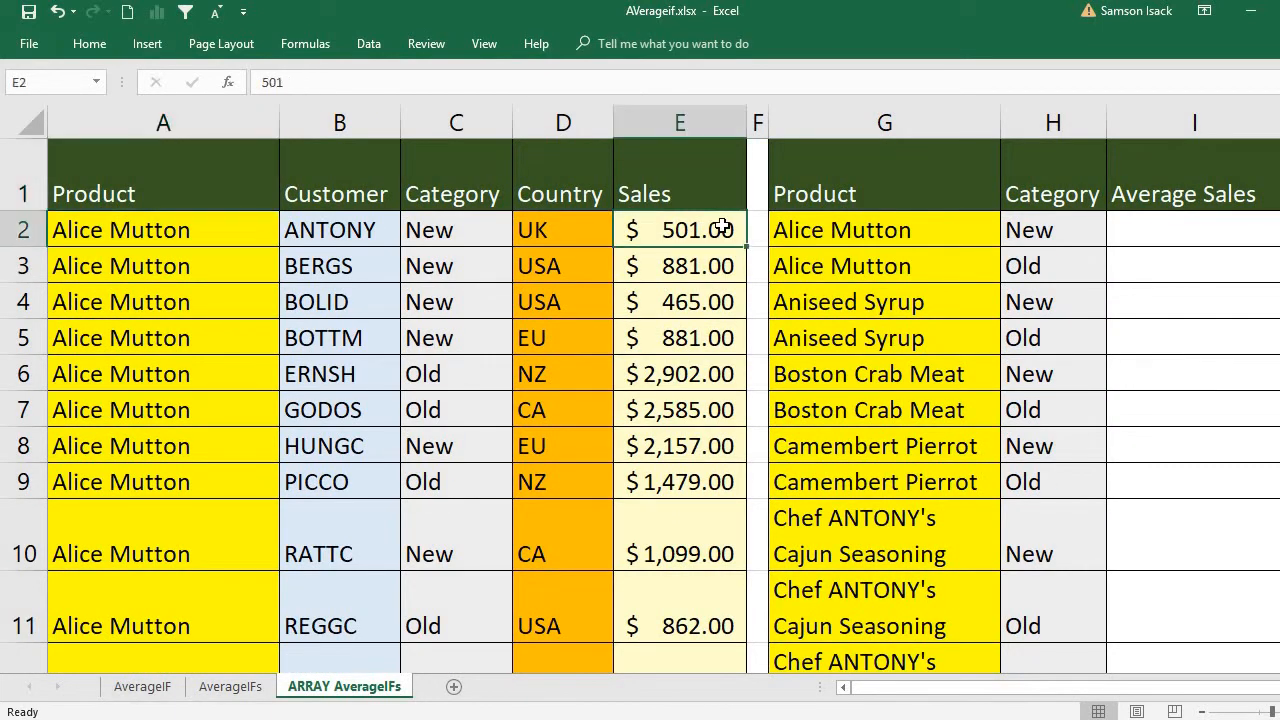
pyautogui.hotkey('ctrl', 'shift', 'Down')
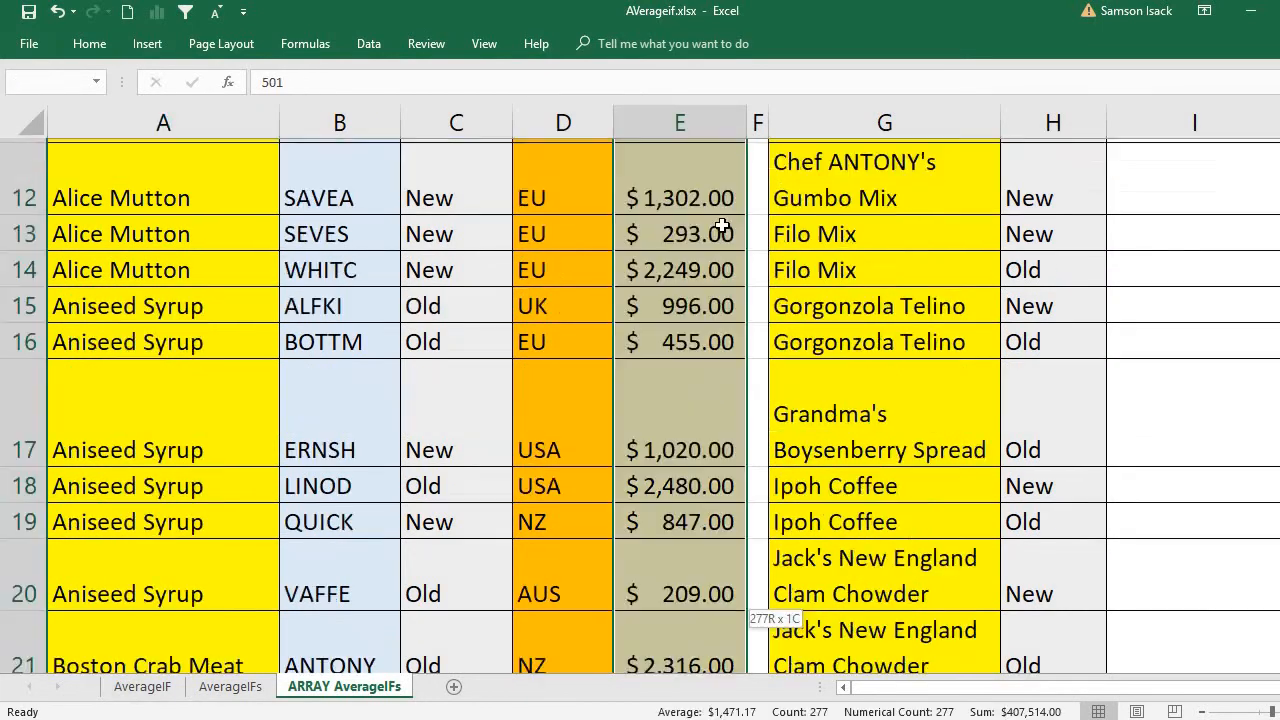
pyautogui.rightClick(648, 276)
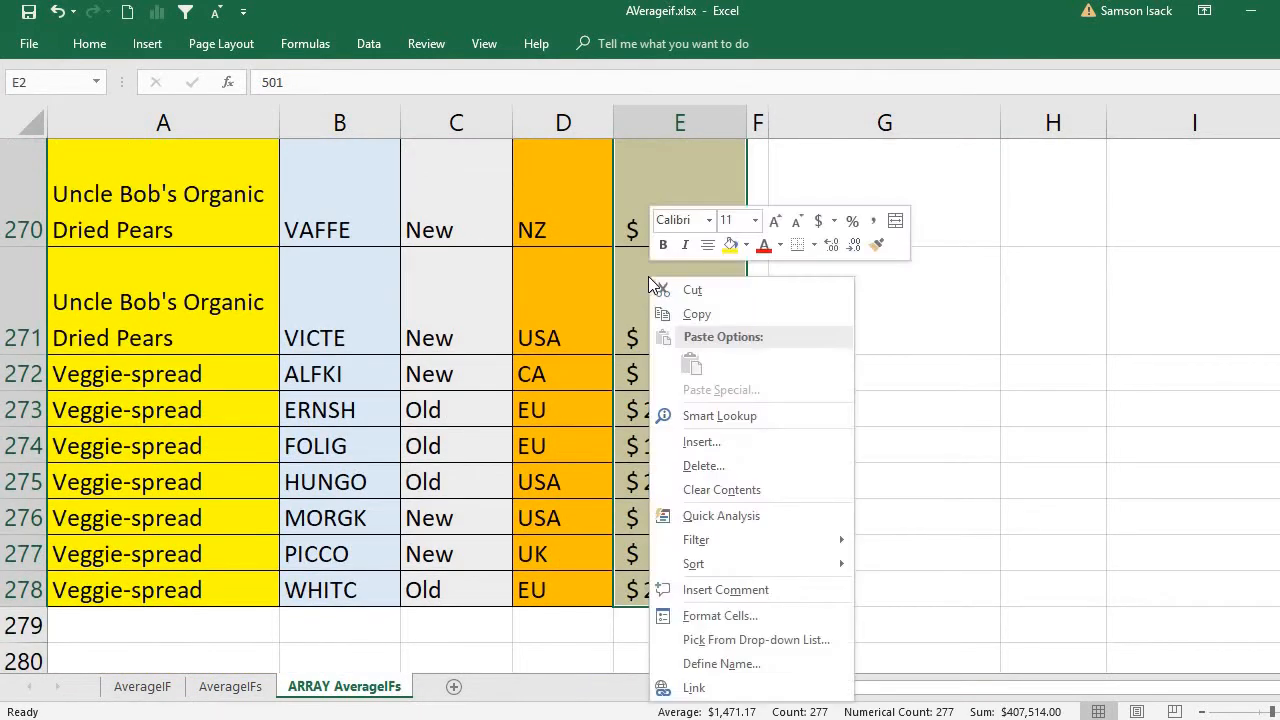
pyautogui.click(722, 663)
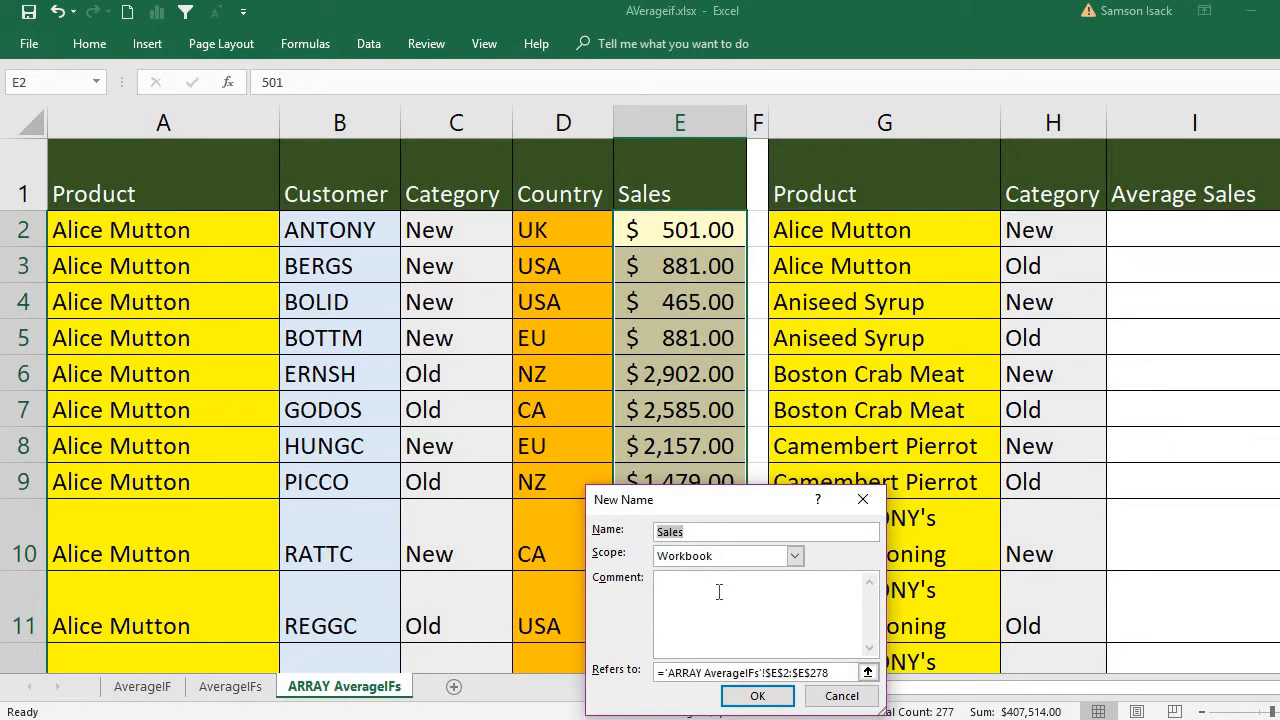
pyautogui.write('SALES')
pyautogui.click(779, 703)
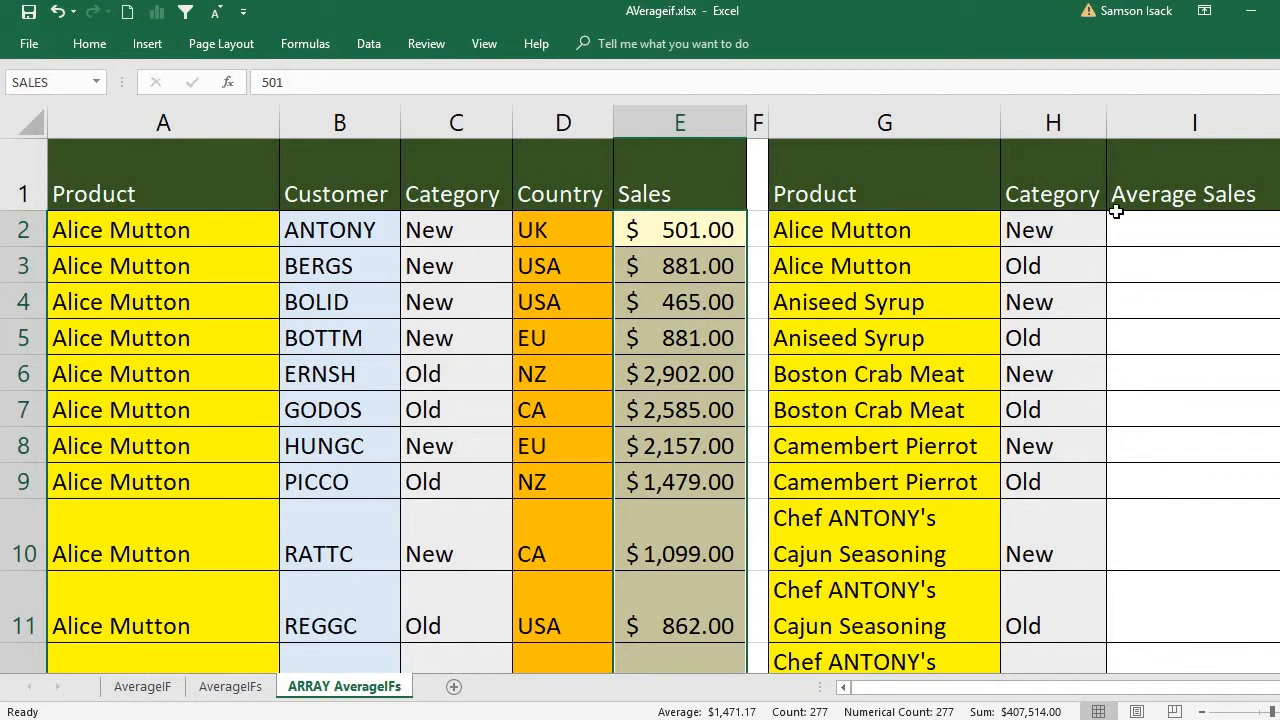
# - Examine the empty Average Sales cells I2 and I3 and the extent of the Product range A2:A278
pyautogui.click(178, 225)
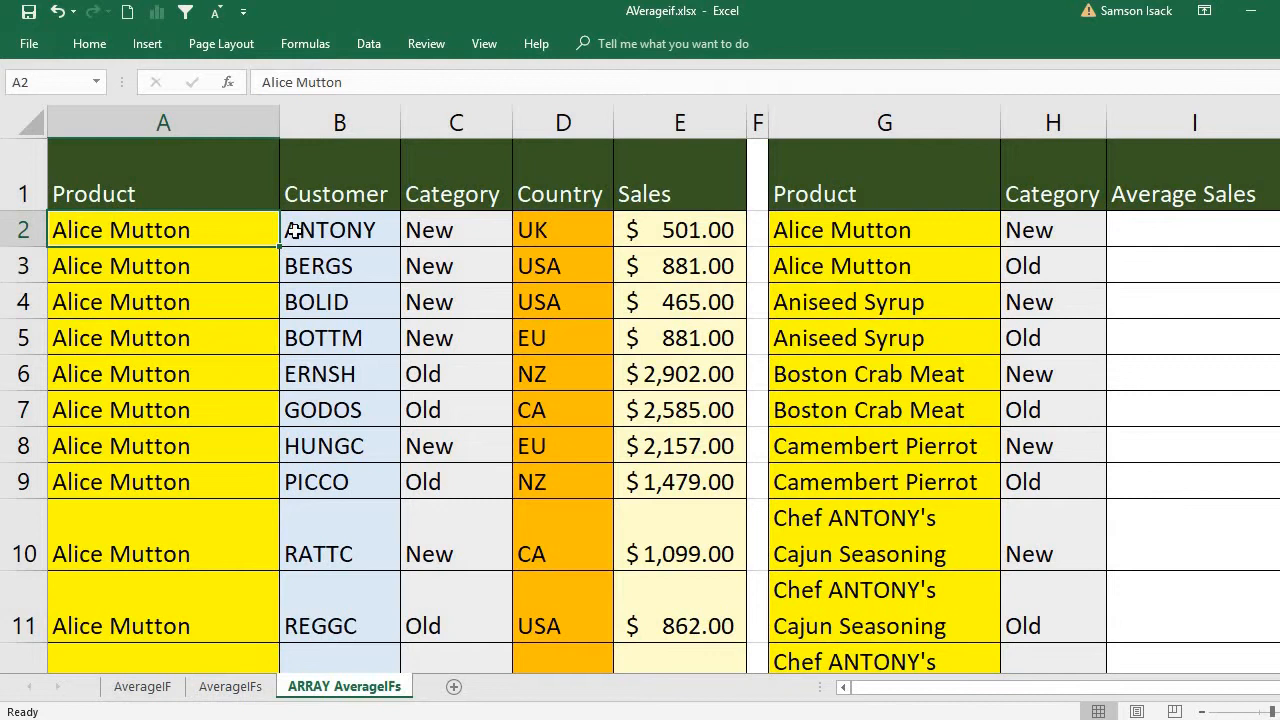
pyautogui.click(1129, 240)
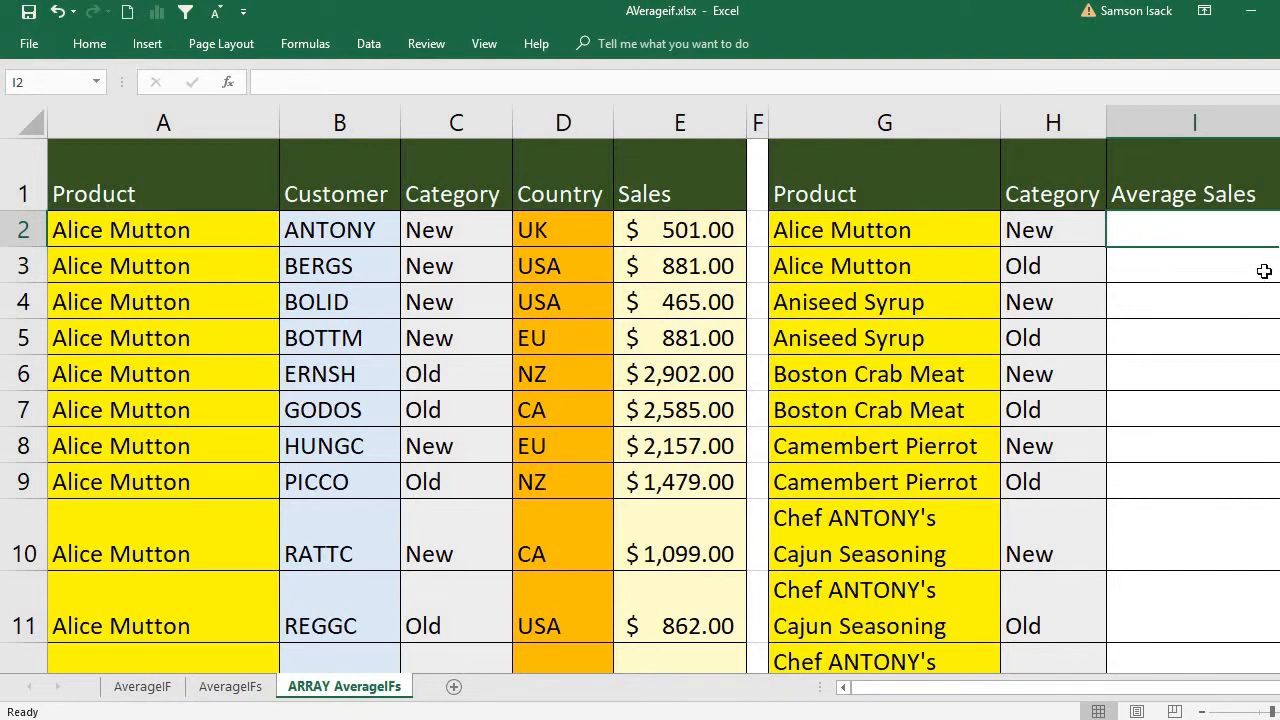
pyautogui.click(1210, 264)
pyautogui.click(1166, 220)
pyautogui.click(97, 220)
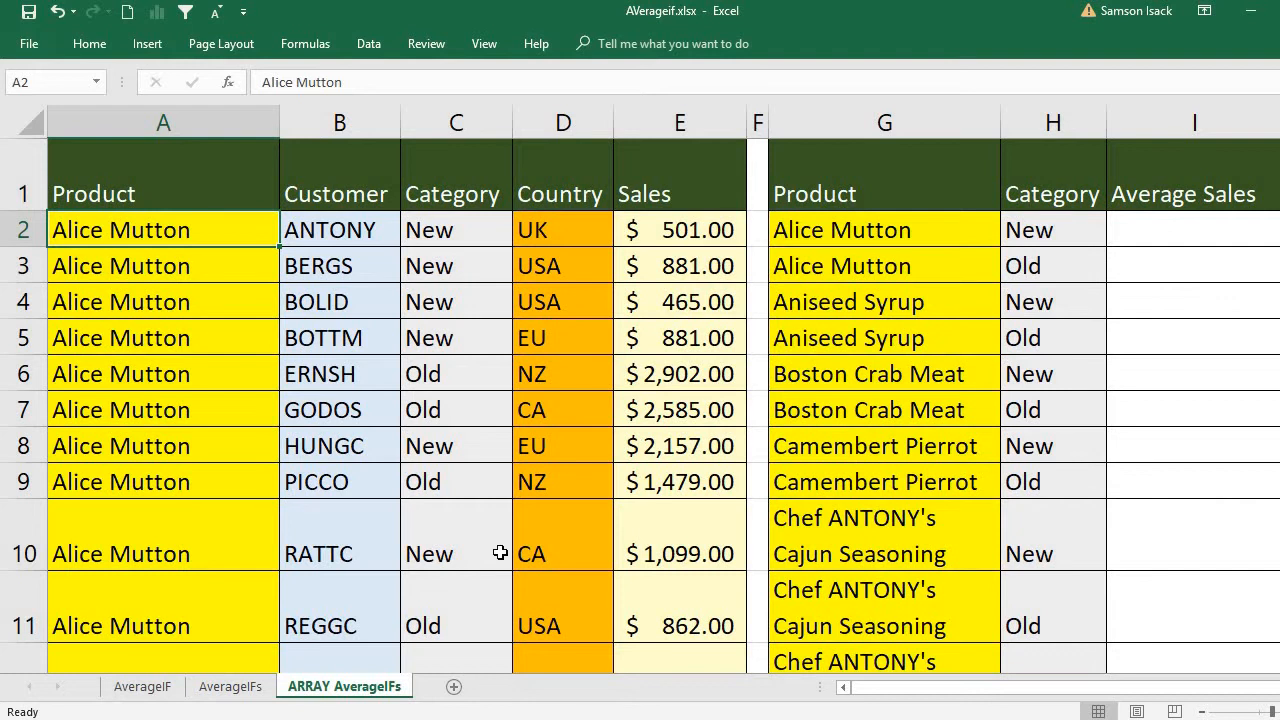
pyautogui.hotkey('ctrl', 'shift', 'Down')
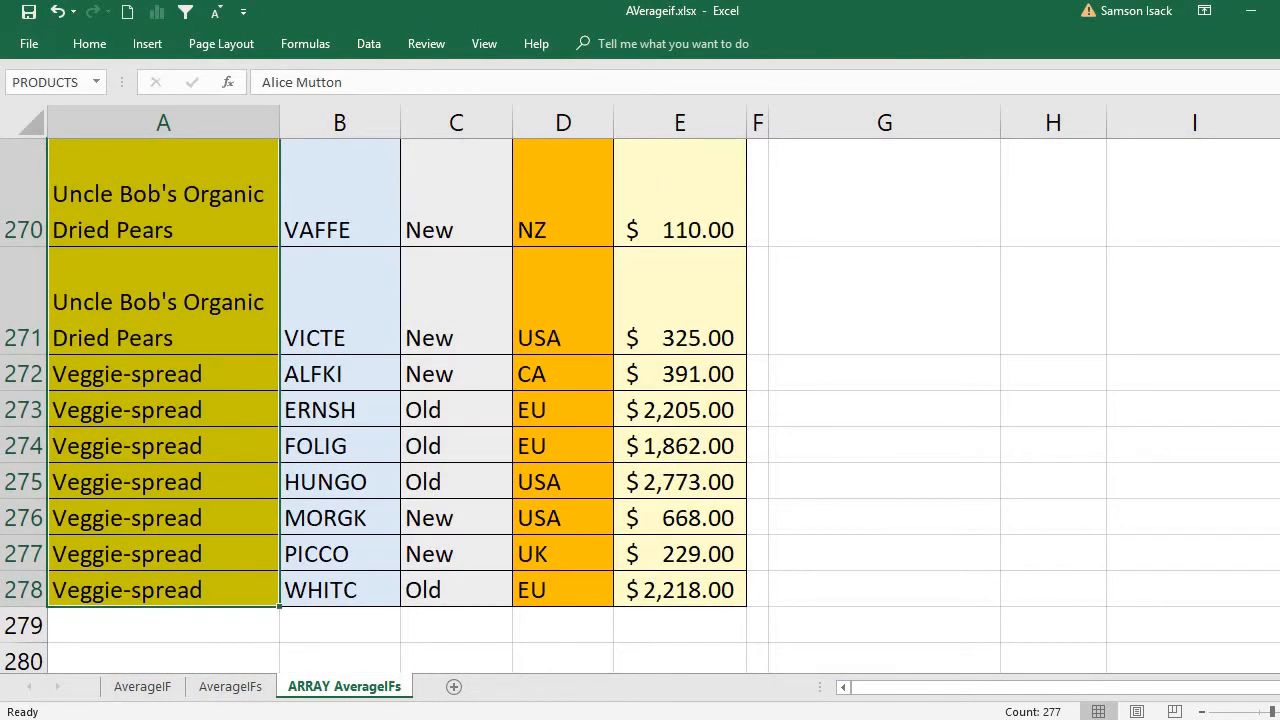
pyautogui.hotkey('ctrl', 'BackSpace')
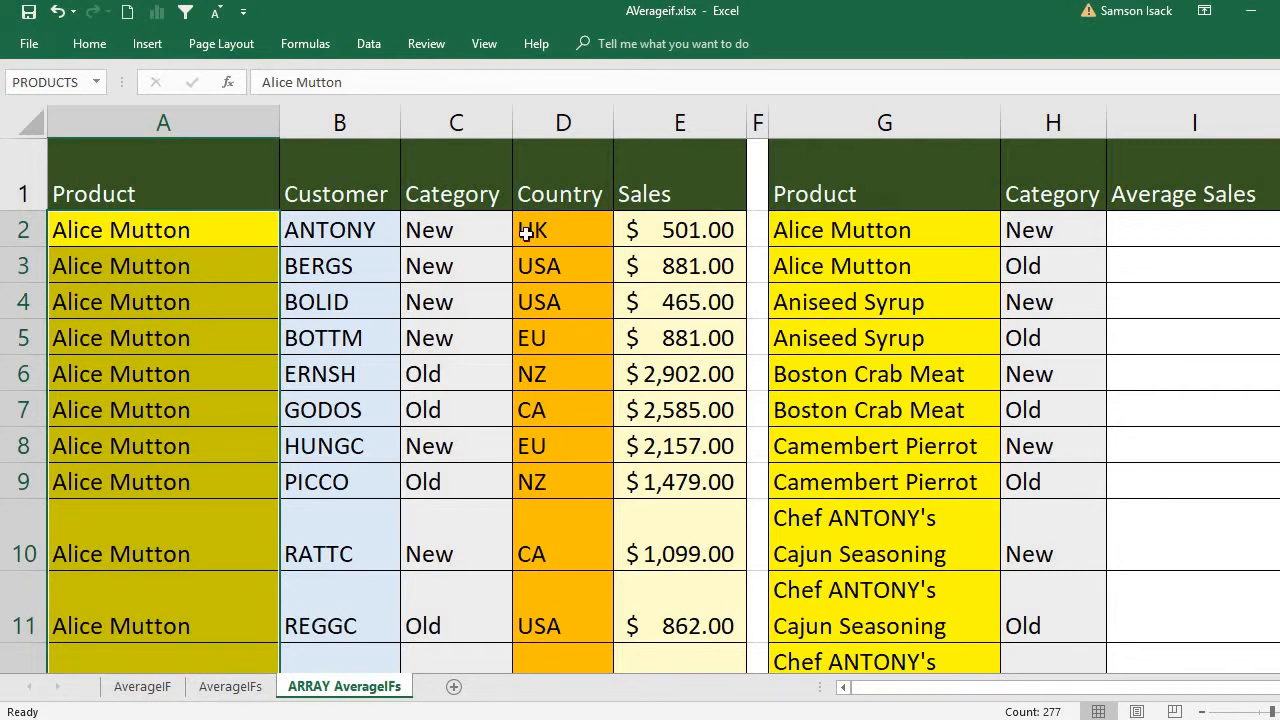
pyautogui.click(1159, 228)
pyautogui.write('A')
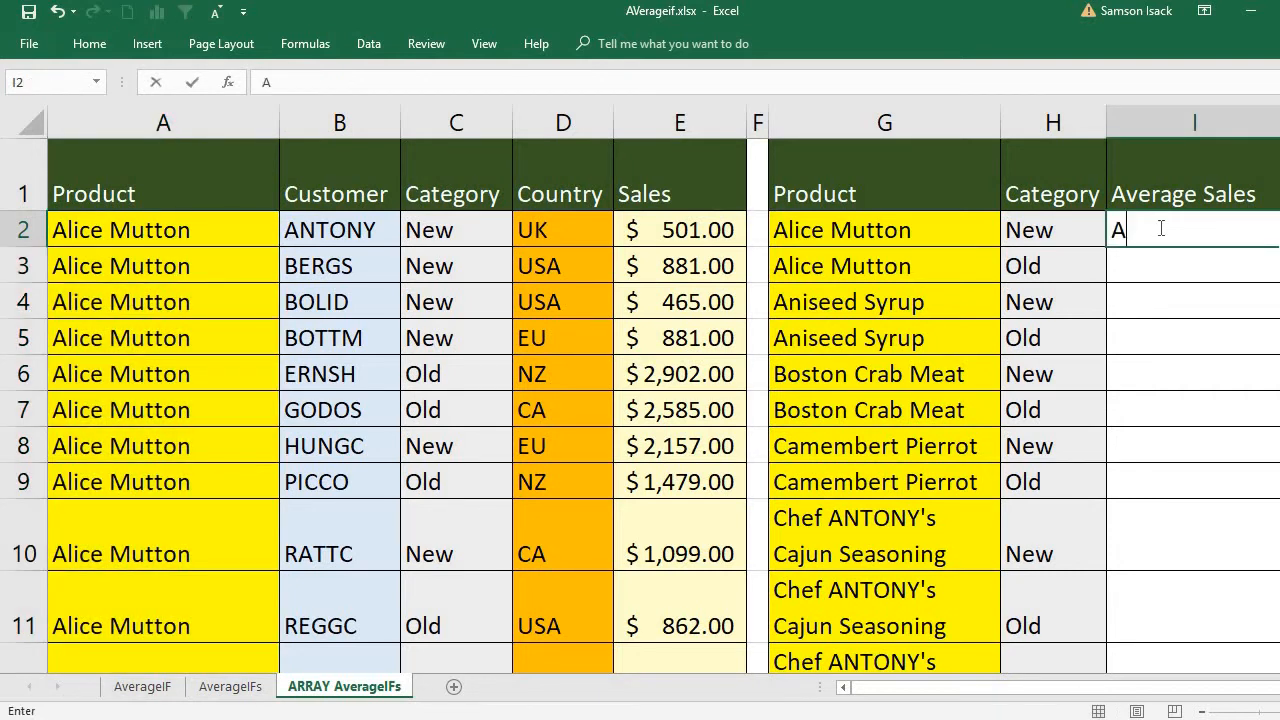
pyautogui.write('2:A277')
pyautogui.moveTo(1113, 230); pyautogui.dragTo(1198, 232)
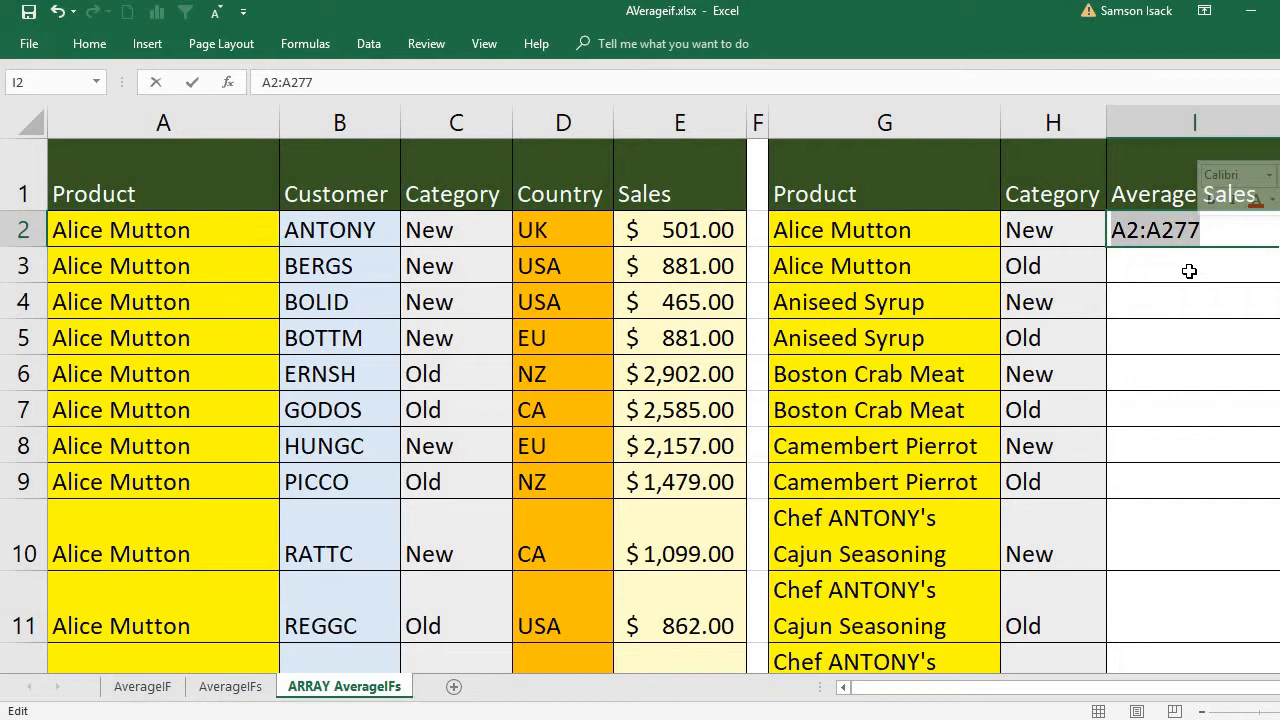
pyautogui.press('Delete')
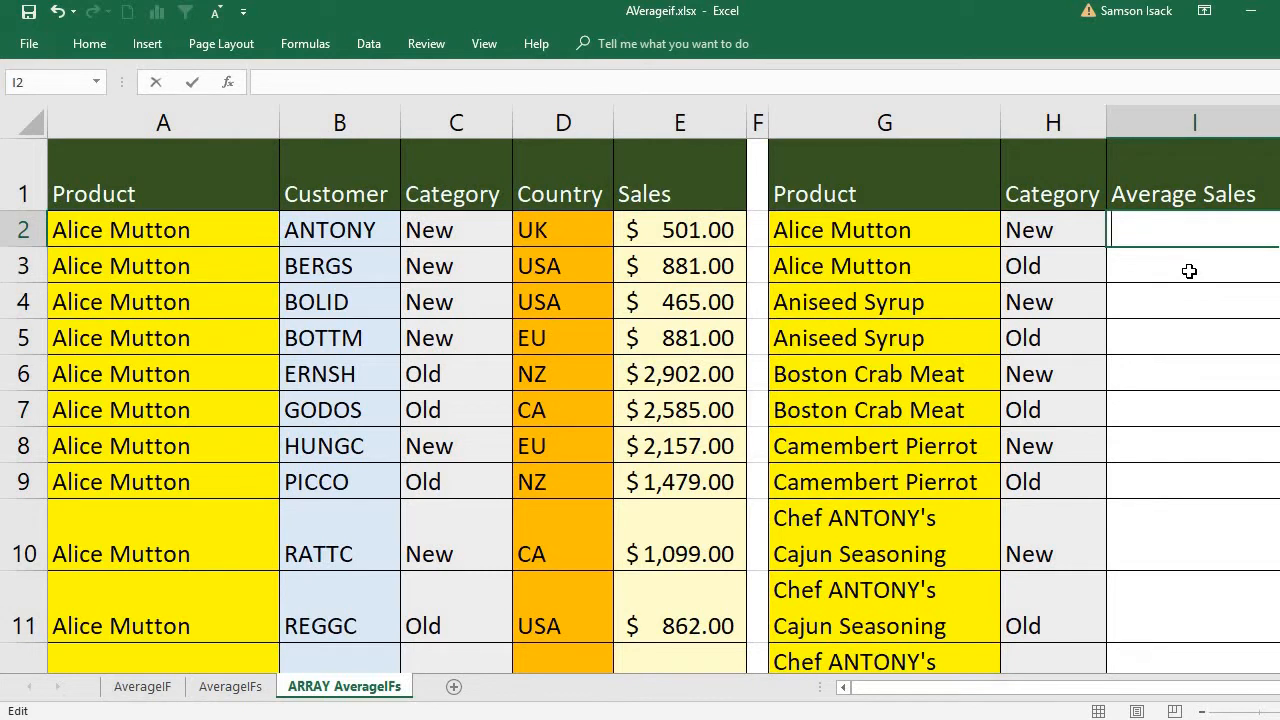
pyautogui.press('Return')
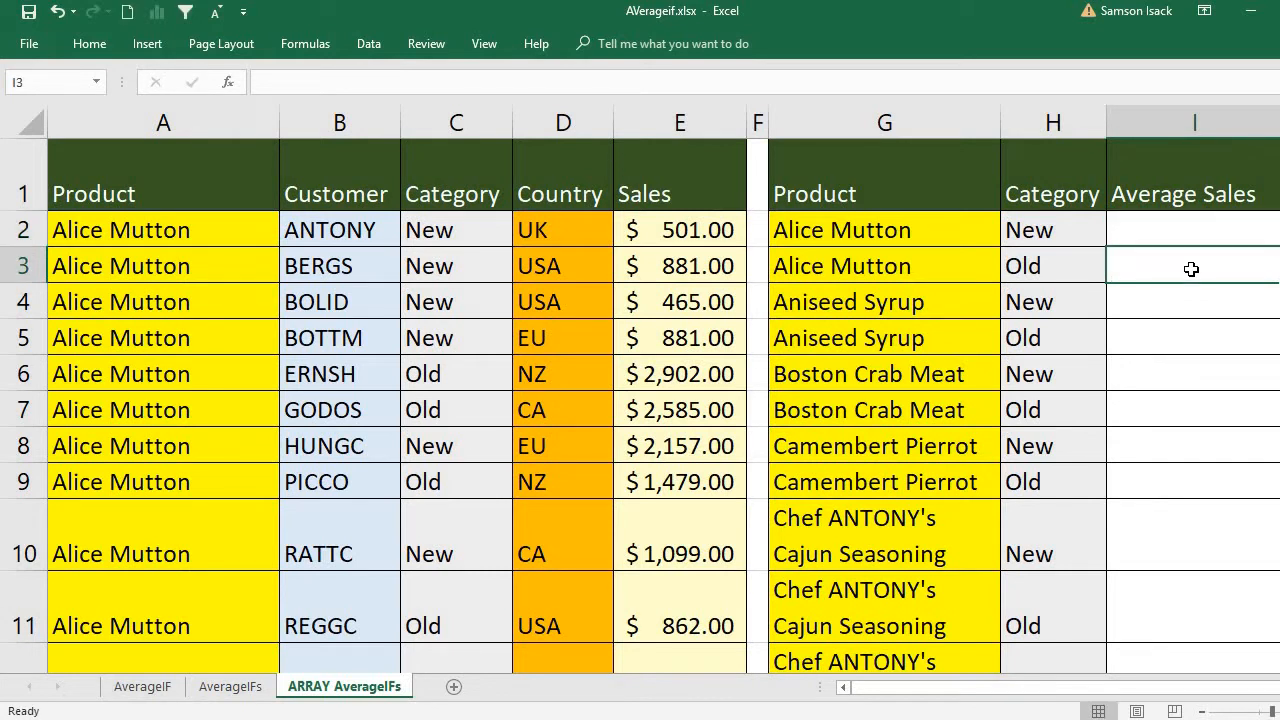
# - Compare the Average Sales cells I2 and I3 with the Product ranges starting at A2 and A3
pyautogui.click(1196, 229)
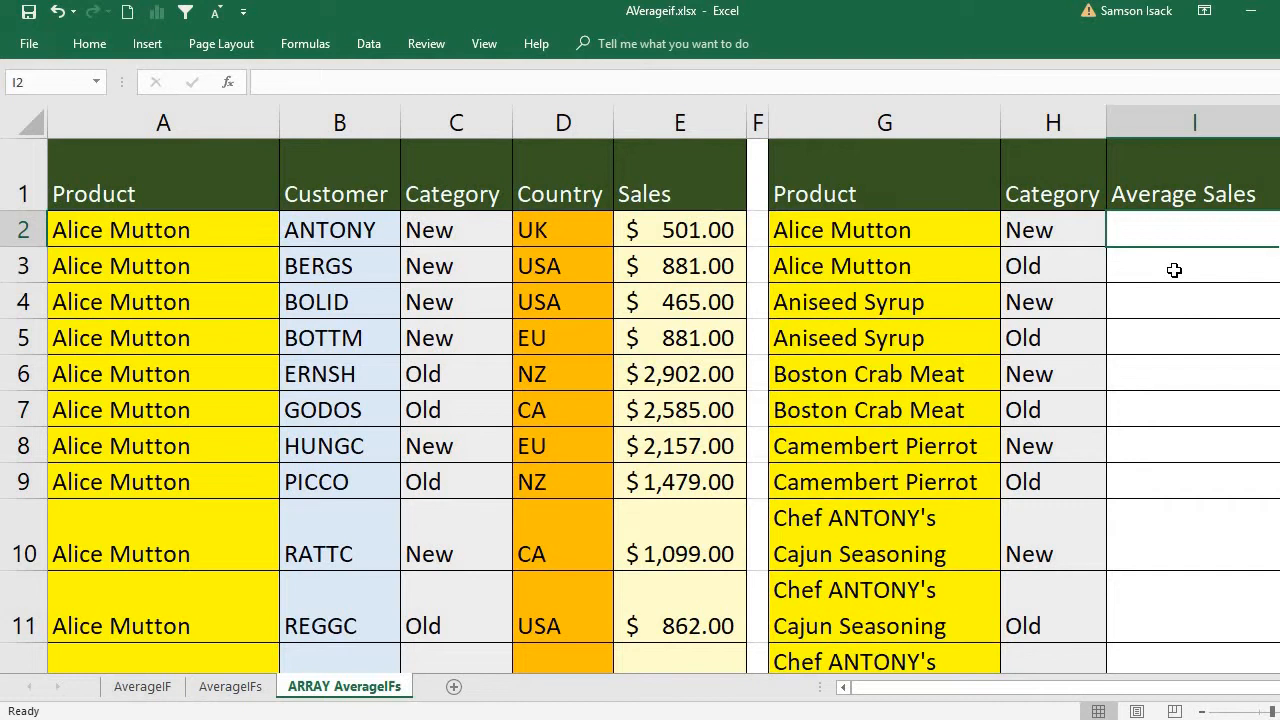
pyautogui.click(1157, 266)
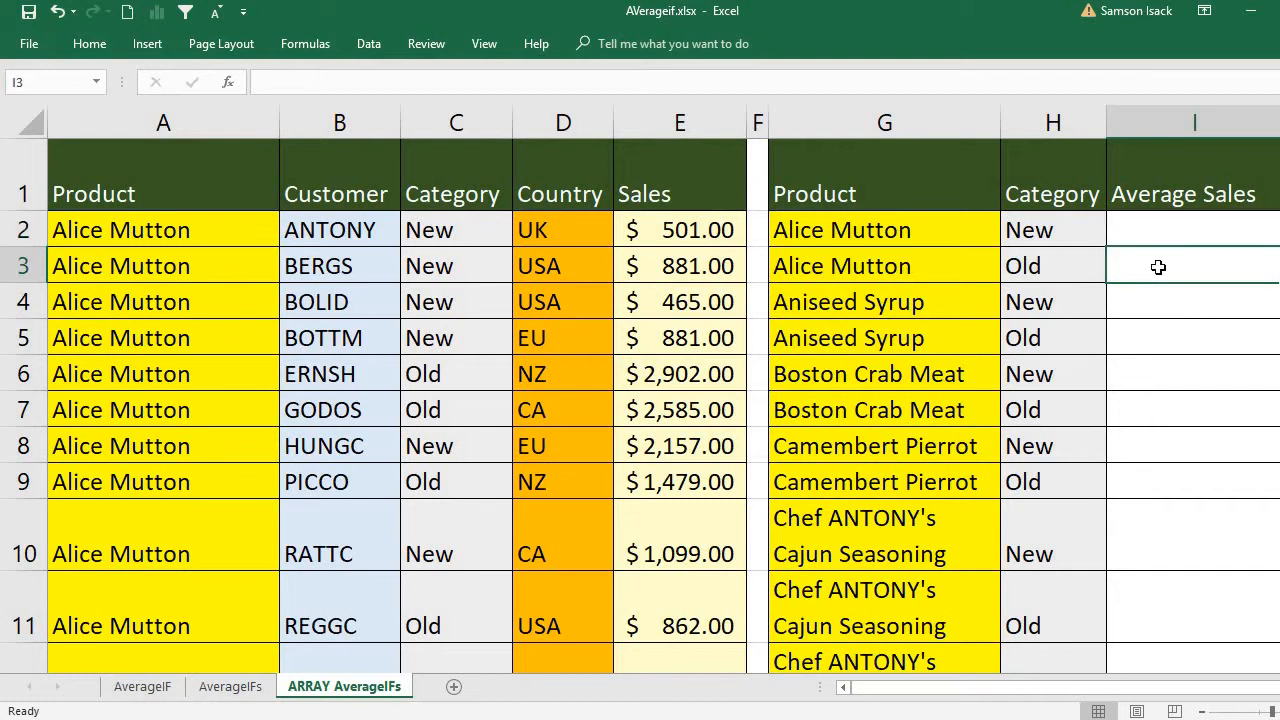
pyautogui.click(217, 229)
pyautogui.keyDown('shift'); pyautogui.click(228, 420); pyautogui.keyUp('shift')
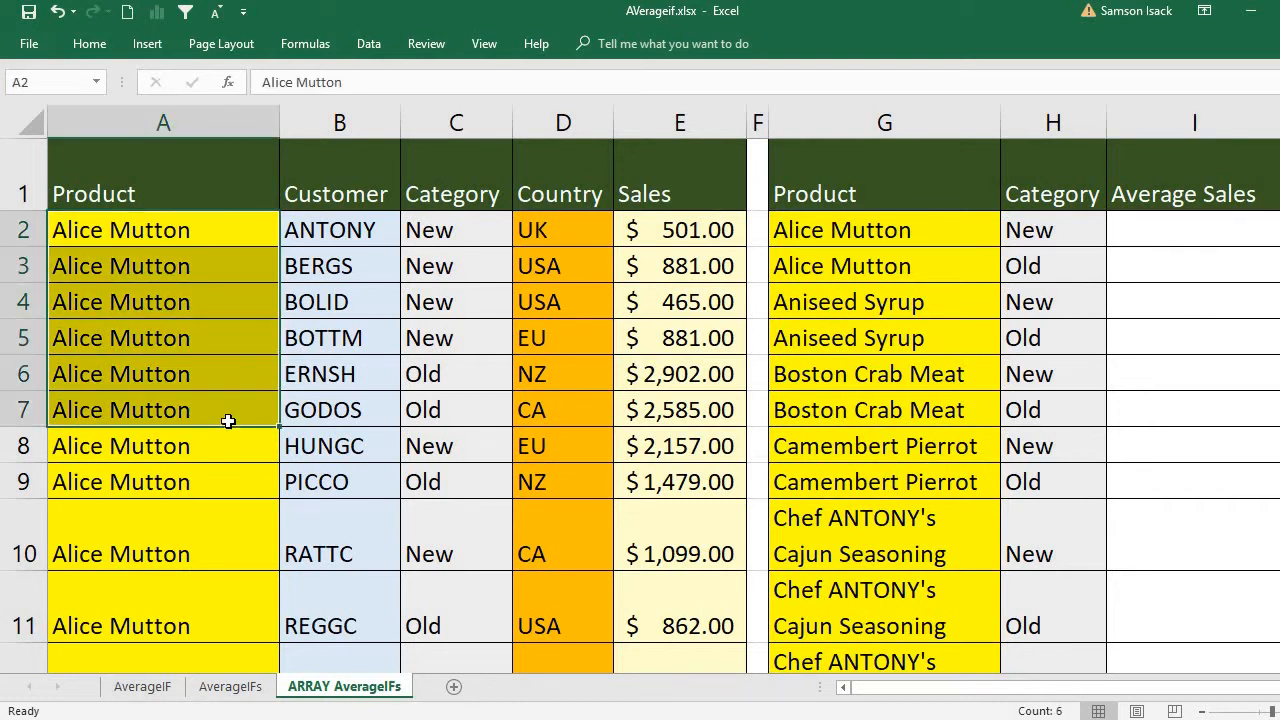
pyautogui.click(233, 265)
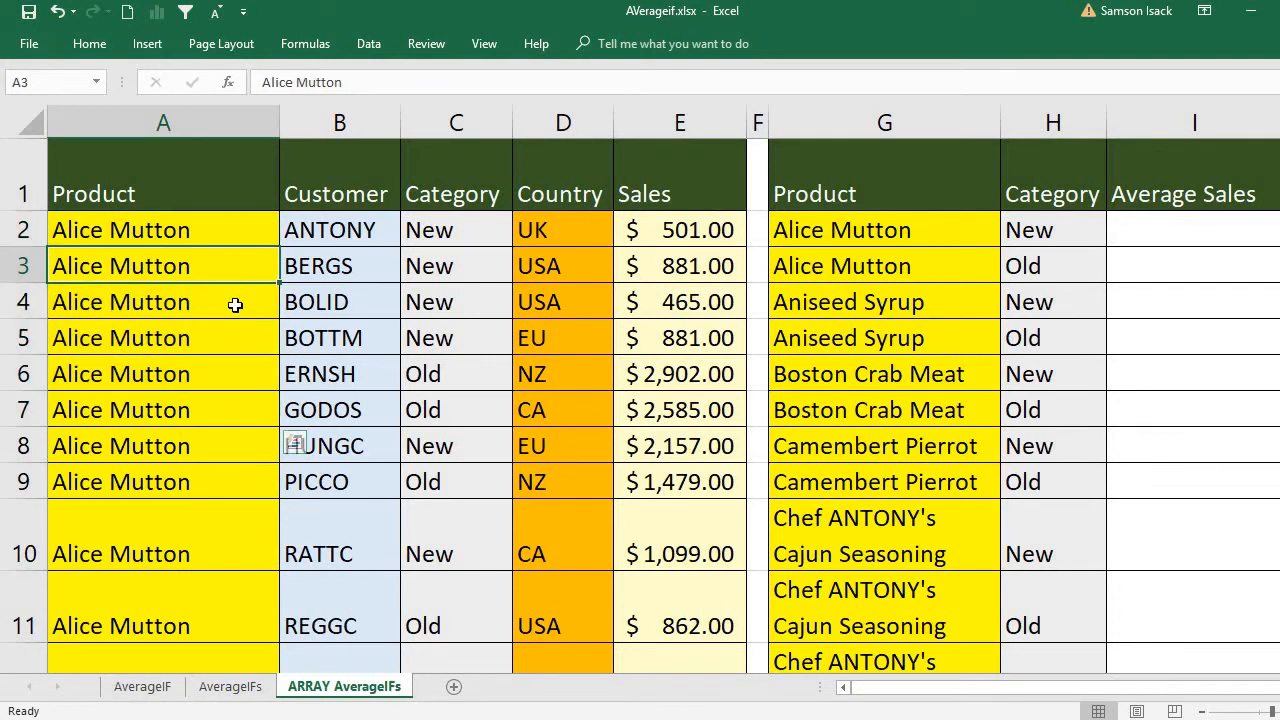
pyautogui.moveTo(234, 304); pyautogui.dragTo(234, 428)
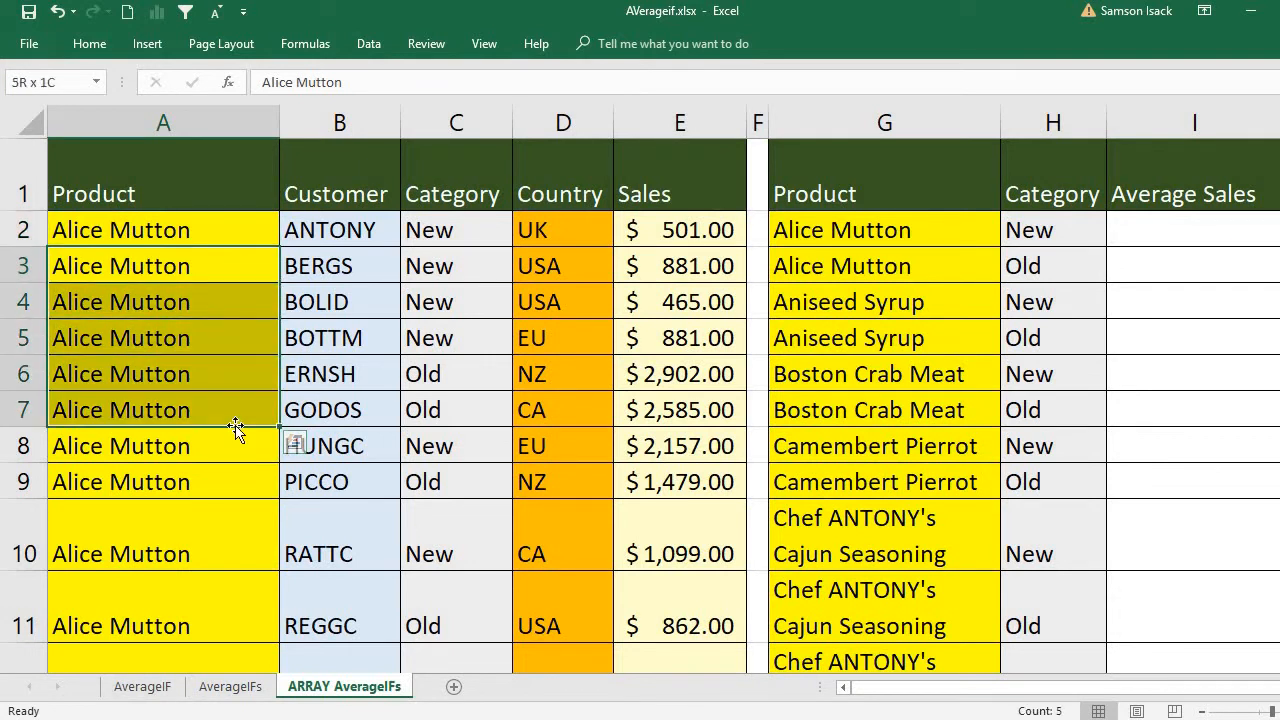
pyautogui.click(1175, 265)
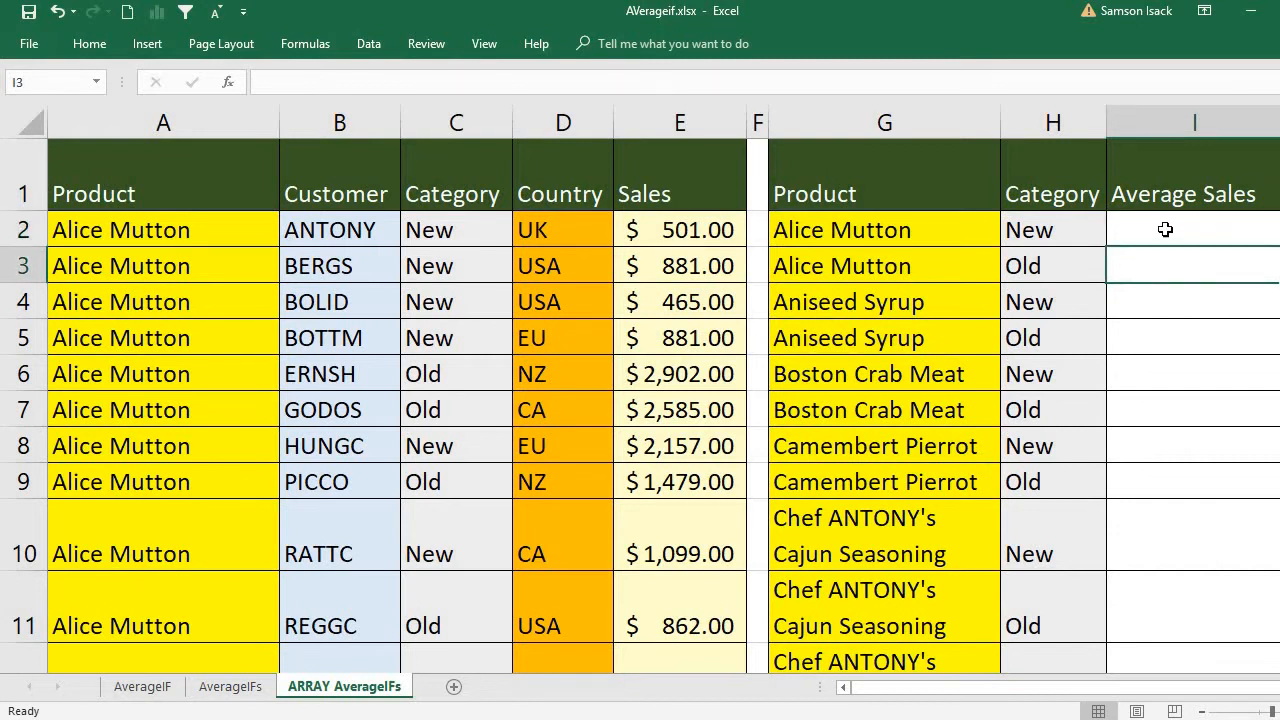
# - Examine the source table's Product, Category, Country and Sales cells in row 2 and the matching criteria cells G2 and H2
pyautogui.click(124, 271)
pyautogui.keyDown('shift'); pyautogui.click(120, 334); pyautogui.keyUp('shift')
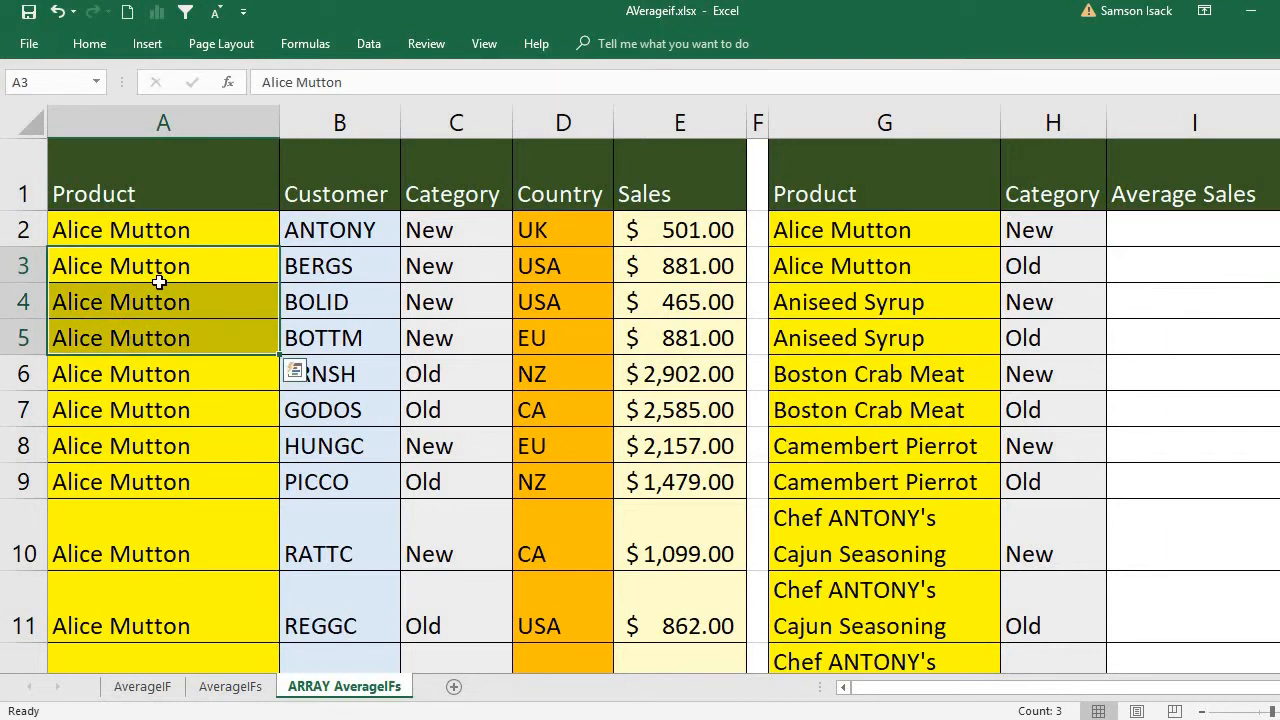
pyautogui.click(192, 234)
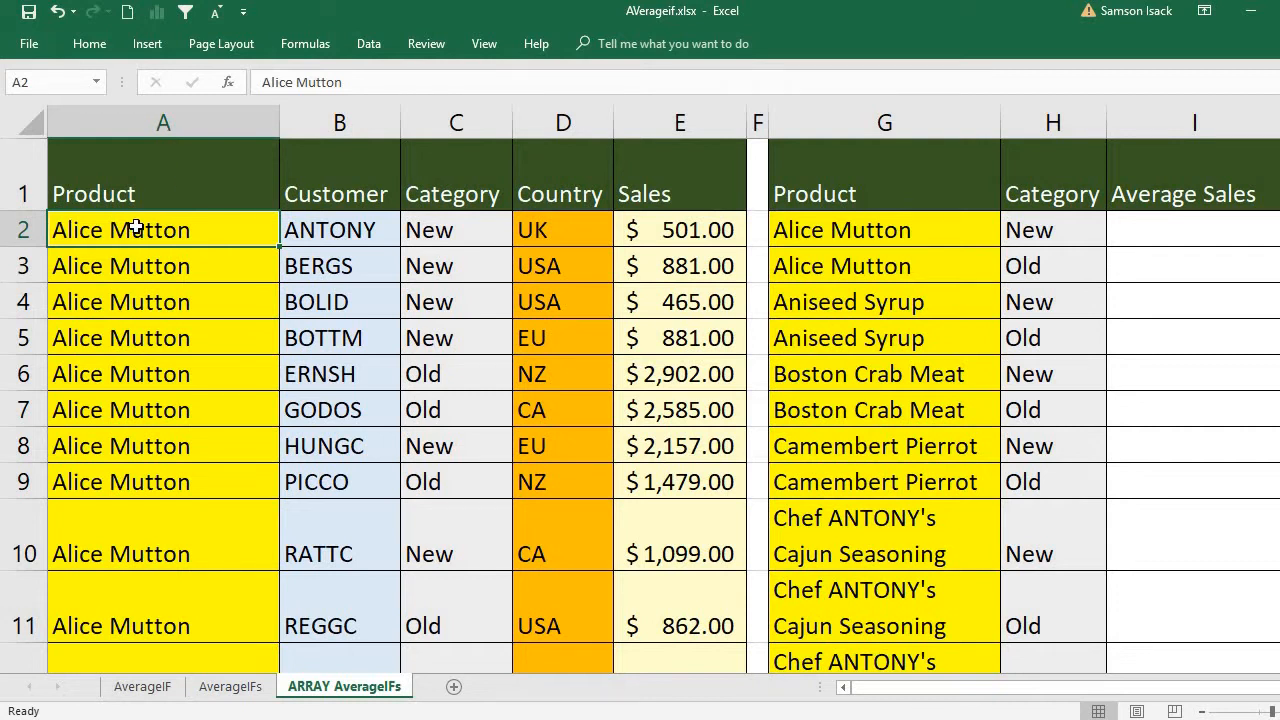
pyautogui.click(474, 230)
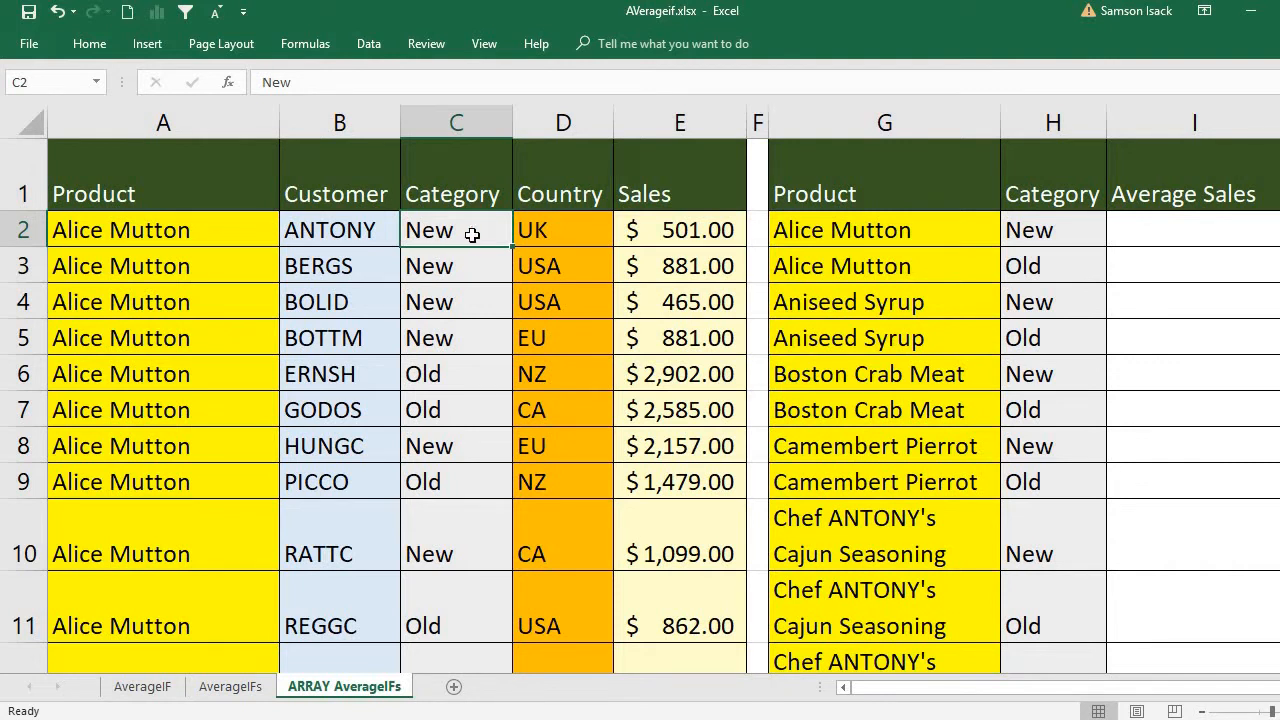
pyautogui.click(549, 236)
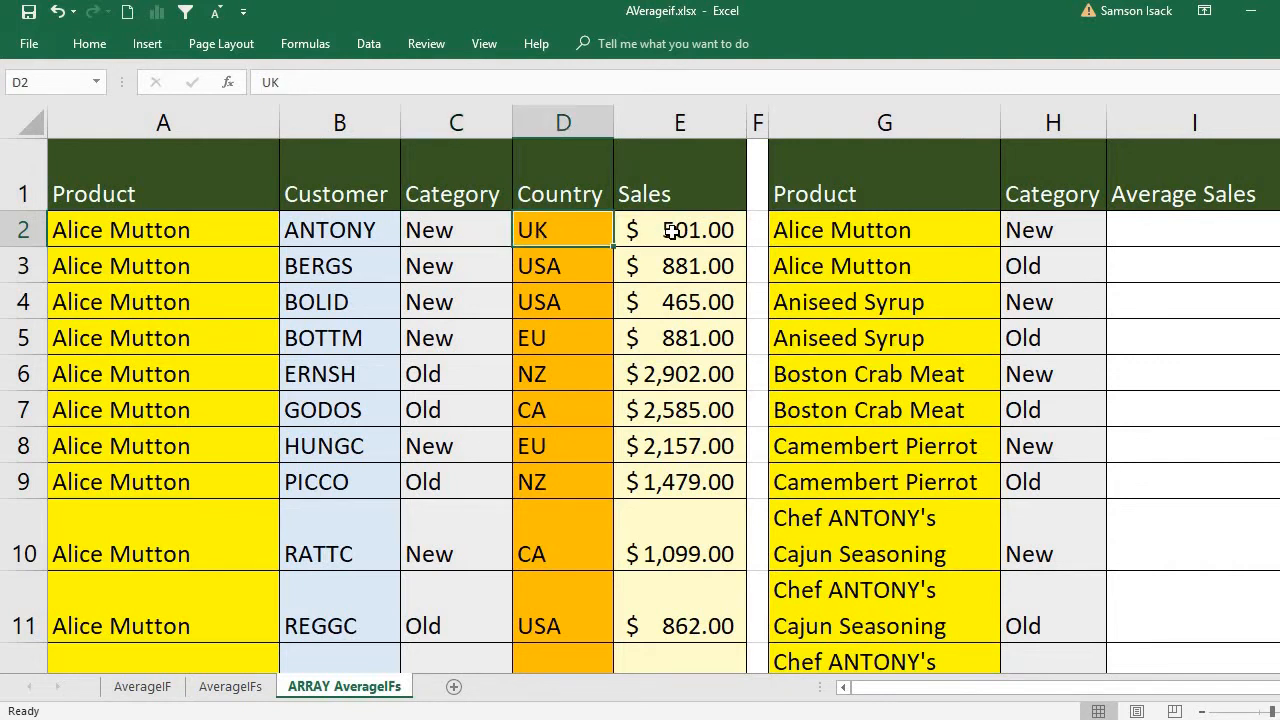
pyautogui.click(672, 231)
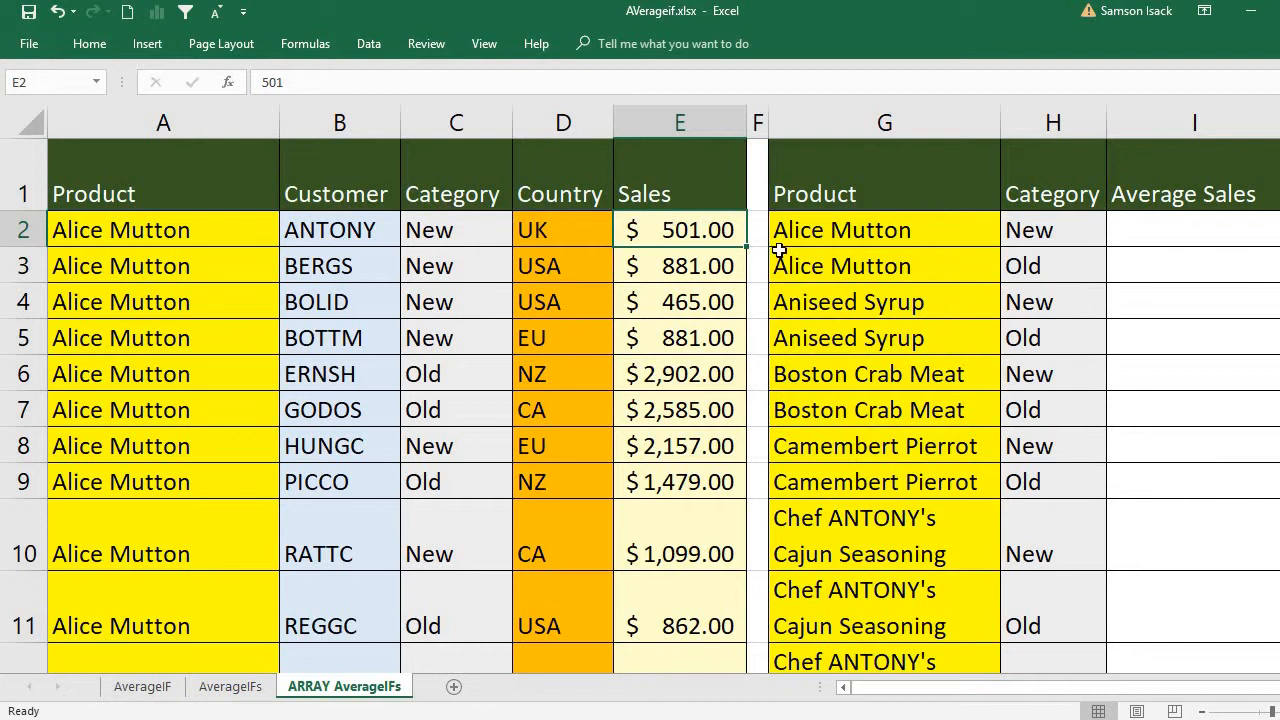
pyautogui.click(1123, 227)
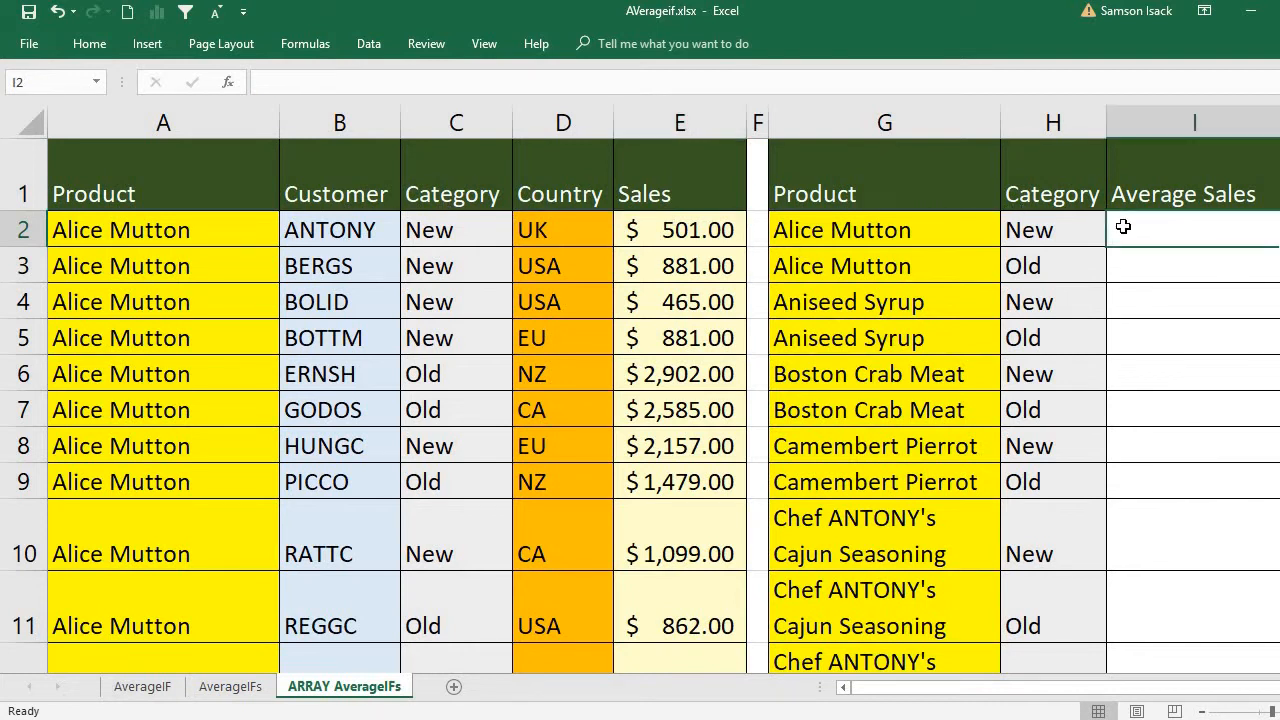
pyautogui.hscroll(1, 664, 406)
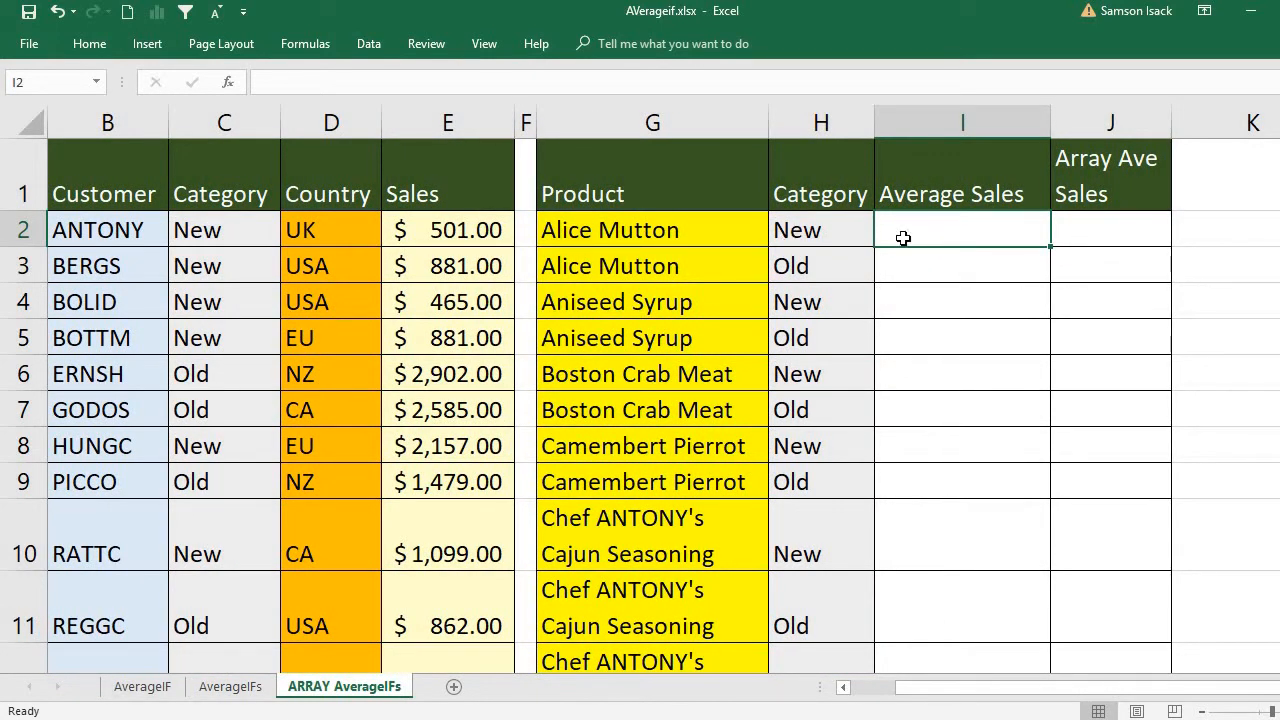
pyautogui.click(686, 222)
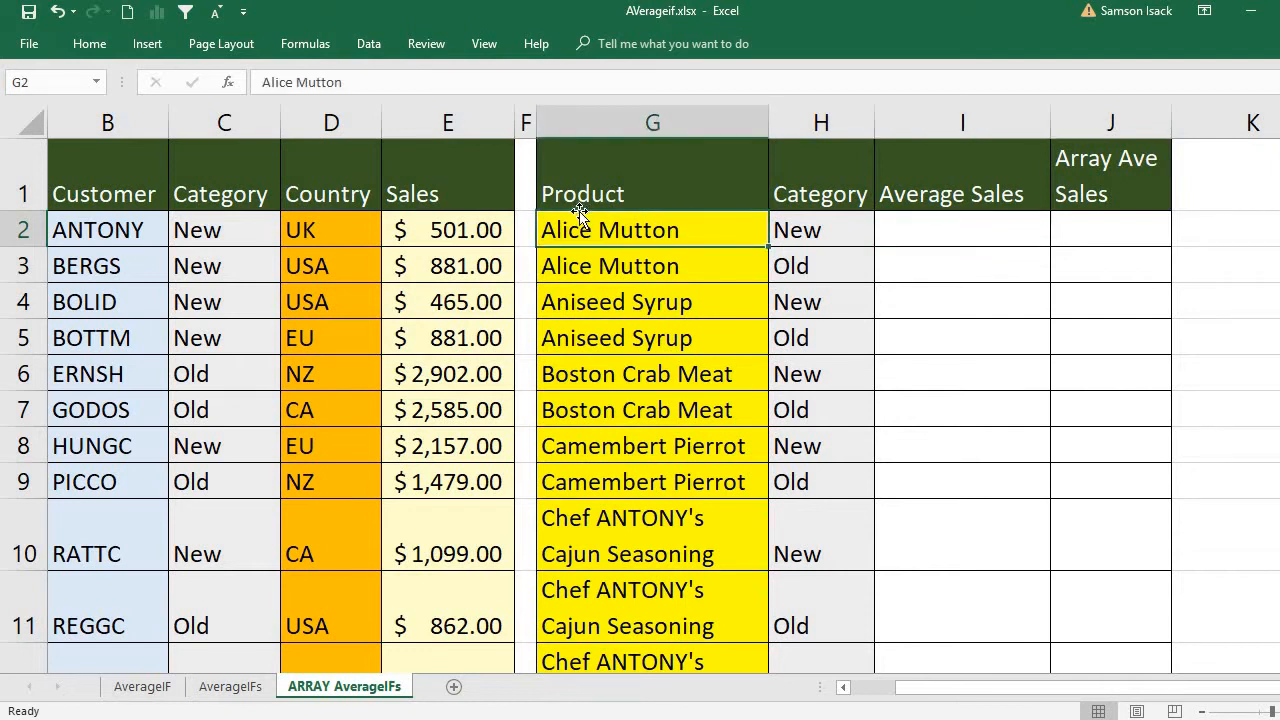
pyautogui.click(843, 687)
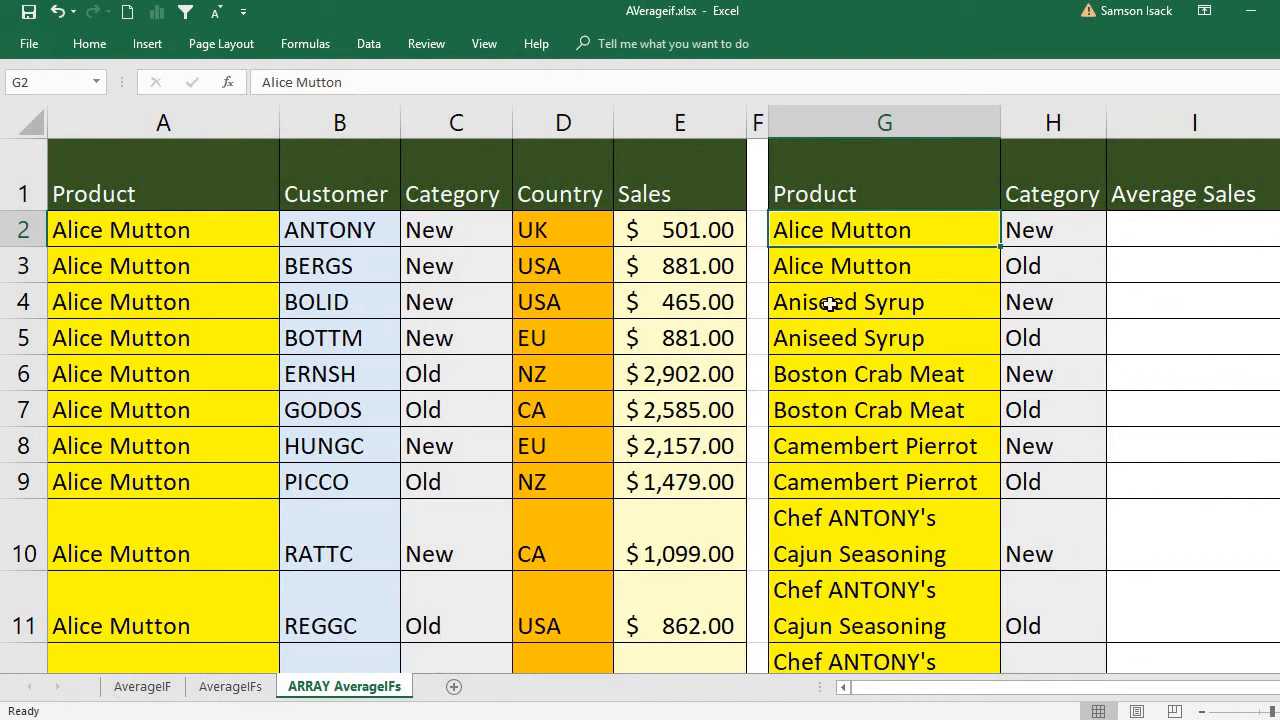
pyautogui.click(1058, 221)
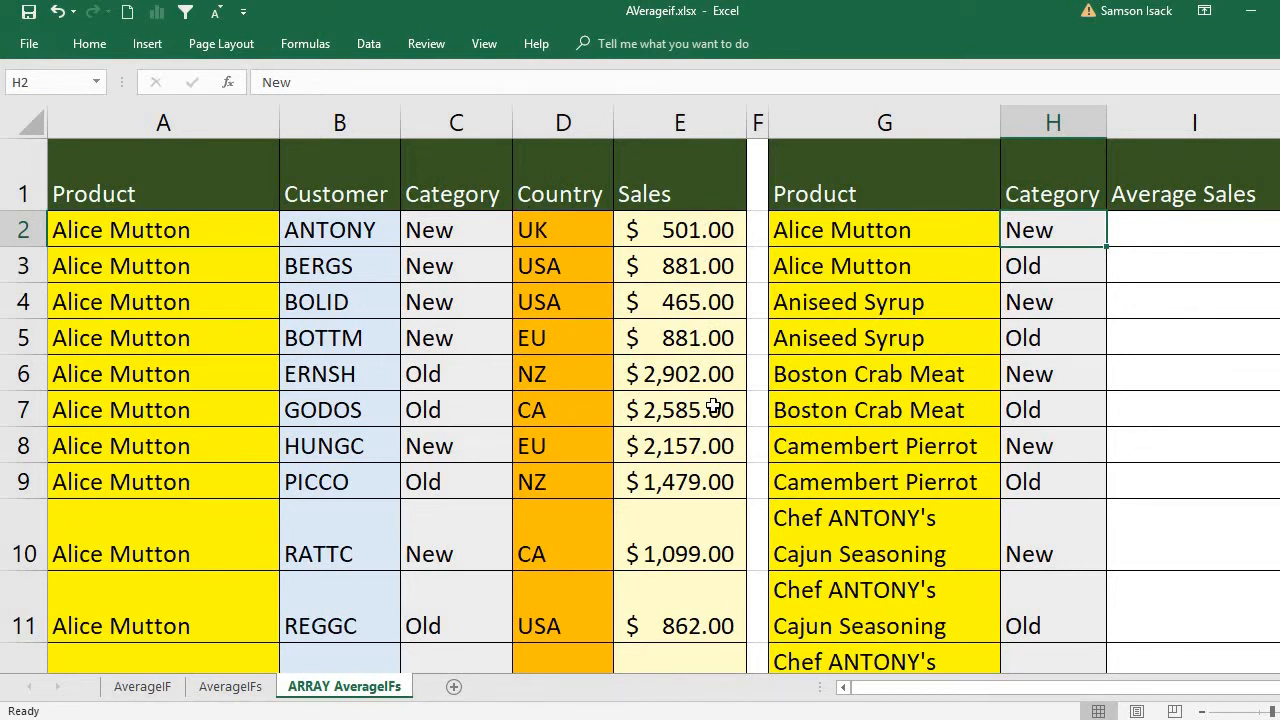
# - Begin an AVERAGEIFS formula in the first Average Sales cell, I2
pyautogui.click(1187, 236)
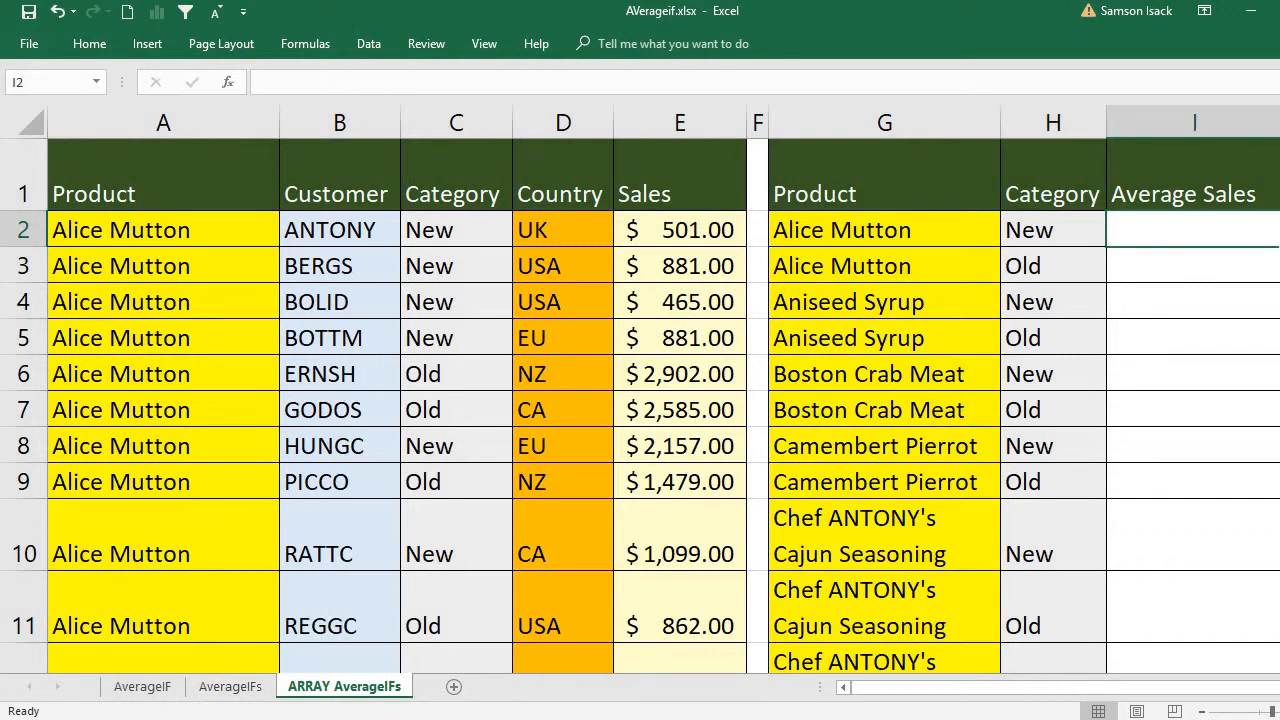
pyautogui.hscroll(1, 664, 405)
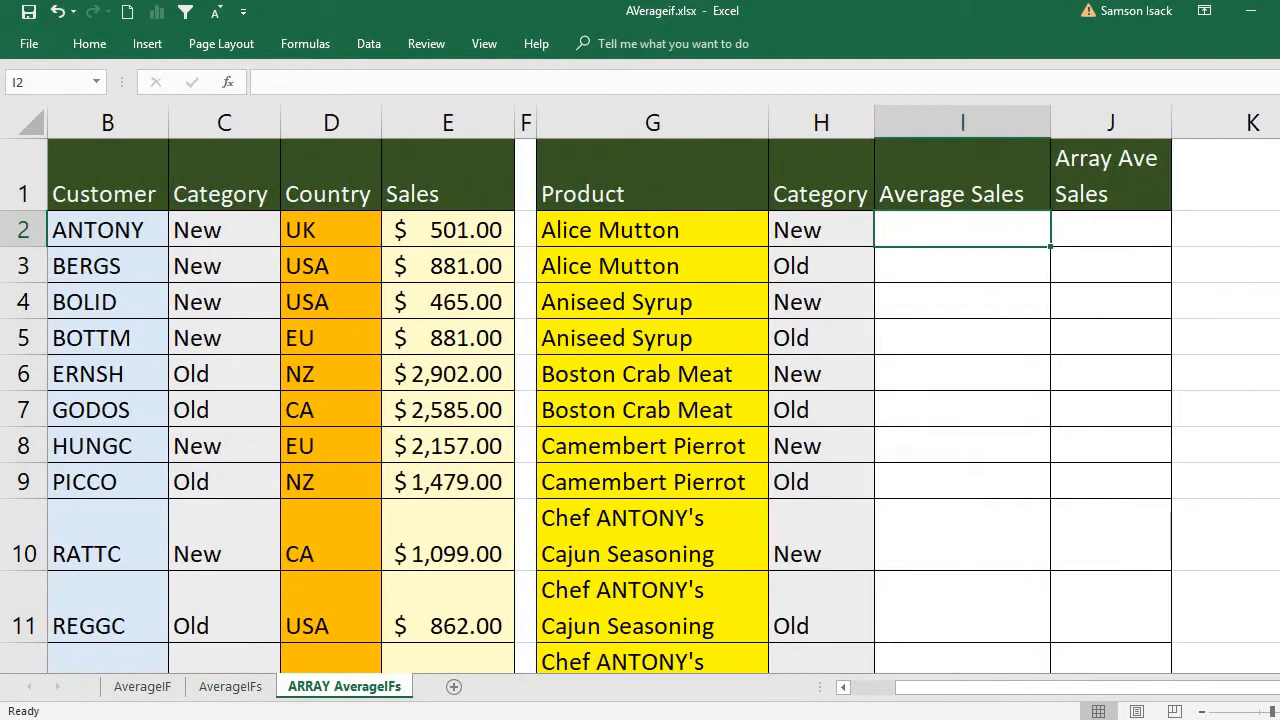
pyautogui.doubleClick(969, 229)
pyautogui.write('=')
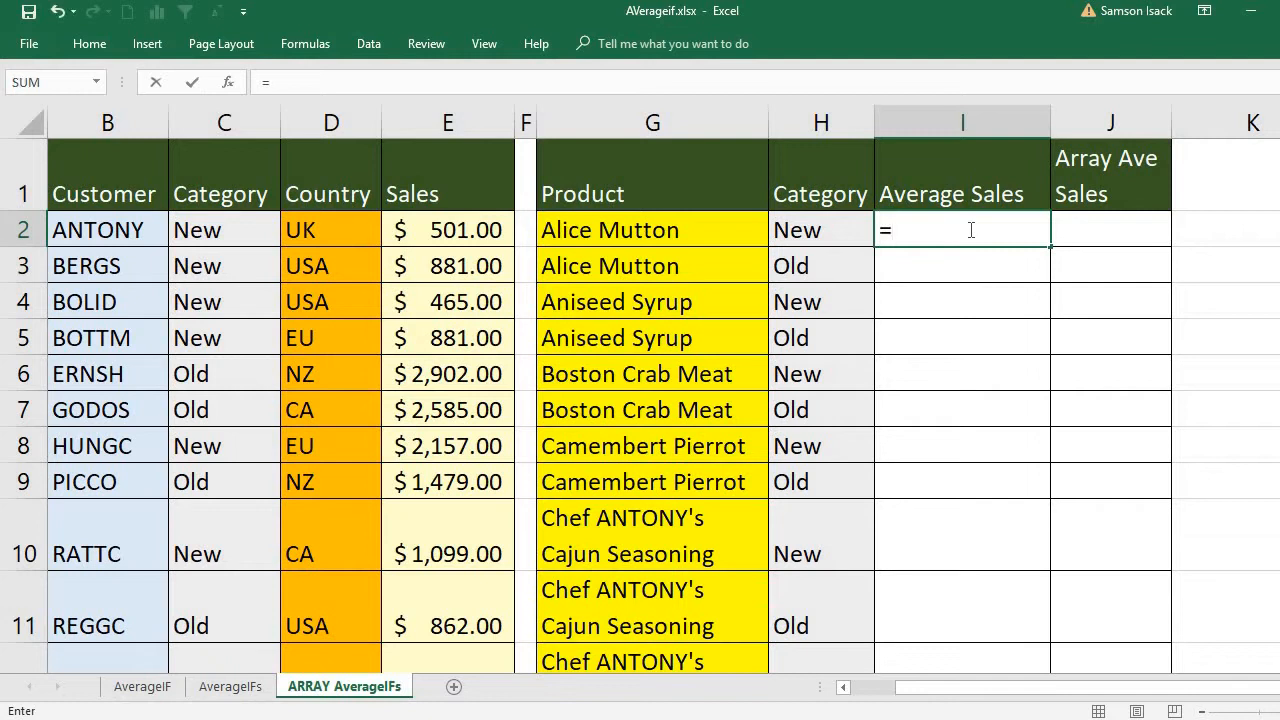
pyautogui.write('AVERA')
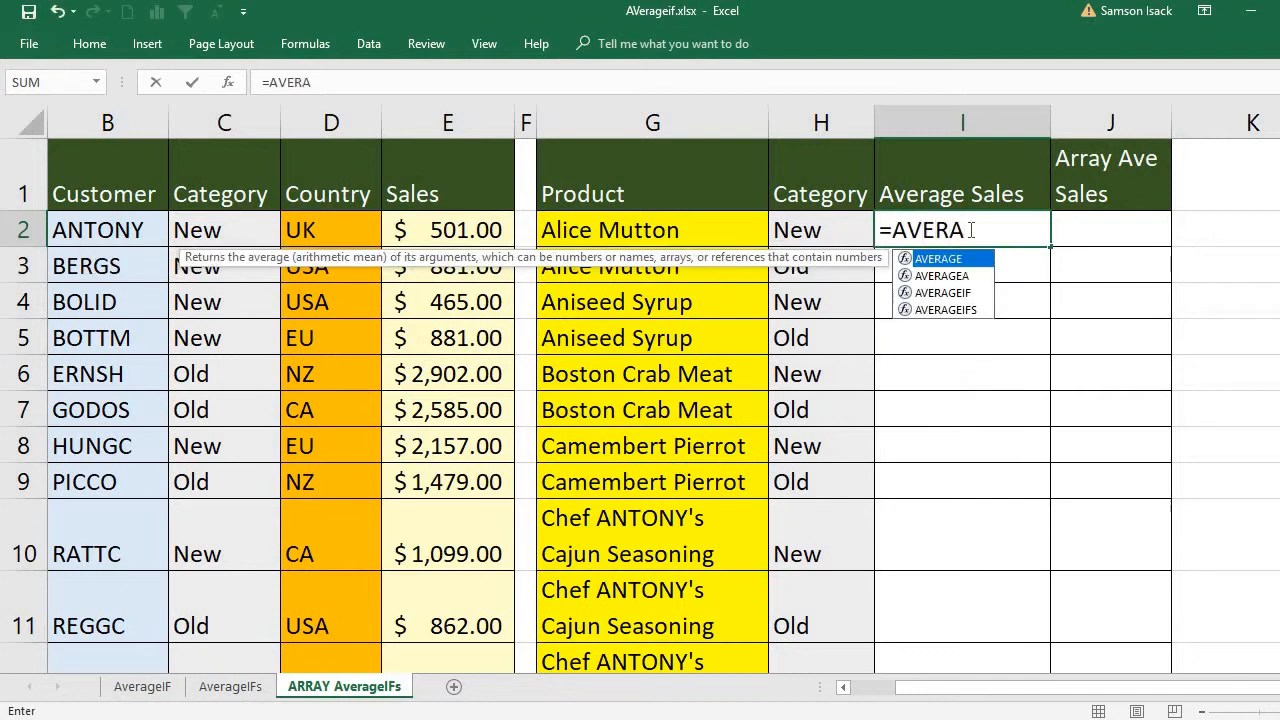
pyautogui.write('GEIF')
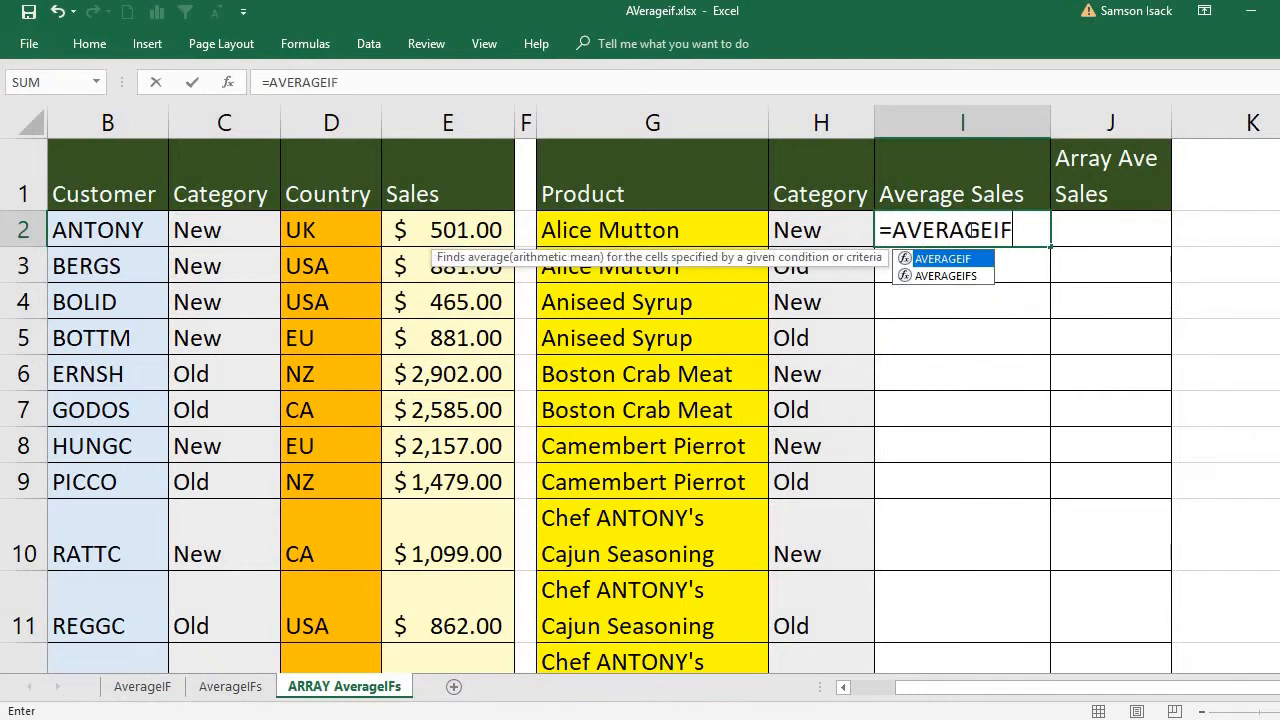
pyautogui.write('S(')
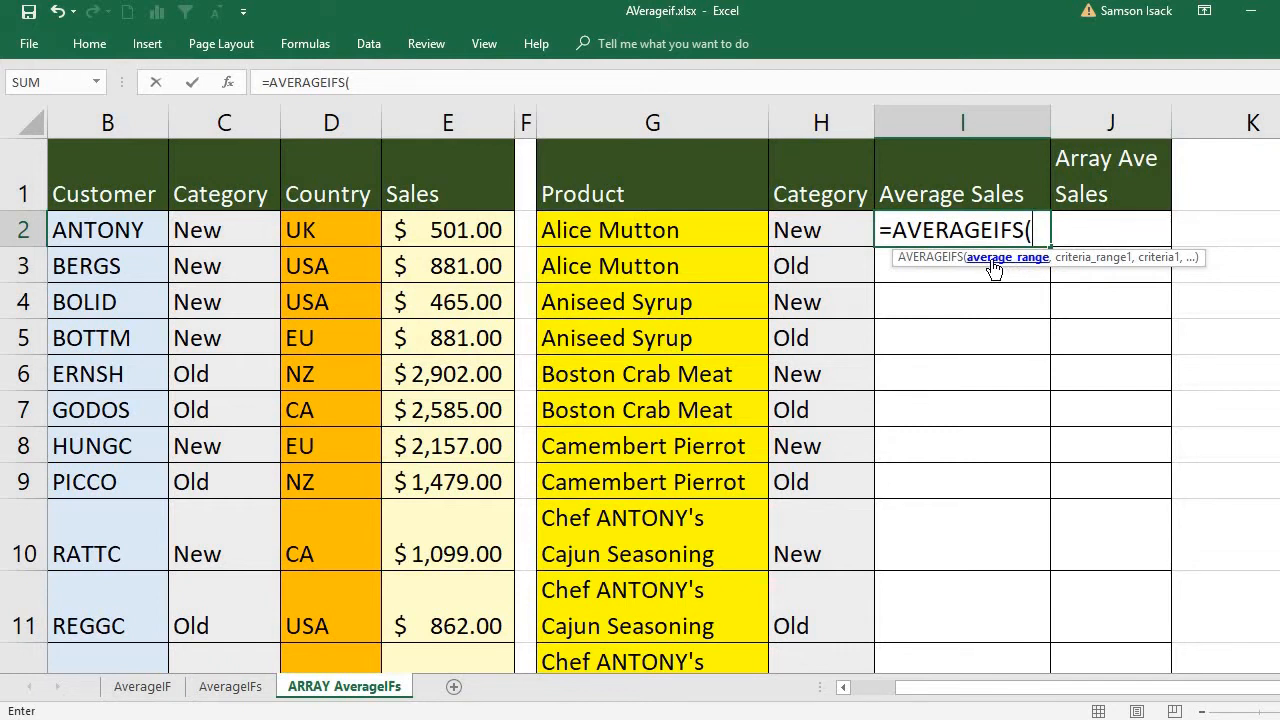
# - Select the source table's Sales cells E2:E278 as the formula's average range
pyautogui.click(456, 224)
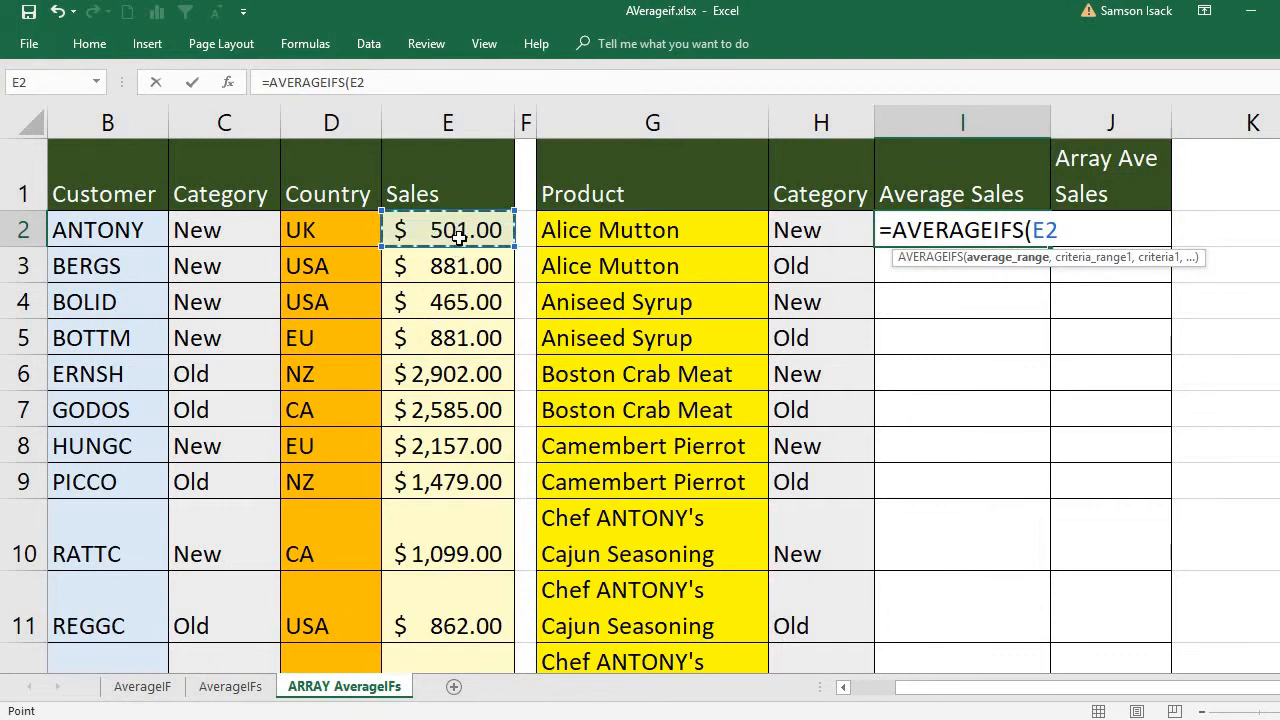
pyautogui.moveTo(458, 231); pyautogui.dragTo(436, 520)
pyautogui.moveTo(447, 587); pyautogui.dragTo(448, 591)
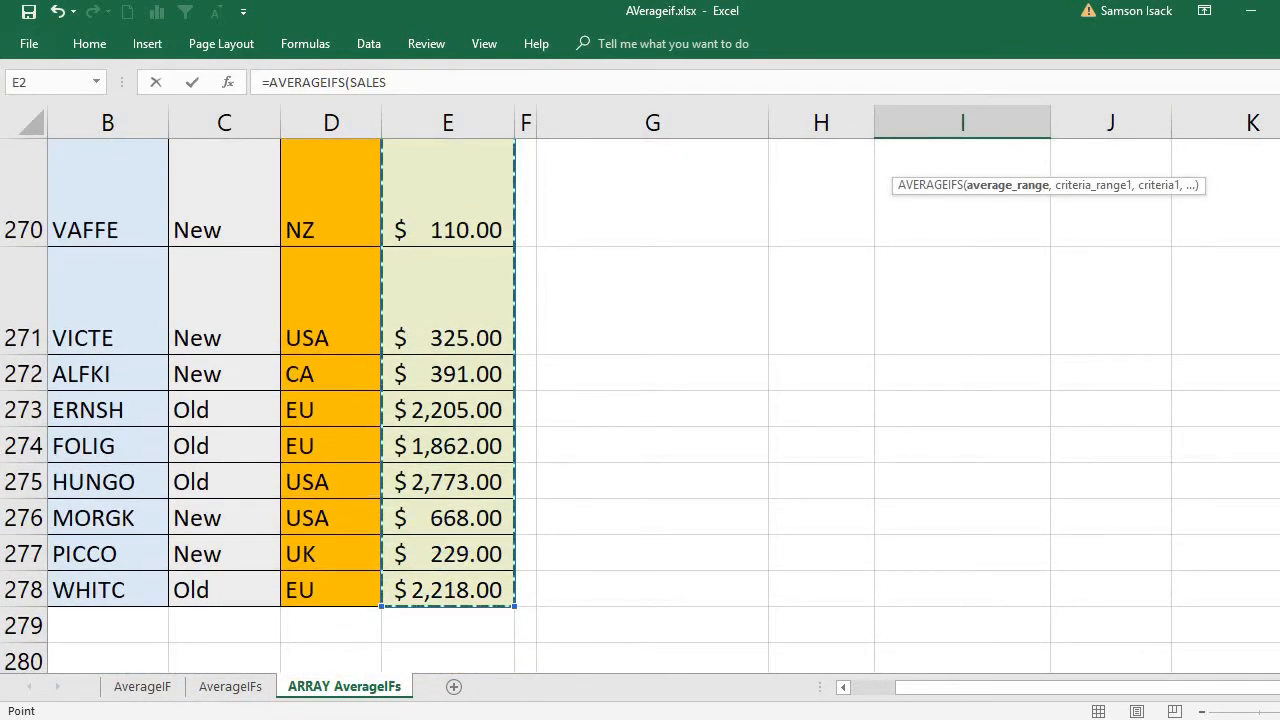
pyautogui.scroll(1, 640, 400)
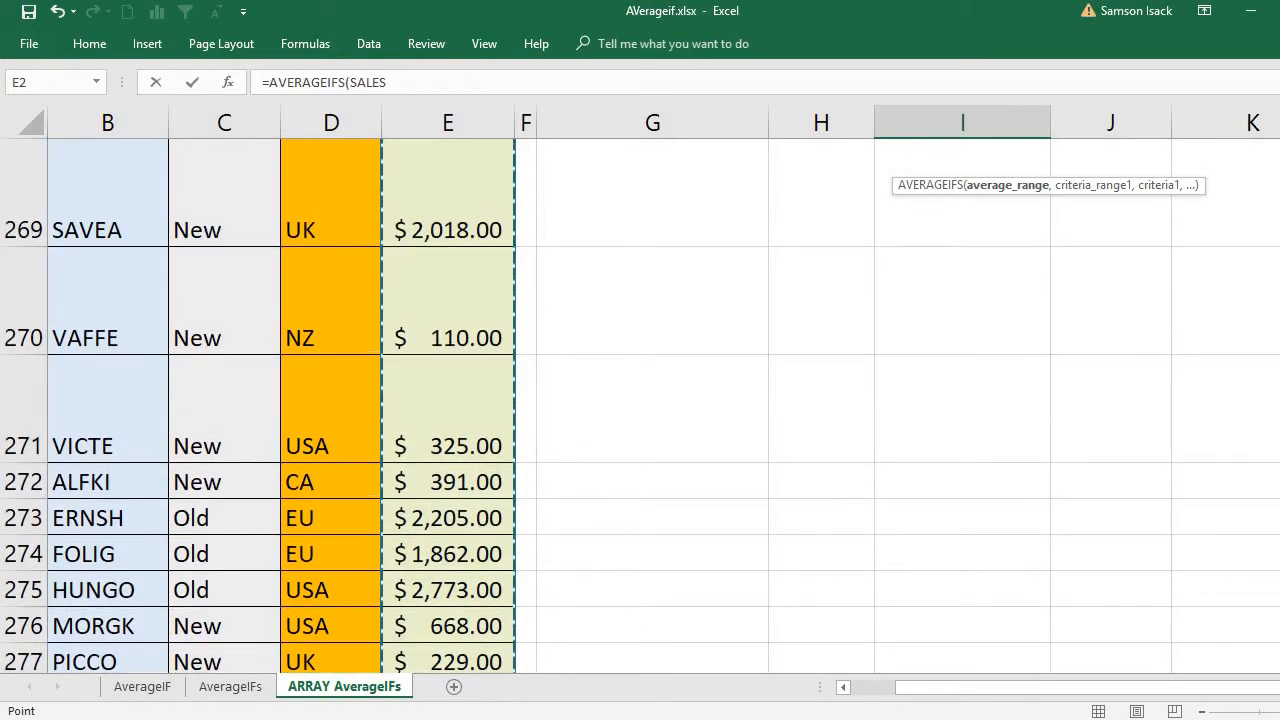
pyautogui.hotkey('ctrl', 'BackSpace')
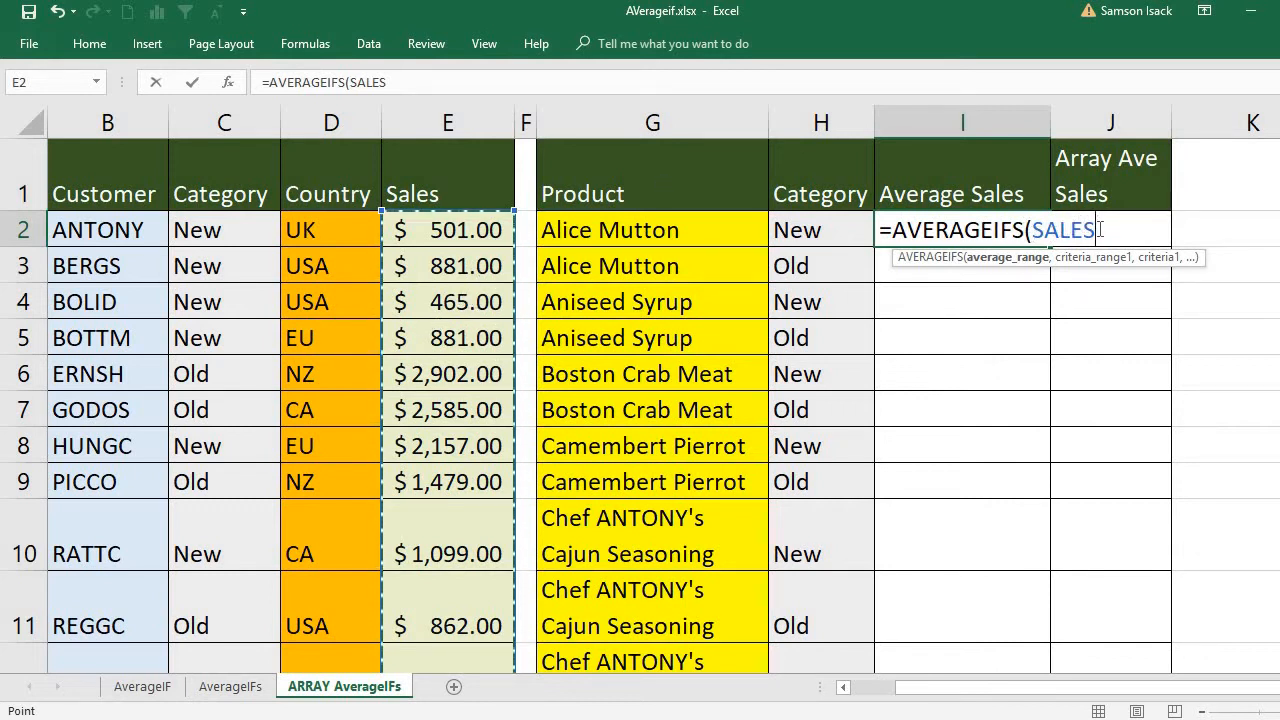
# - Replace the formula's average range argument with the defined name SALES chosen from the name suggestions
pyautogui.moveTo(1098, 230); pyautogui.dragTo(1036, 232)
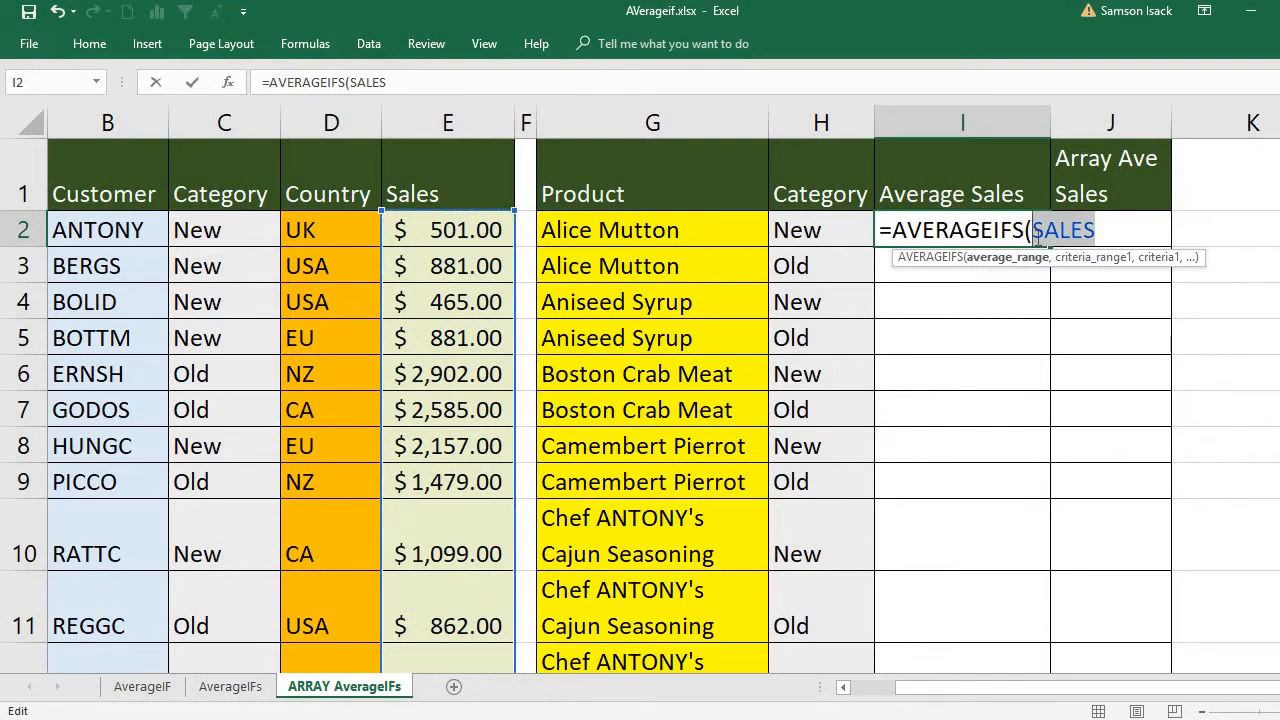
pyautogui.write('S')
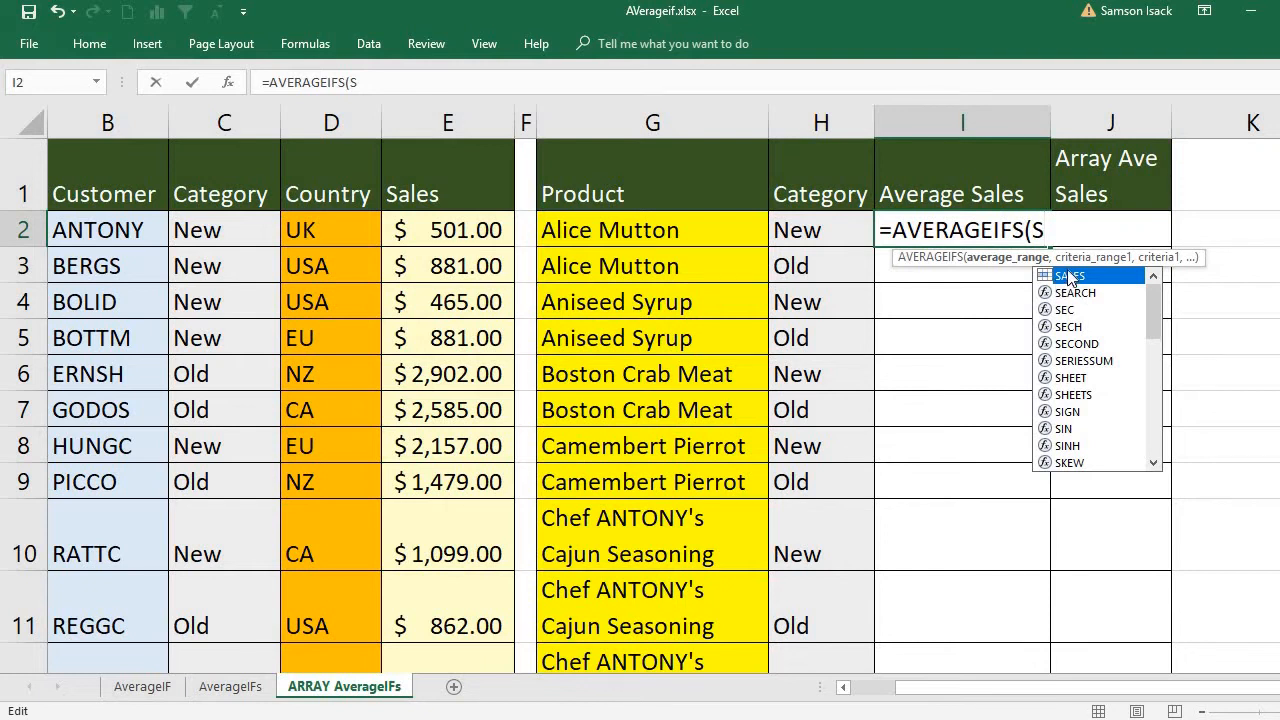
pyautogui.doubleClick(1068, 275)
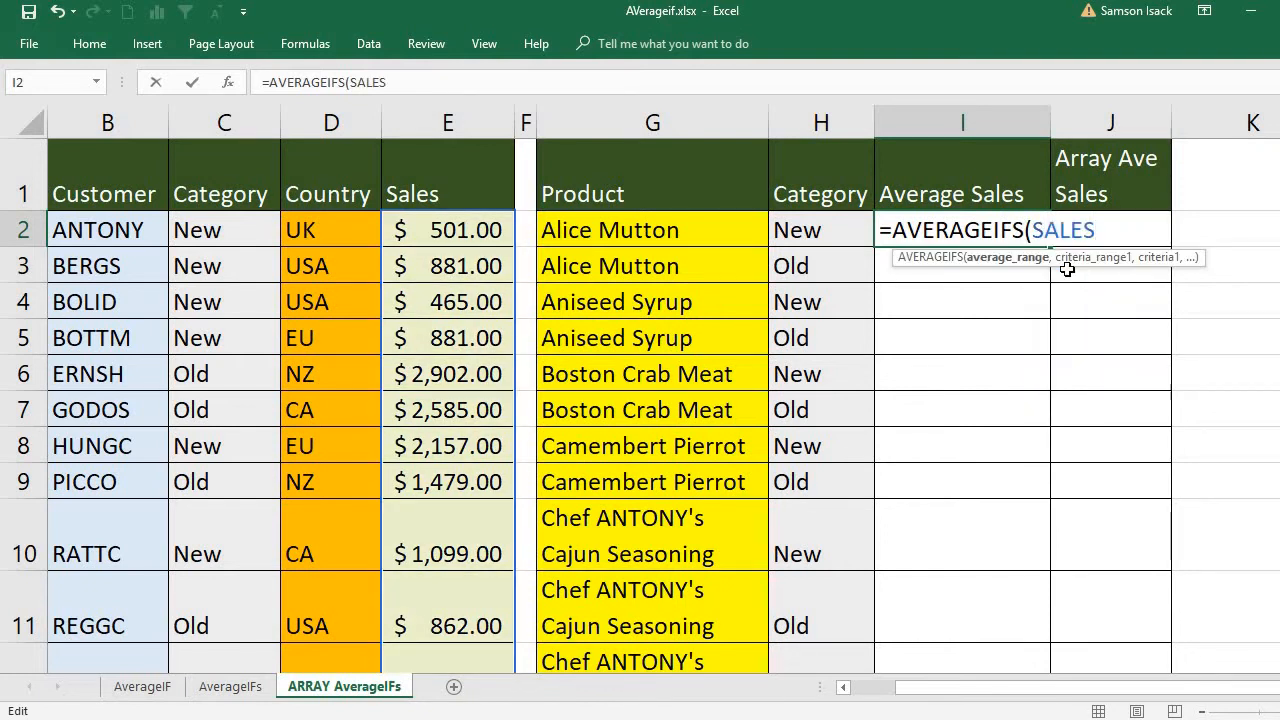
pyautogui.write(',')
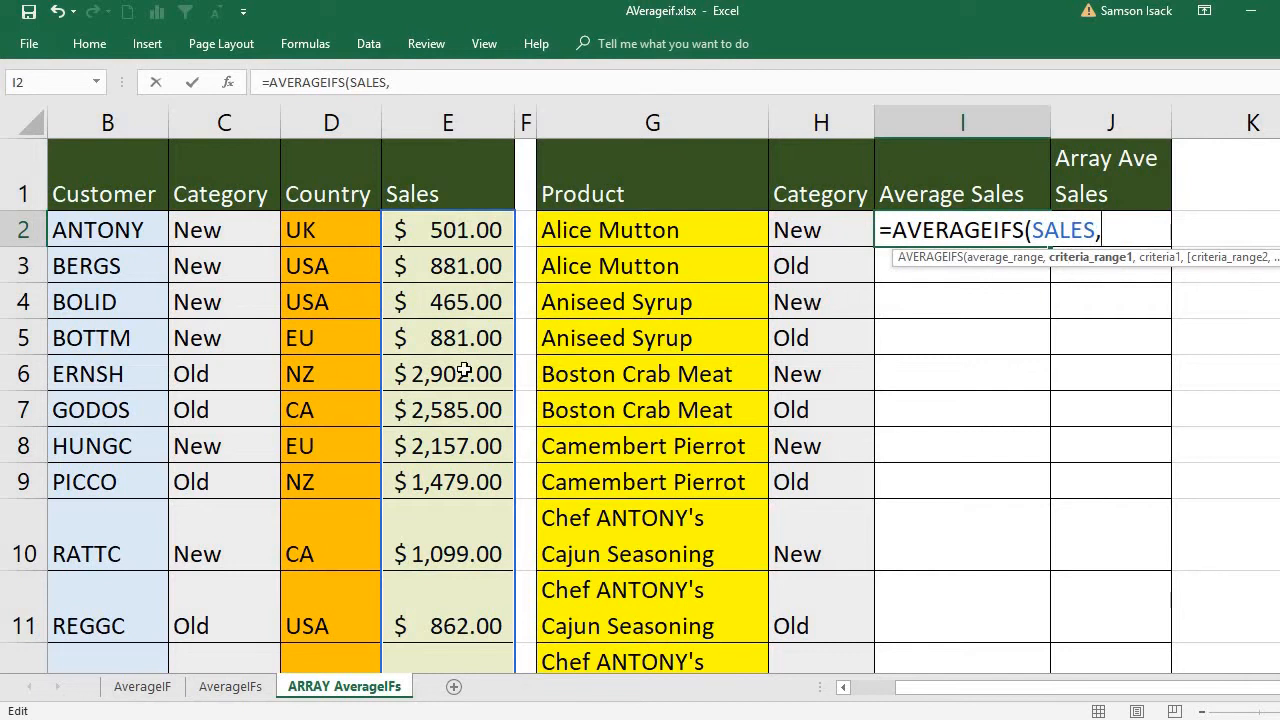
# - Add the defined name PRODUCTS as the first criteria range and product cell G2 as its criterion
pyautogui.click(843, 687)
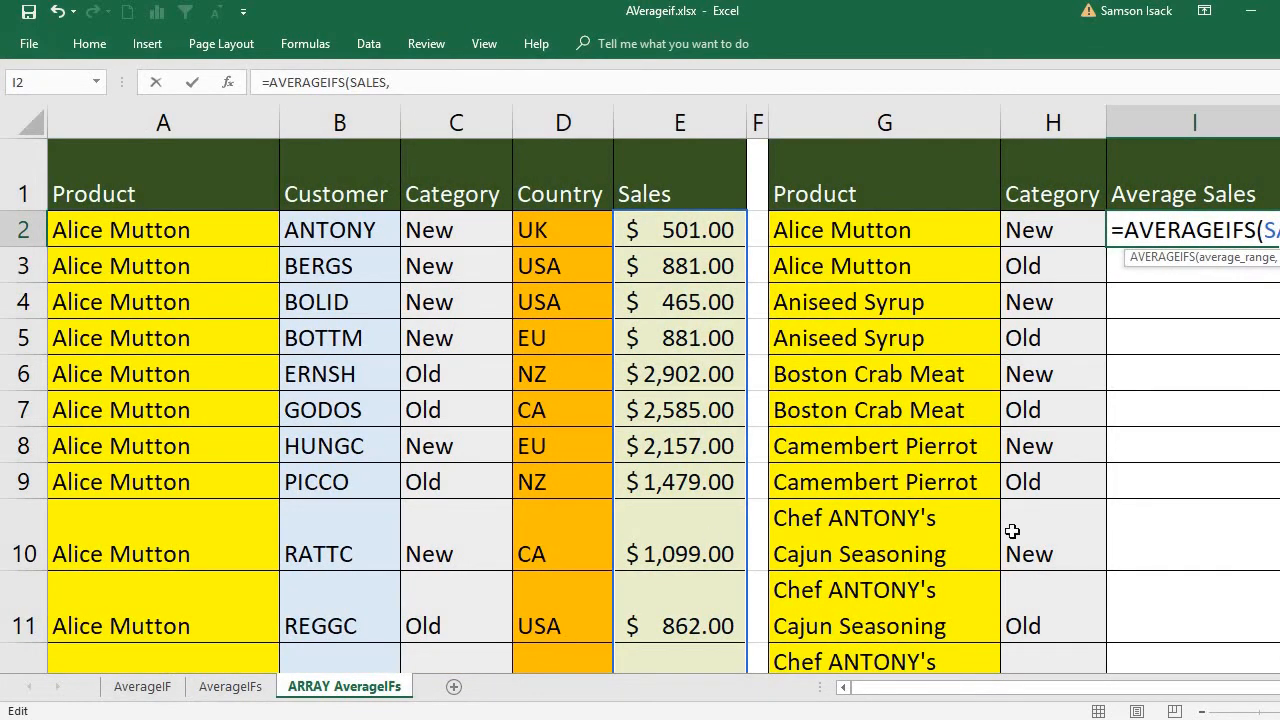
pyautogui.hscroll(2, 663, 400)
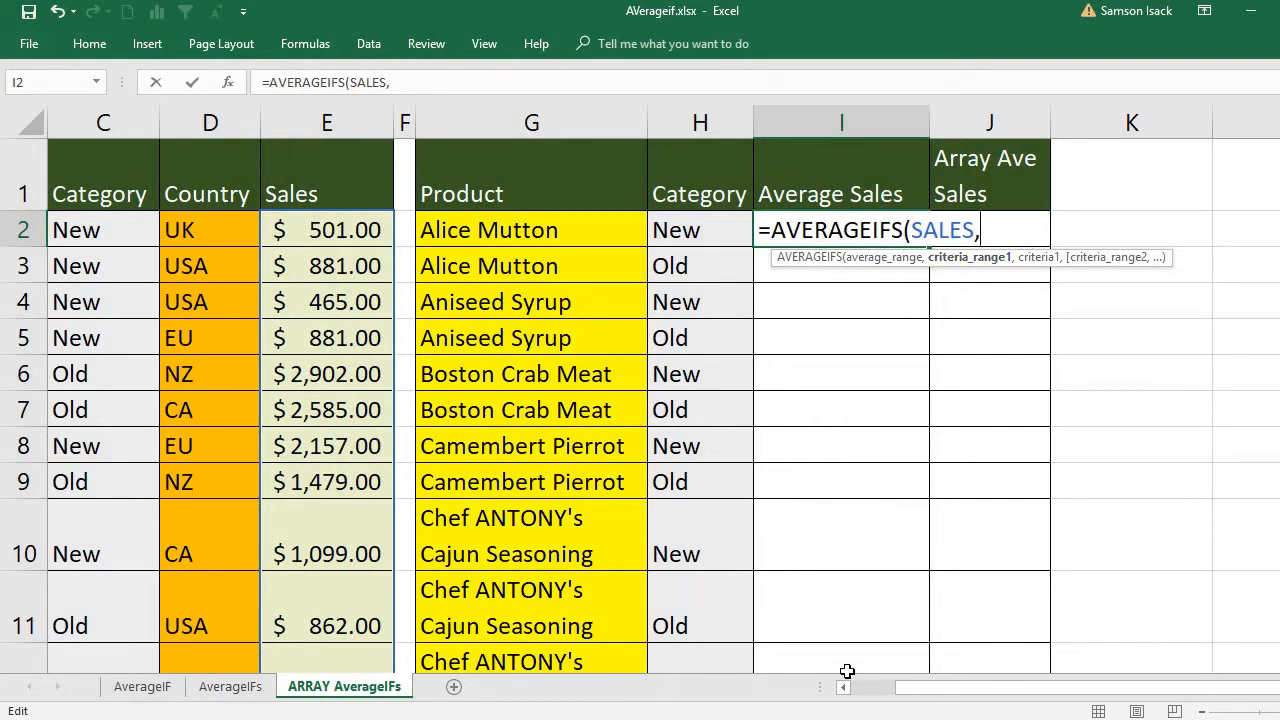
pyautogui.click(843, 688)
pyautogui.click(843, 688)
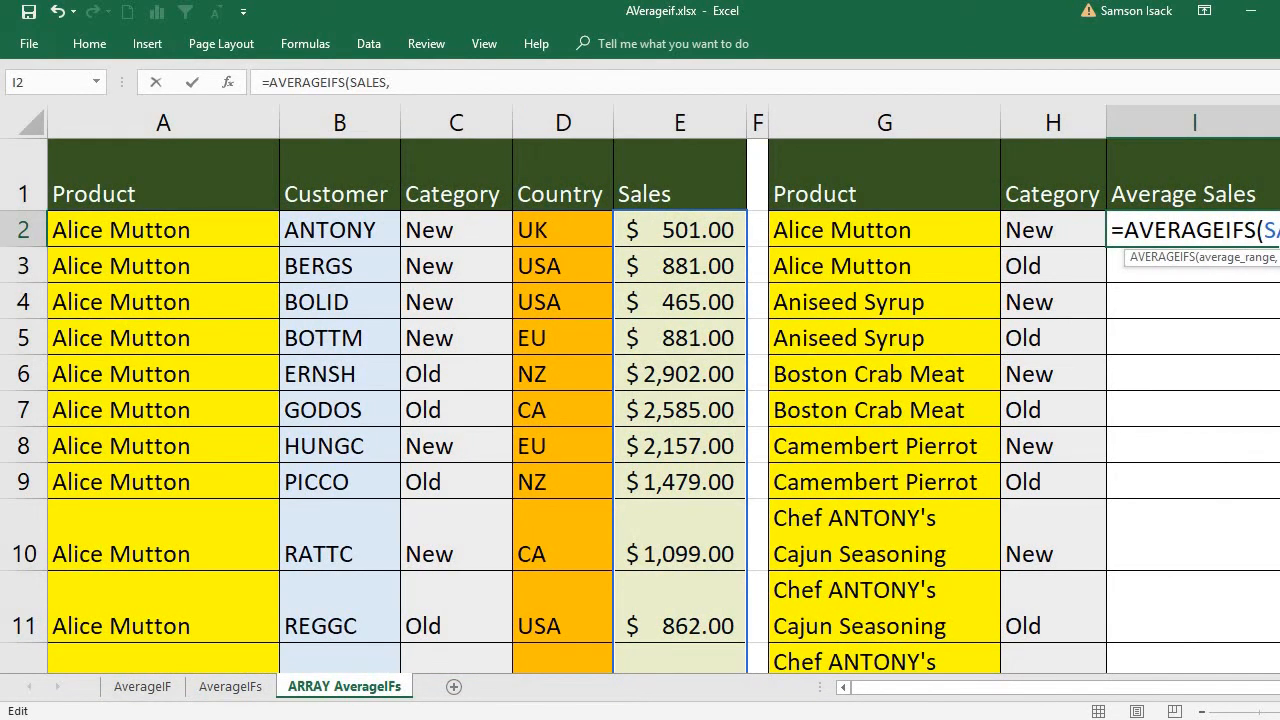
pyautogui.hscroll(4, 664, 400)
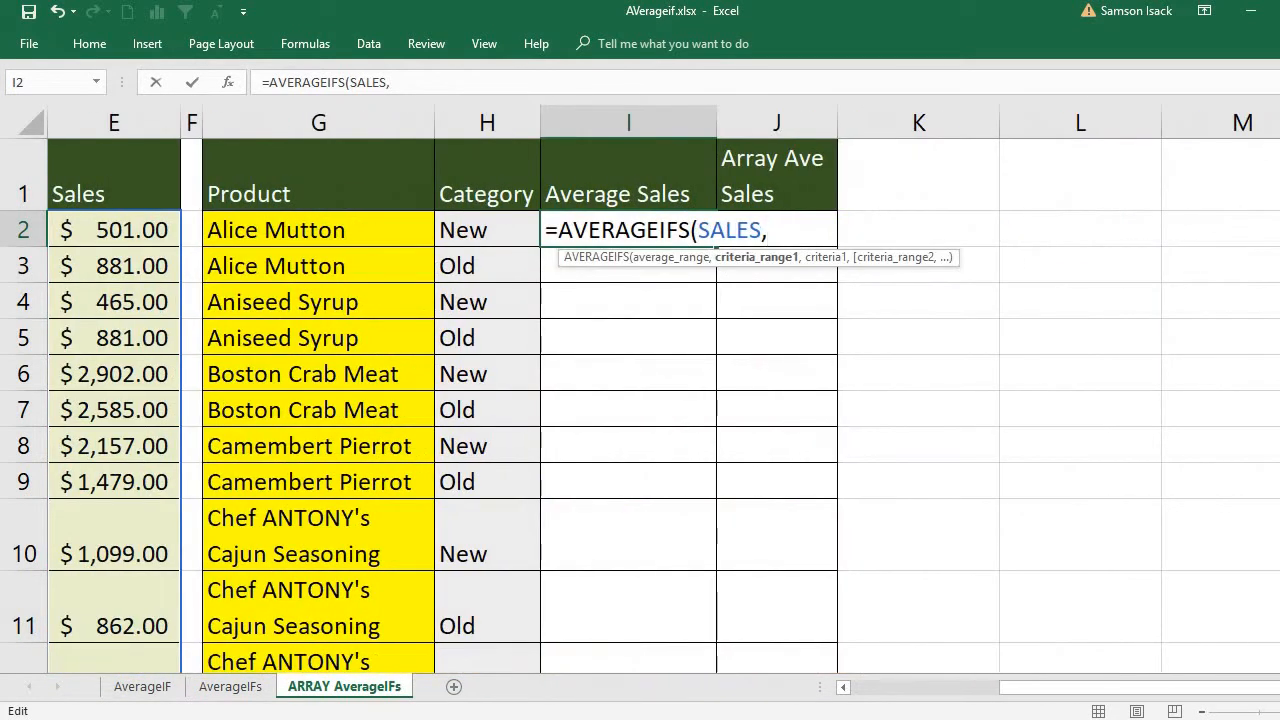
pyautogui.write('PR')
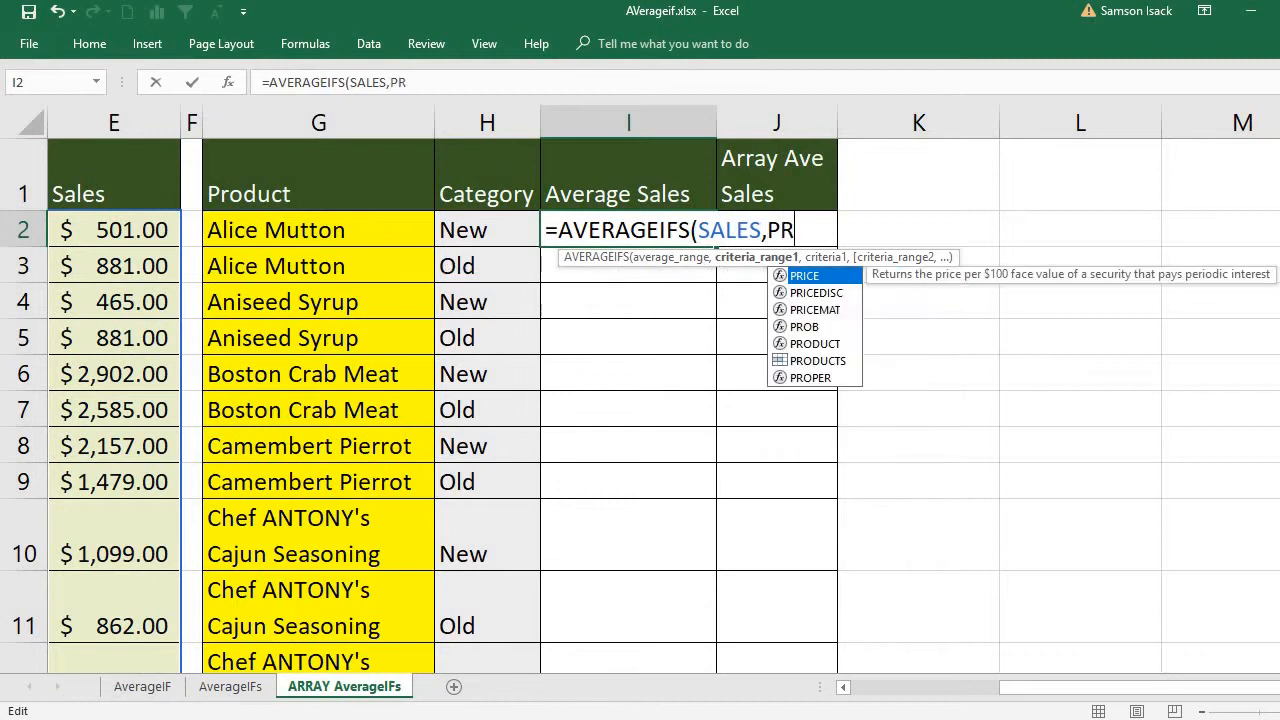
pyautogui.write('ODUX')
pyautogui.press('BackSpace')
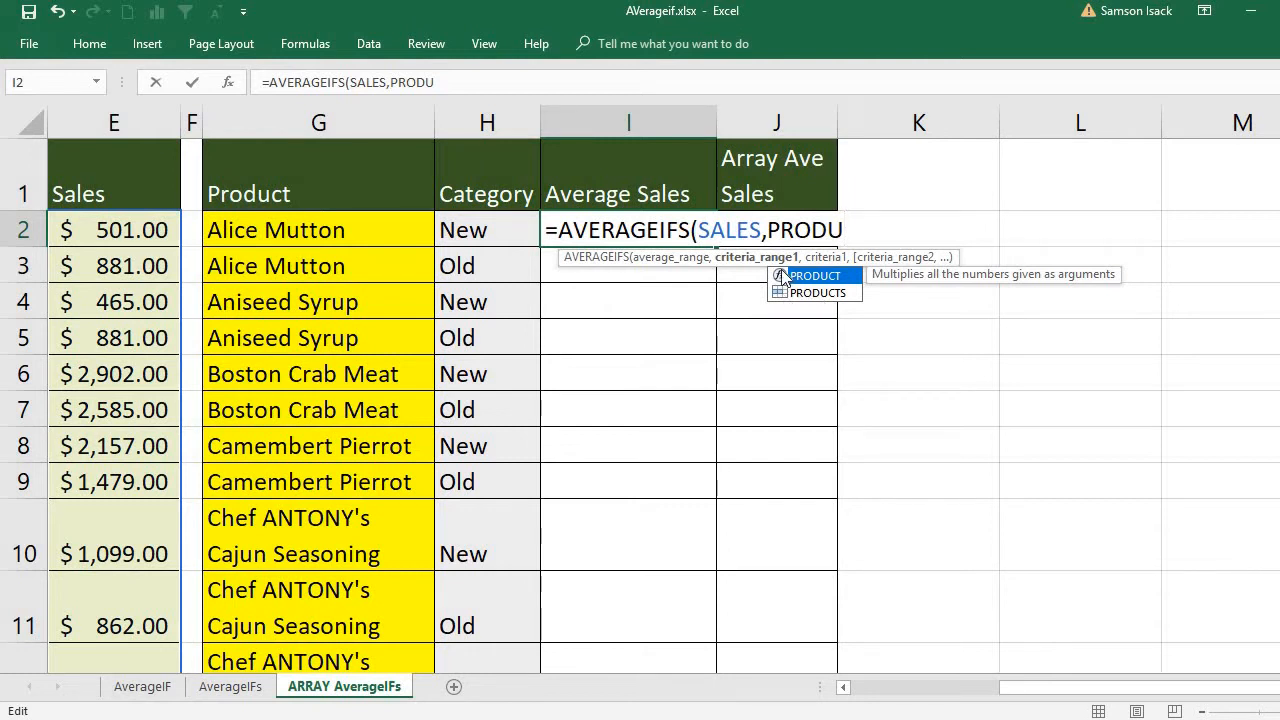
pyautogui.doubleClick(826, 293)
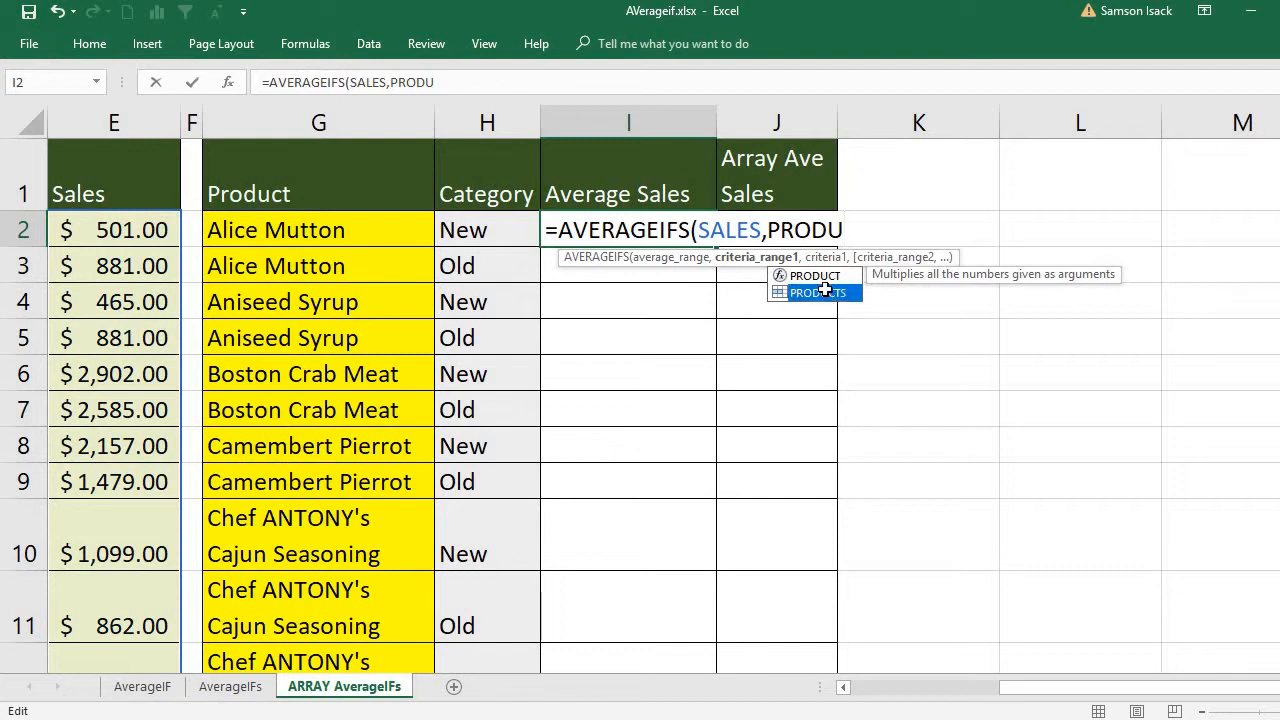
pyautogui.write(',')
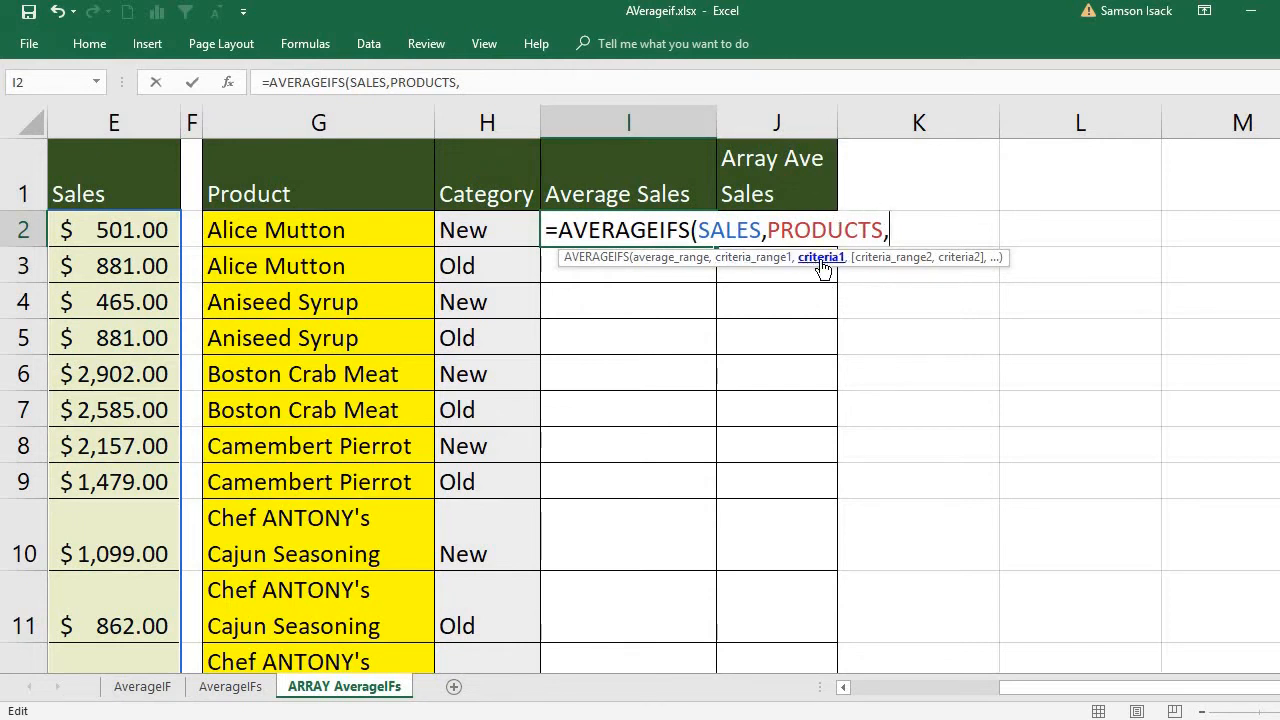
pyautogui.click(383, 231)
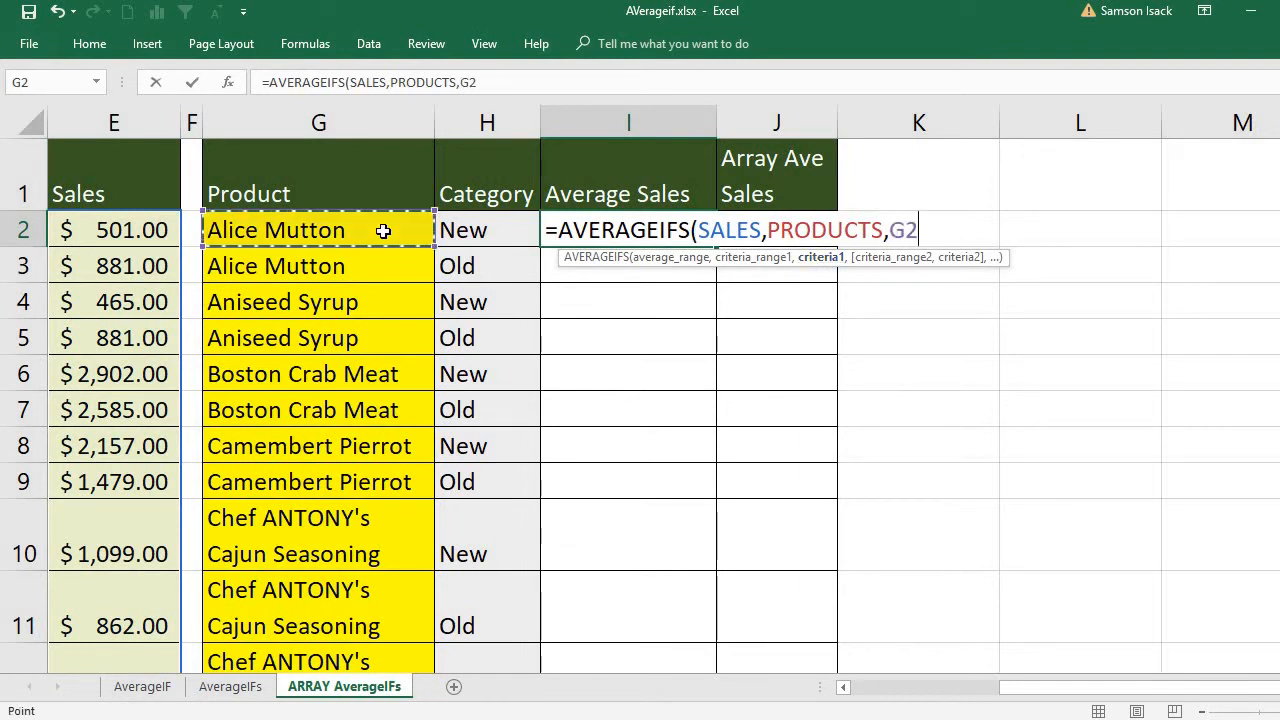
pyautogui.write(',')
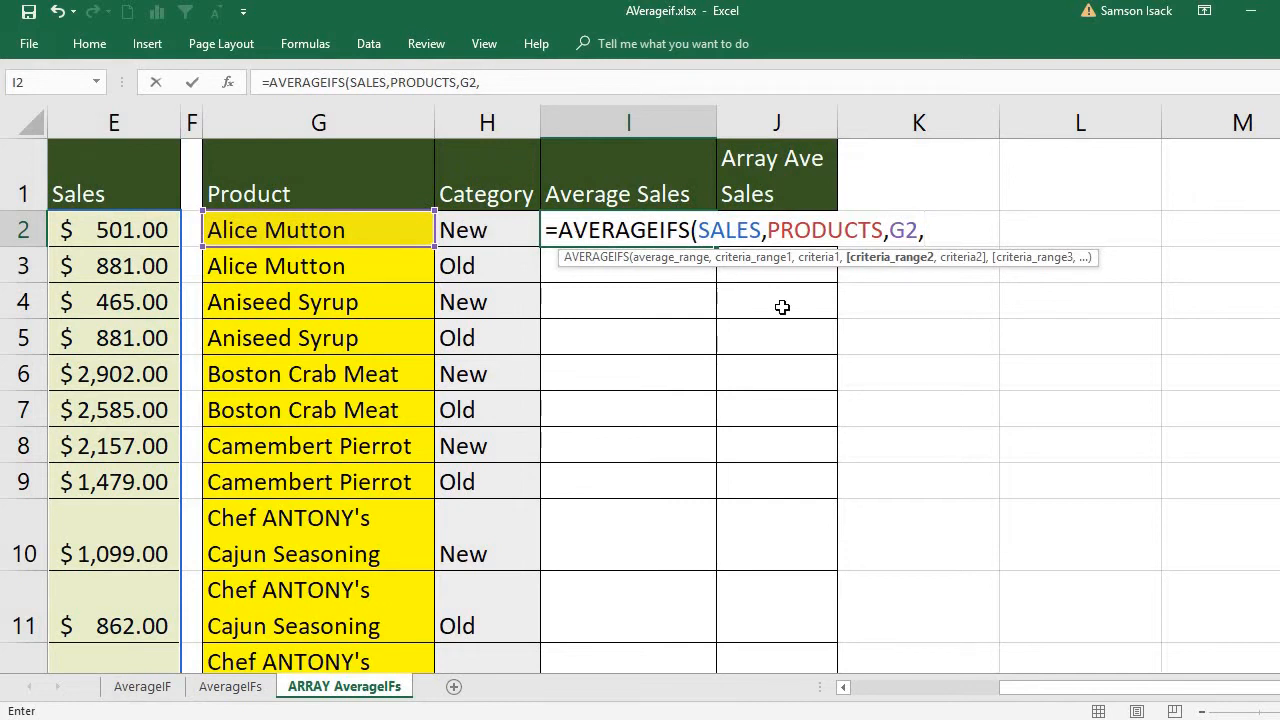
pyautogui.click(843, 688)
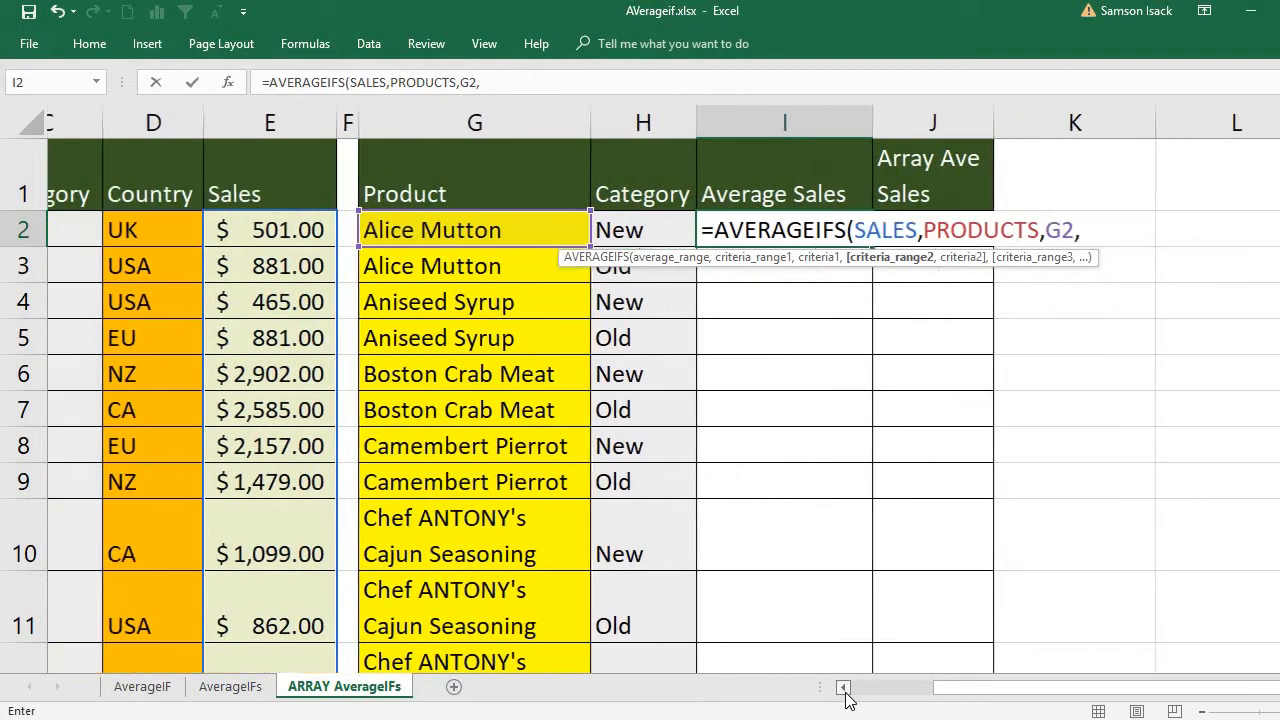
# - Add the defined name CATEGORY as the second criteria range with category cell H2 as its criterion, and complete the AVERAGEIFS formula
pyautogui.click(843, 688)
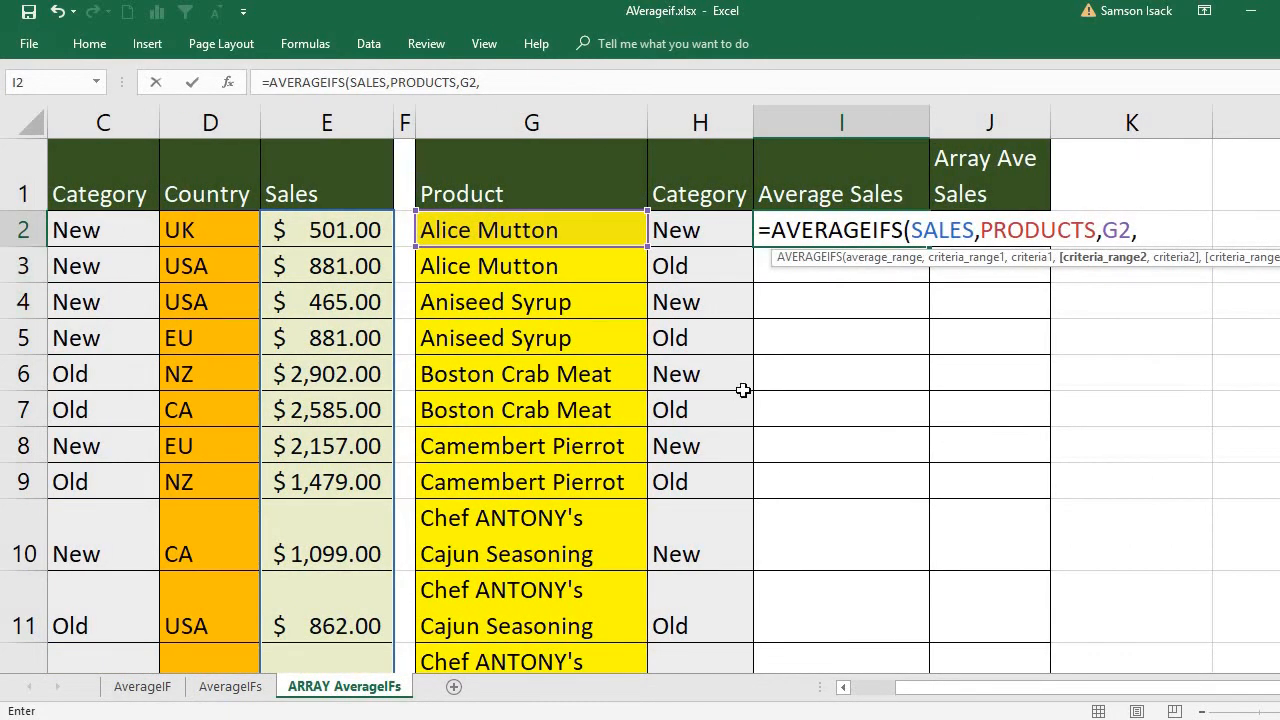
pyautogui.write('CAT')
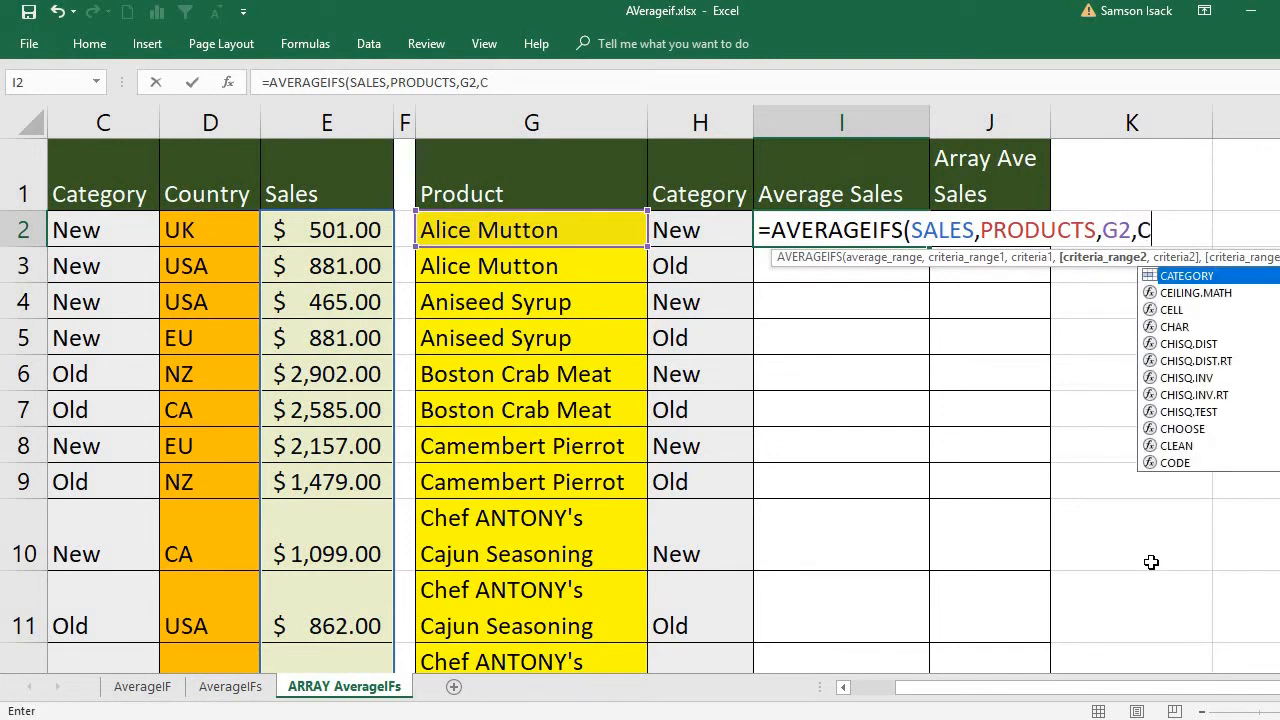
pyautogui.doubleClick(1180, 276)
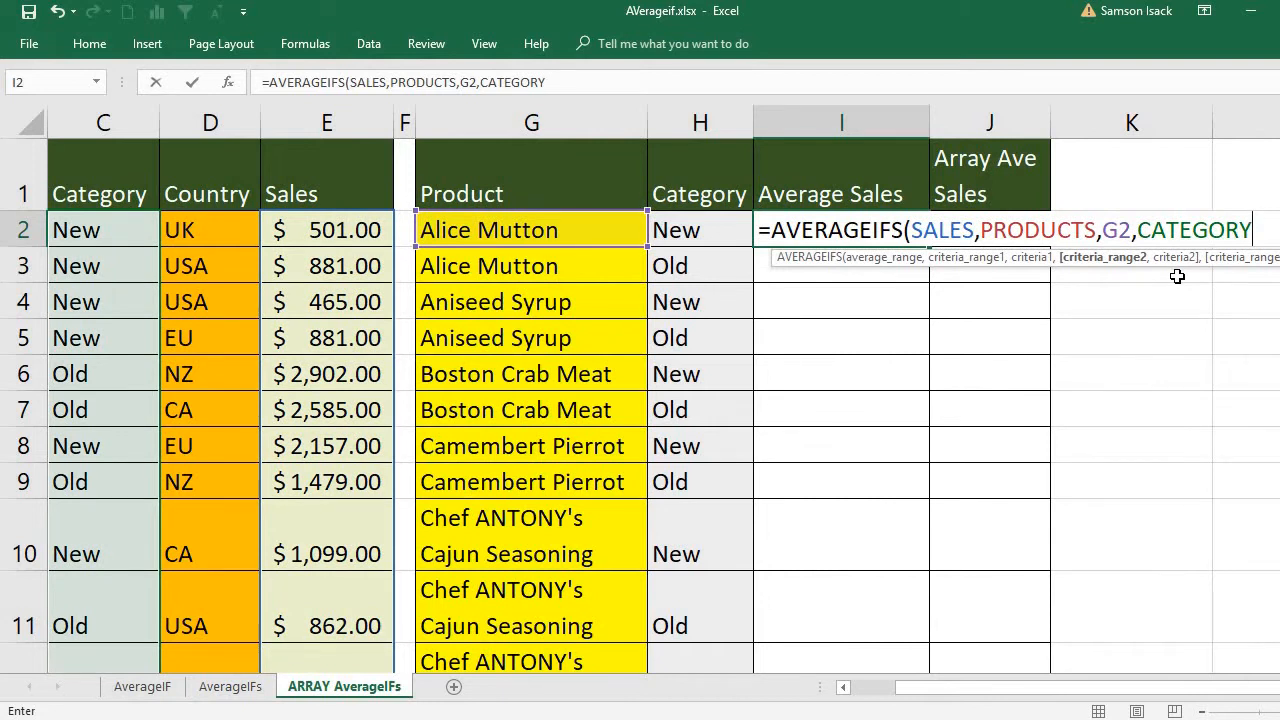
pyautogui.write(',')
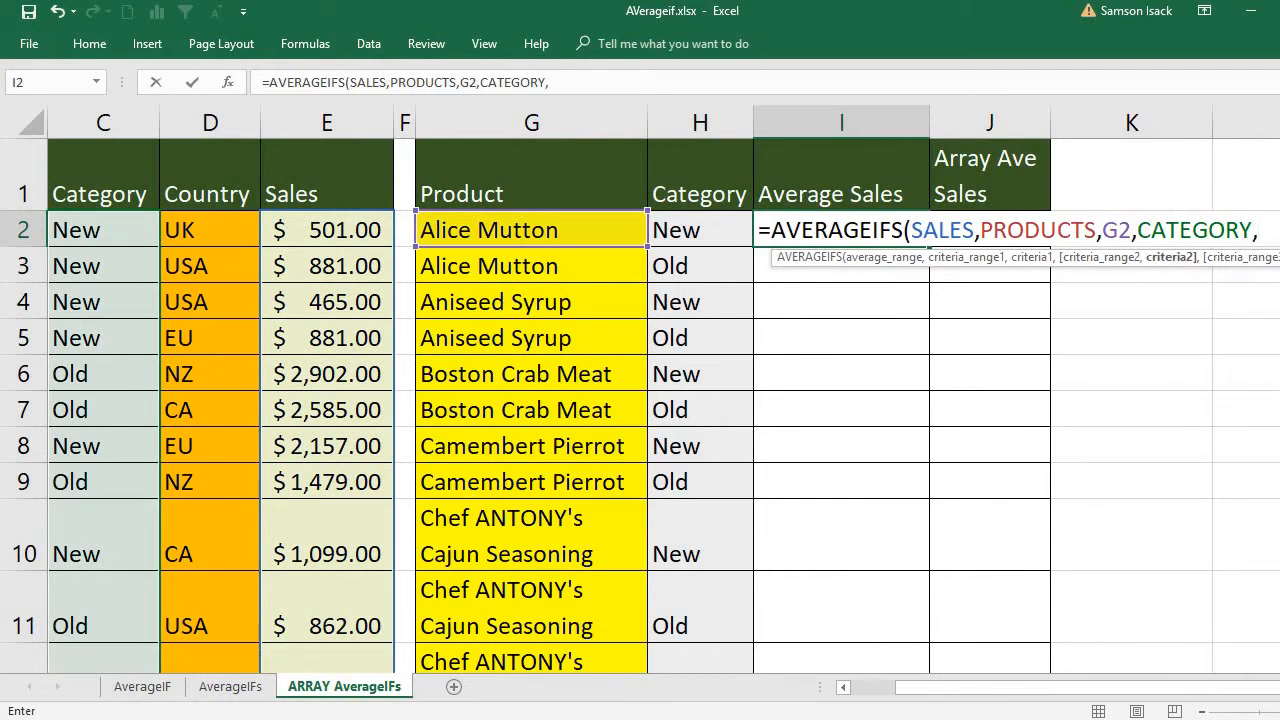
pyautogui.hscroll(1, 653, 400)
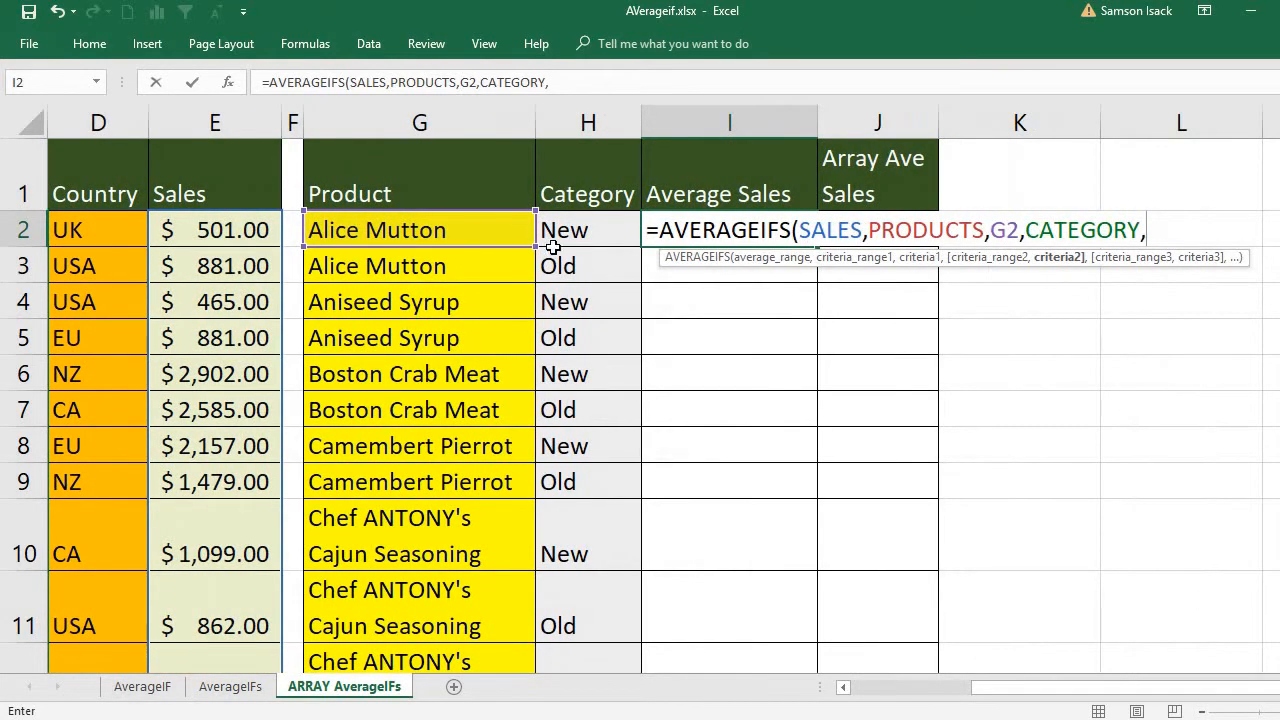
pyautogui.click(606, 230)
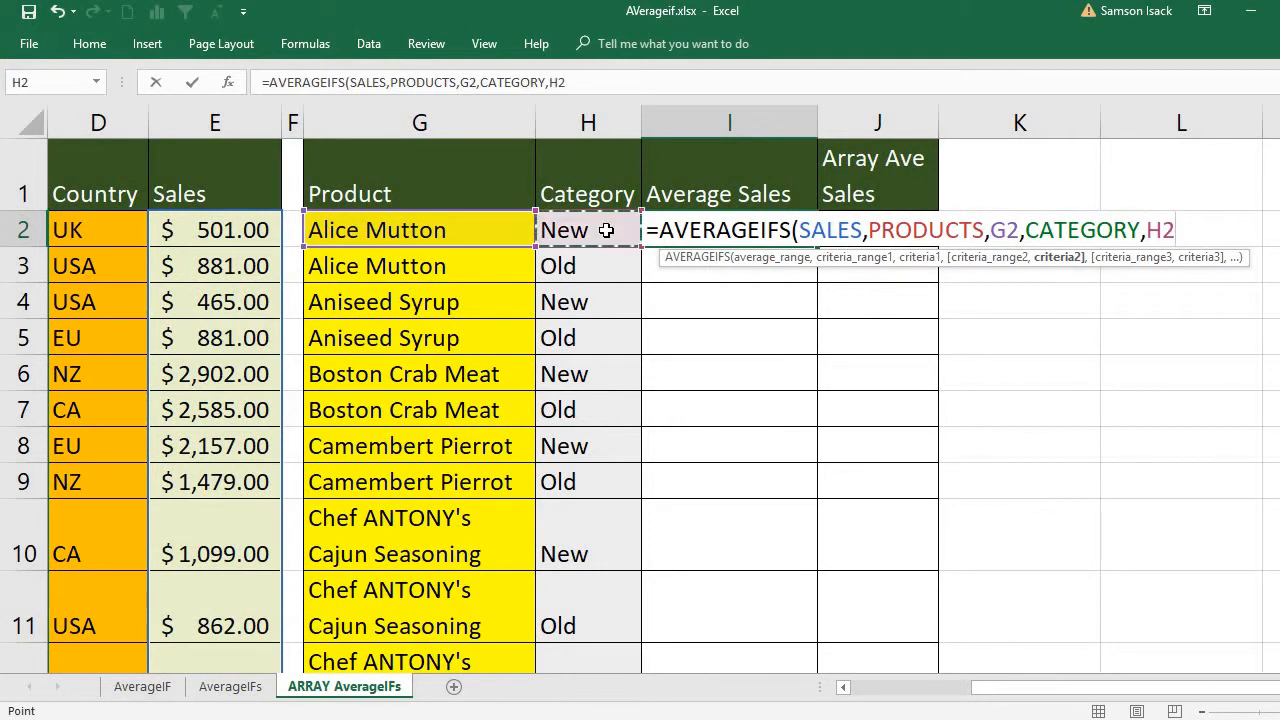
pyautogui.write(')')
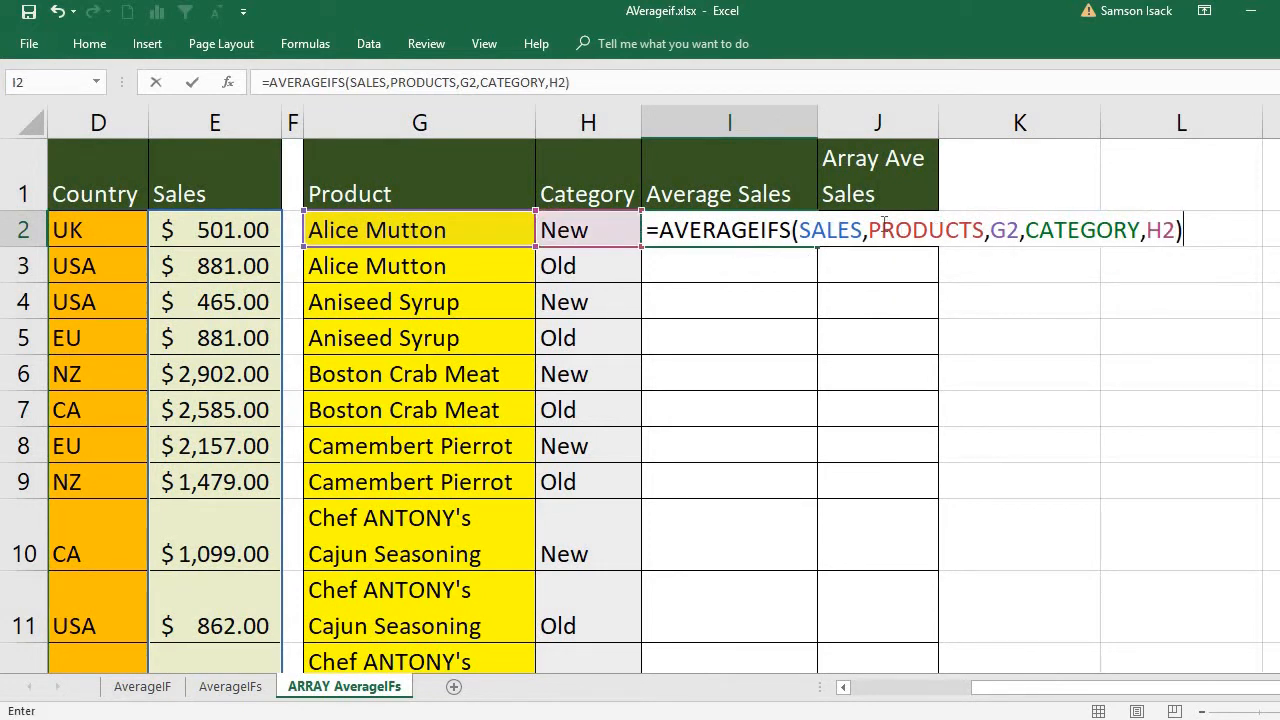
pyautogui.click(873, 229)
pyautogui.moveTo(944, 230); pyautogui.dragTo(1150, 240)
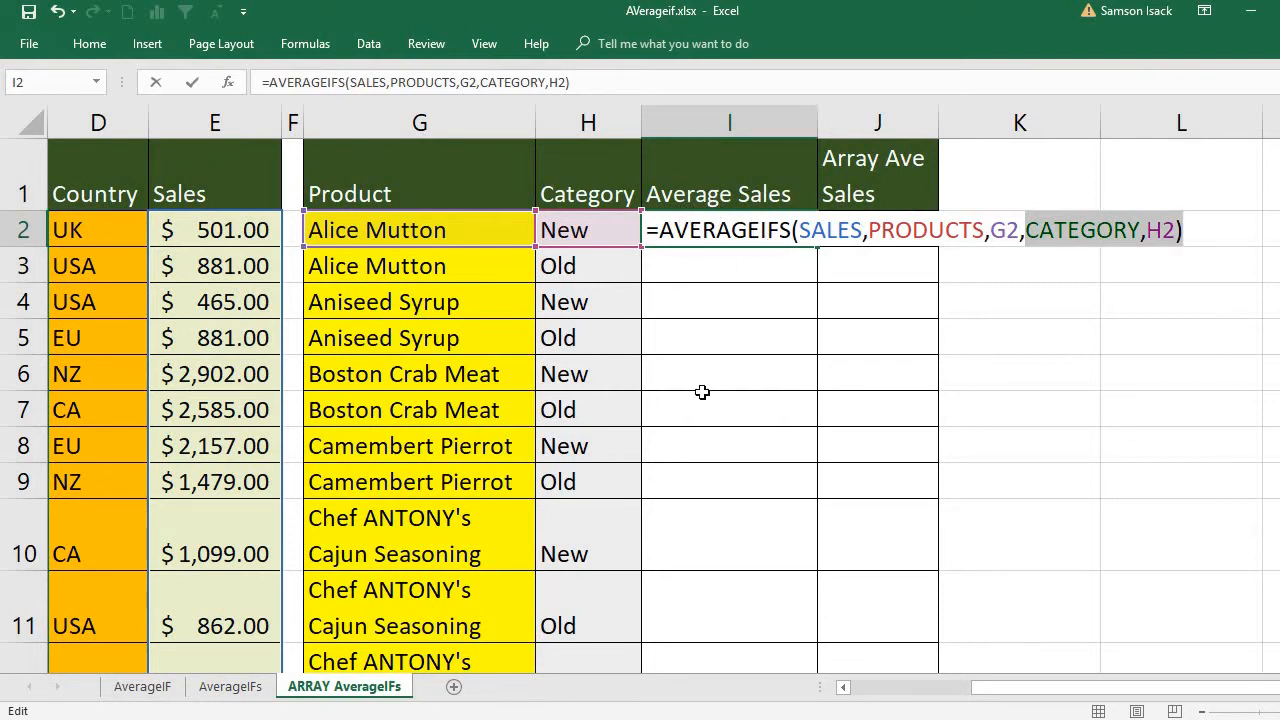
pyautogui.press('Return')
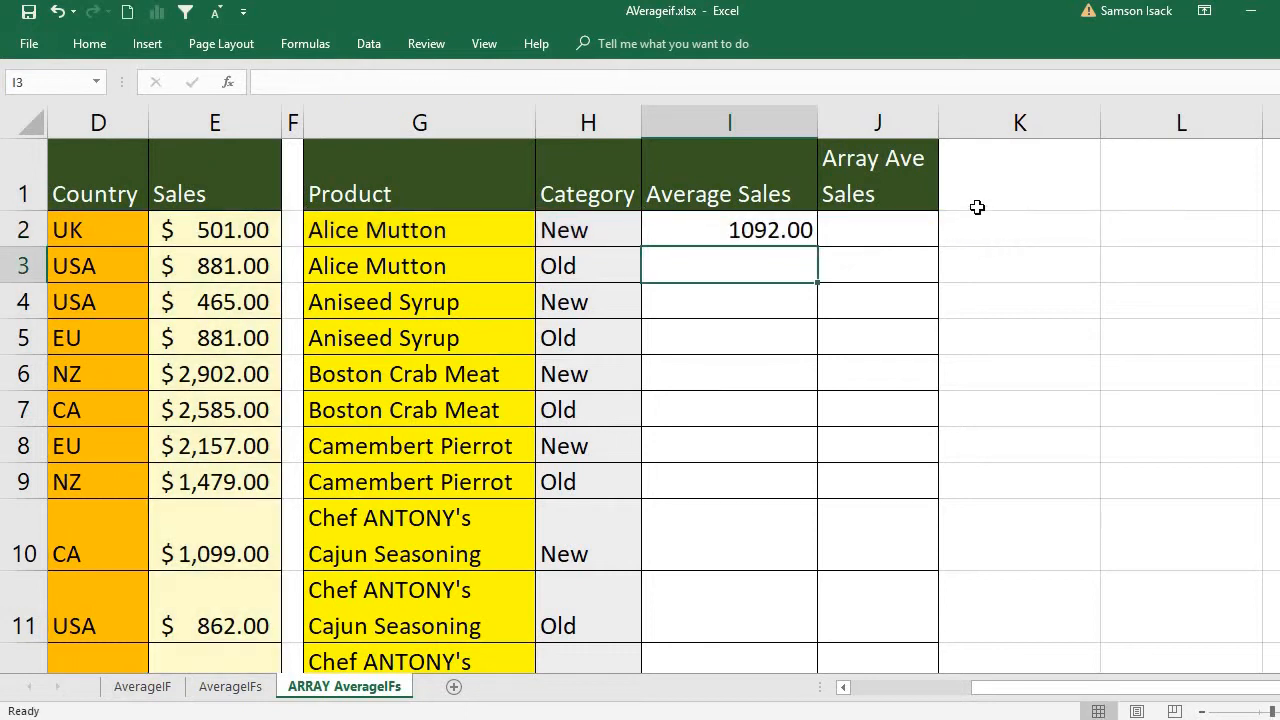
# - Select the Sales cells of the New Alice Mutton rows (E2:E5, E8, E10, E12:E14) to check their average against I2
pyautogui.click(760, 226)
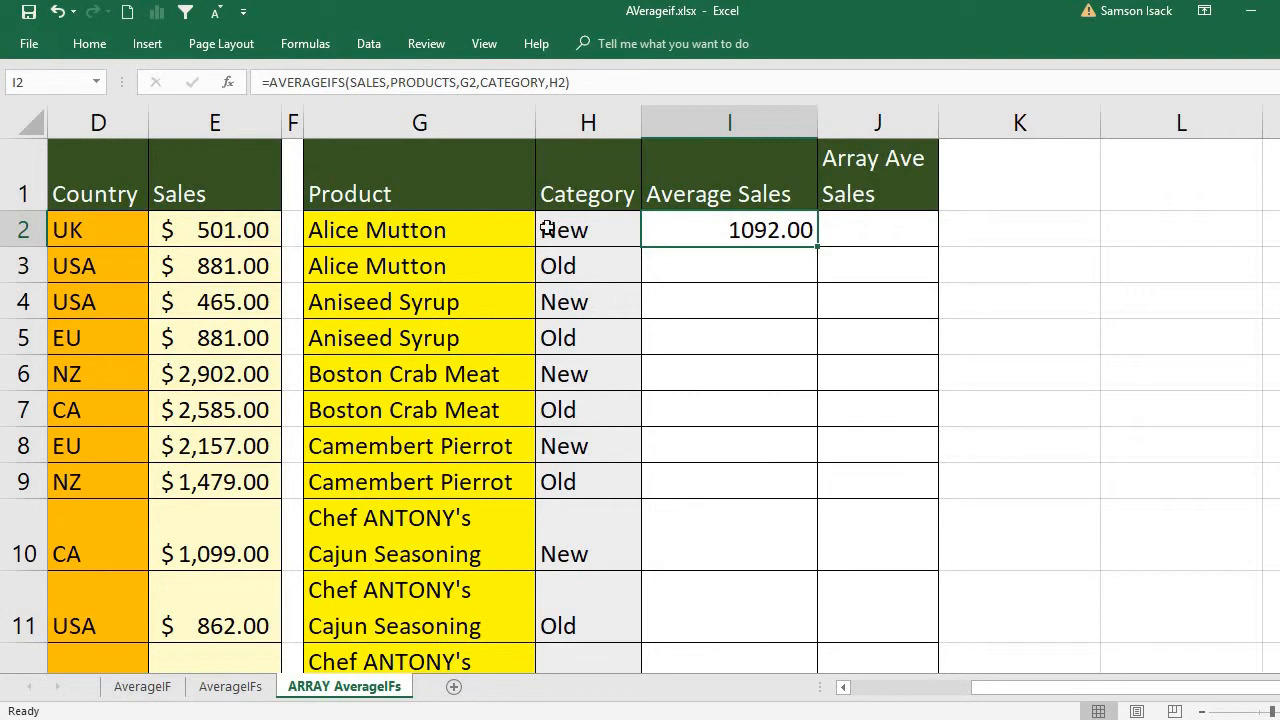
pyautogui.click(842, 688)
pyautogui.click(842, 688)
pyautogui.click(842, 688)
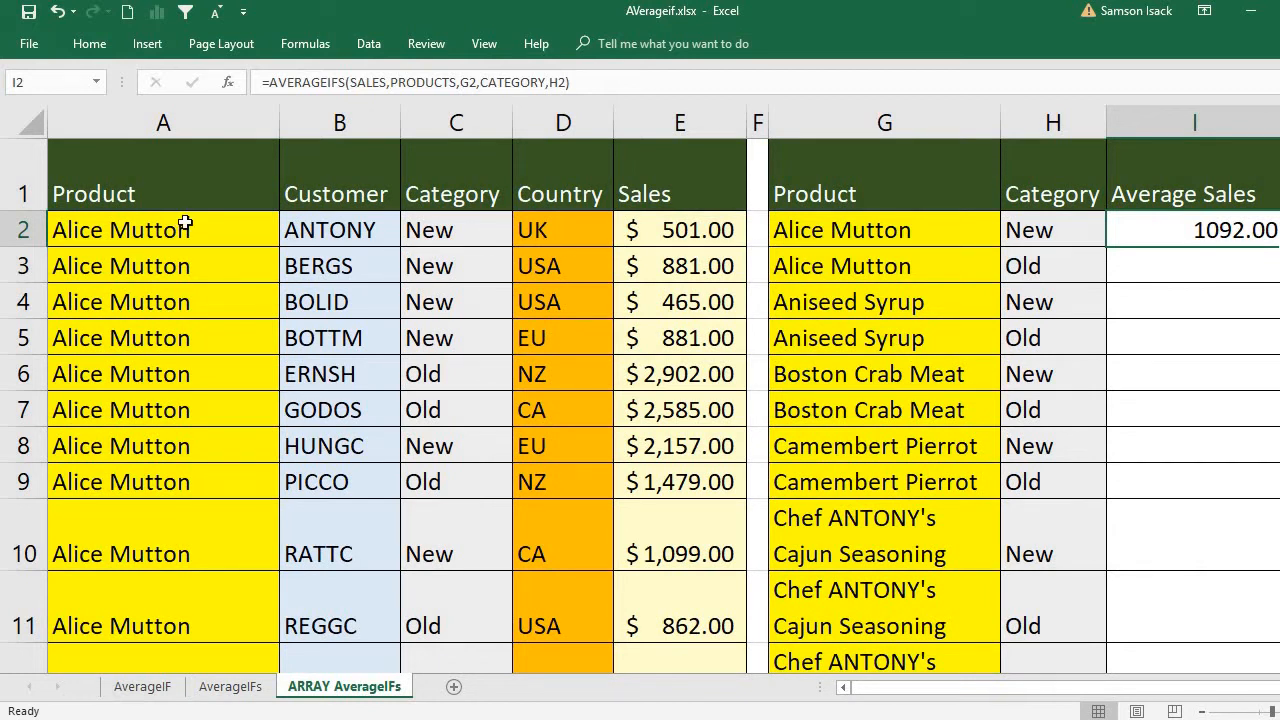
pyautogui.click(443, 232)
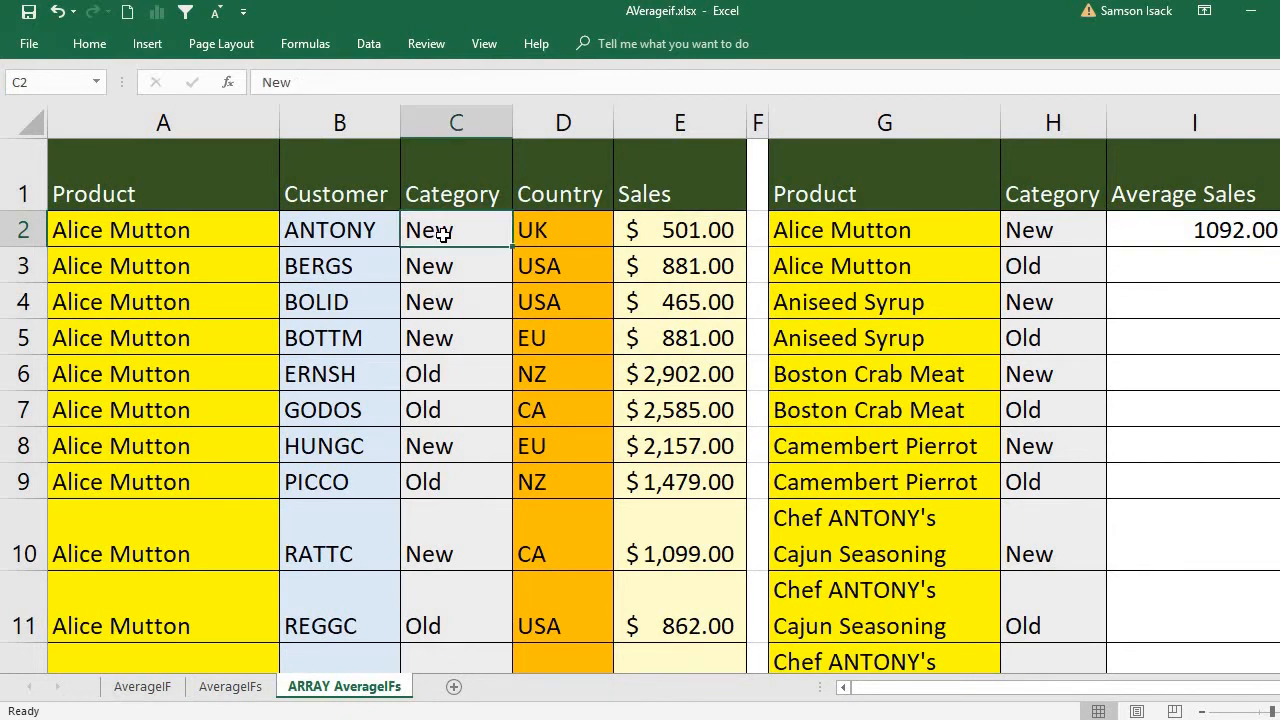
pyautogui.moveTo(650, 226); pyautogui.dragTo(659, 264)
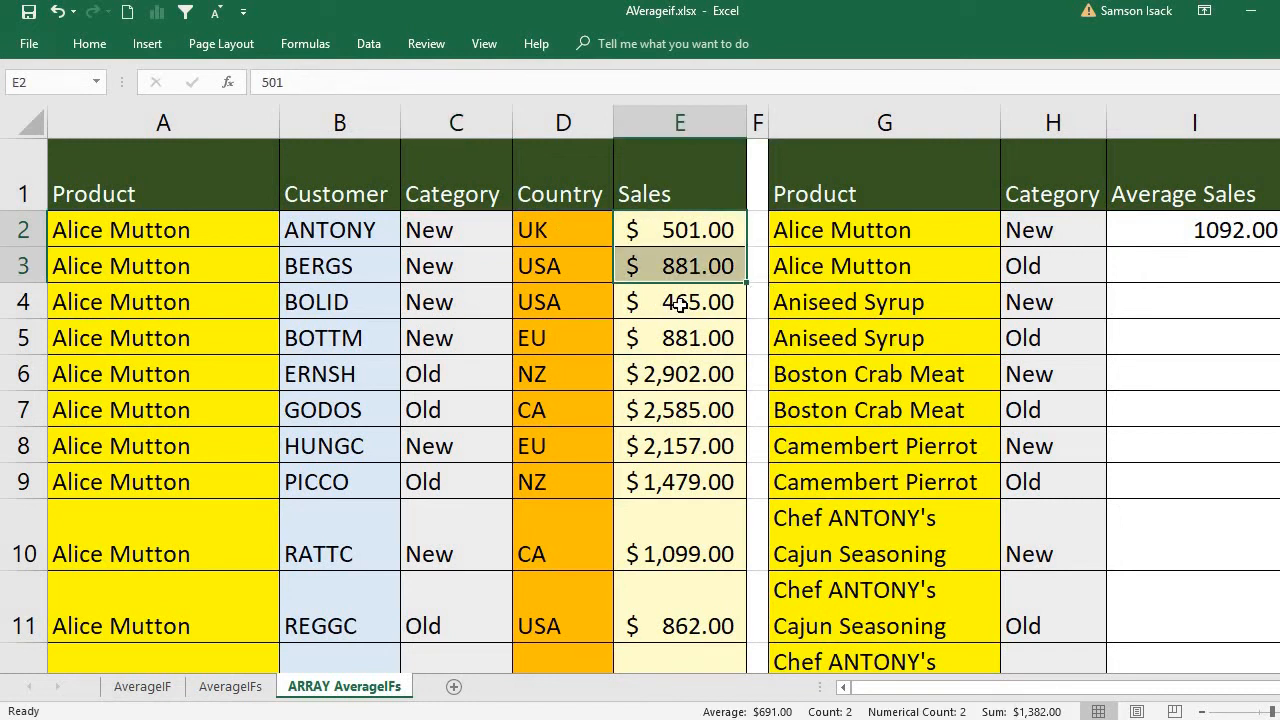
pyautogui.moveTo(670, 230); pyautogui.dragTo(680, 340)
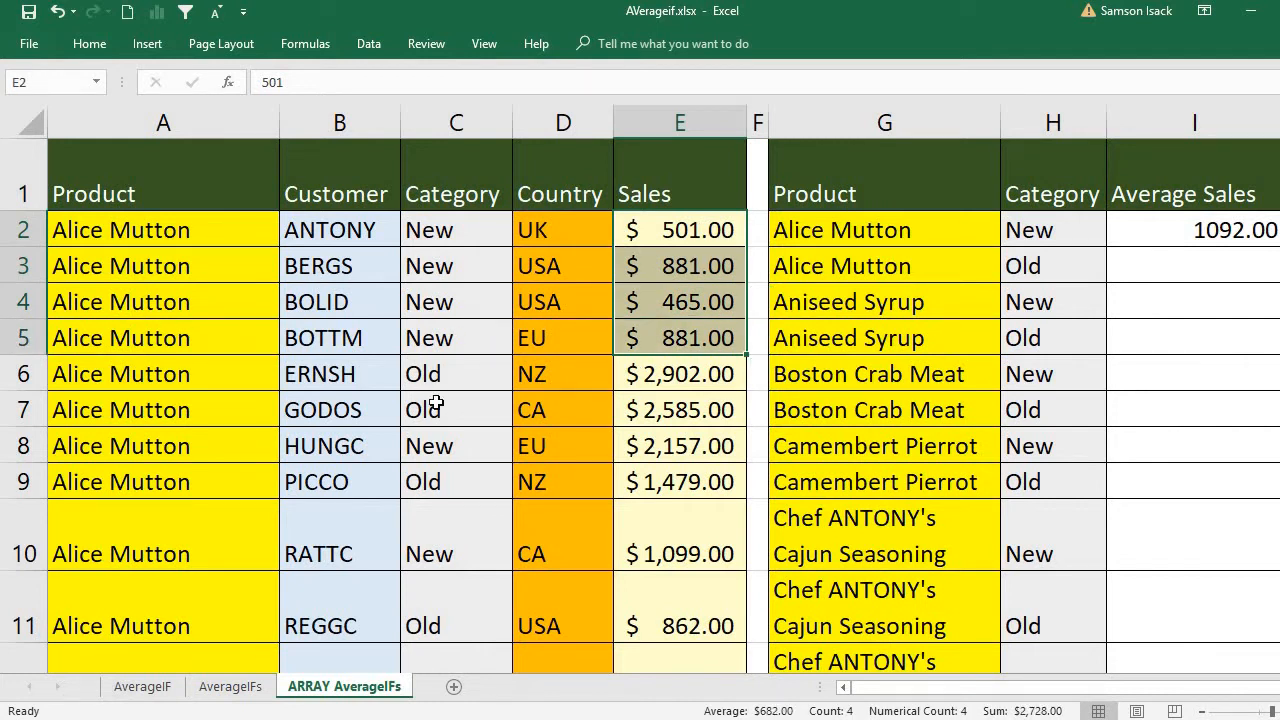
pyautogui.keyDown('ctrl'); pyautogui.click(670, 446); pyautogui.keyUp('ctrl')
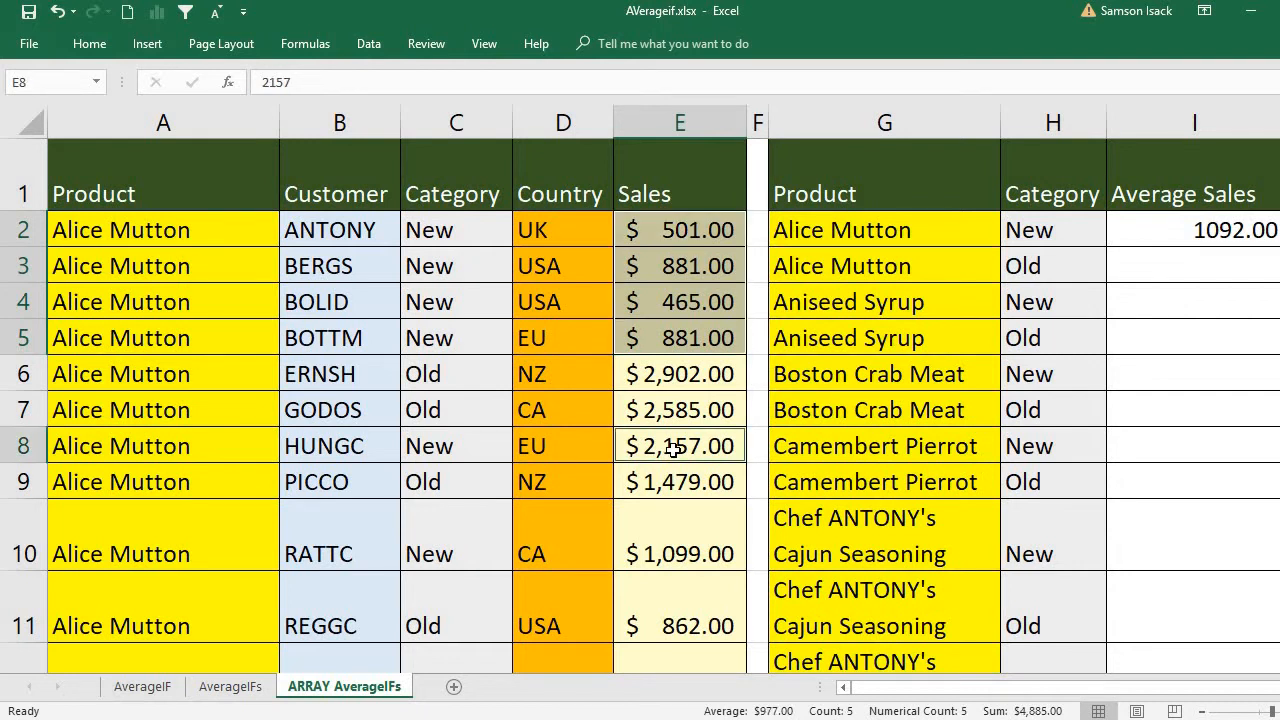
pyautogui.keyDown('ctrl'); pyautogui.click(657, 543); pyautogui.keyUp('ctrl')
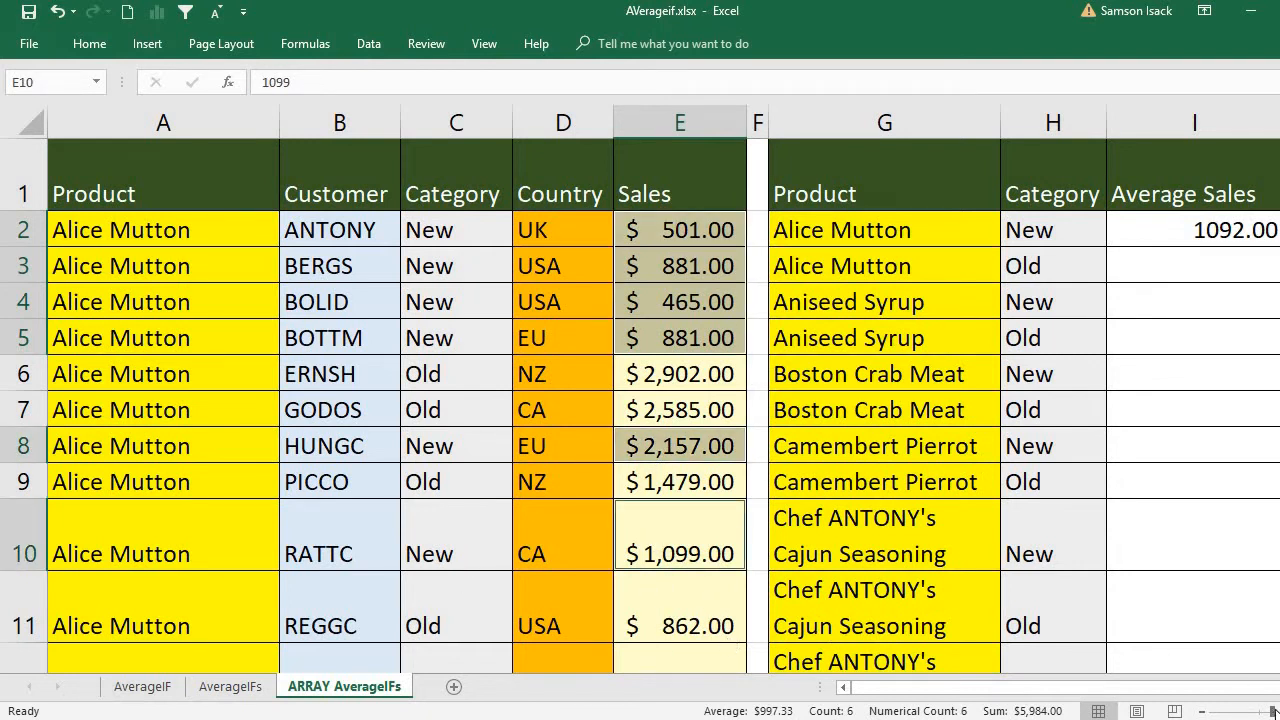
pyautogui.scroll(-3, 711, 534)
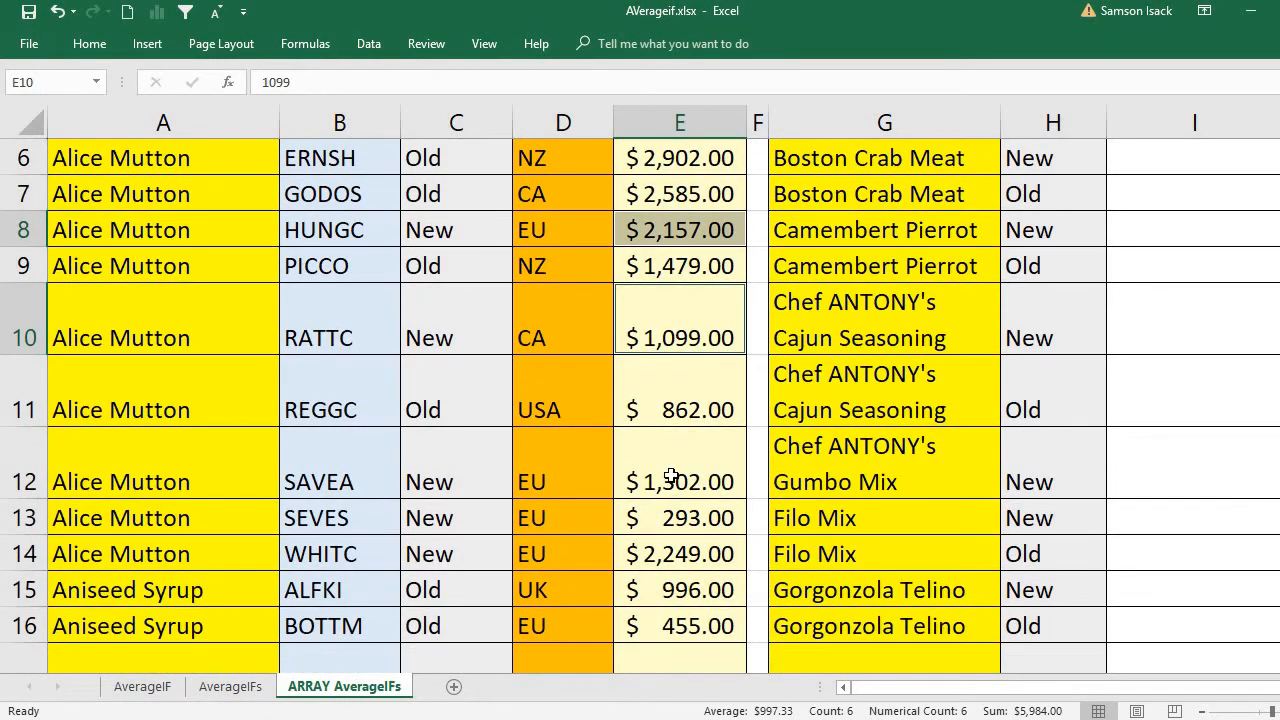
pyautogui.keyDown('ctrl'); pyautogui.click(671, 478); pyautogui.keyUp('ctrl')
pyautogui.keyDown('ctrl'); pyautogui.click(666, 516); pyautogui.keyUp('ctrl')
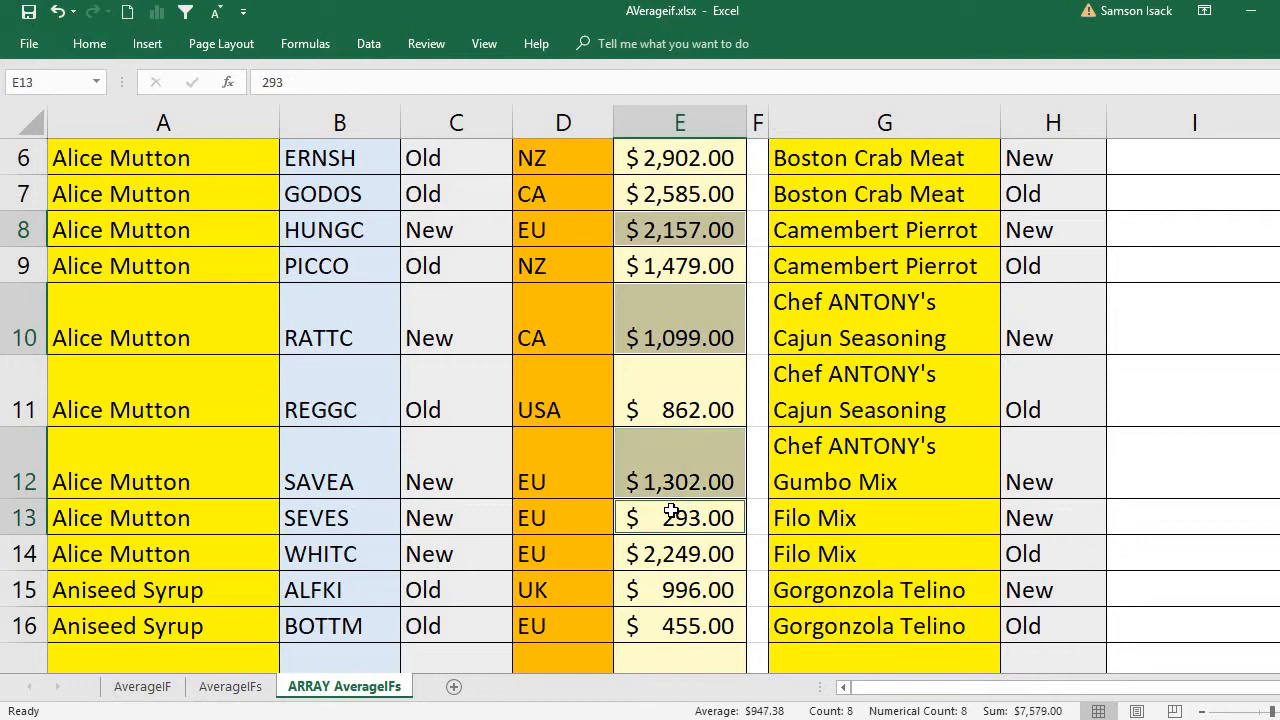
pyautogui.keyDown('ctrl'); pyautogui.click(662, 552); pyautogui.keyUp('ctrl')
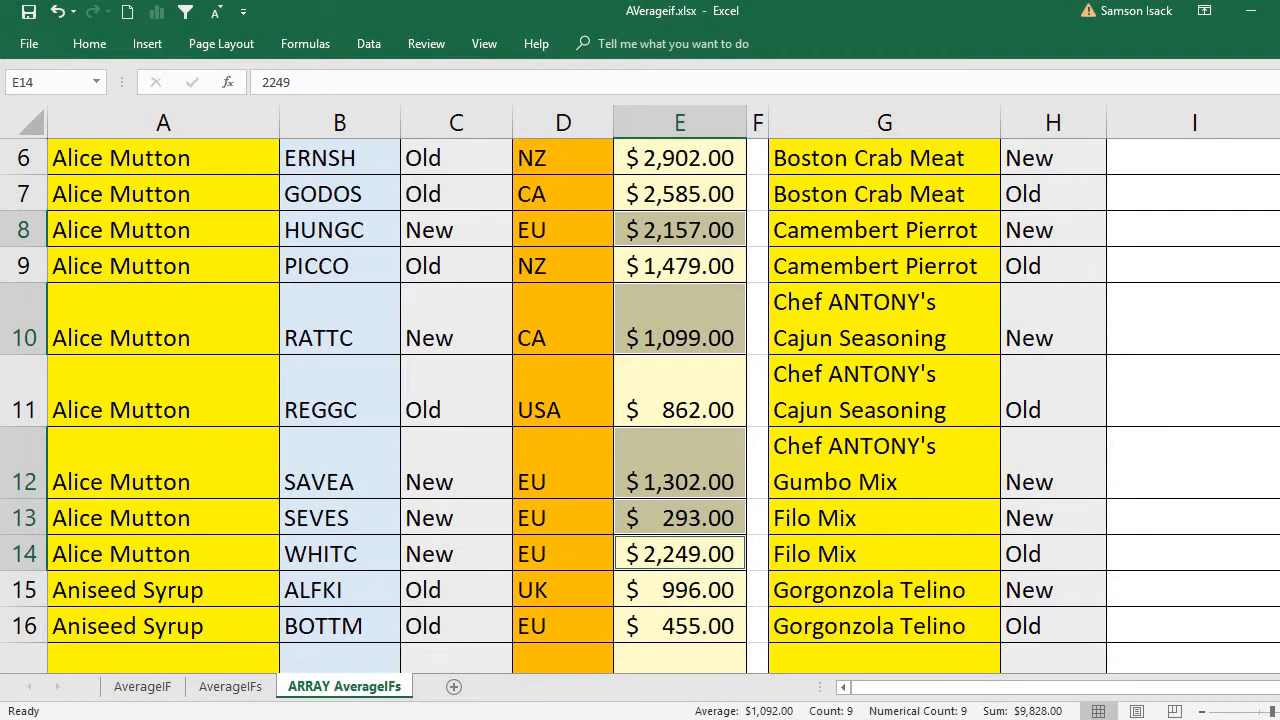
pyautogui.scroll(2, 640, 400)
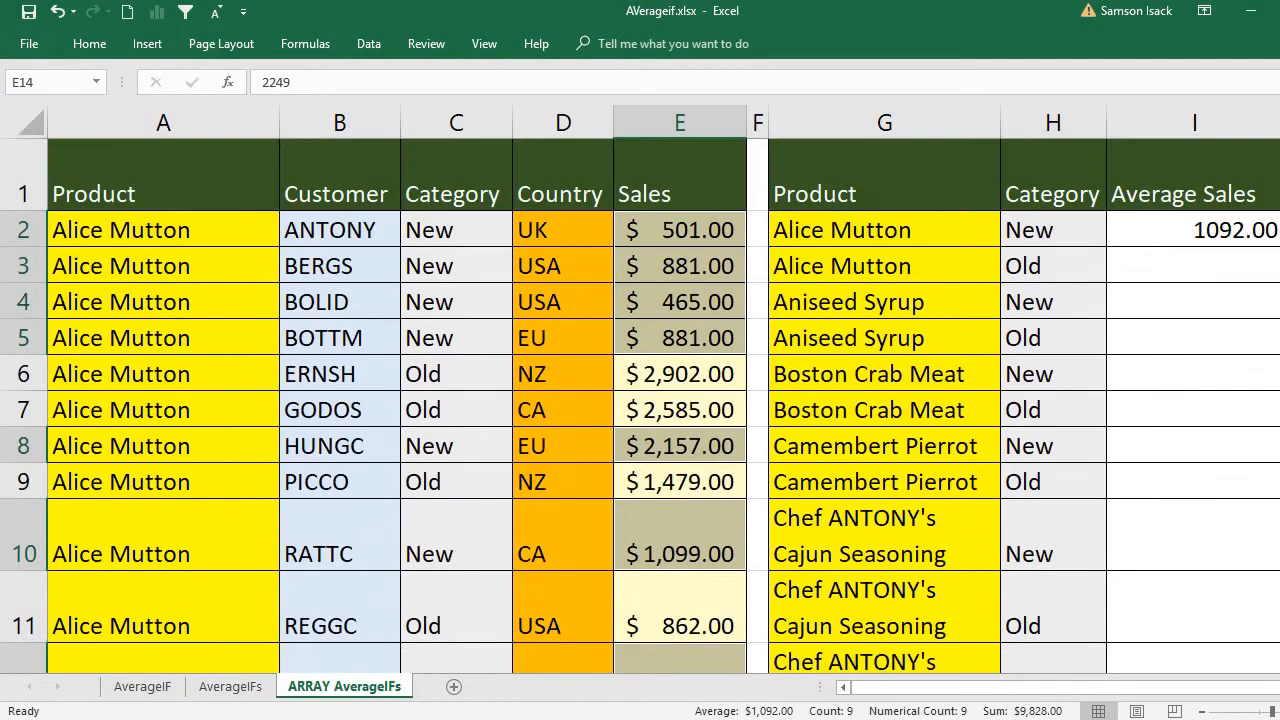
# - Narrow the Average Sales column slightly and copy the I2 formula to I3 for the Old category of Alice Mutton
pyautogui.click(1231, 222)
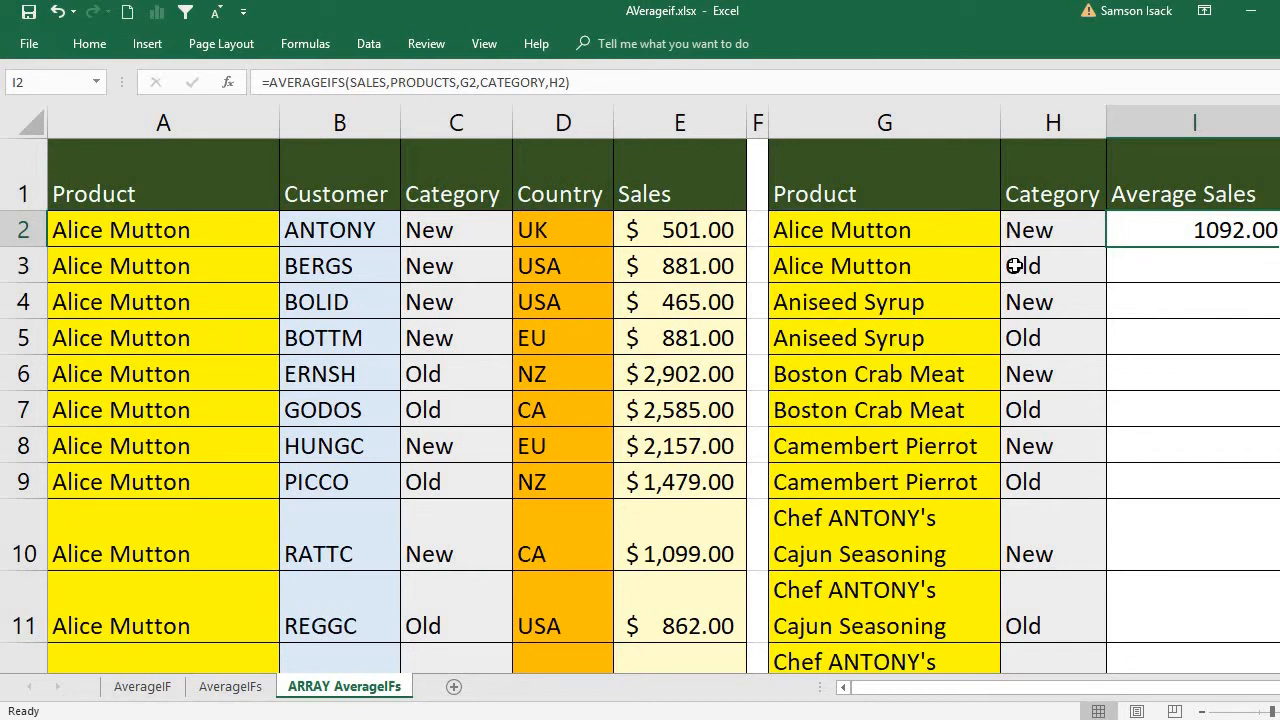
pyautogui.click(926, 266)
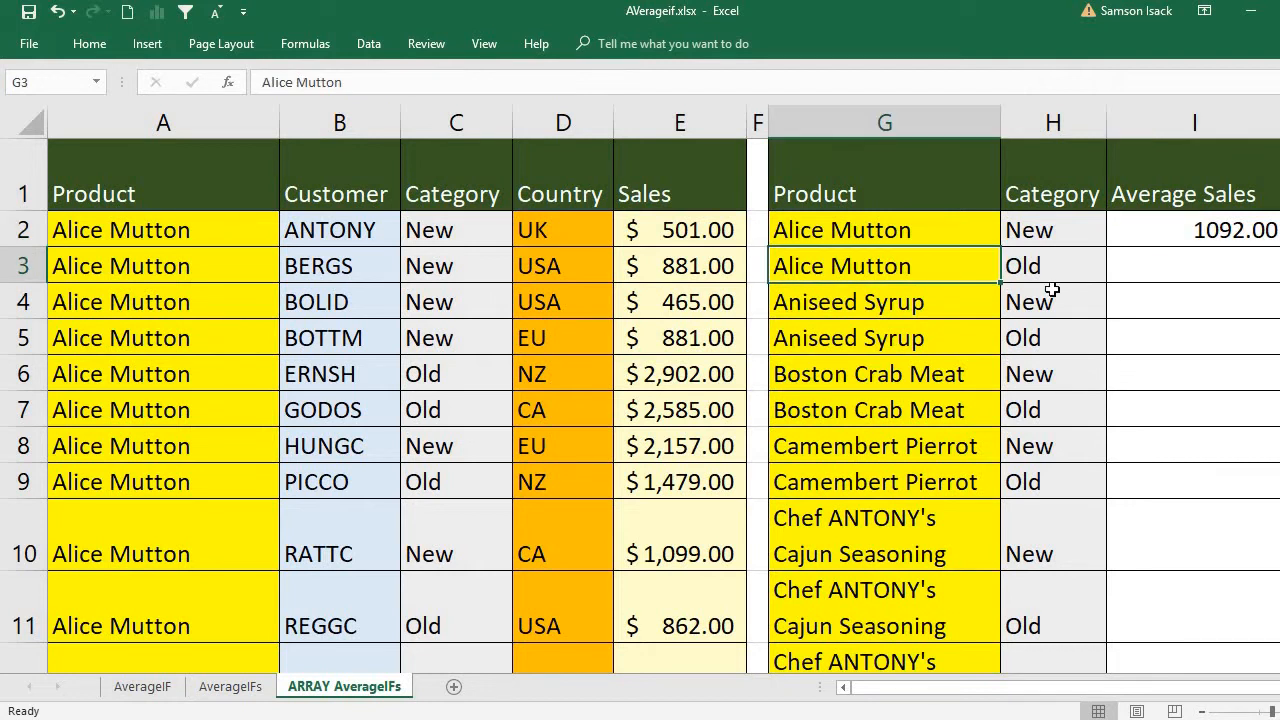
pyautogui.click(1044, 270)
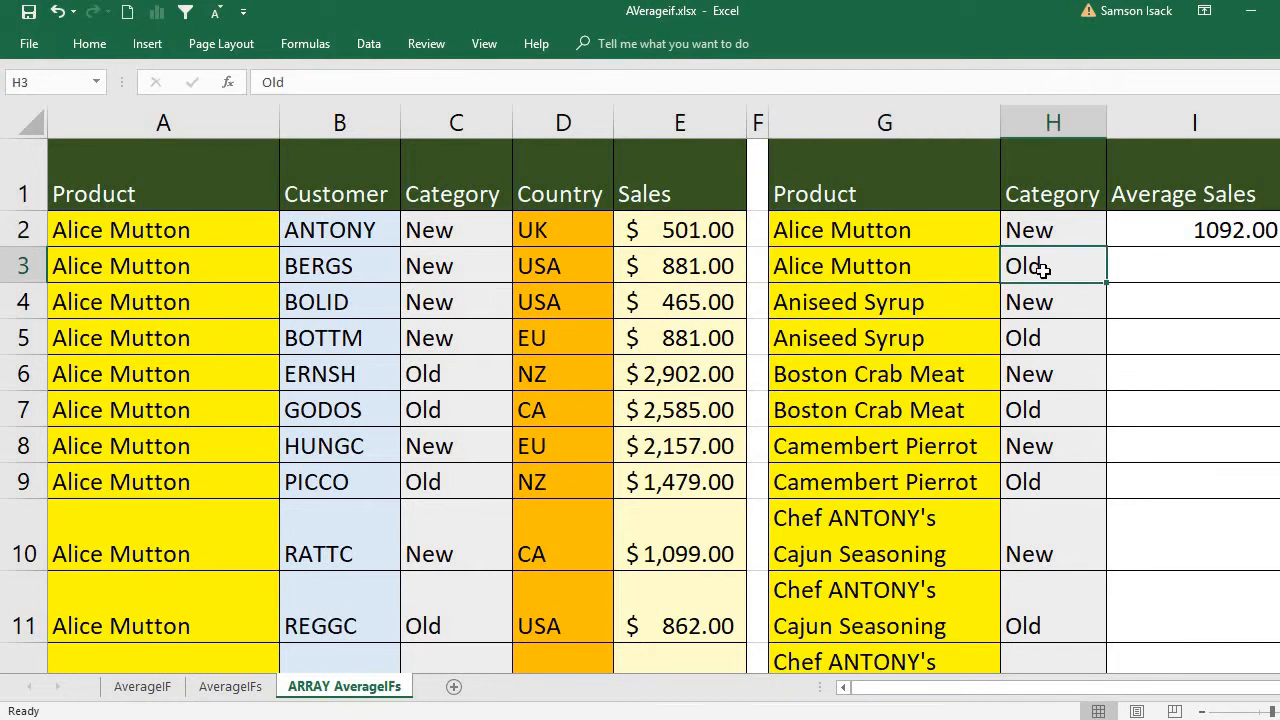
pyautogui.click(1195, 232)
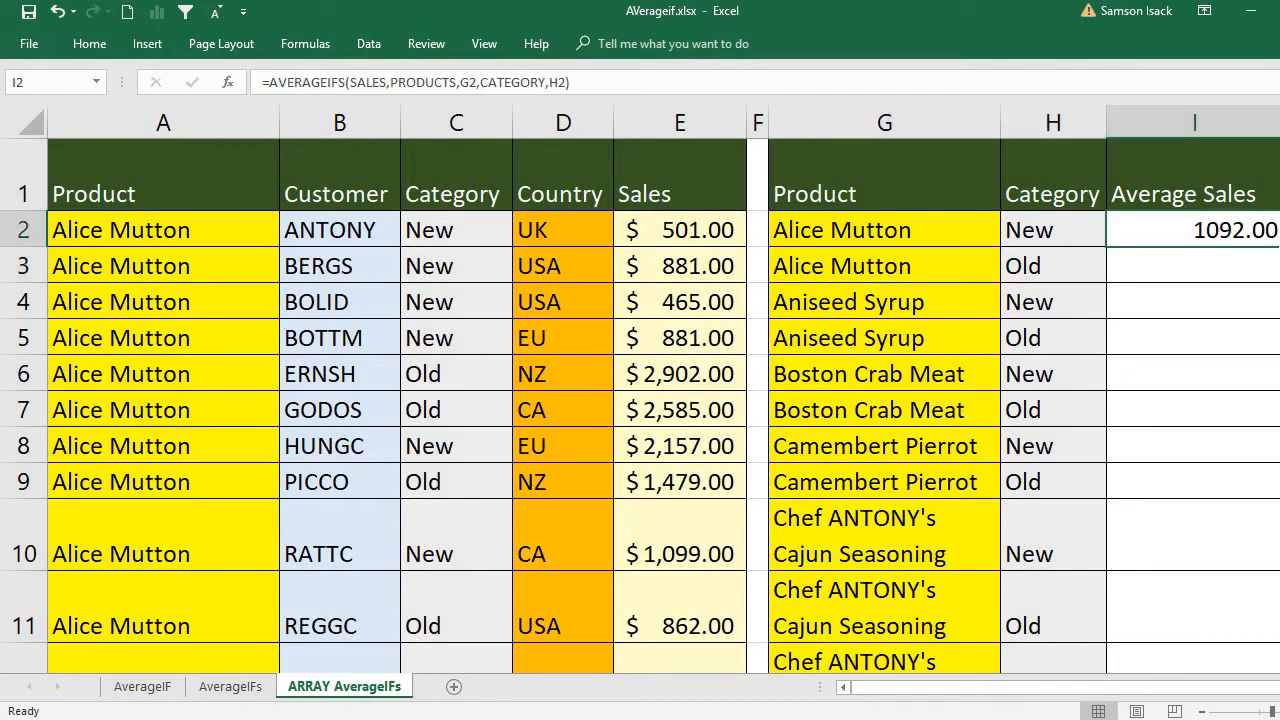
pyautogui.moveTo(1275, 118); pyautogui.dragTo(1270, 126)
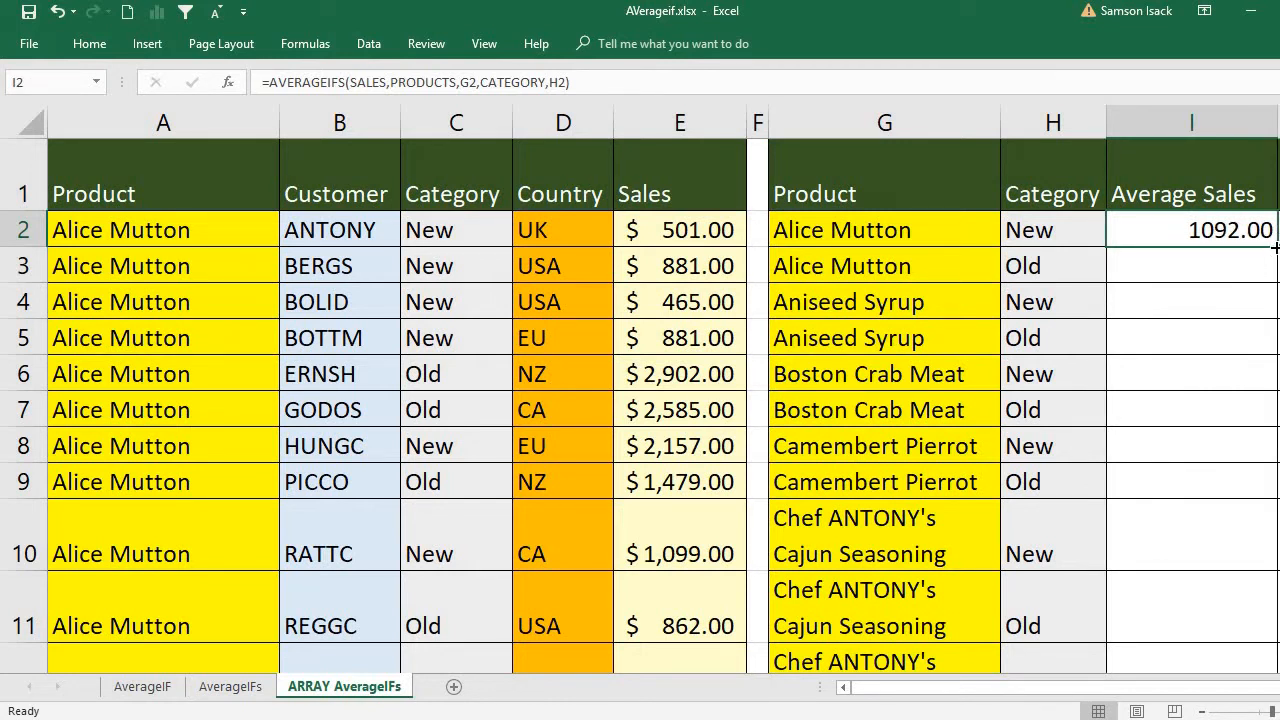
pyautogui.moveTo(1275, 246); pyautogui.dragTo(1197, 268)
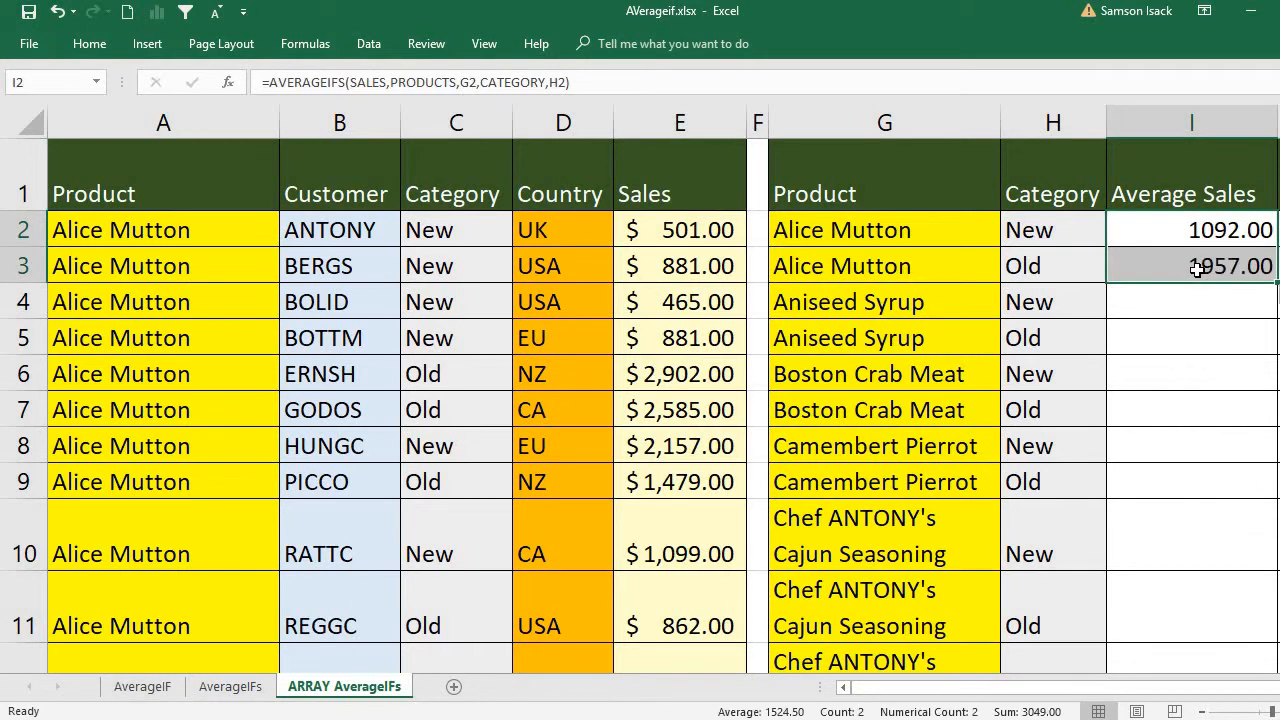
# - Review the arguments of the formula in I3 and fill it down the Average Sales column through I49
pyautogui.click(1197, 268)
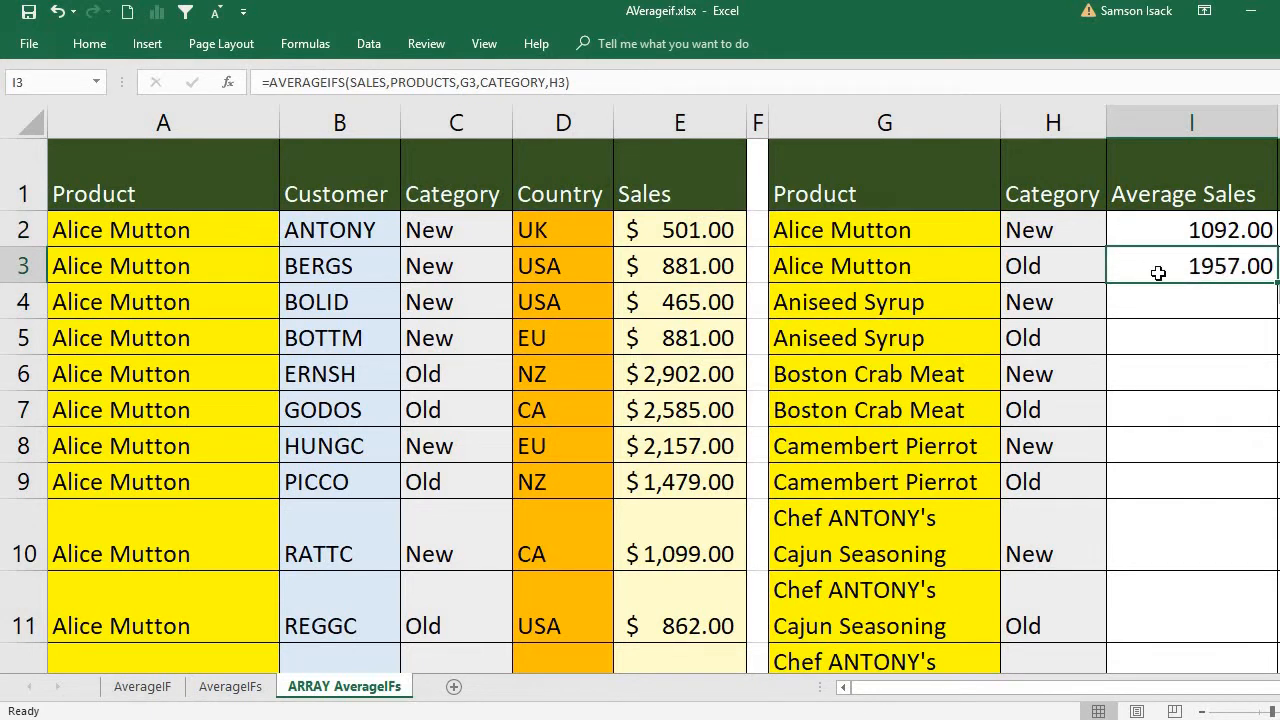
pyautogui.doubleClick(1158, 273)
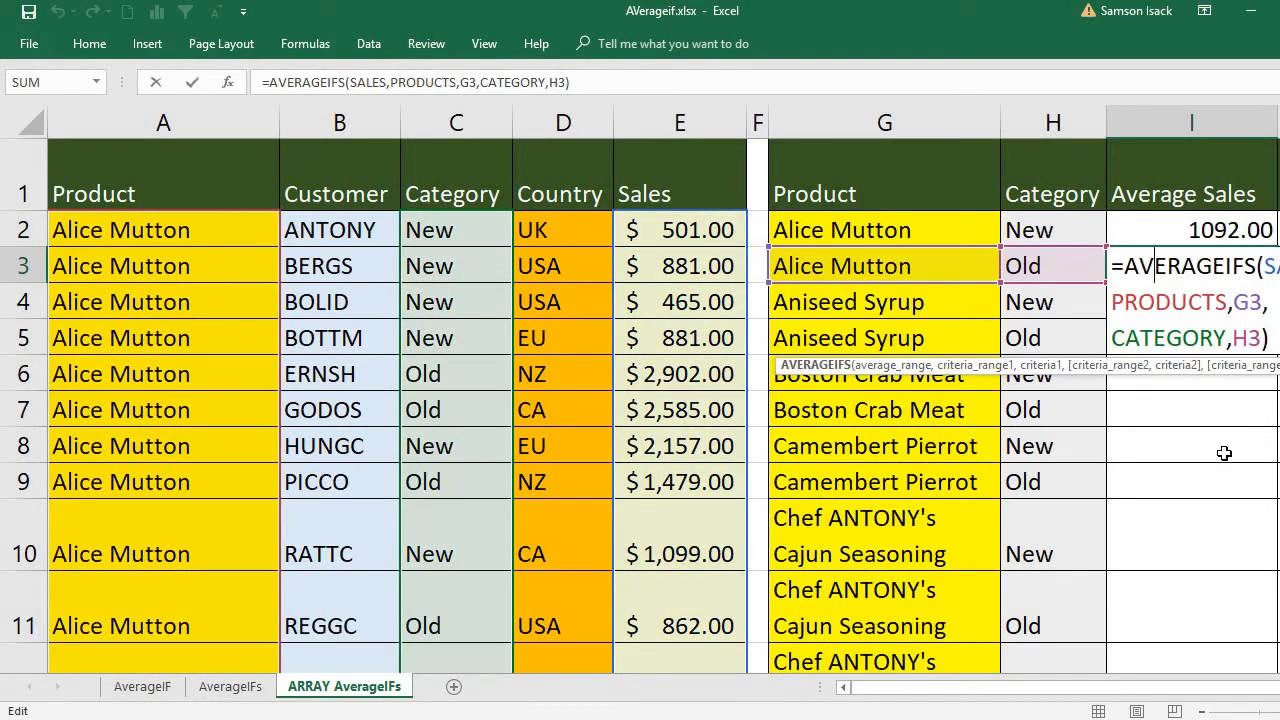
pyautogui.hscroll(2, 986, 334)
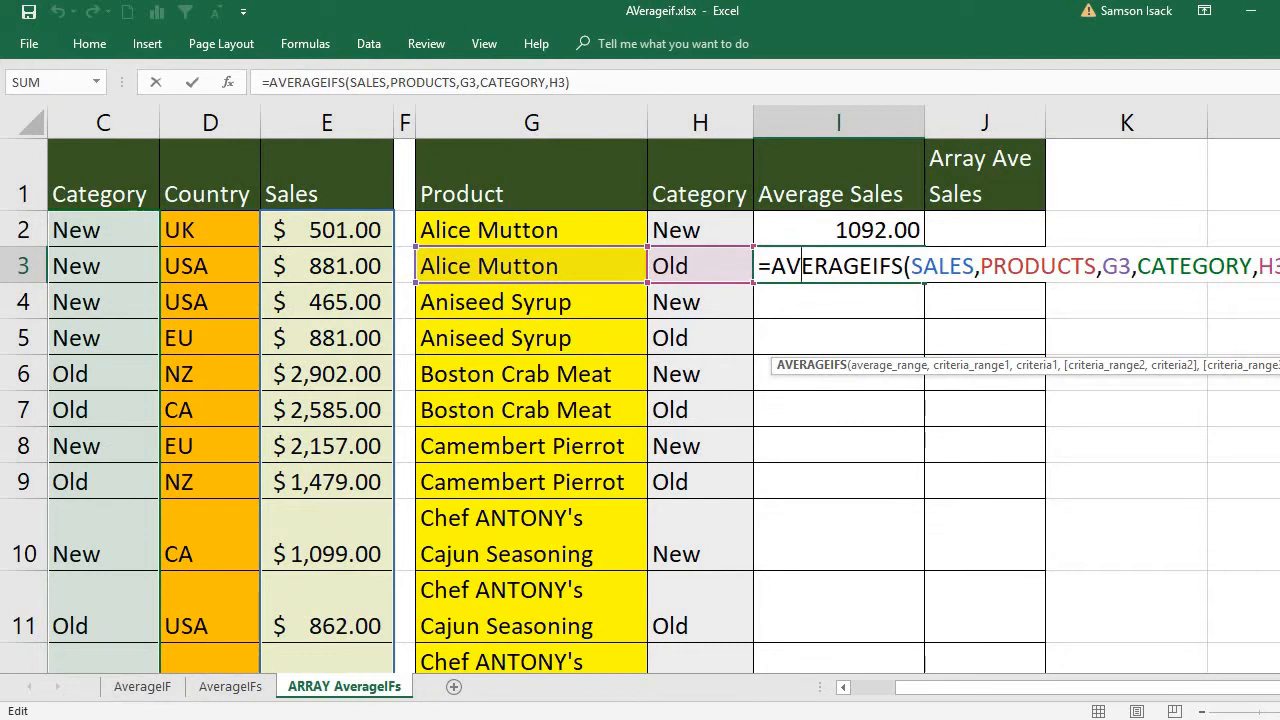
pyautogui.hscroll(1, 1146, 284)
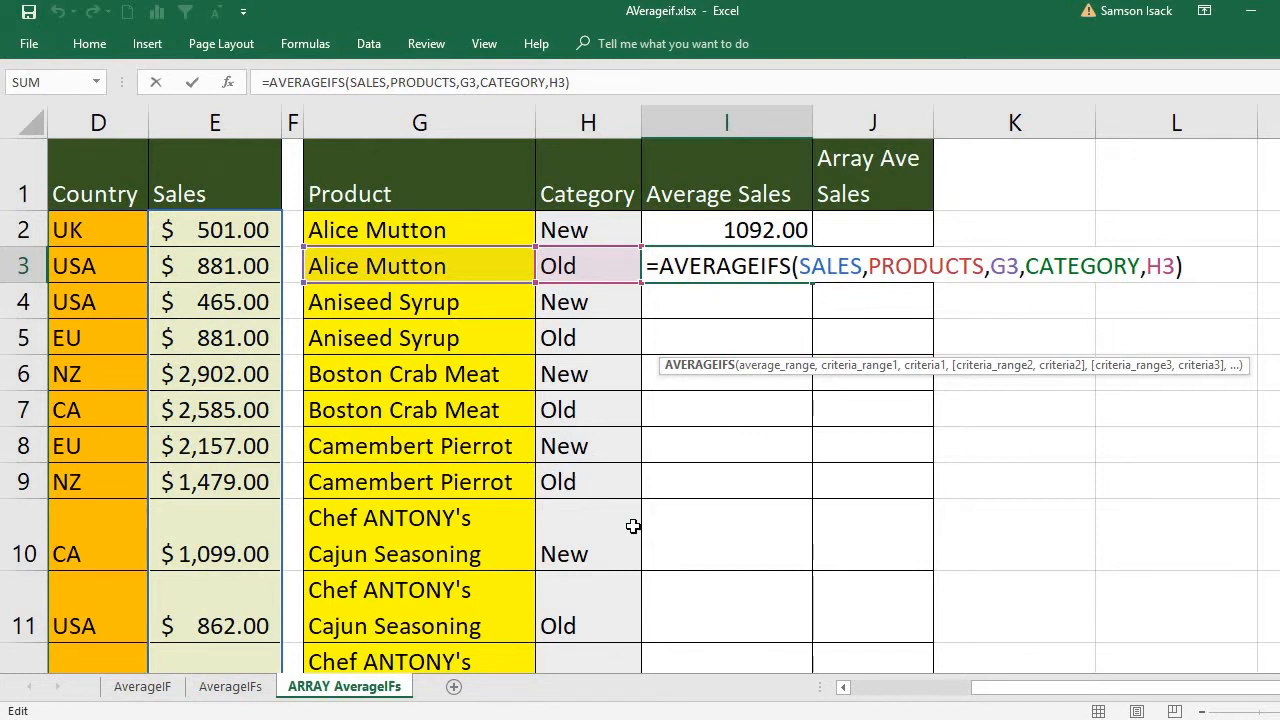
pyautogui.press('Return')
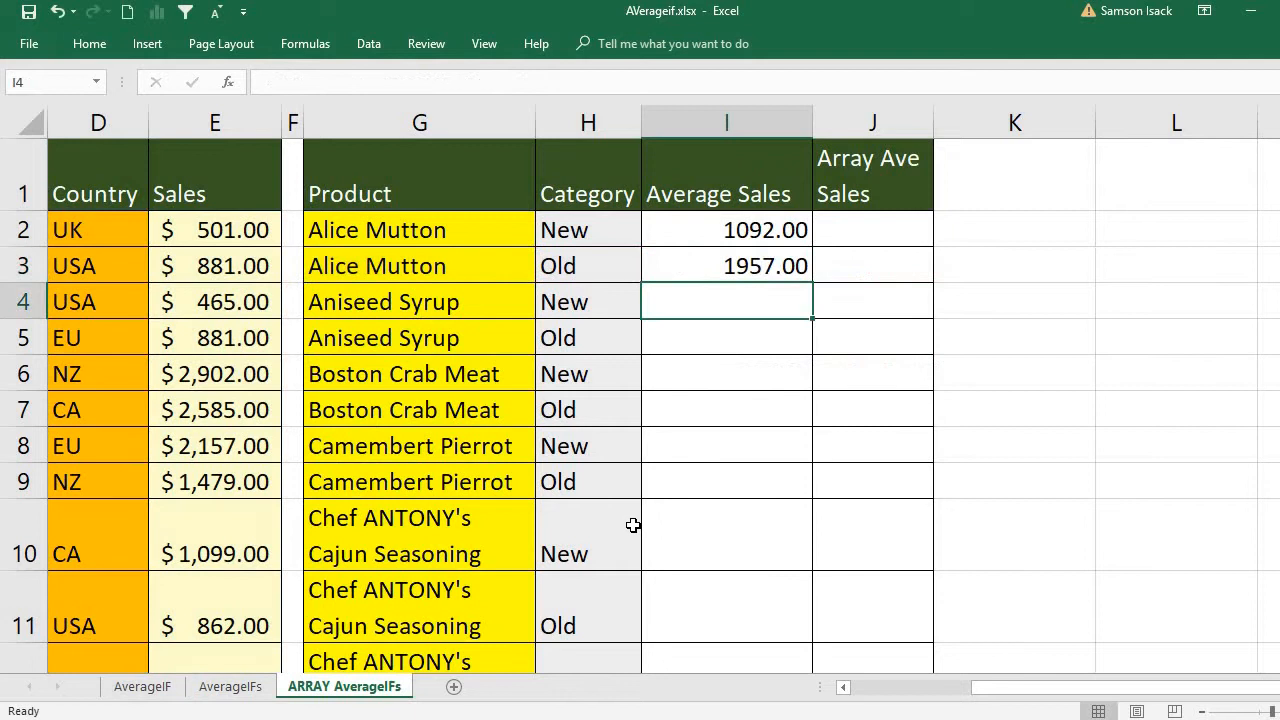
pyautogui.click(749, 266)
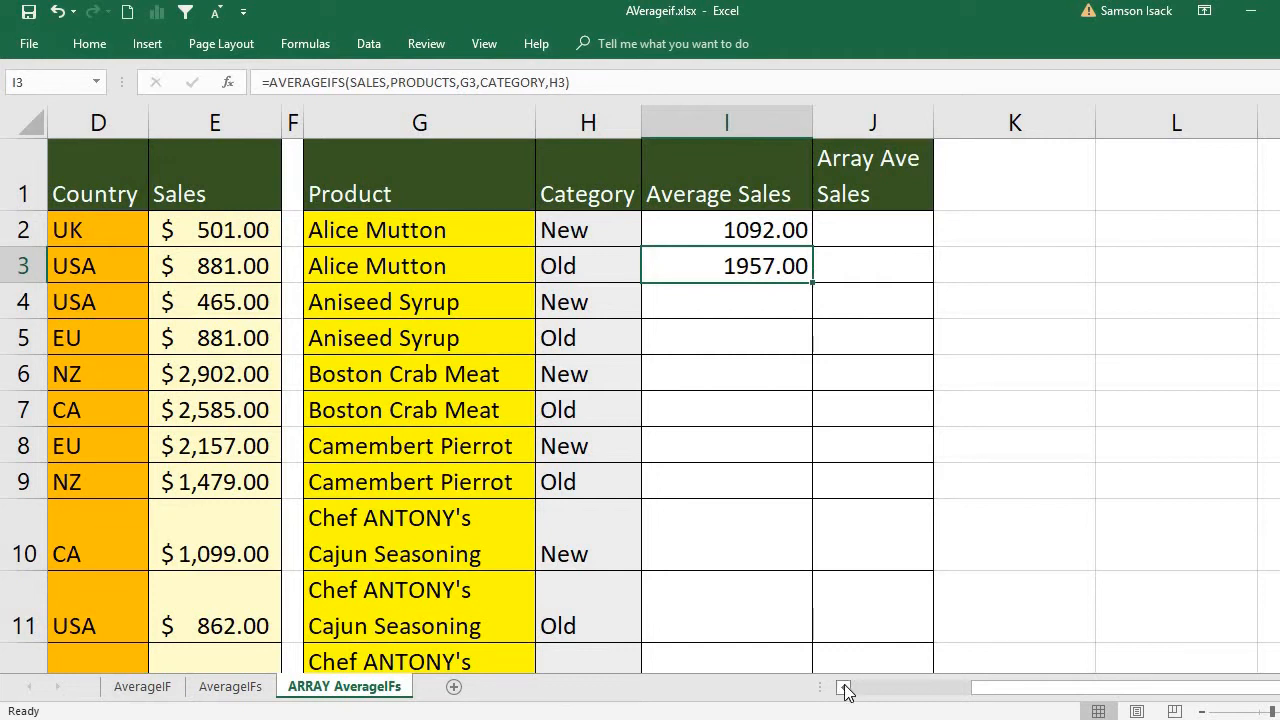
pyautogui.hscroll(-3, 845, 690)
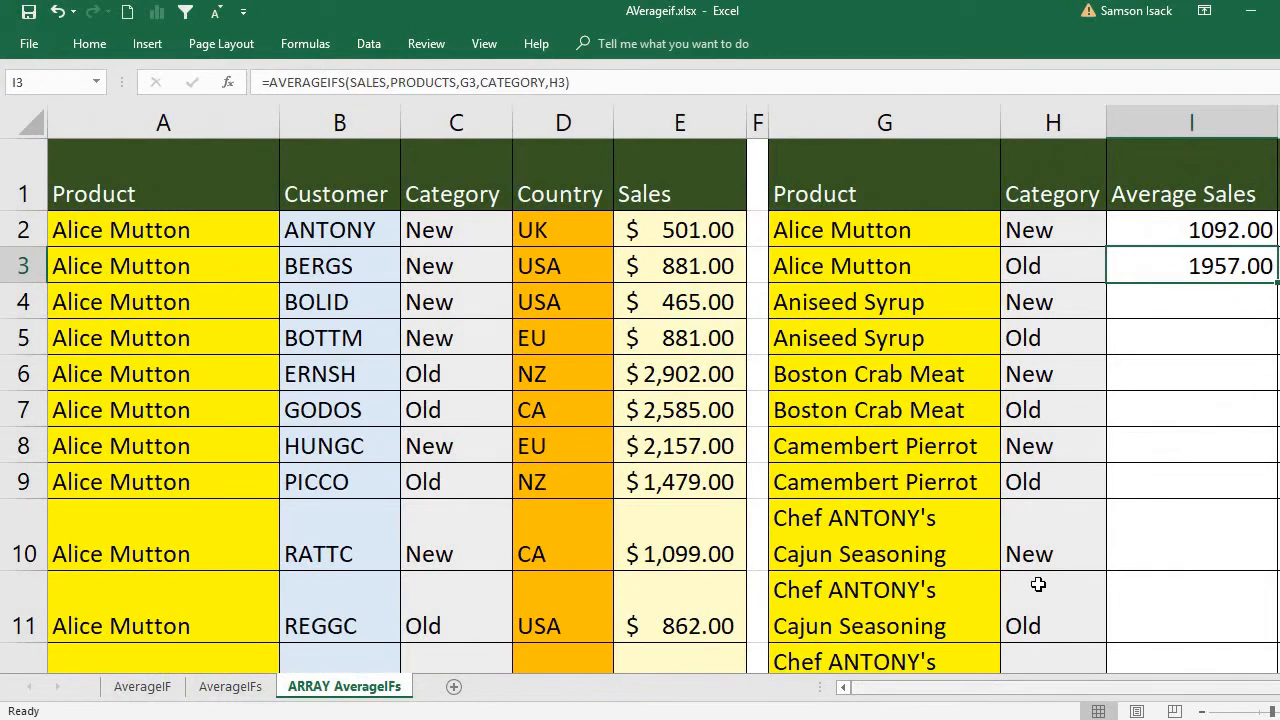
pyautogui.moveTo(1275, 283); pyautogui.dragTo(1228, 593)
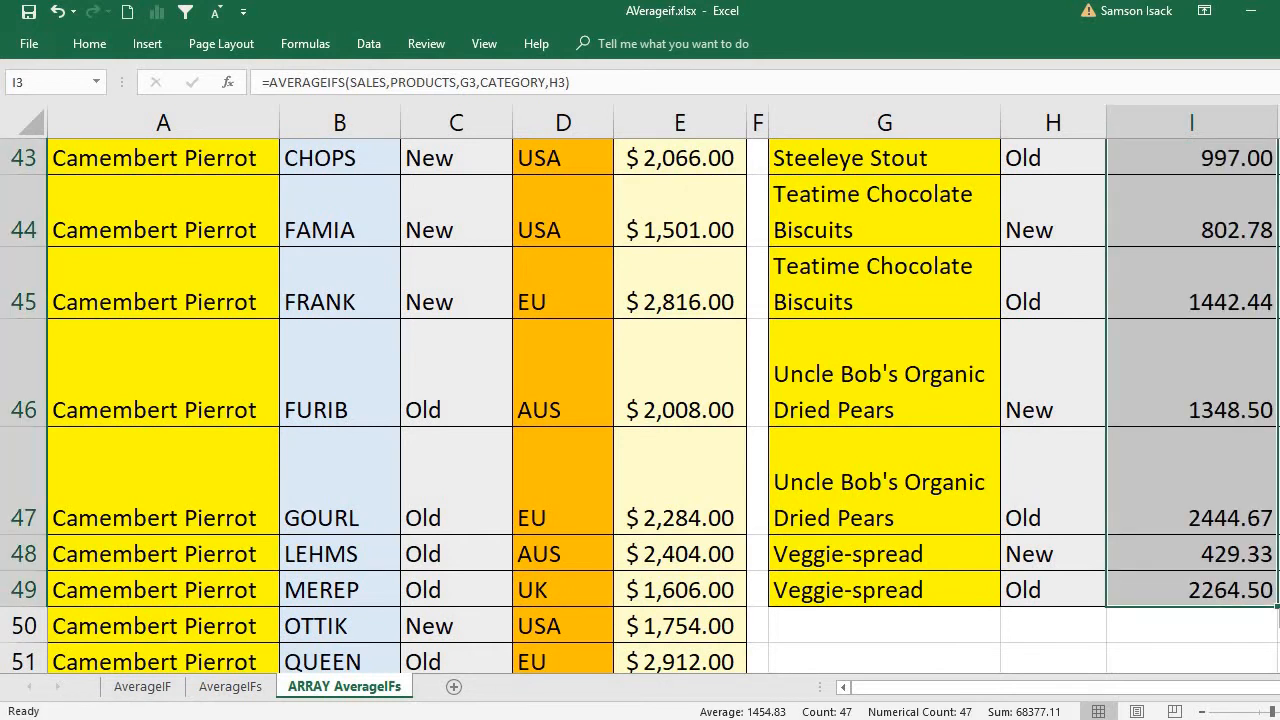
pyautogui.scroll(15, 1185, 253)
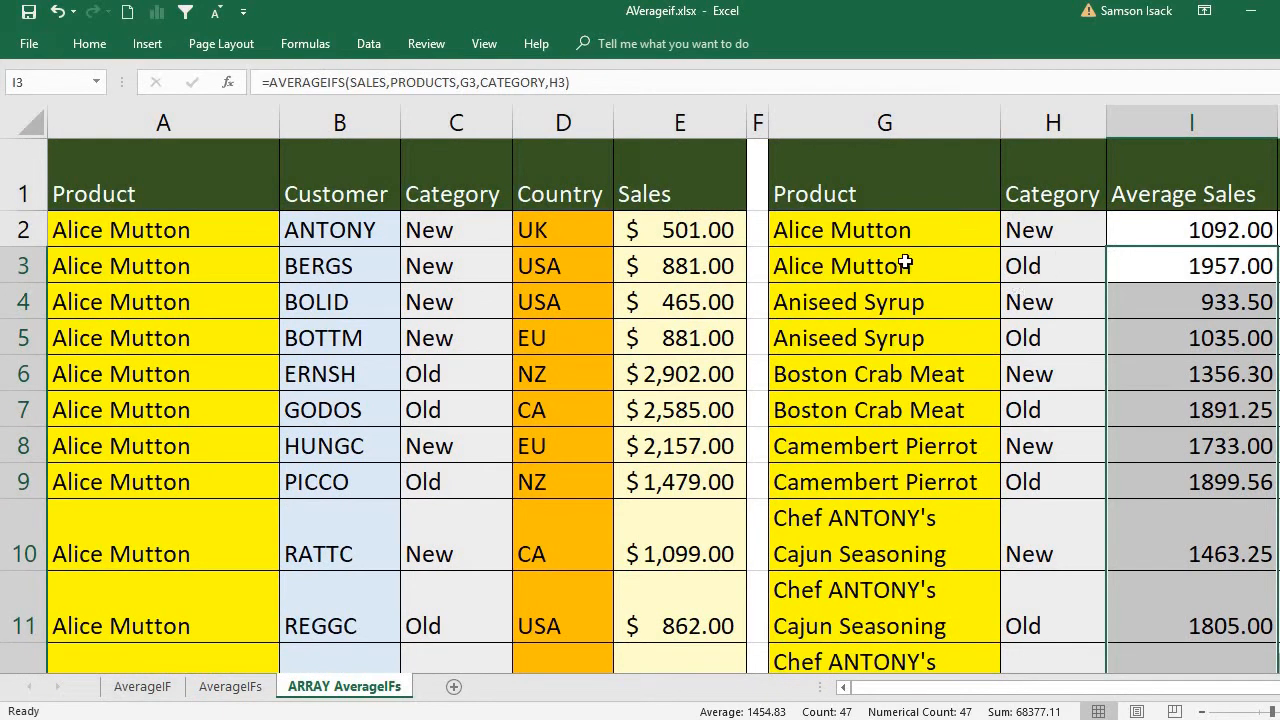
# - Check the Average Sales formulas in I2 and I3 against the New and Old category rows of Alice Mutton
pyautogui.click(1167, 277)
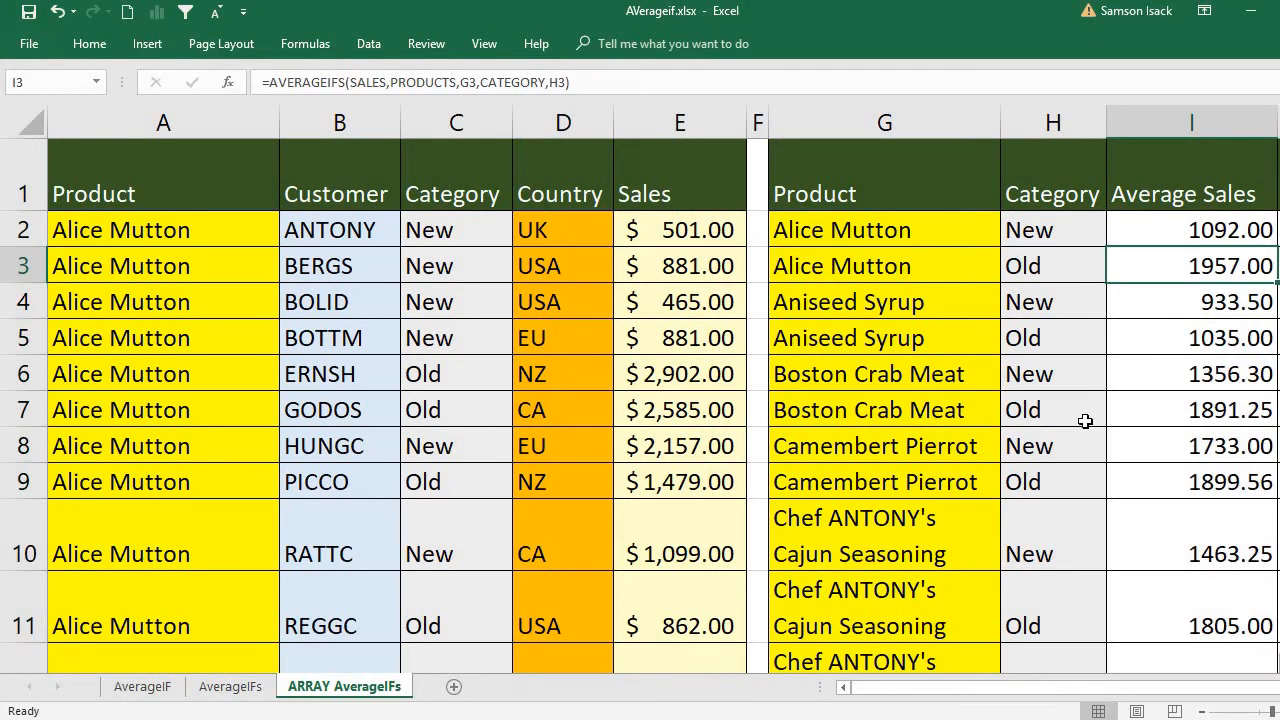
pyautogui.click(893, 232)
pyautogui.click(1030, 230)
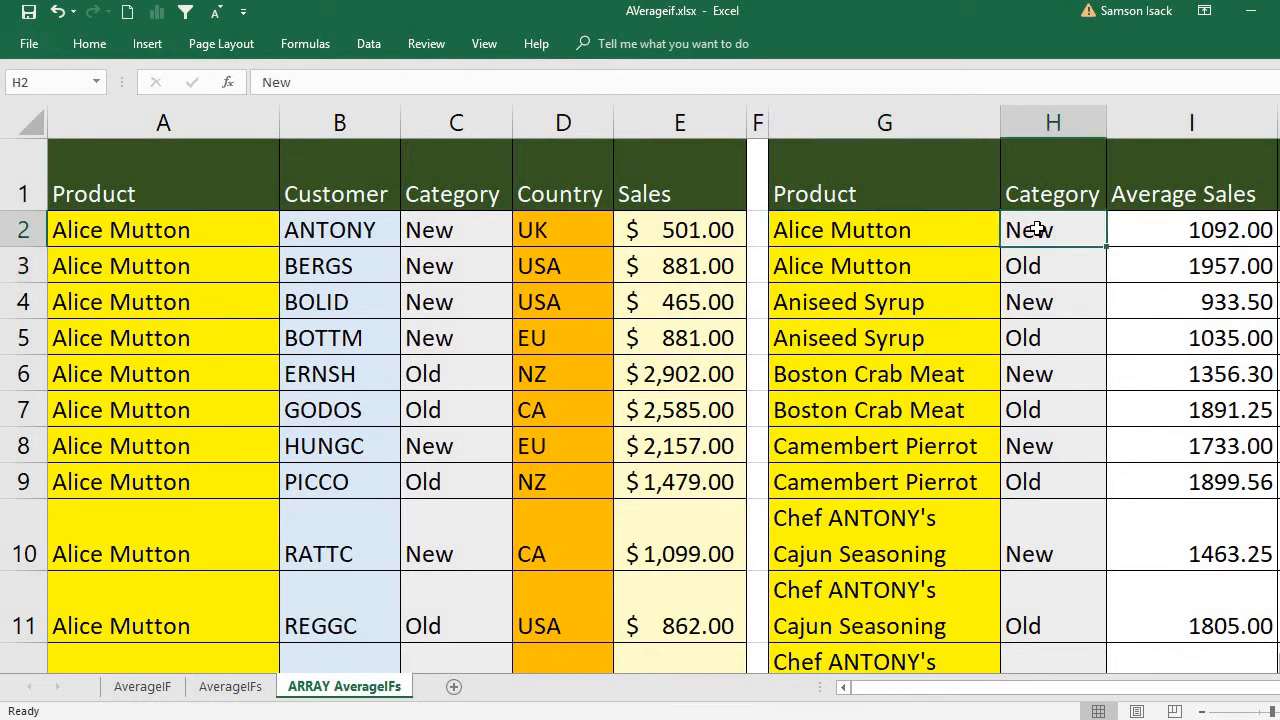
pyautogui.click(1178, 236)
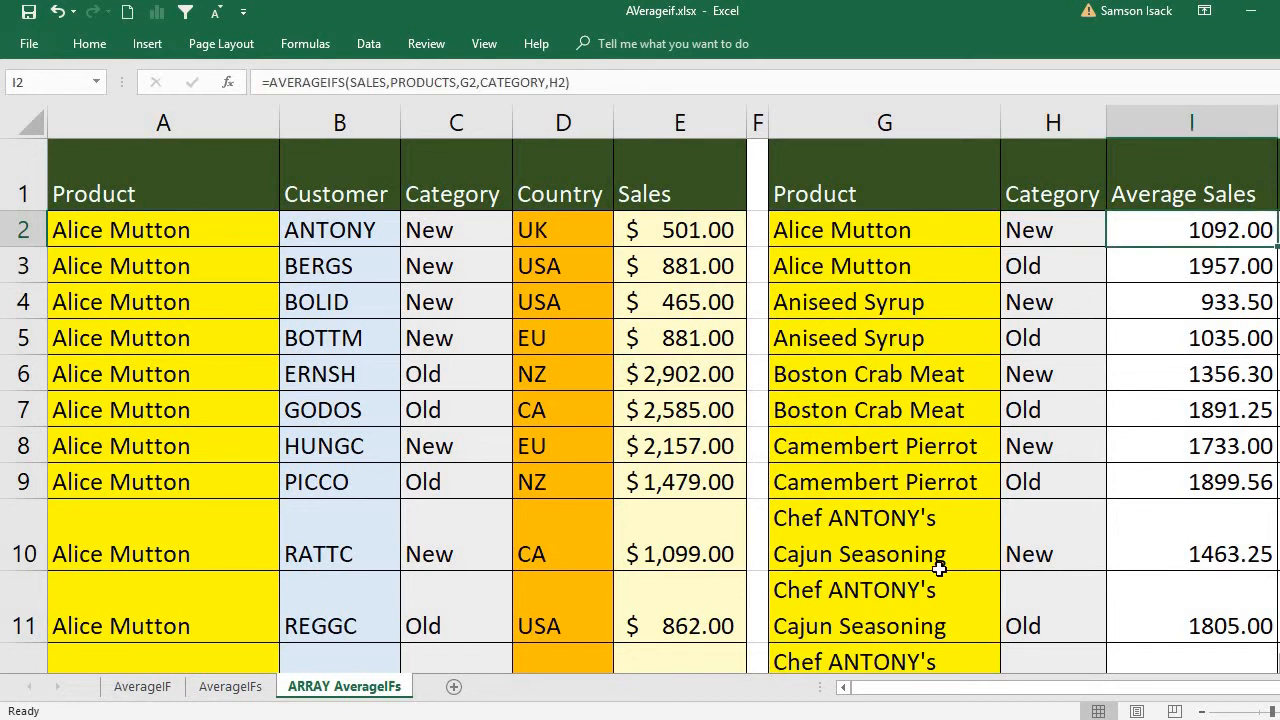
pyautogui.click(893, 270)
pyautogui.click(1030, 268)
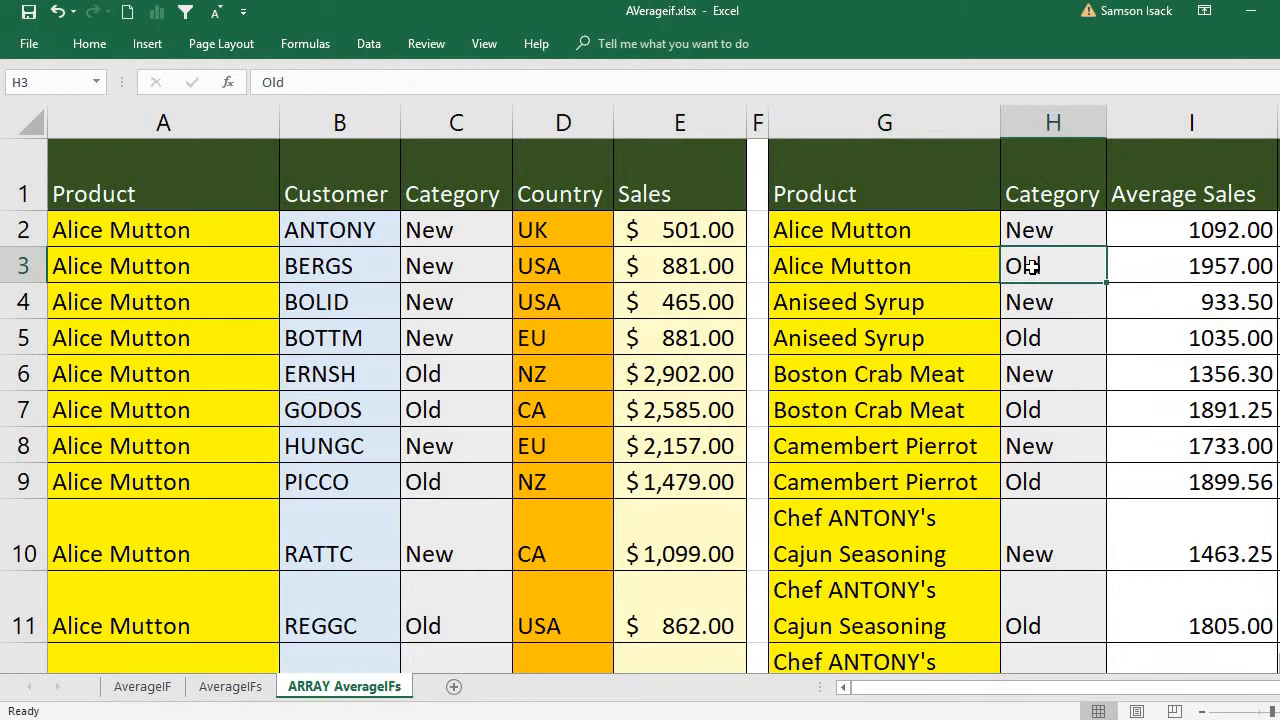
pyautogui.click(1219, 262)
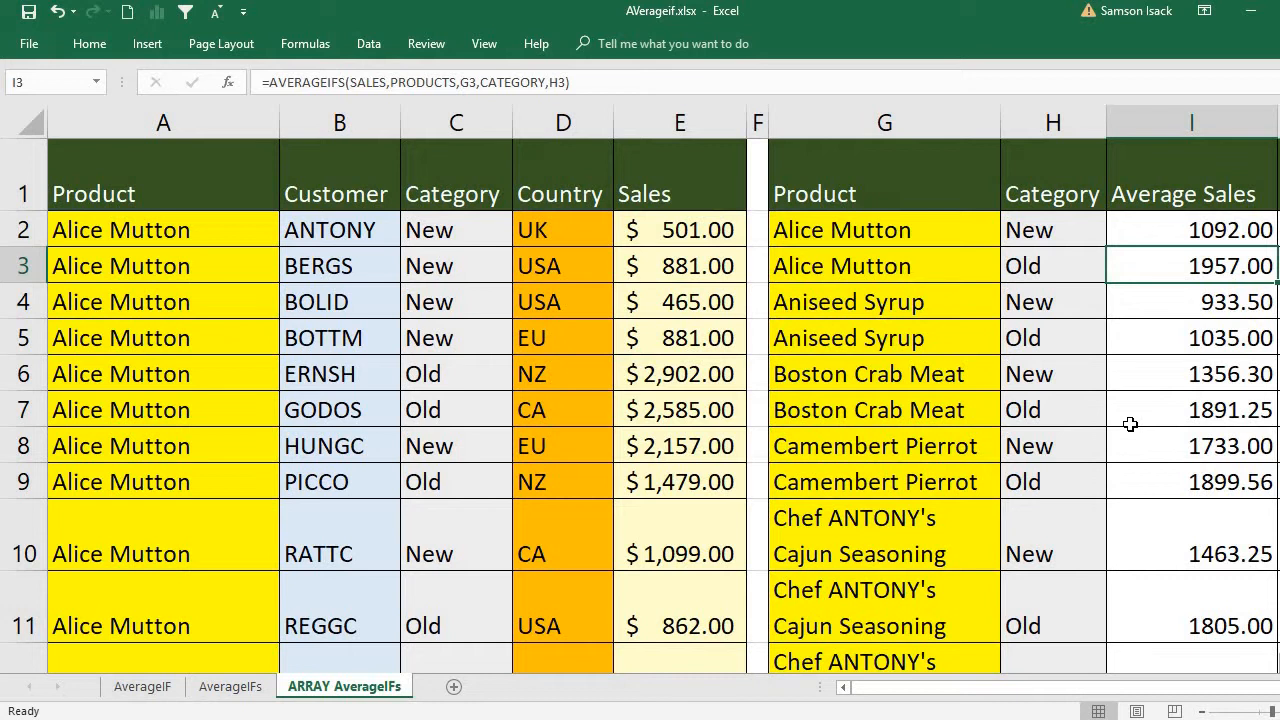
pyautogui.click(1078, 268)
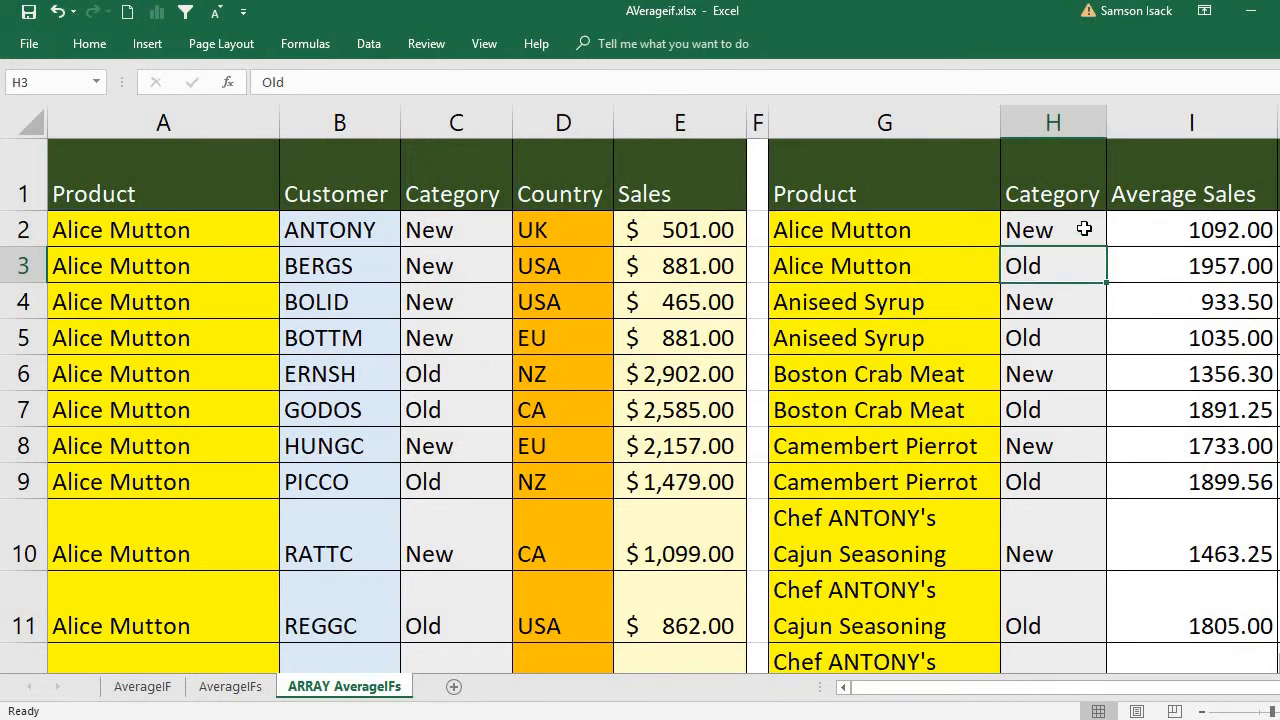
# - Check the Aniseed Syrup averages in I4 and I5 against their product and category cells
pyautogui.click(908, 335)
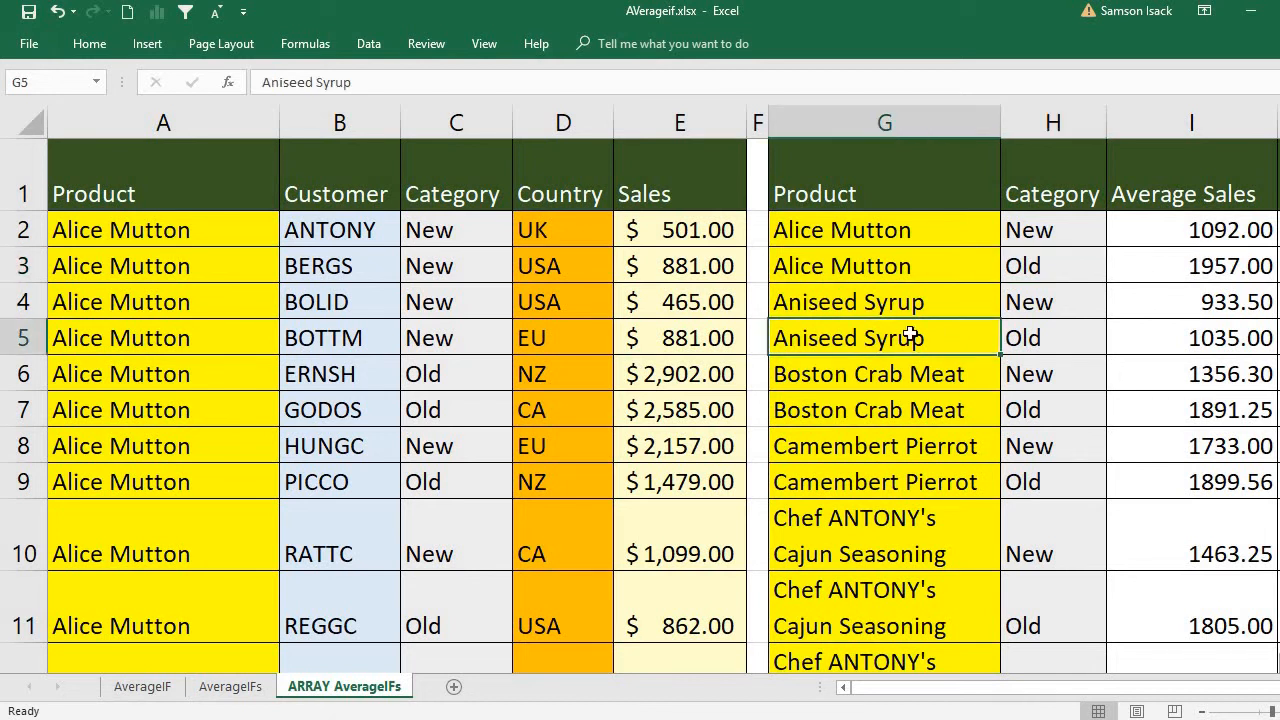
pyautogui.click(1169, 342)
pyautogui.click(846, 342)
pyautogui.click(1048, 301)
pyautogui.click(1178, 304)
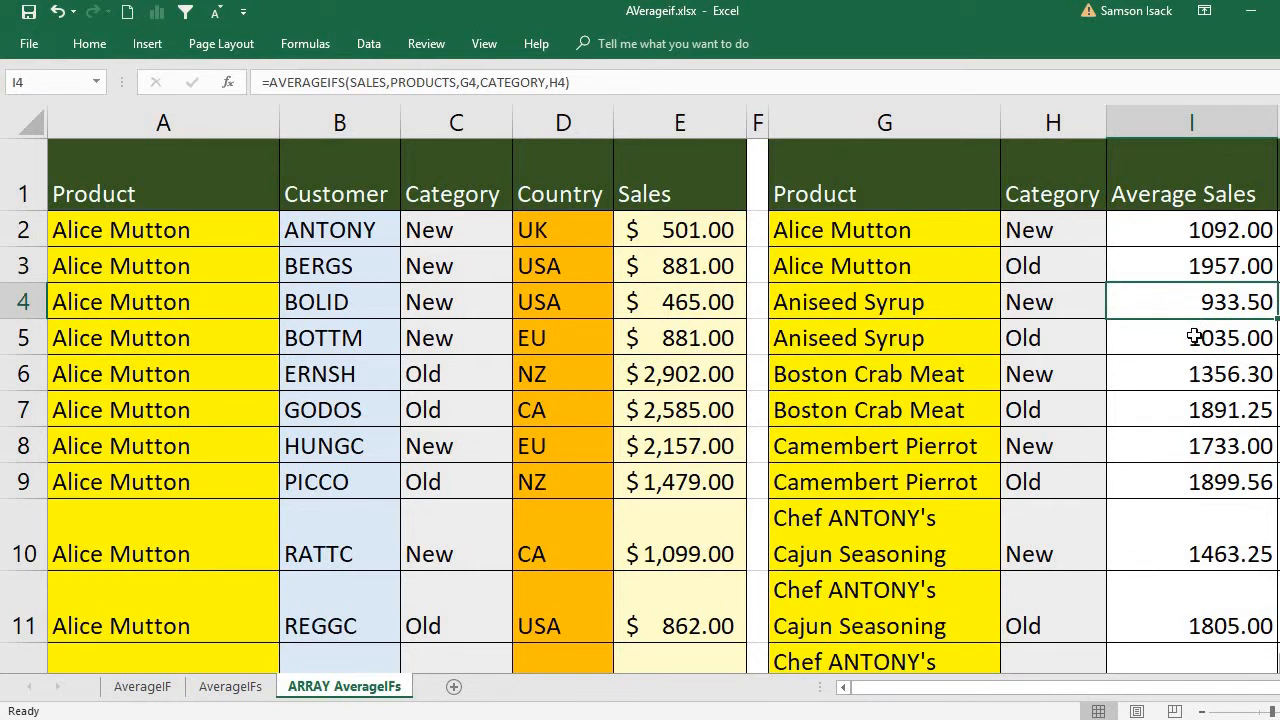
pyautogui.click(1193, 332)
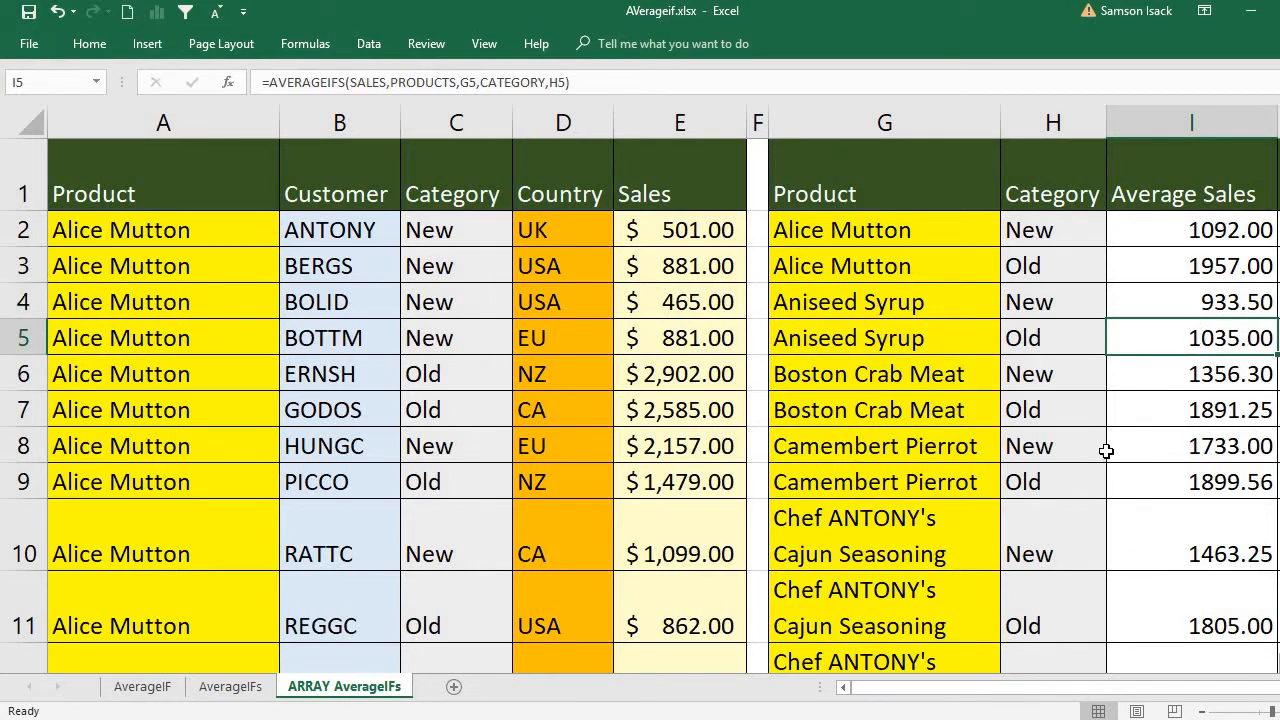
# - Compare the Old and New Boston Crab Meat averages in I7 and I6 with their criteria cells
pyautogui.click(1016, 410)
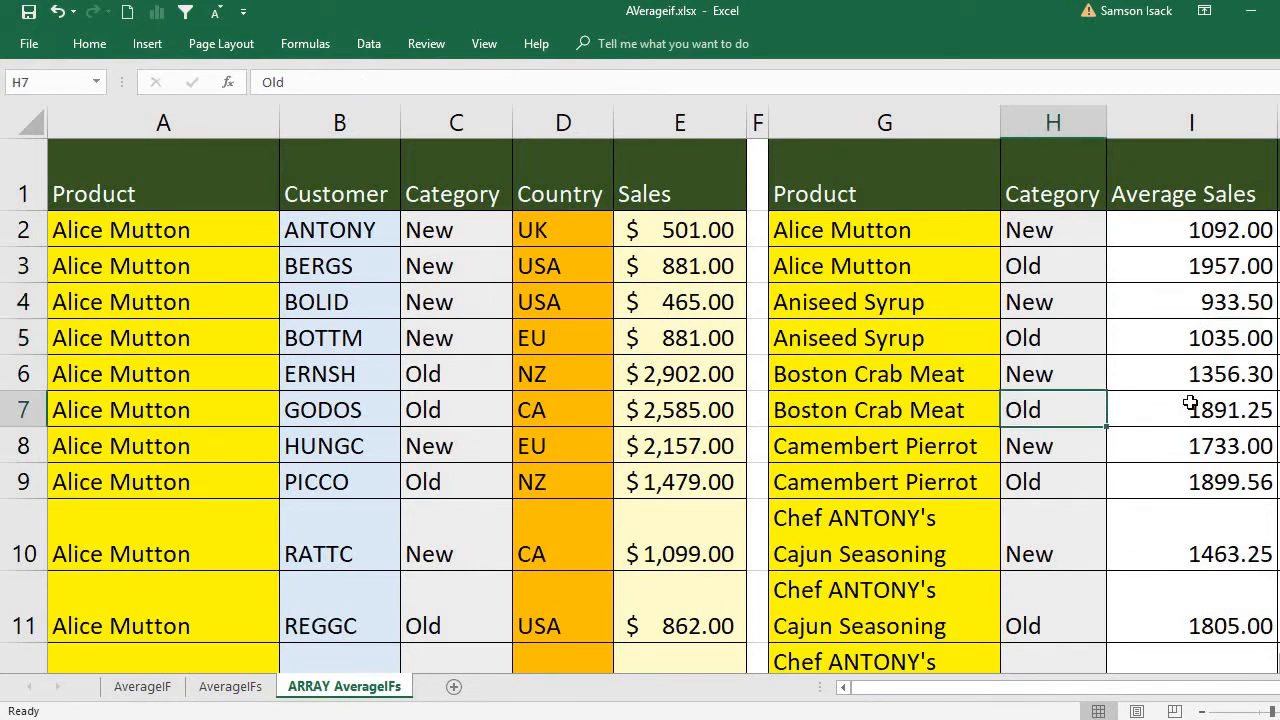
pyautogui.click(915, 407)
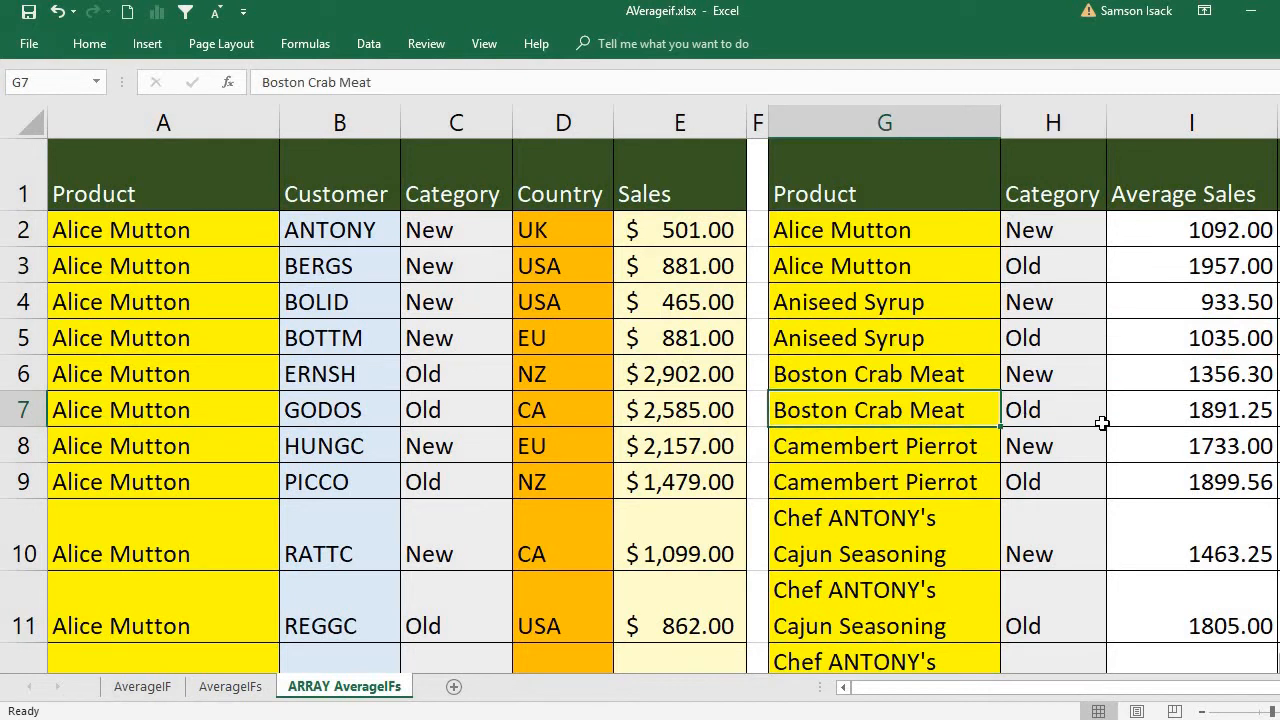
pyautogui.click(1147, 416)
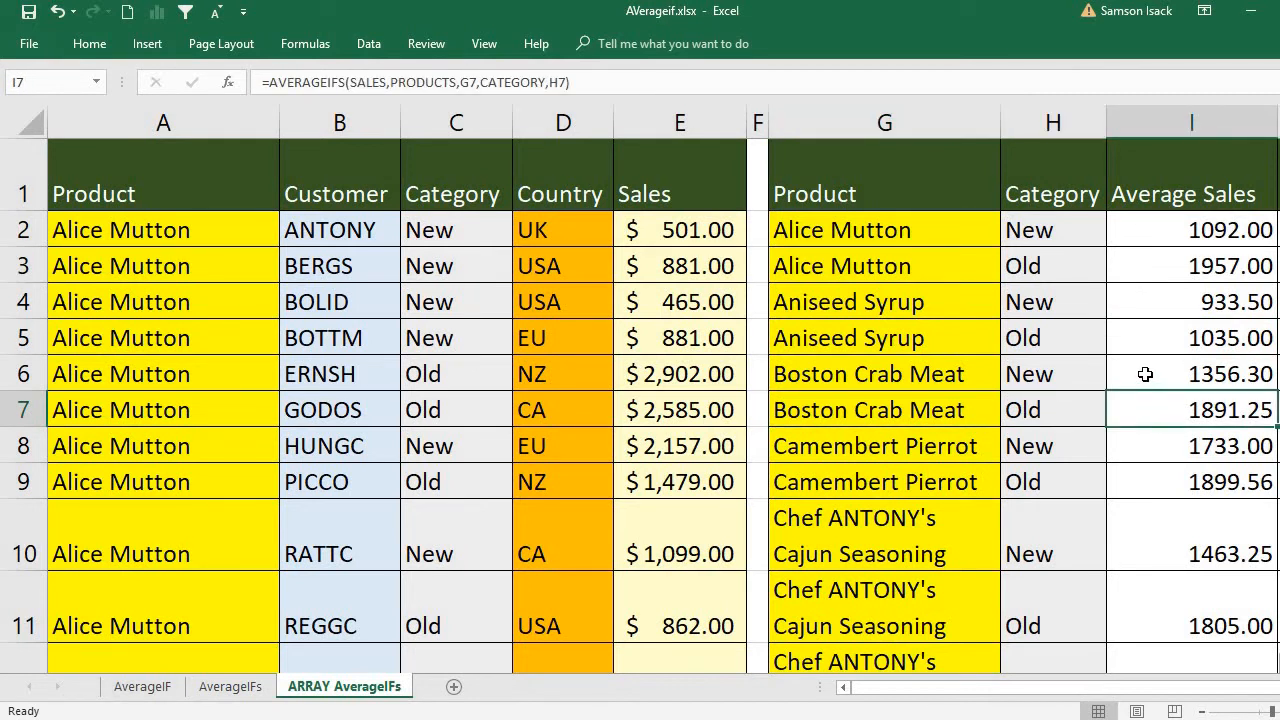
pyautogui.click(1145, 374)
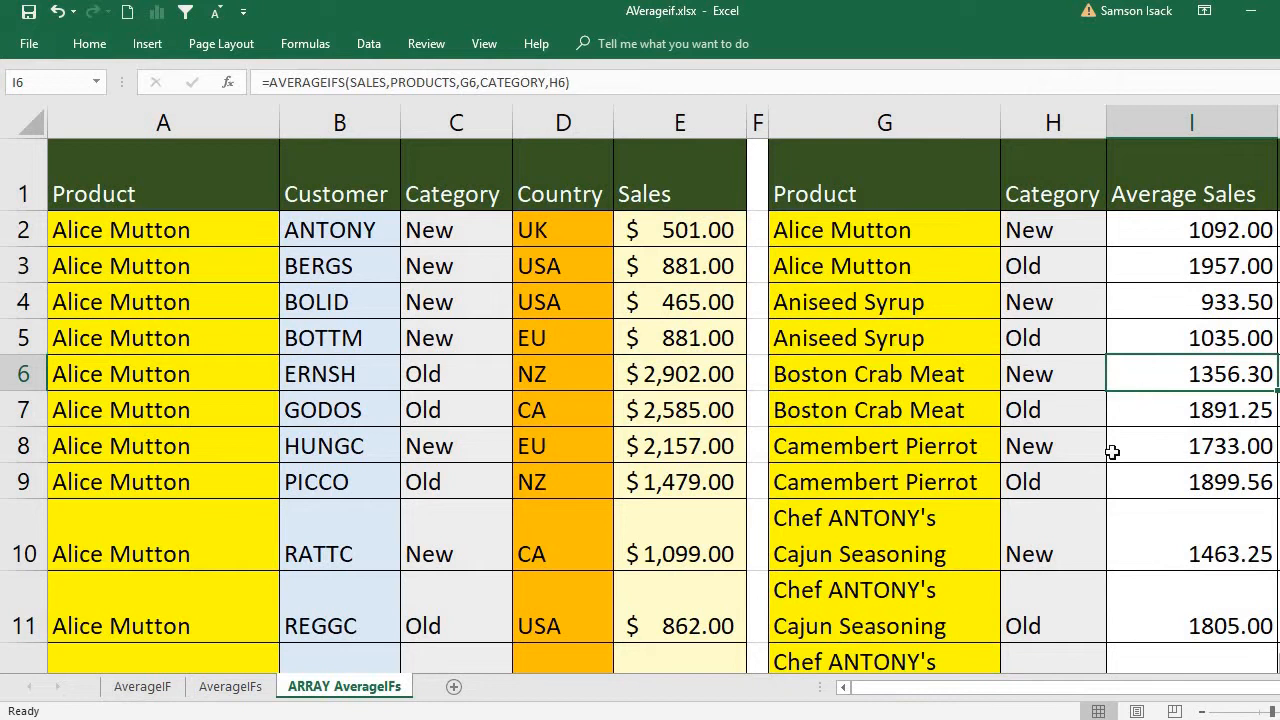
# - Inspect the copied AVERAGEIFS formulas further down the Average Sales column, in I9, I11 and I12
pyautogui.click(1130, 490)
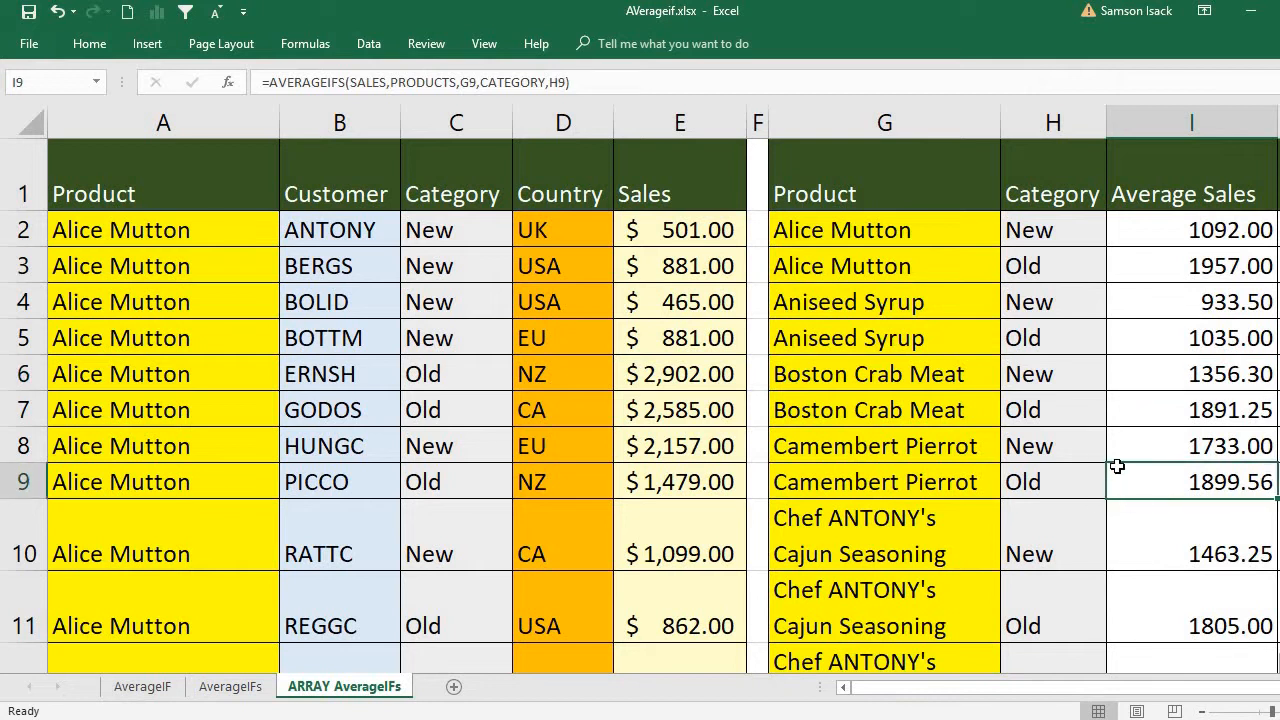
pyautogui.click(1126, 622)
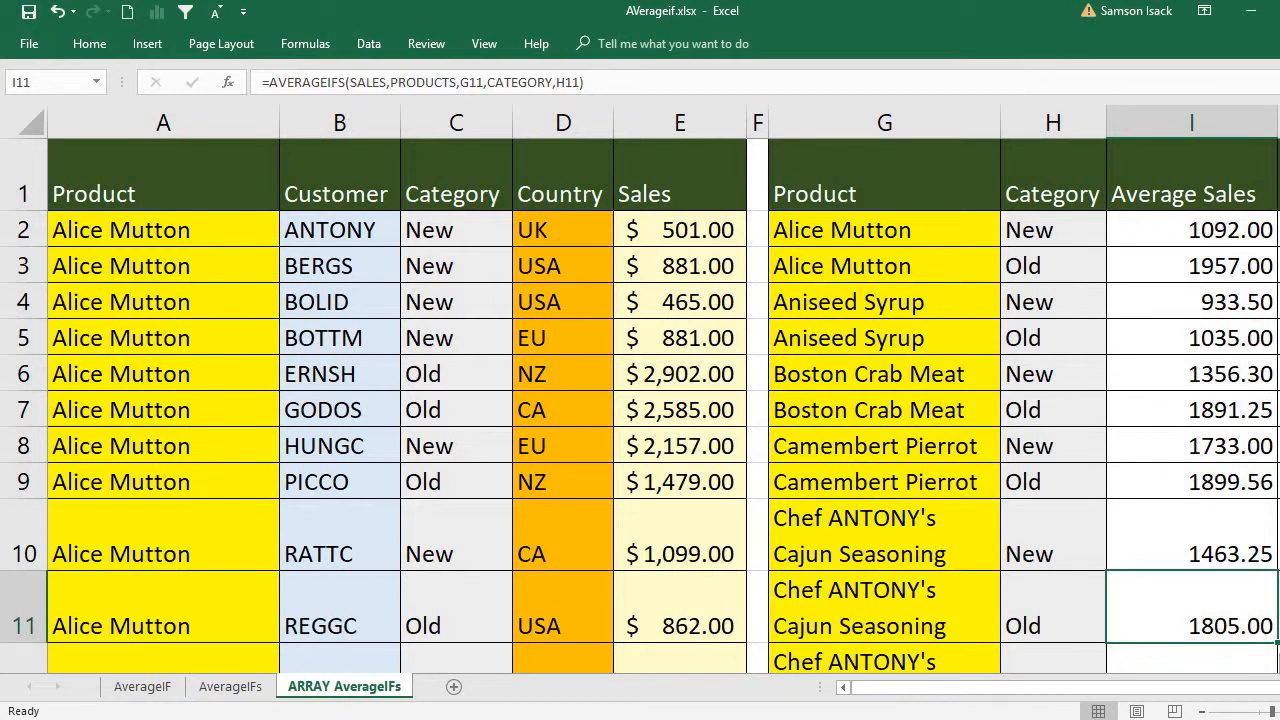
pyautogui.scroll(-1, 920, 460)
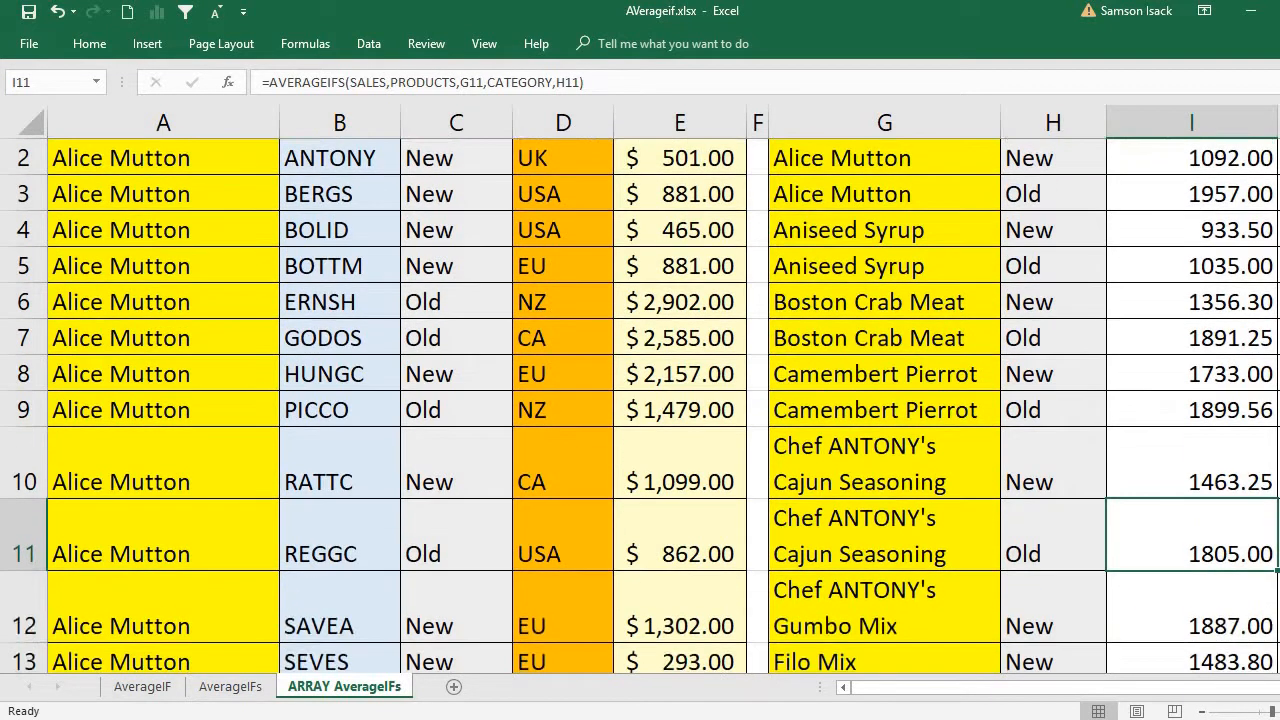
pyautogui.click(905, 552)
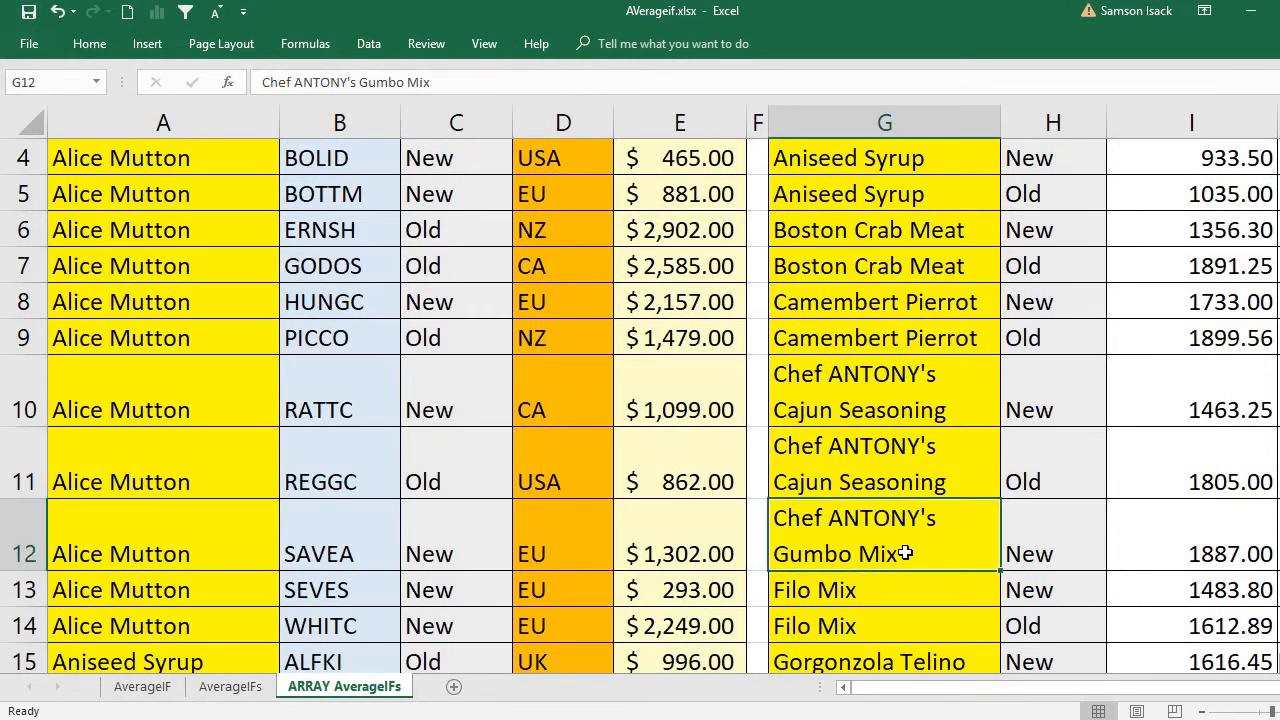
pyautogui.click(1164, 540)
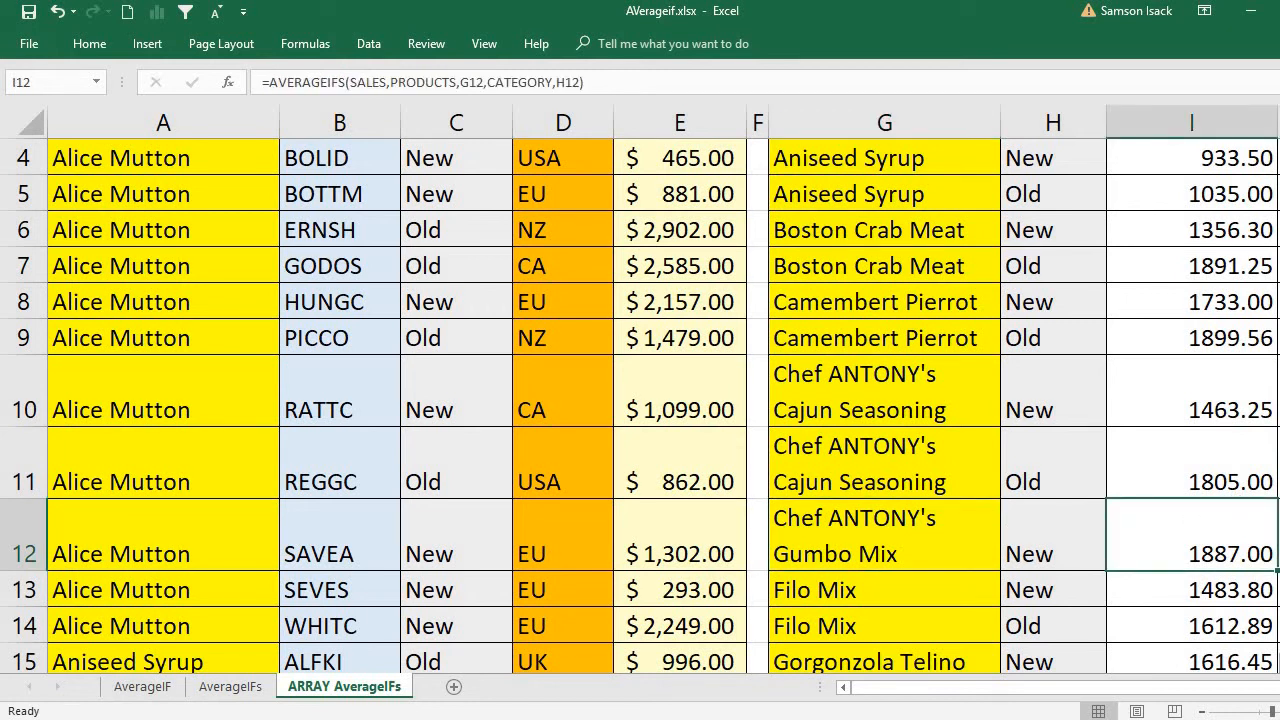
pyautogui.scroll(1, 1142, 268)
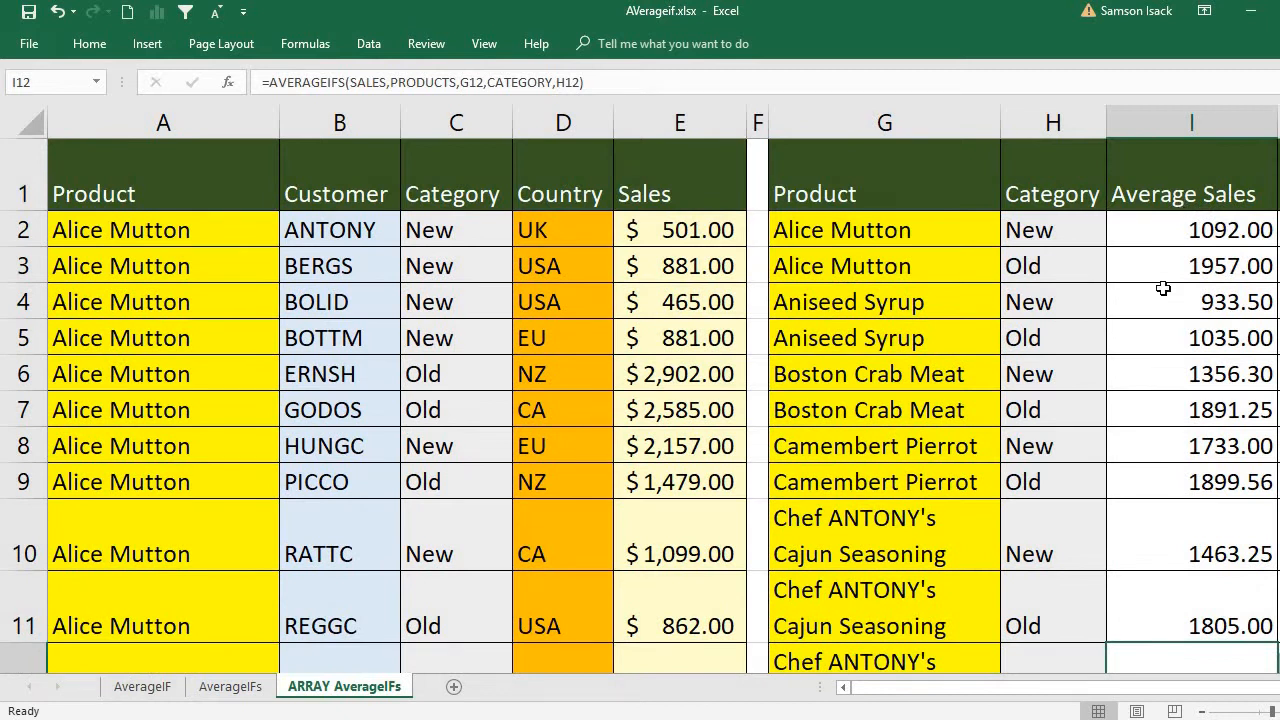
# - Widen column J so the Array Ave Sales header fits on one line, and select cell J2
pyautogui.click(1170, 237)
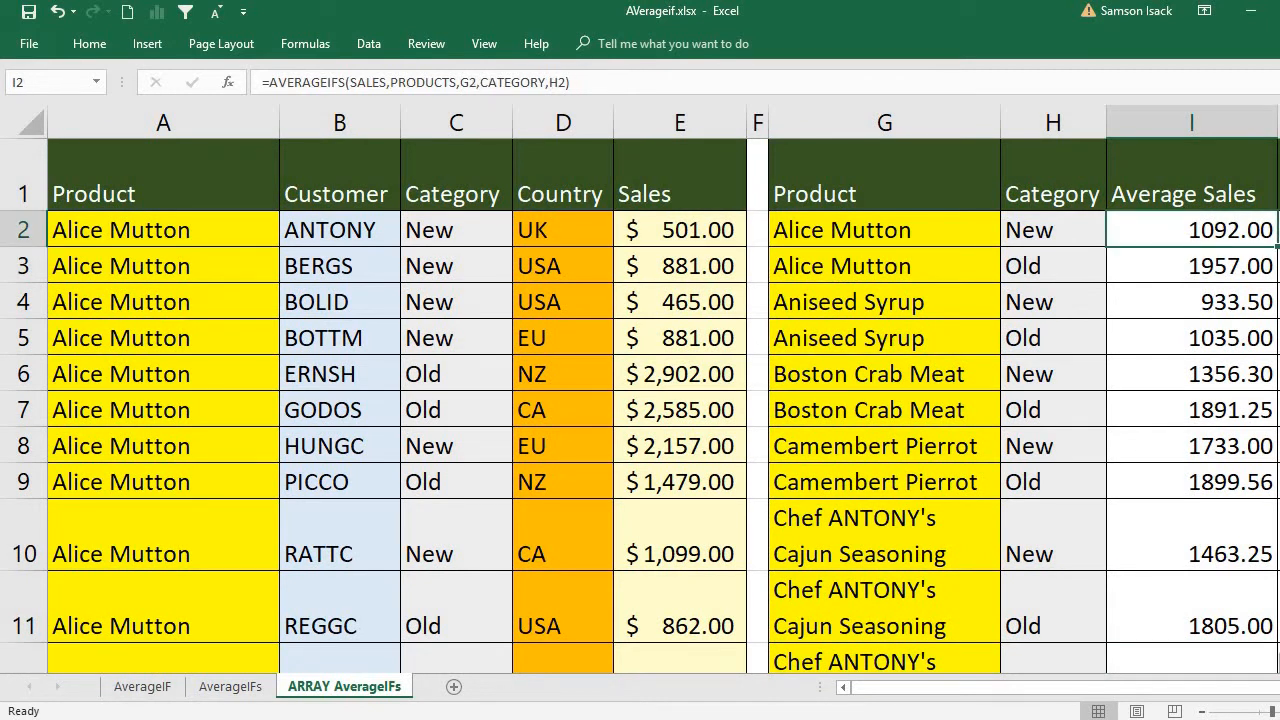
pyautogui.hscroll(1, 666, 389)
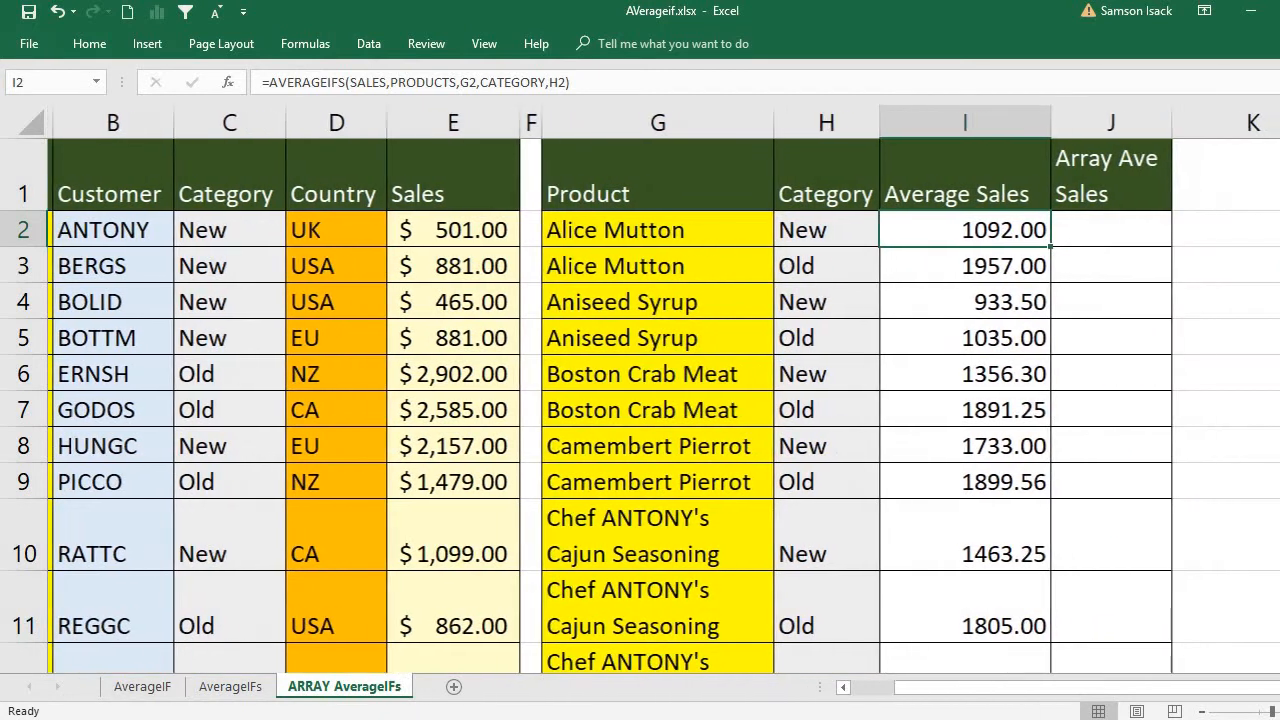
pyautogui.click(1159, 129)
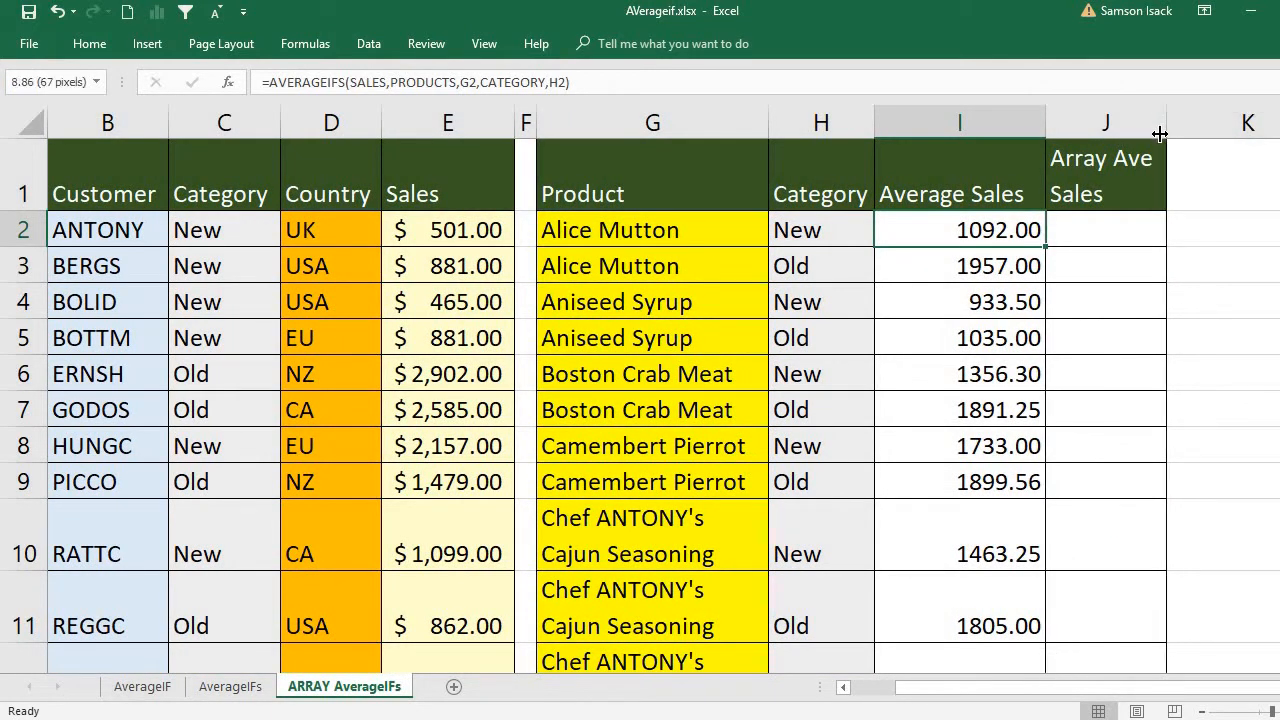
pyautogui.moveTo(1163, 127); pyautogui.dragTo(1225, 122)
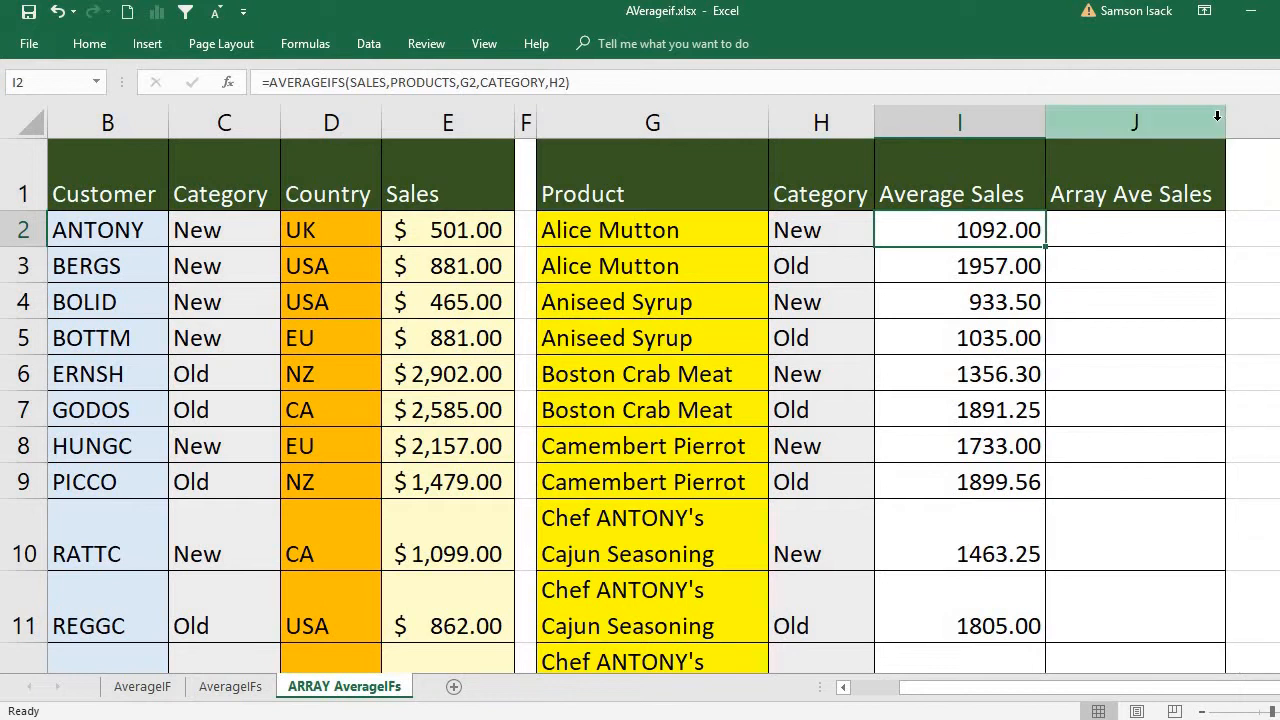
pyautogui.click(1144, 239)
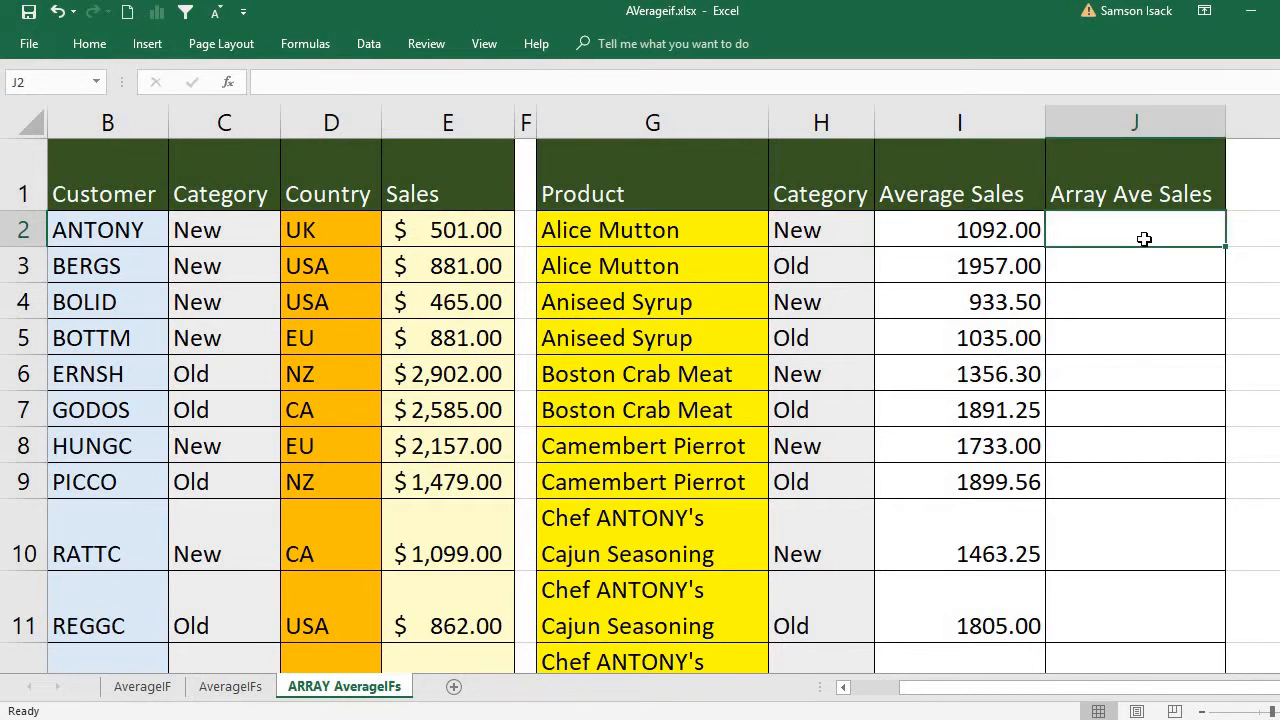
# - Open the AVERAGEIFS formulas in I2, I3 and I4 in turn to examine how their criteria references change by row
pyautogui.click(955, 231)
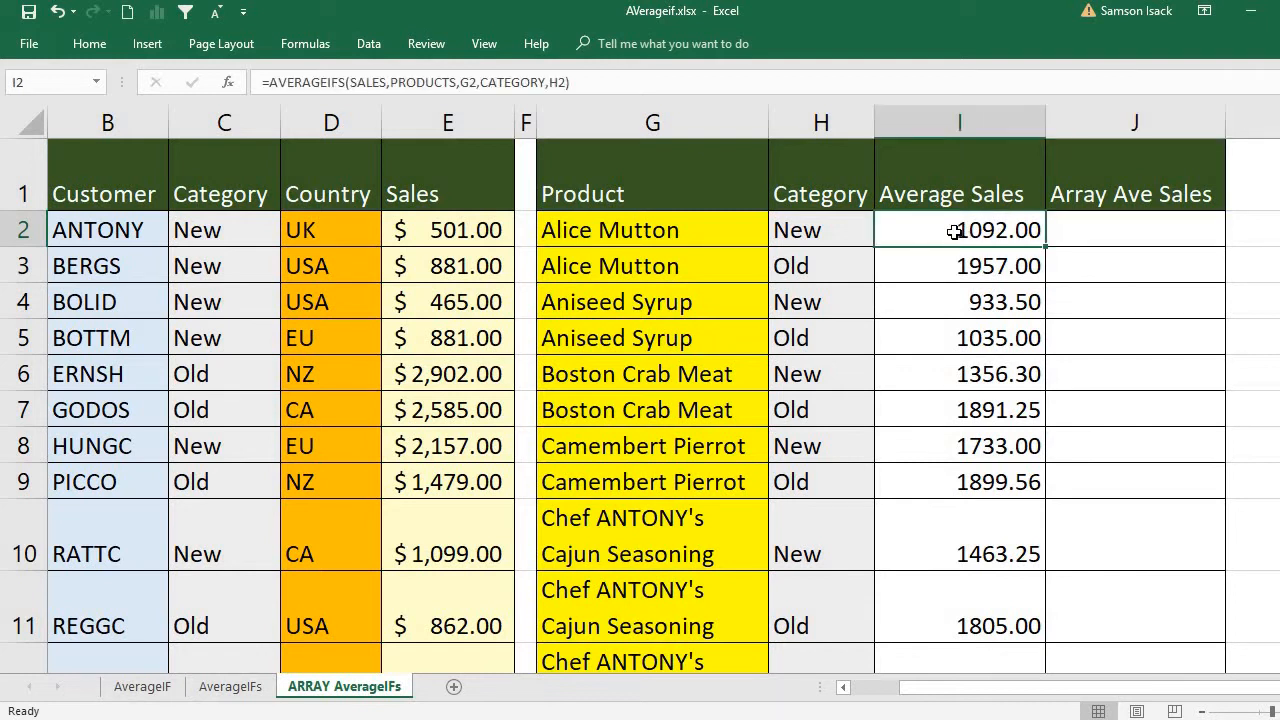
pyautogui.doubleClick(952, 232)
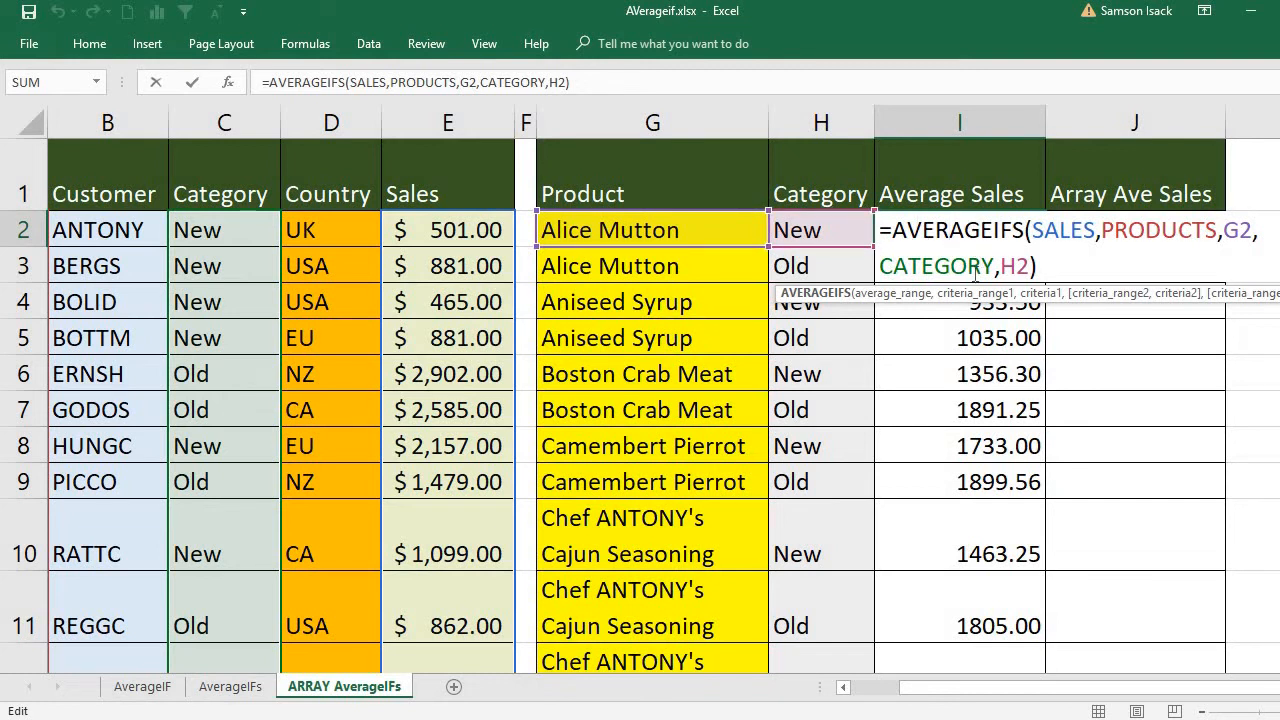
pyautogui.press('Return')
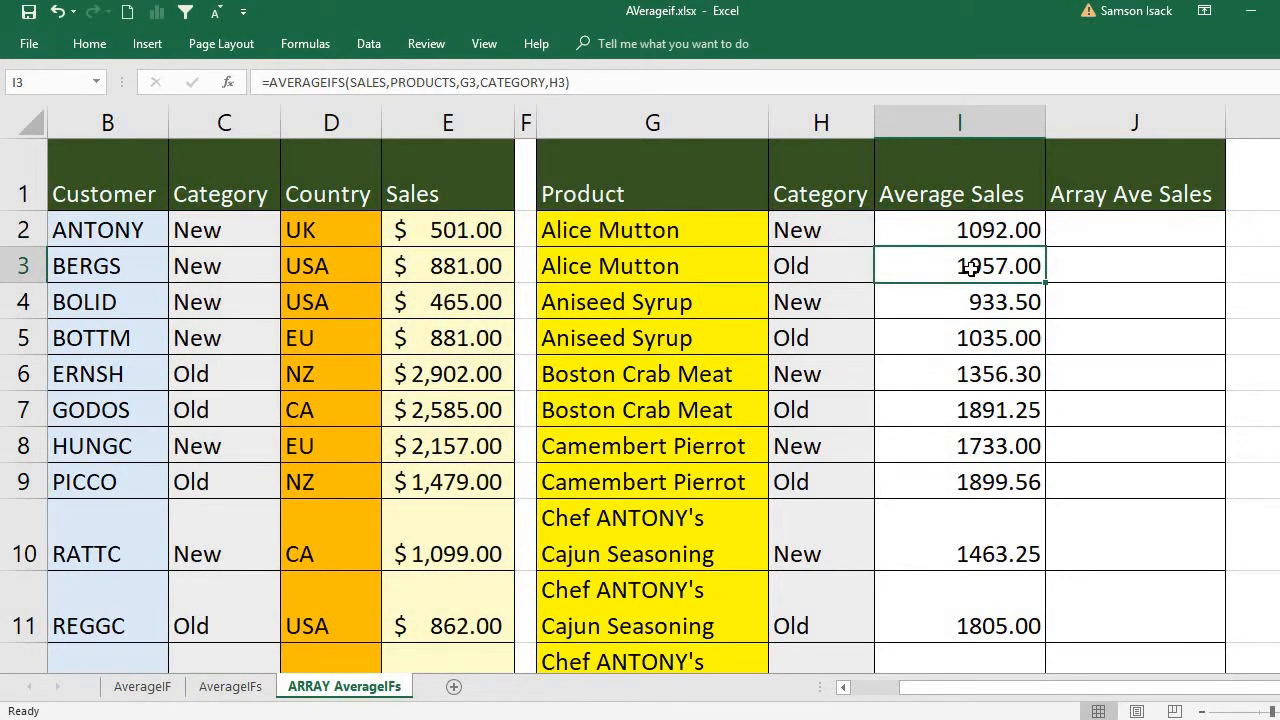
pyautogui.doubleClick(970, 268)
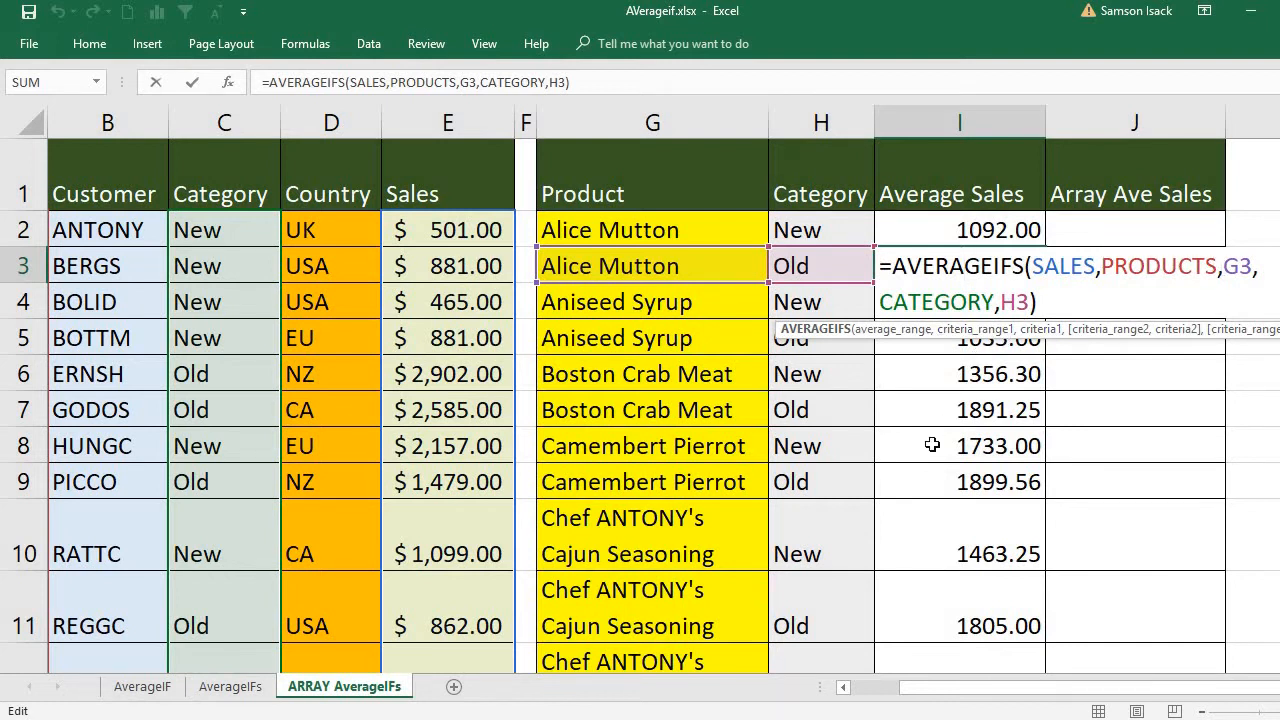
pyautogui.press('Return')
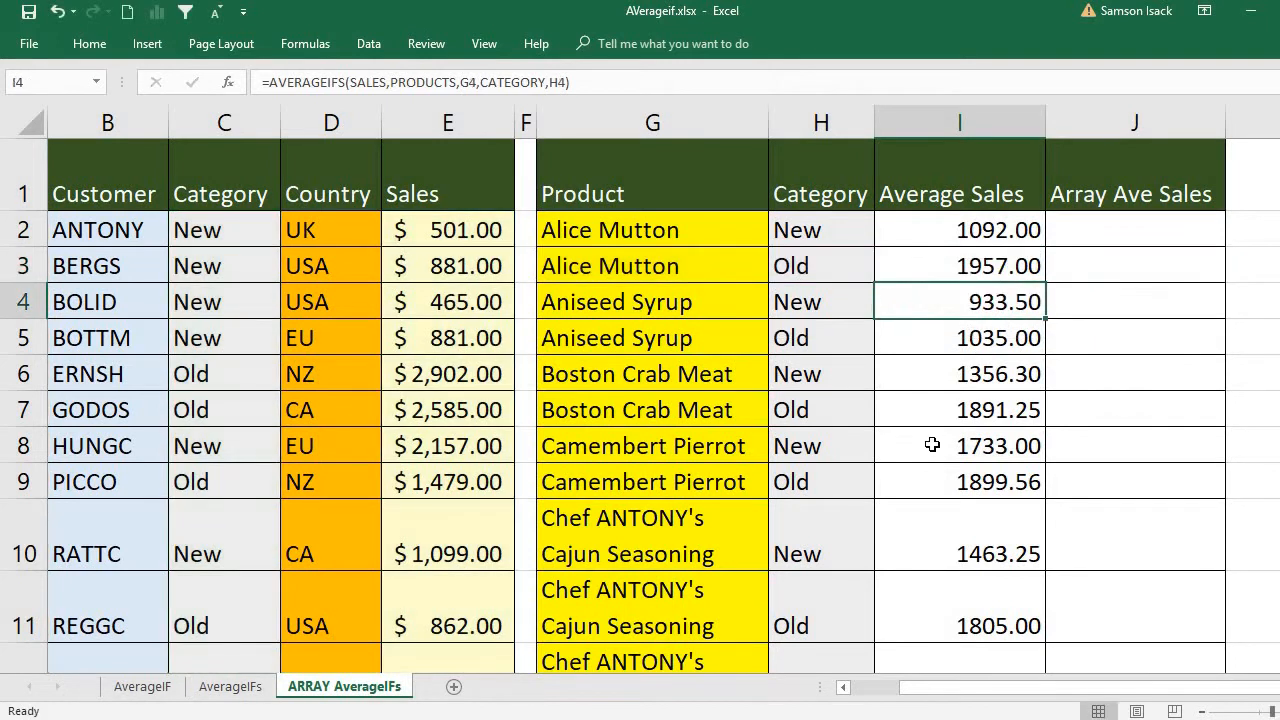
pyautogui.doubleClick(985, 301)
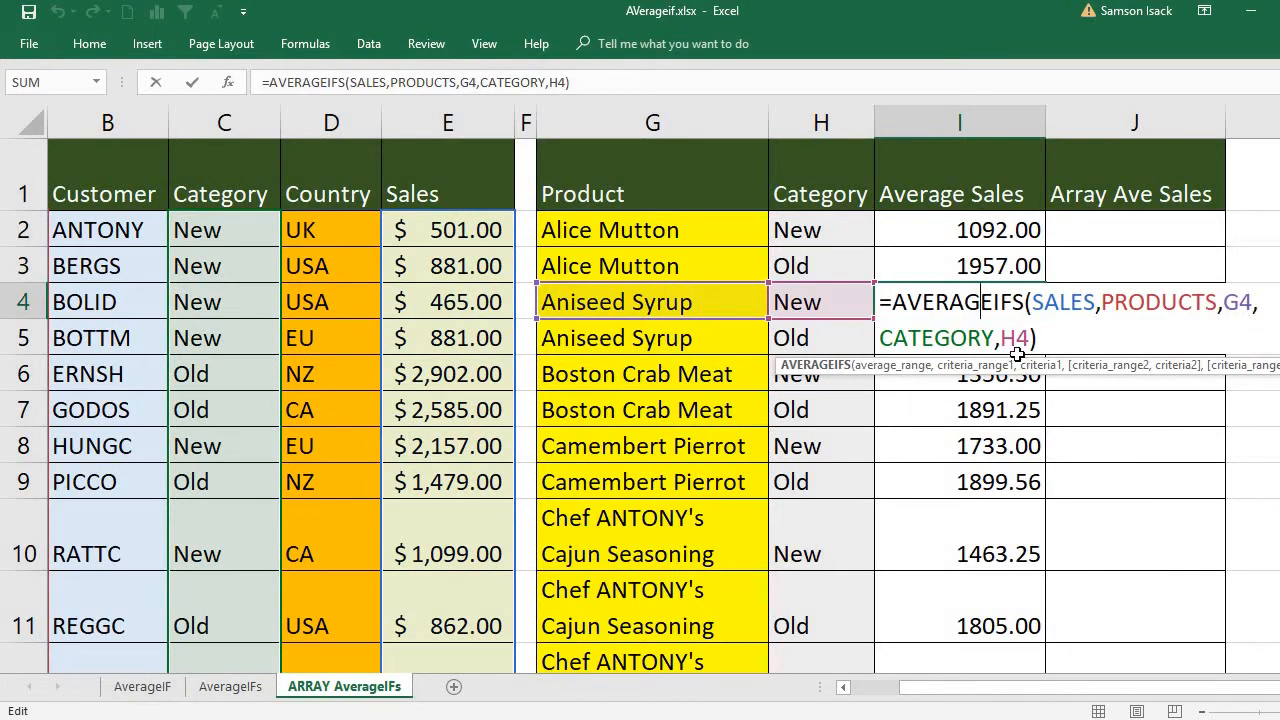
pyautogui.press('Return')
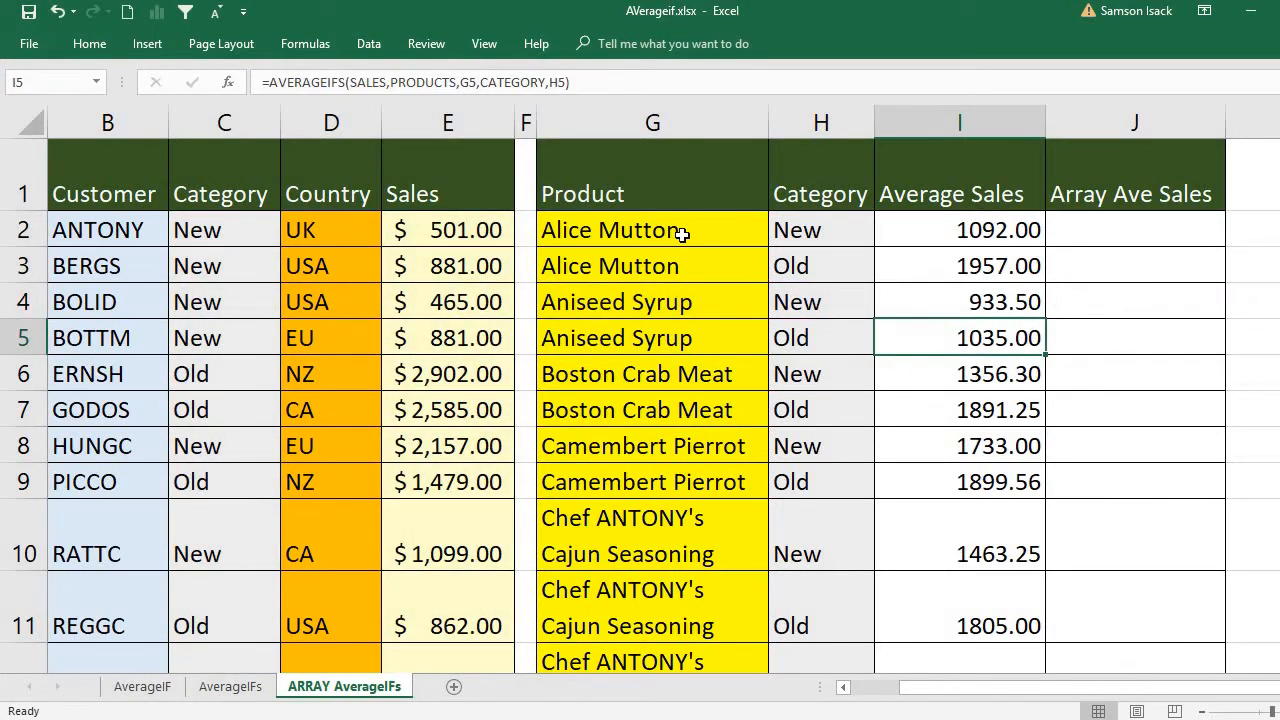
# - Review the product criteria in G2:G10 and category criteria in H2:H10 alongside the formulas in I2 and I3
pyautogui.moveTo(678, 231); pyautogui.dragTo(694, 520)
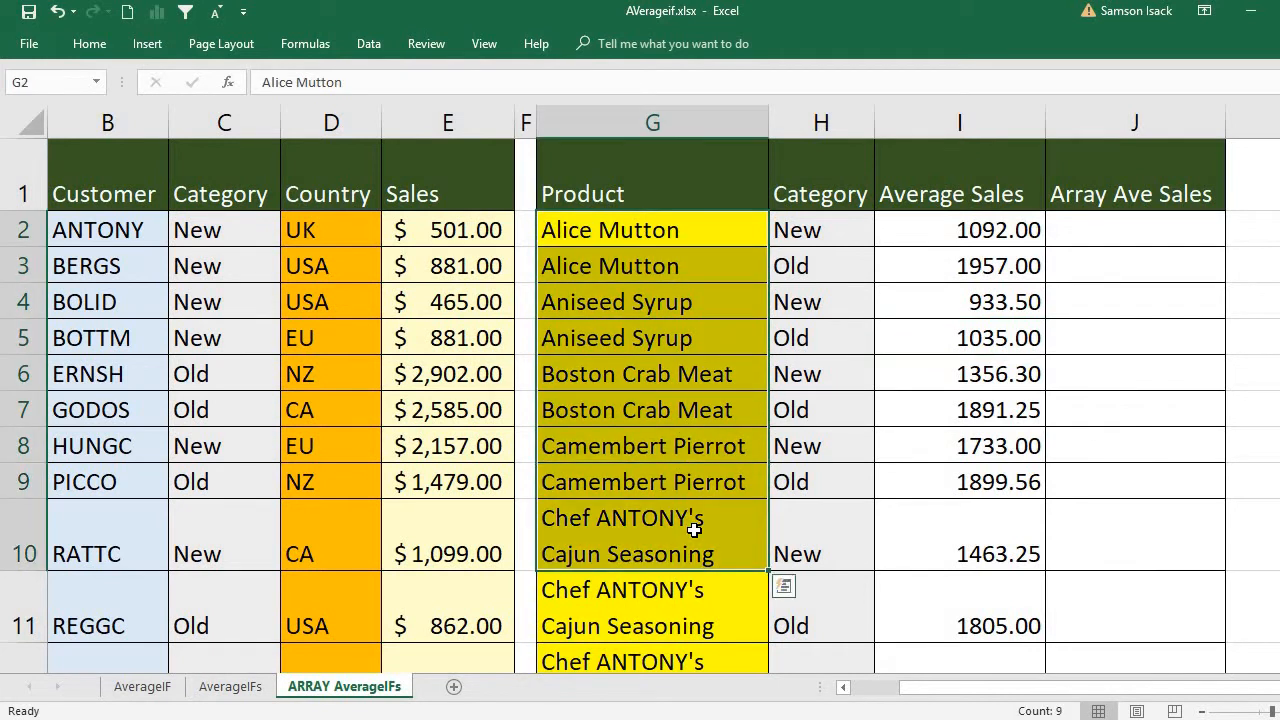
pyautogui.click(823, 230)
pyautogui.moveTo(813, 359); pyautogui.dragTo(804, 516)
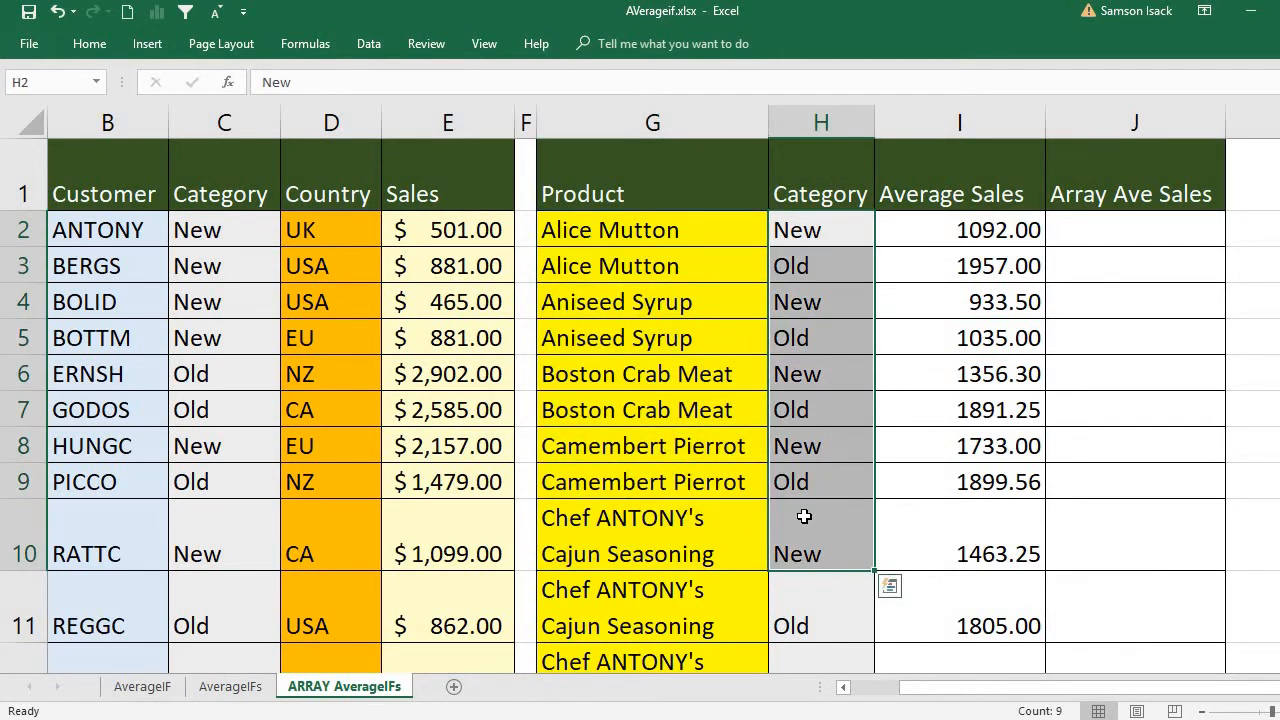
pyautogui.click(970, 228)
pyautogui.click(988, 265)
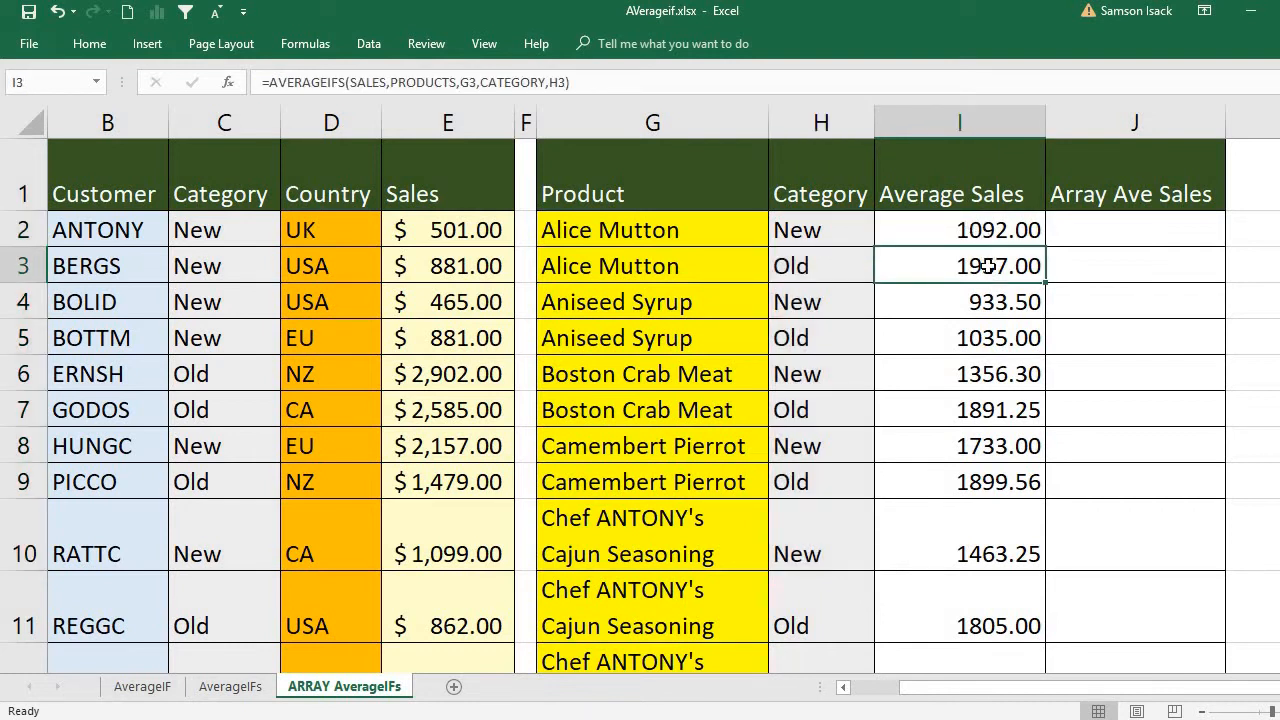
pyautogui.click(994, 217)
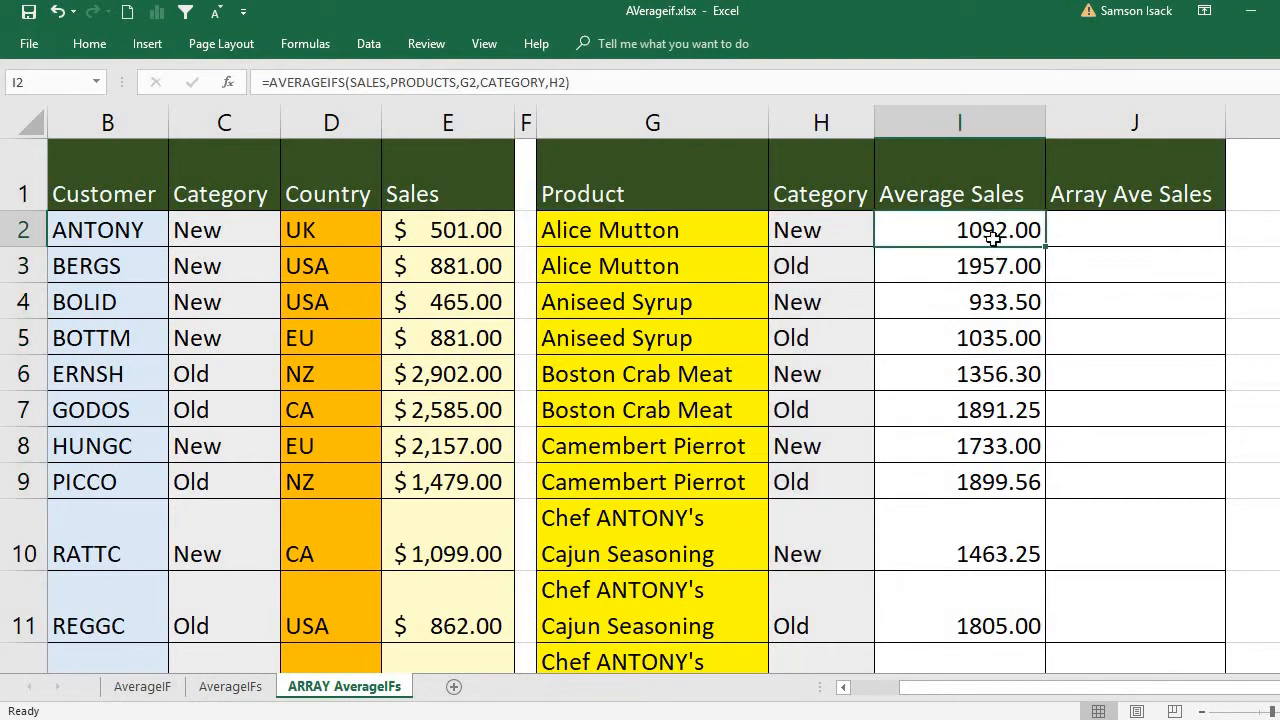
# - Compare the products in column G with the averages in I2:I10 and the empty Array Ave Sales cells J2:J8
pyautogui.moveTo(679, 221); pyautogui.dragTo(654, 503)
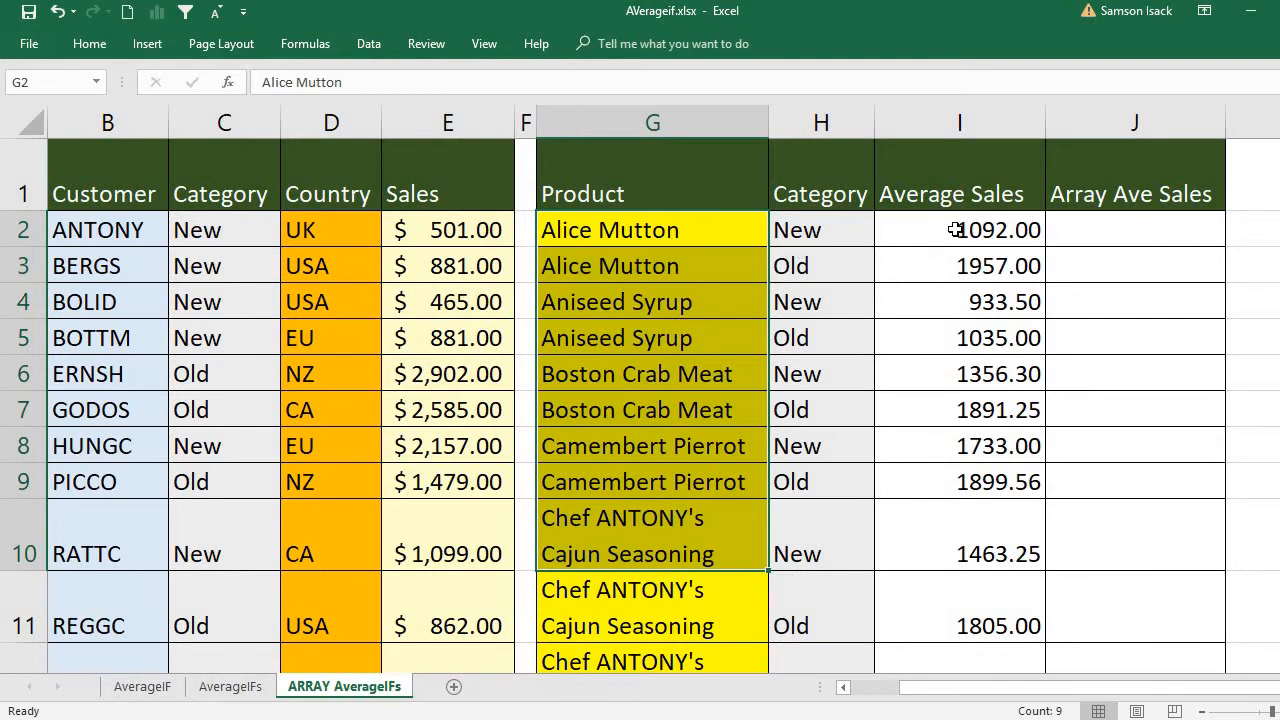
pyautogui.moveTo(951, 238); pyautogui.dragTo(977, 521)
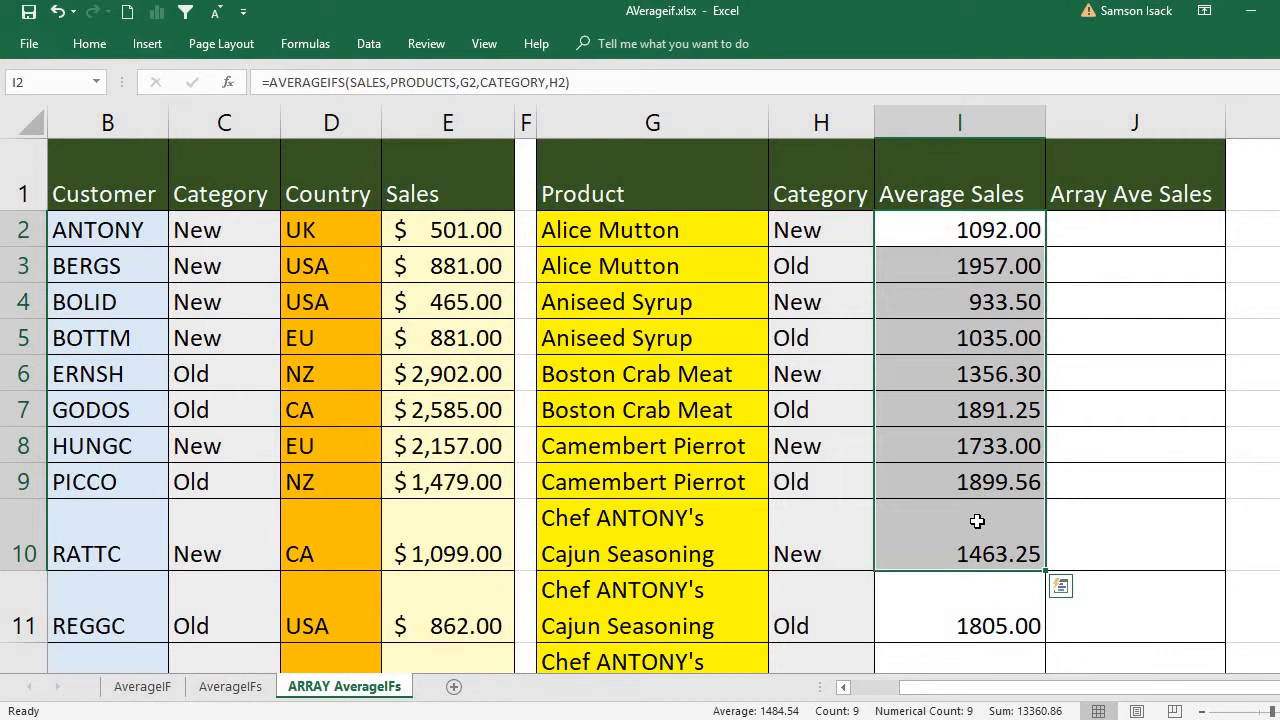
pyautogui.click(970, 228)
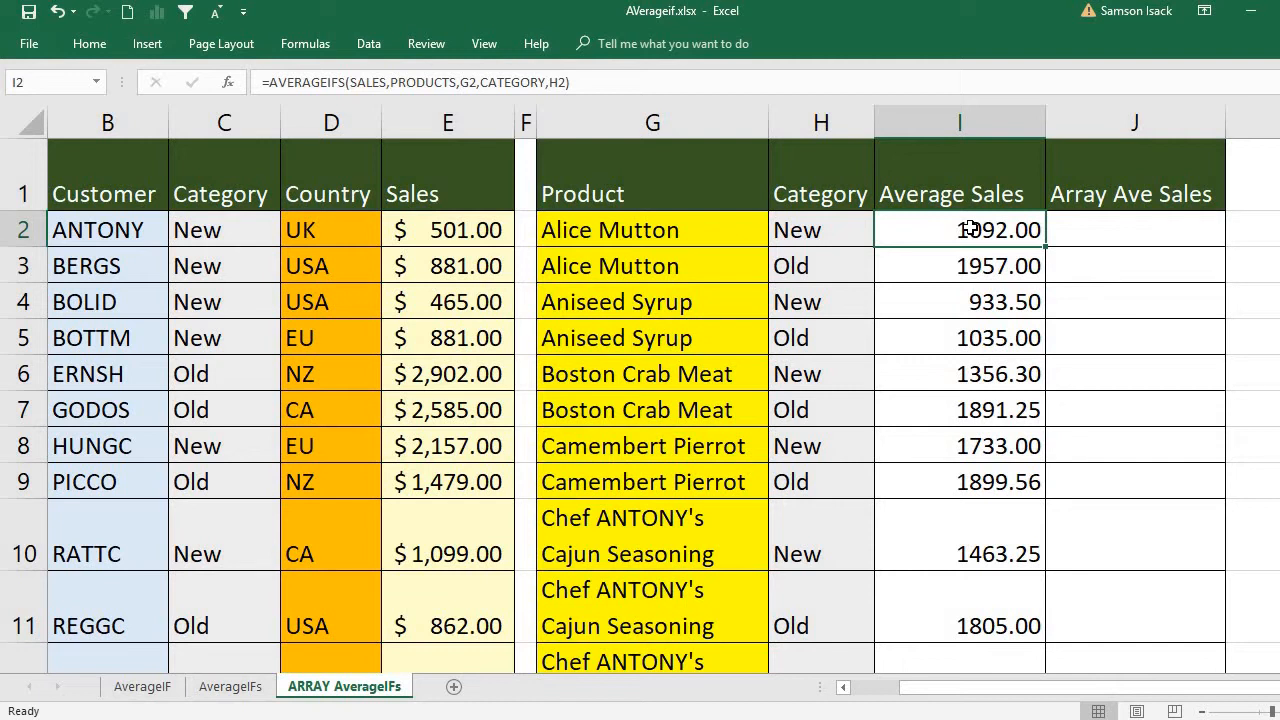
pyautogui.click(1110, 230)
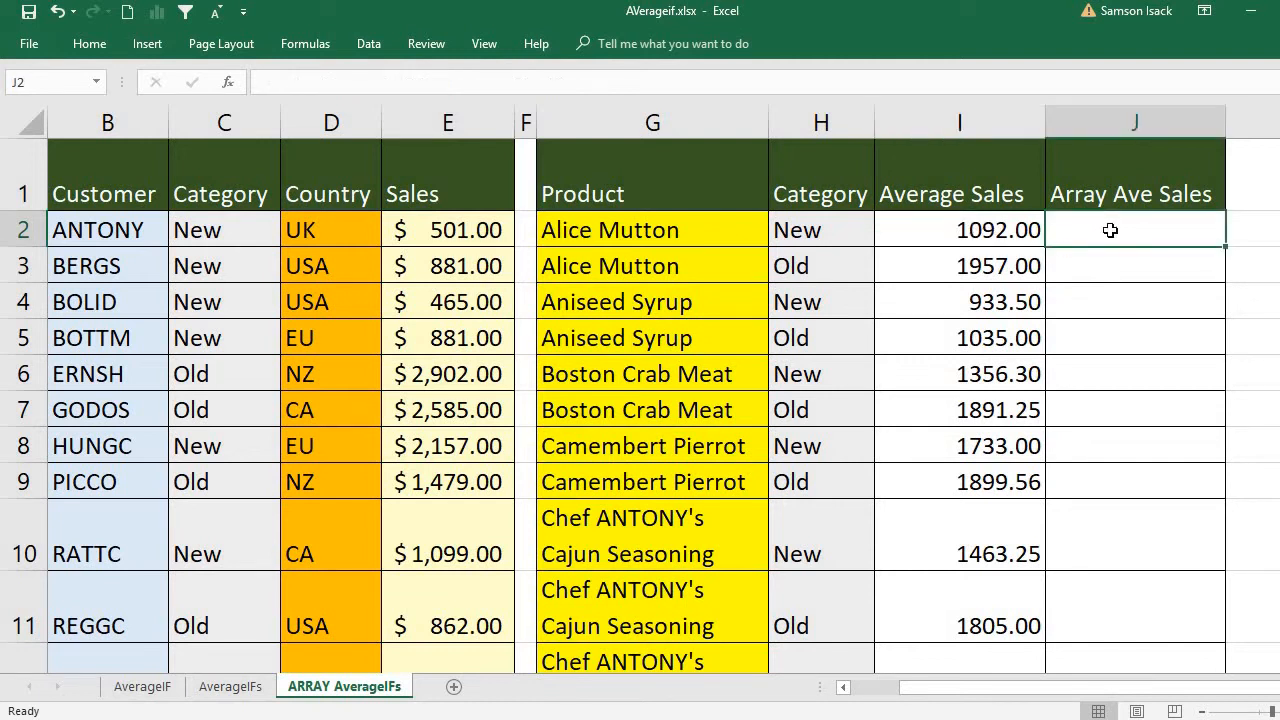
pyautogui.moveTo(1110, 230); pyautogui.dragTo(1144, 442)
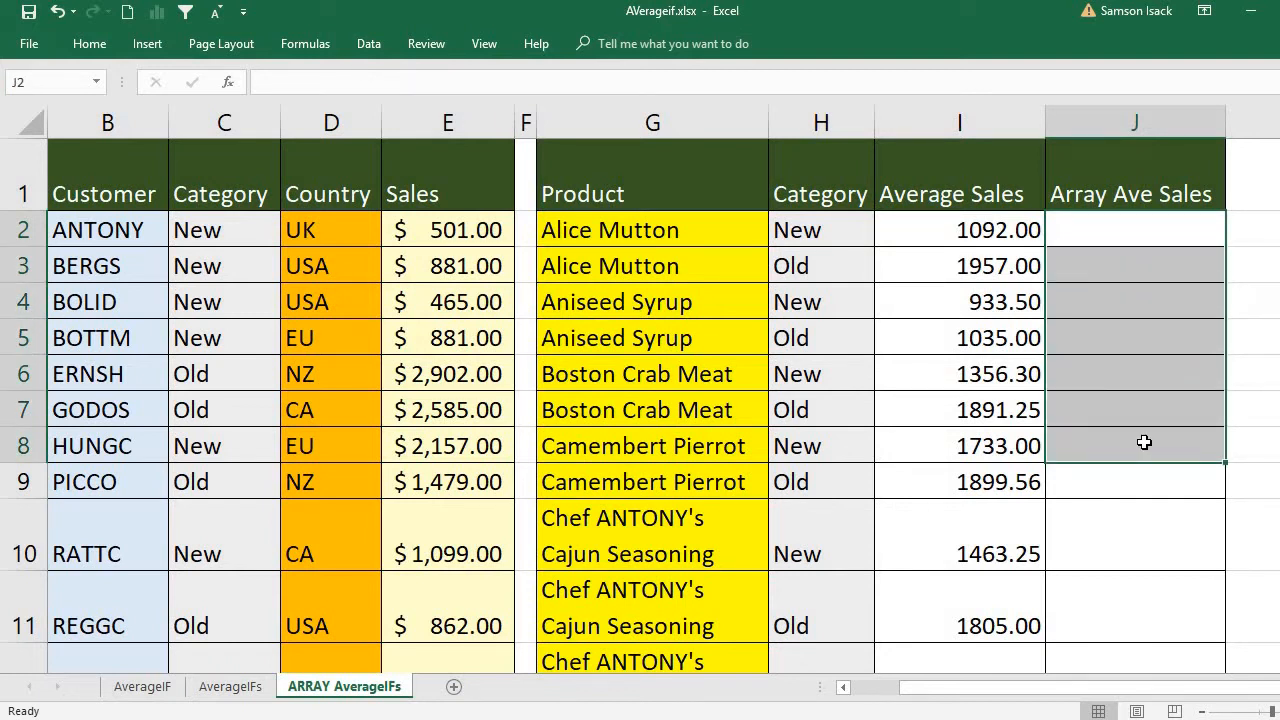
pyautogui.click(721, 226)
pyautogui.moveTo(721, 226); pyautogui.dragTo(740, 446)
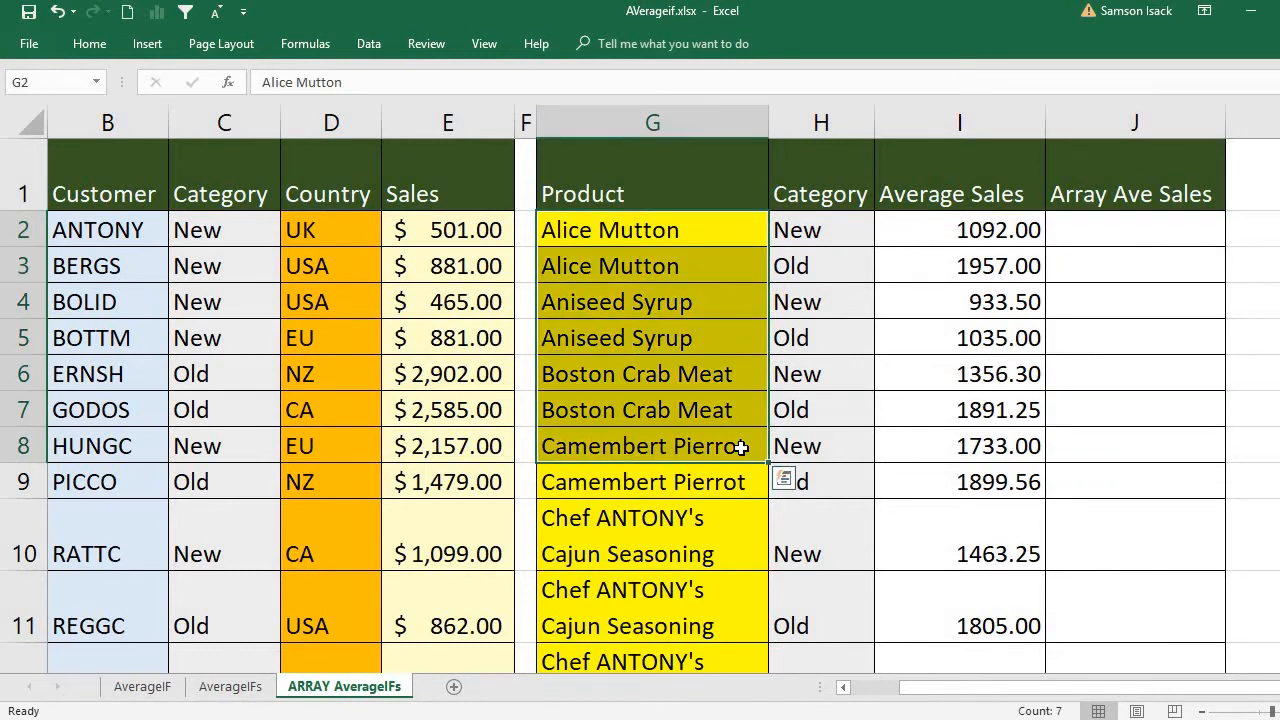
pyautogui.click(1109, 224)
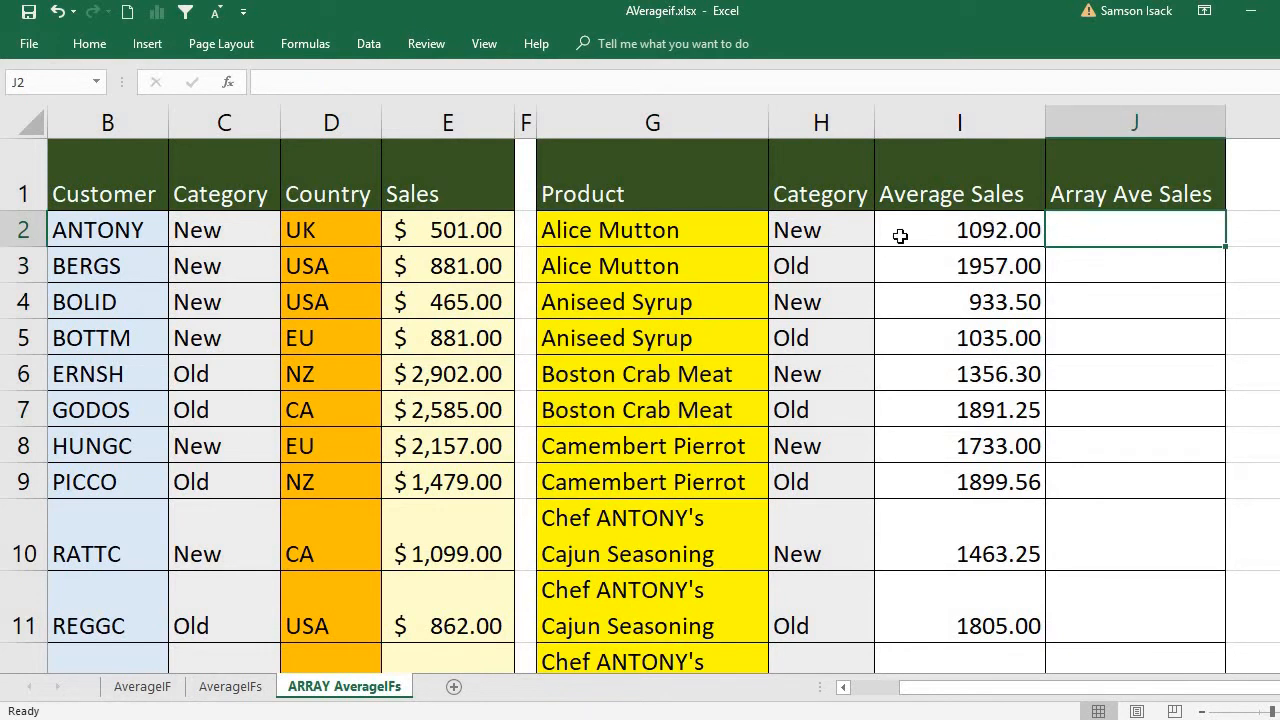
# - Open the AVERAGEIFS formula in I2 to examine its single-cell criteria, close it, and select J2
pyautogui.doubleClick(975, 230)
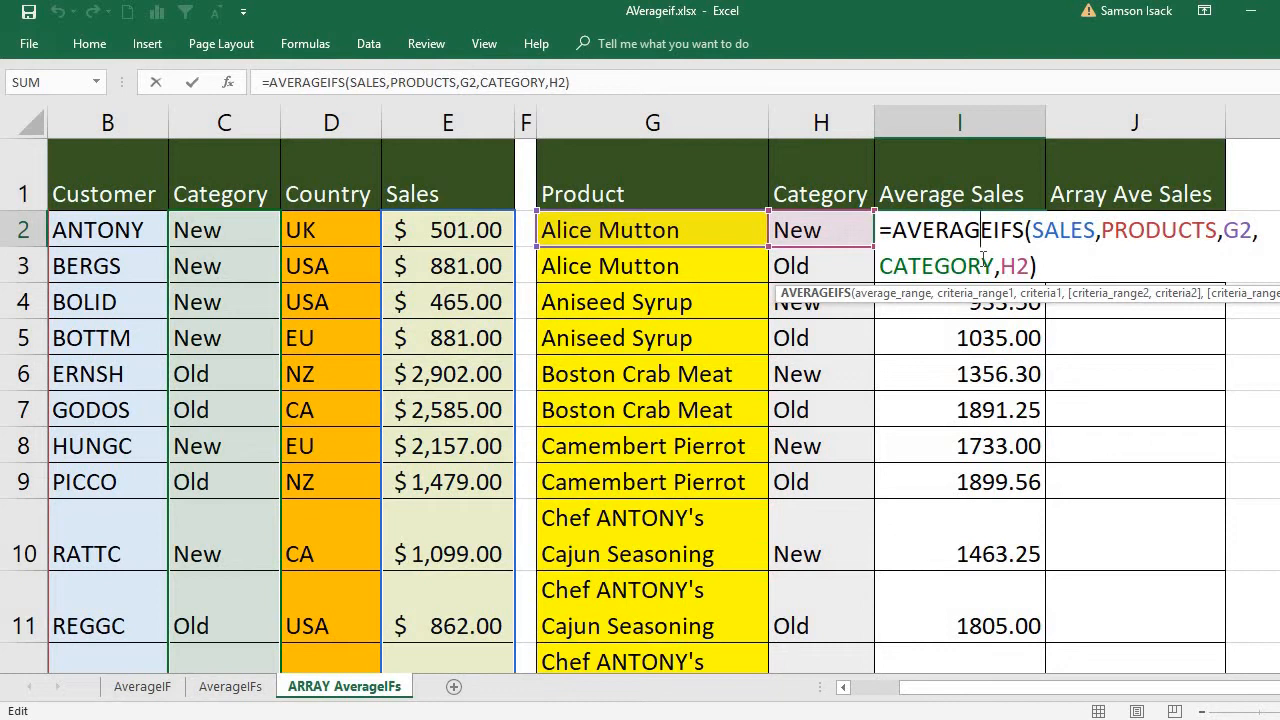
pyautogui.press('Return')
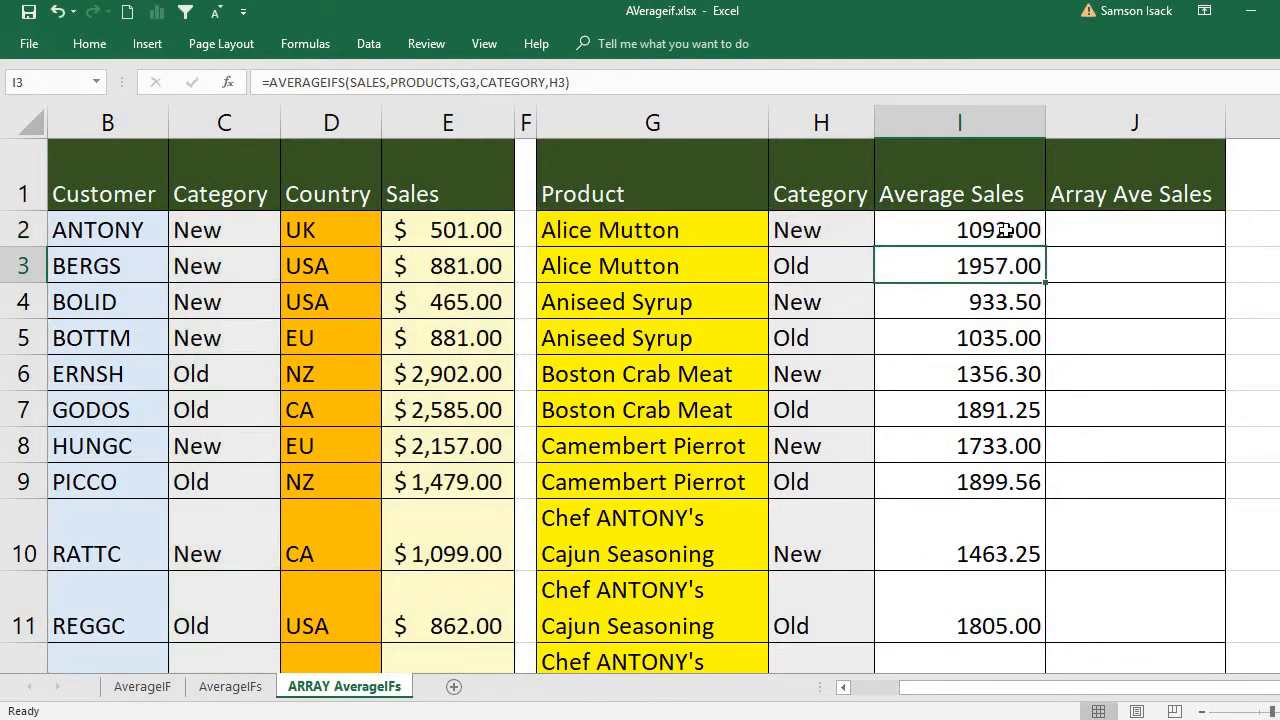
pyautogui.click(1072, 222)
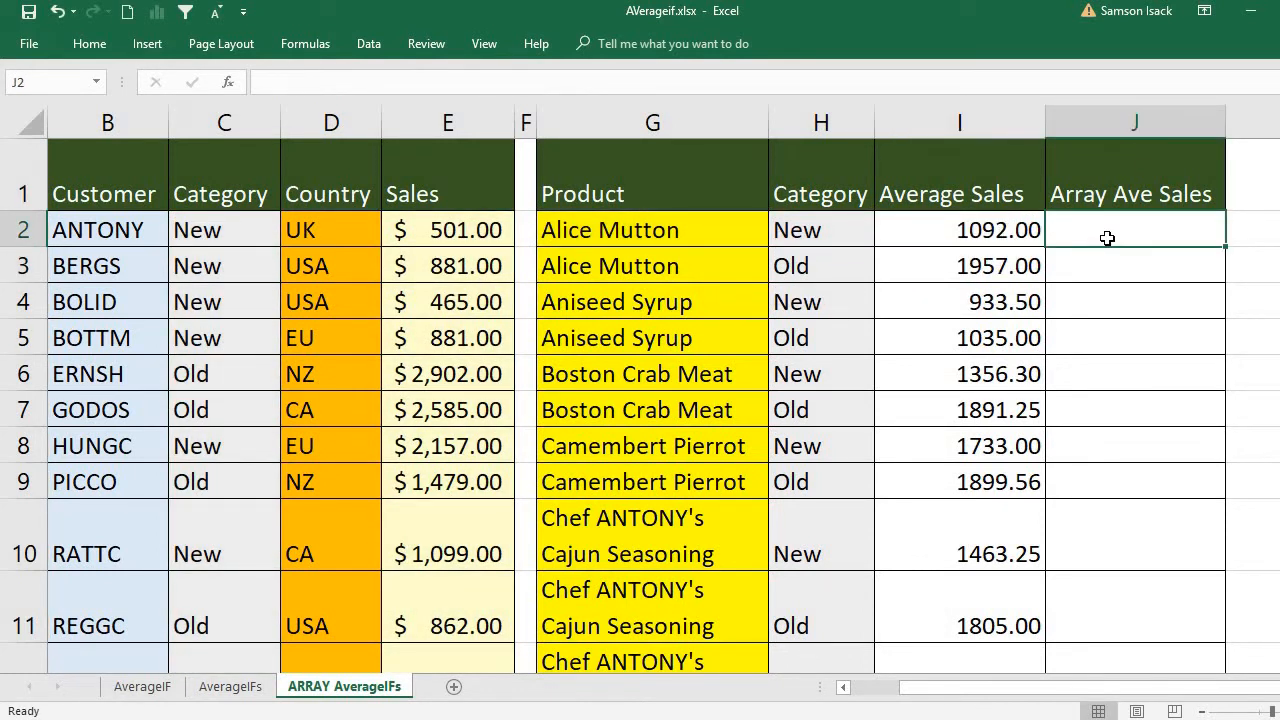
# - Review the product and category criteria in columns G and H, including the pairs in G2:H2 and G3:H3
pyautogui.moveTo(697, 234); pyautogui.dragTo(705, 530)
pyautogui.moveTo(829, 222); pyautogui.dragTo(860, 489)
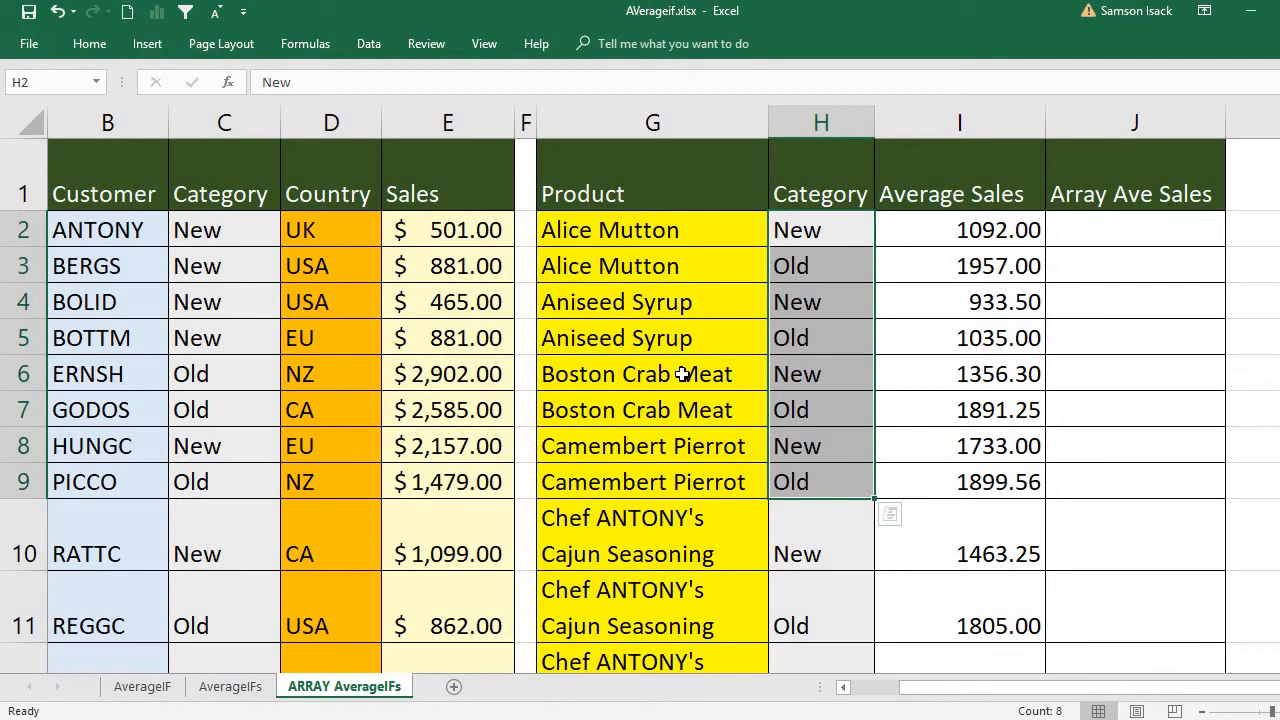
pyautogui.moveTo(670, 232); pyautogui.dragTo(690, 520)
pyautogui.click(706, 240)
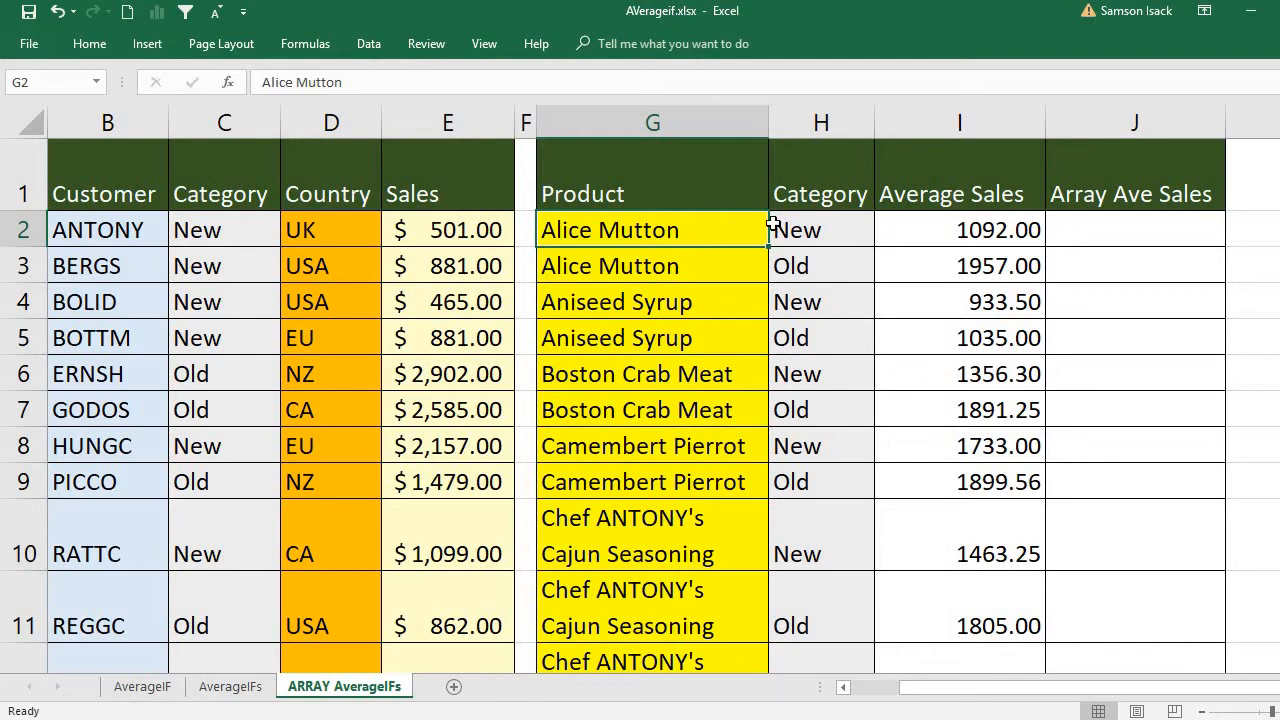
pyautogui.moveTo(762, 226); pyautogui.dragTo(806, 222)
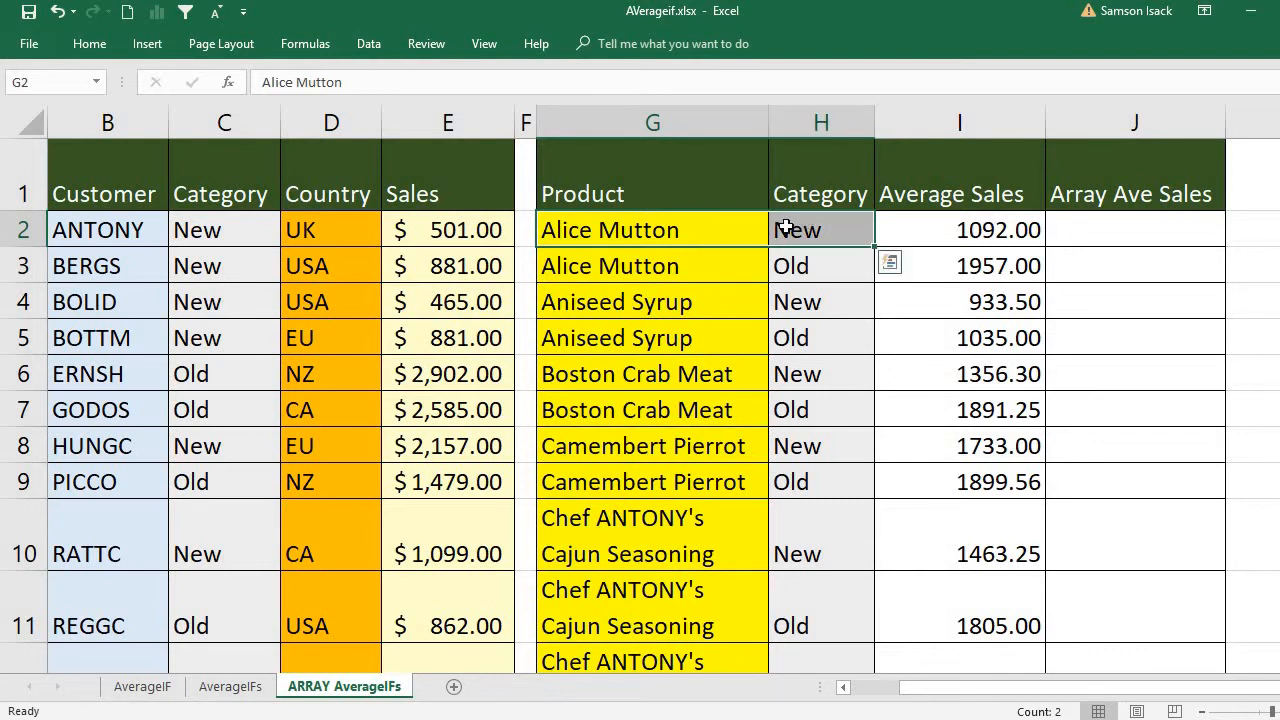
pyautogui.click(707, 272)
pyautogui.moveTo(797, 266); pyautogui.dragTo(800, 264)
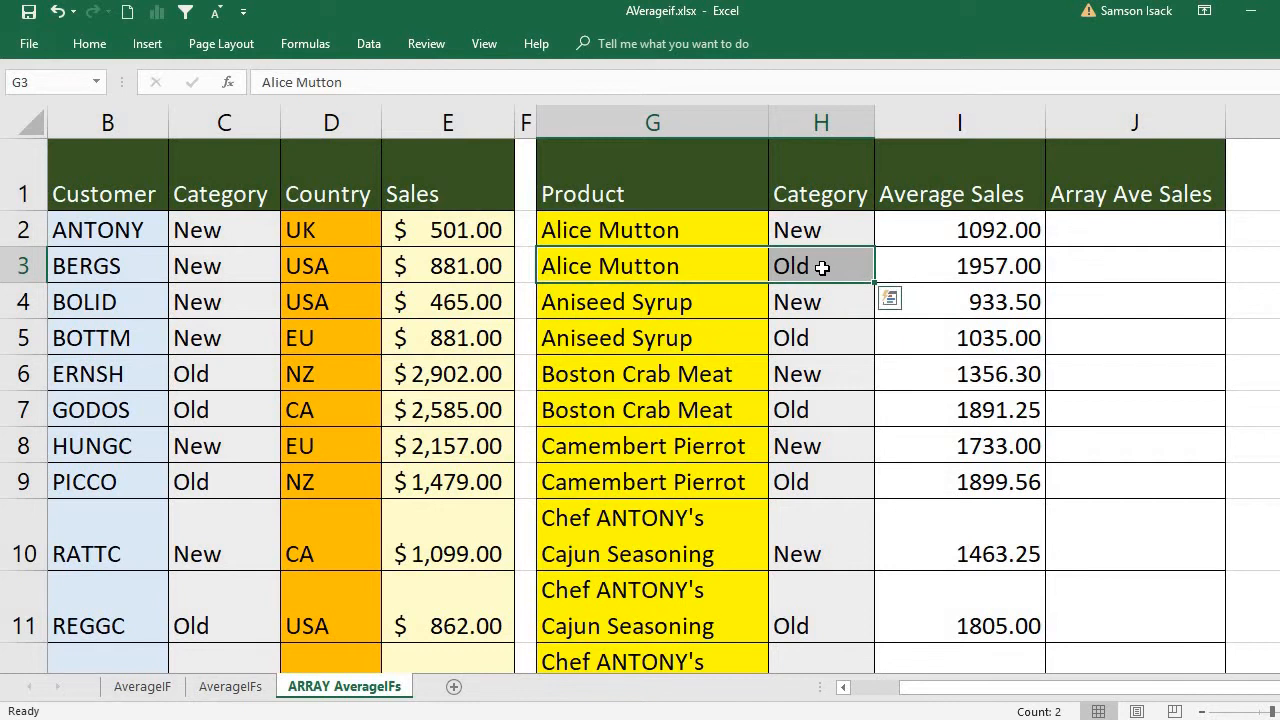
pyautogui.moveTo(683, 222); pyautogui.dragTo(714, 475)
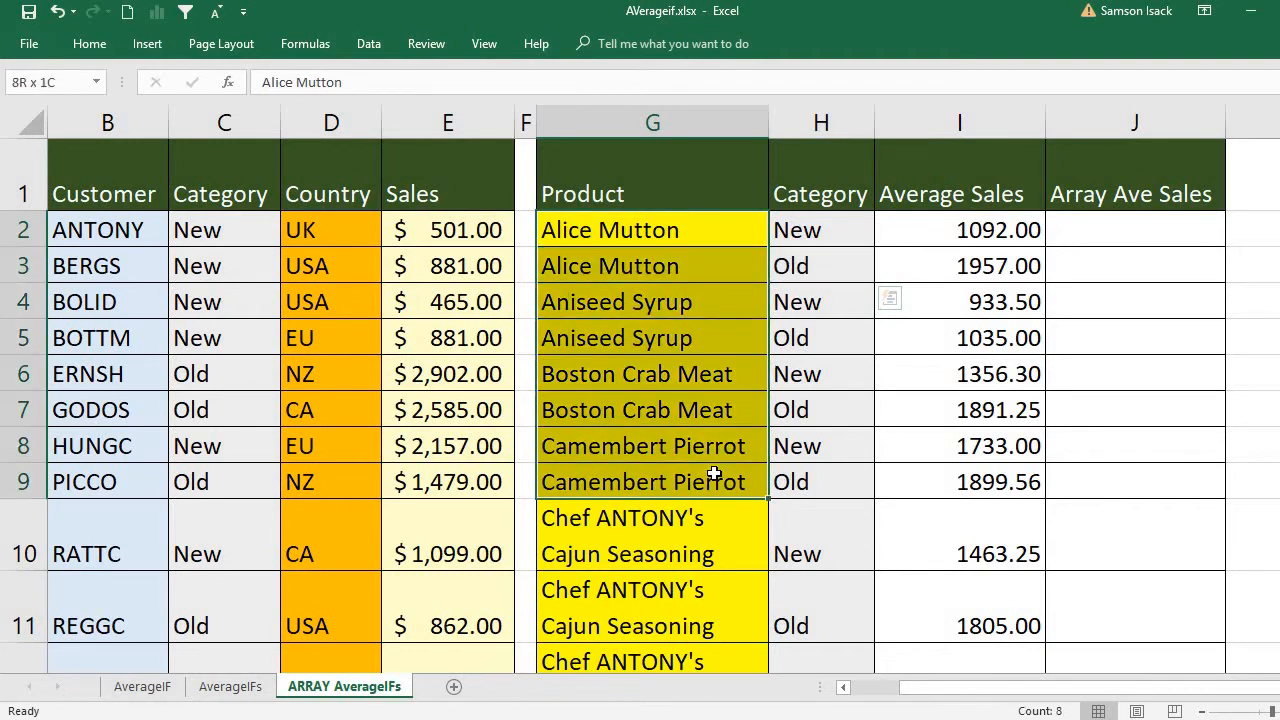
pyautogui.click(811, 234)
pyautogui.keyDown('shift'); pyautogui.click(836, 395); pyautogui.keyUp('shift')
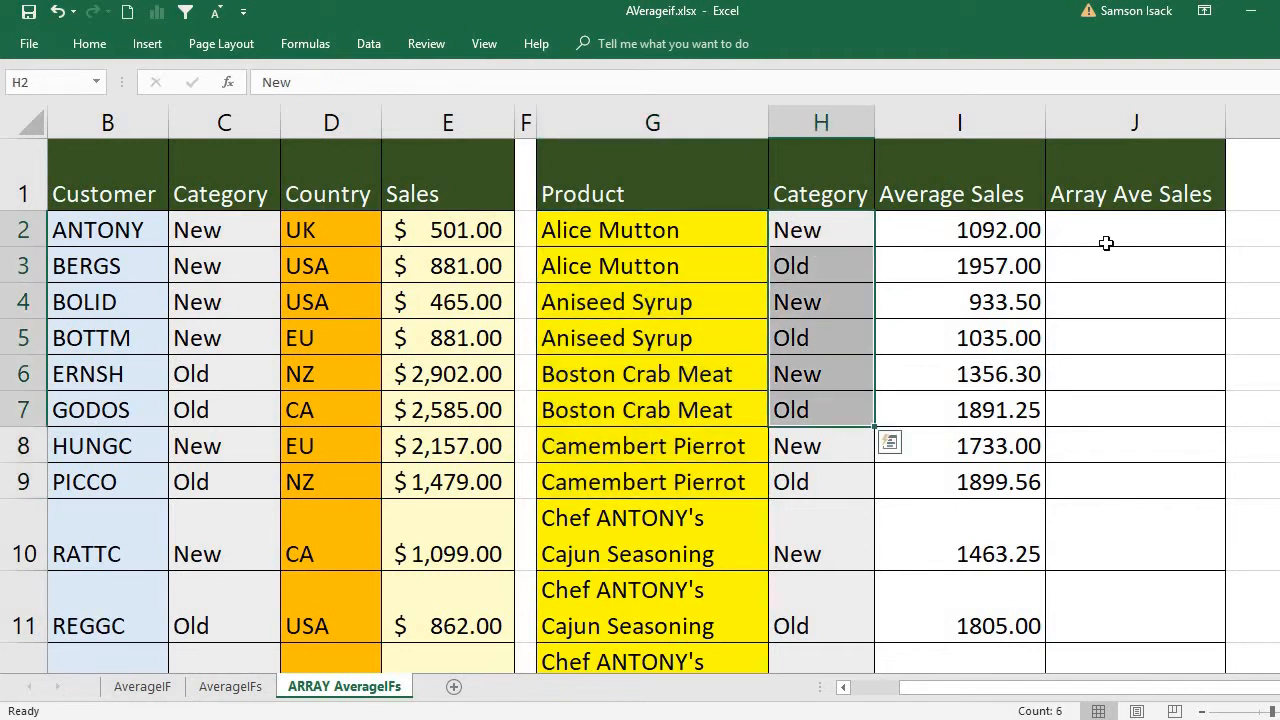
# - Look over the Array Ave Sales column from J2 downward and compare it with the single-cell formula in I2
pyautogui.click(1136, 231)
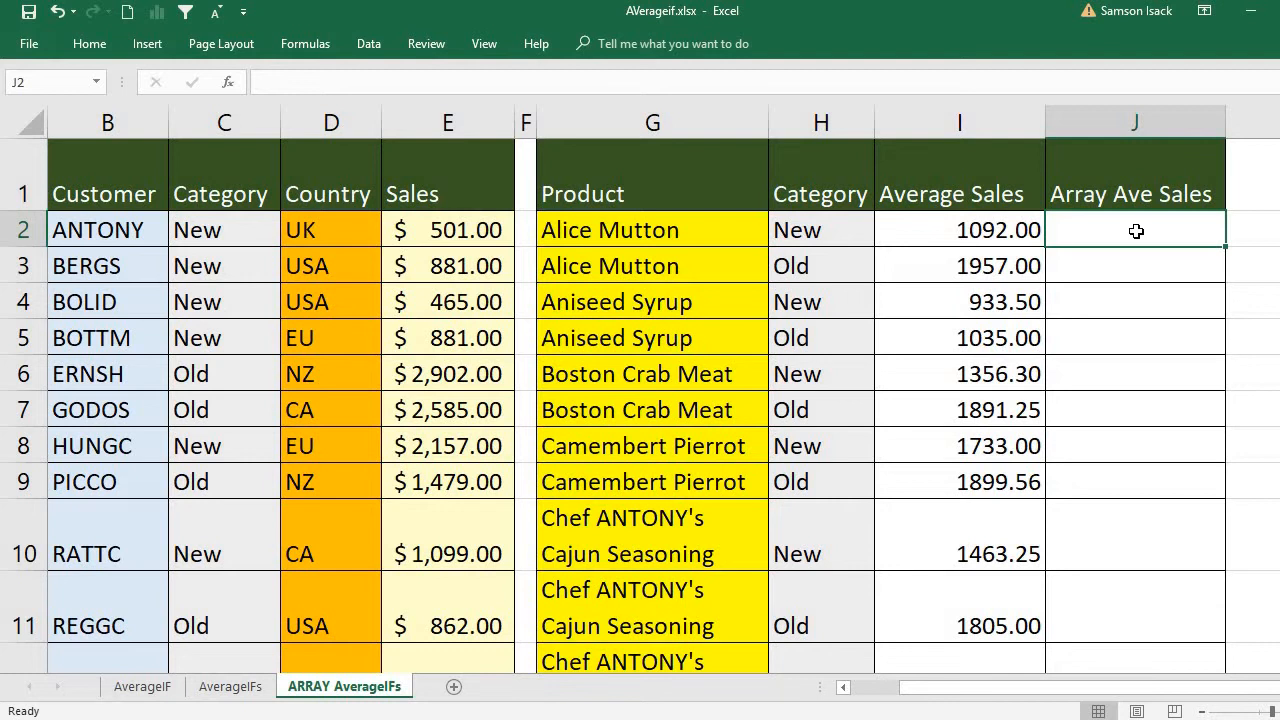
pyautogui.moveTo(1136, 231); pyautogui.dragTo(1163, 664)
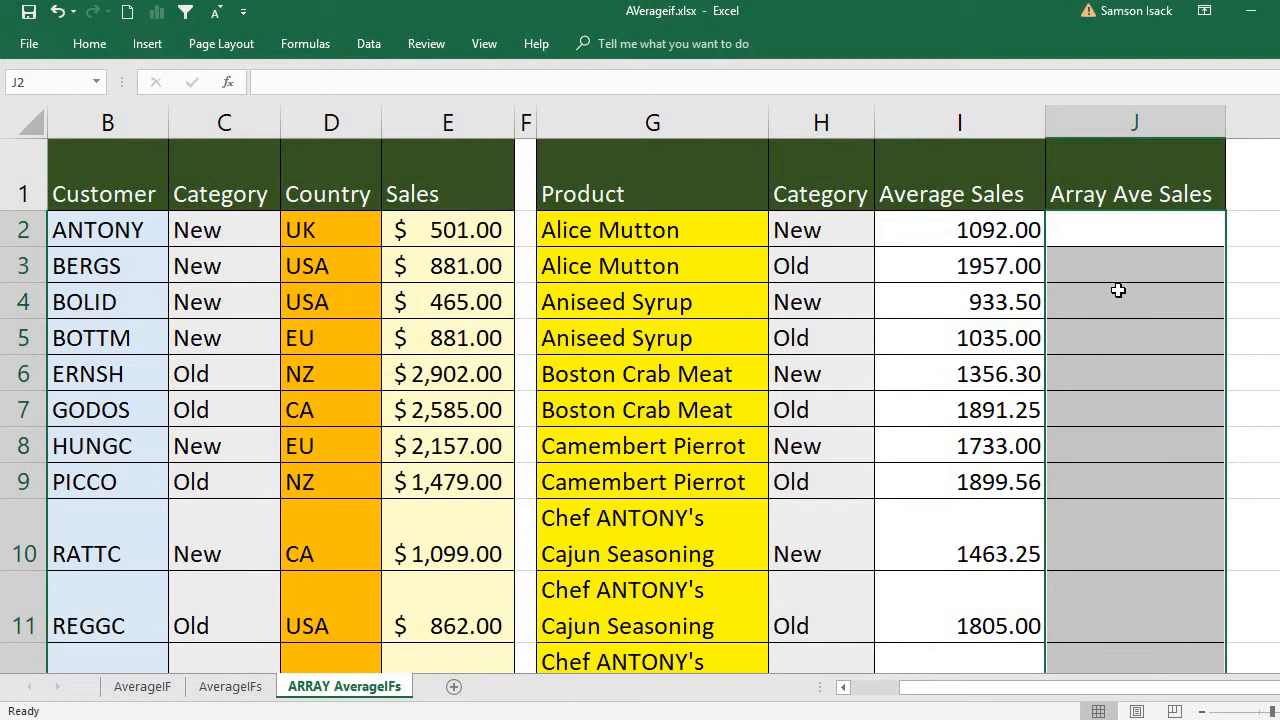
pyautogui.click(1120, 224)
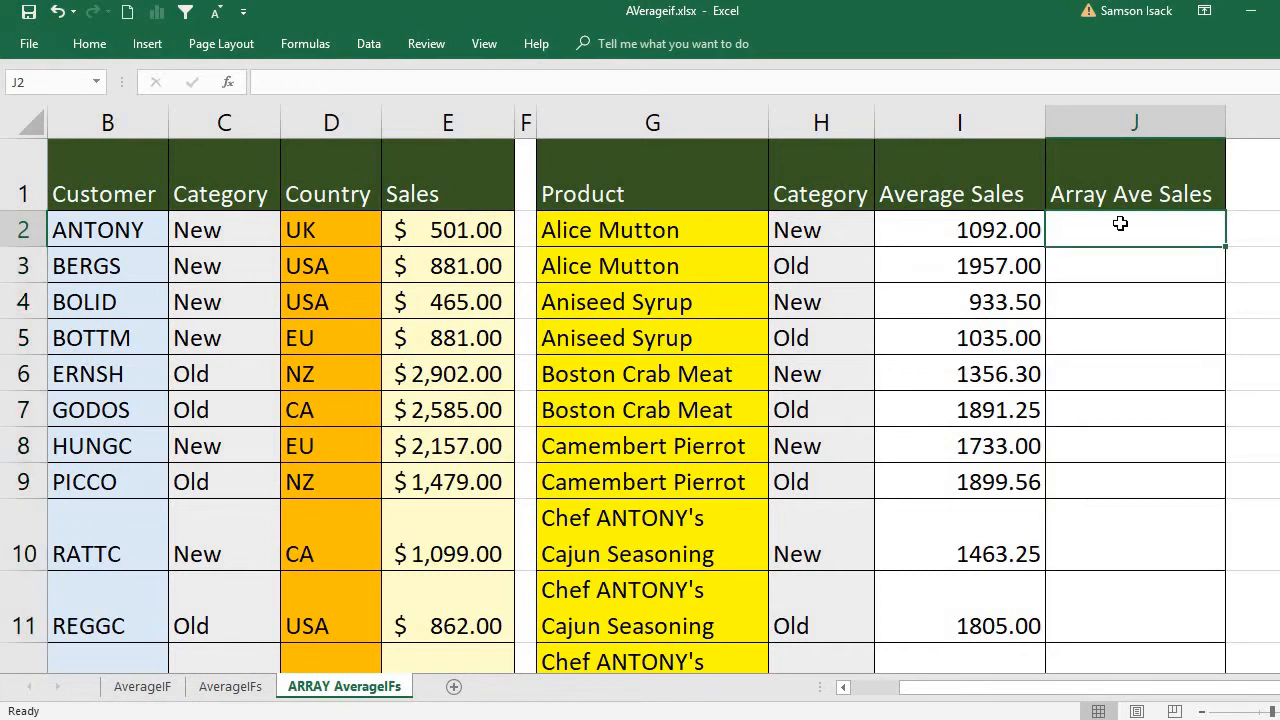
pyautogui.click(990, 236)
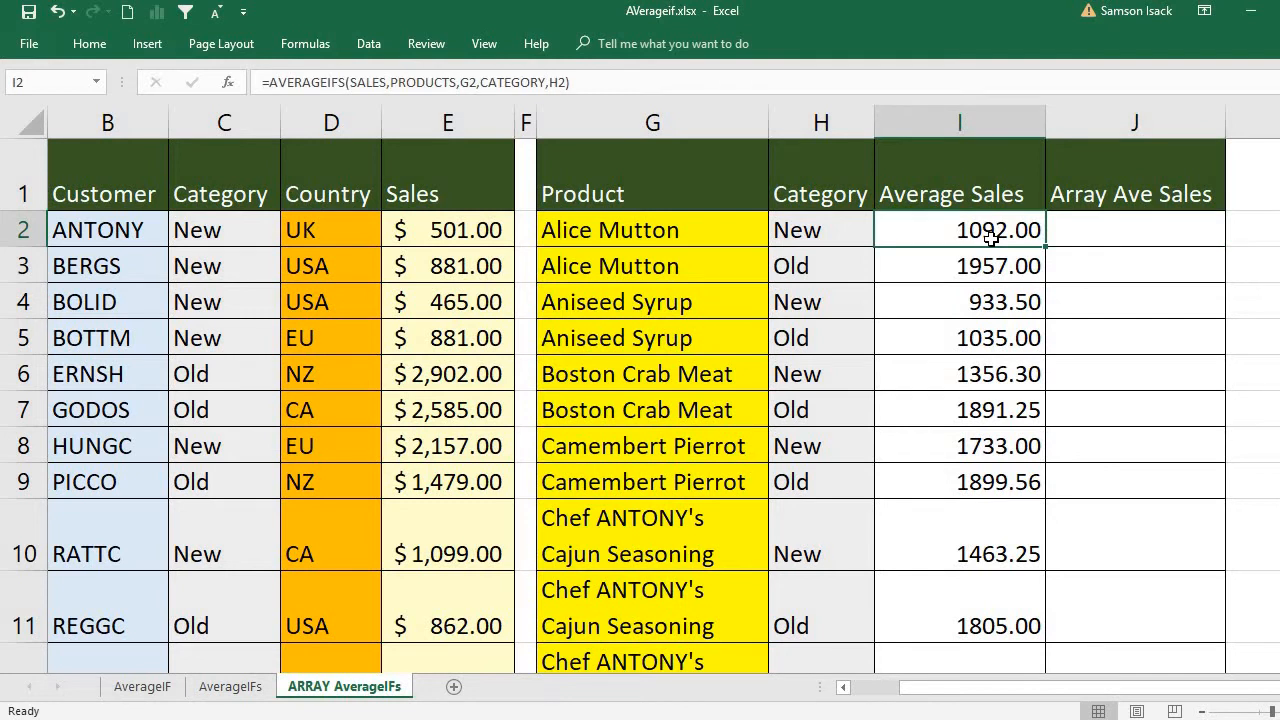
pyautogui.click(1077, 232)
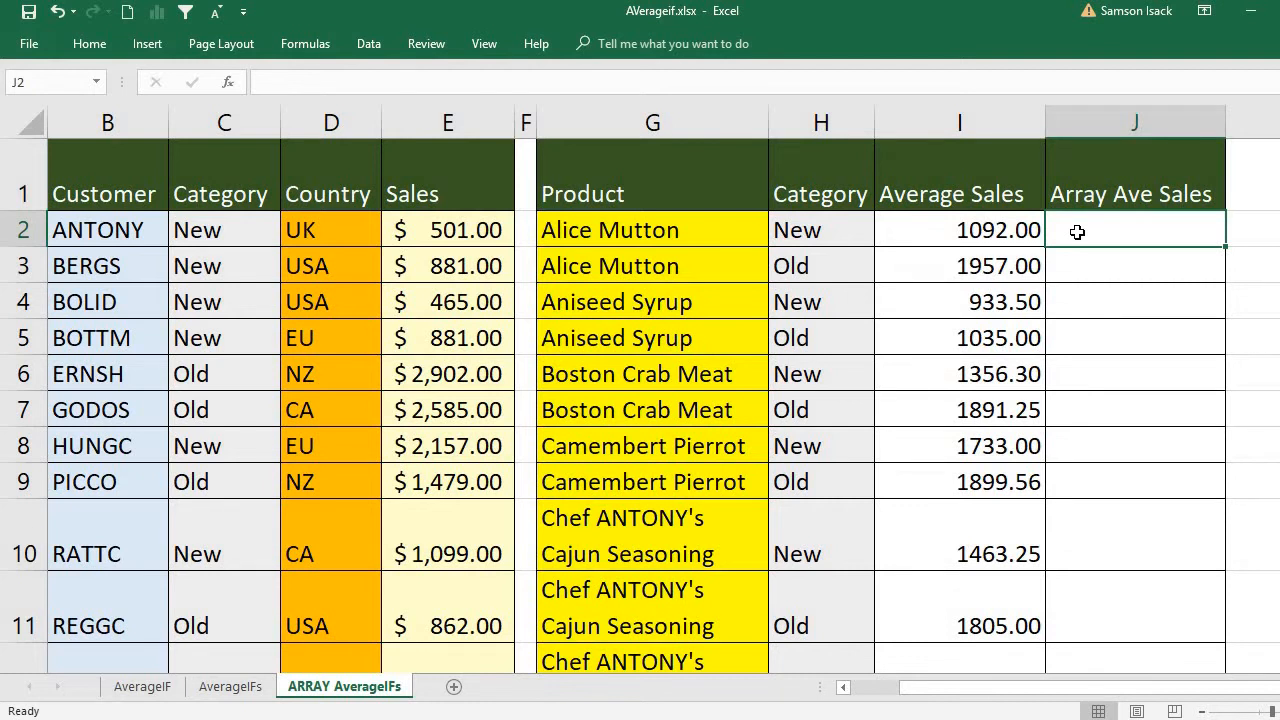
# - Select J2:J49 and start an AVERAGEIFS formula for the whole range, with the named range SALES as average_range
pyautogui.moveTo(1077, 232)
pyautogui.mouseDown()
pyautogui.moveTo(1085, 380)
pyautogui.moveTo(1137, 711)
pyautogui.moveTo(1134, 531)
pyautogui.moveTo(1137, 588)
pyautogui.mouseUp()
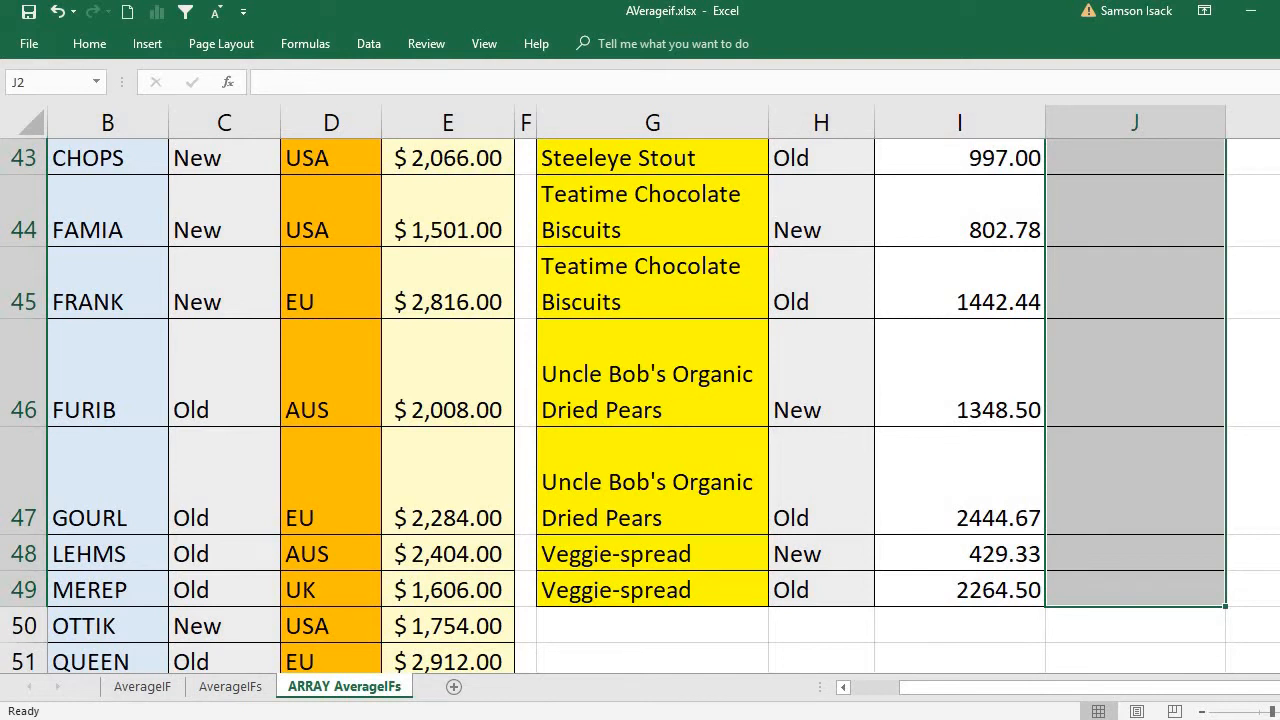
pyautogui.moveTo(1279, 212); pyautogui.dragTo(1279, 148)
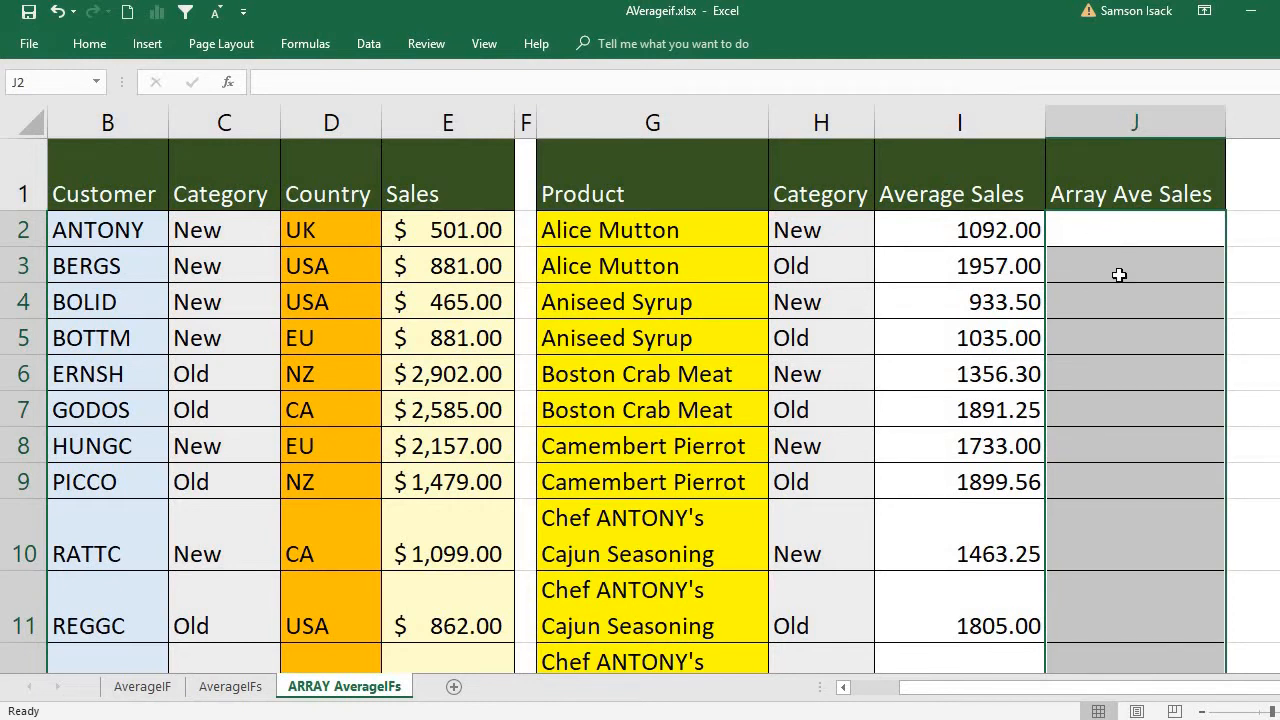
pyautogui.click(548, 85)
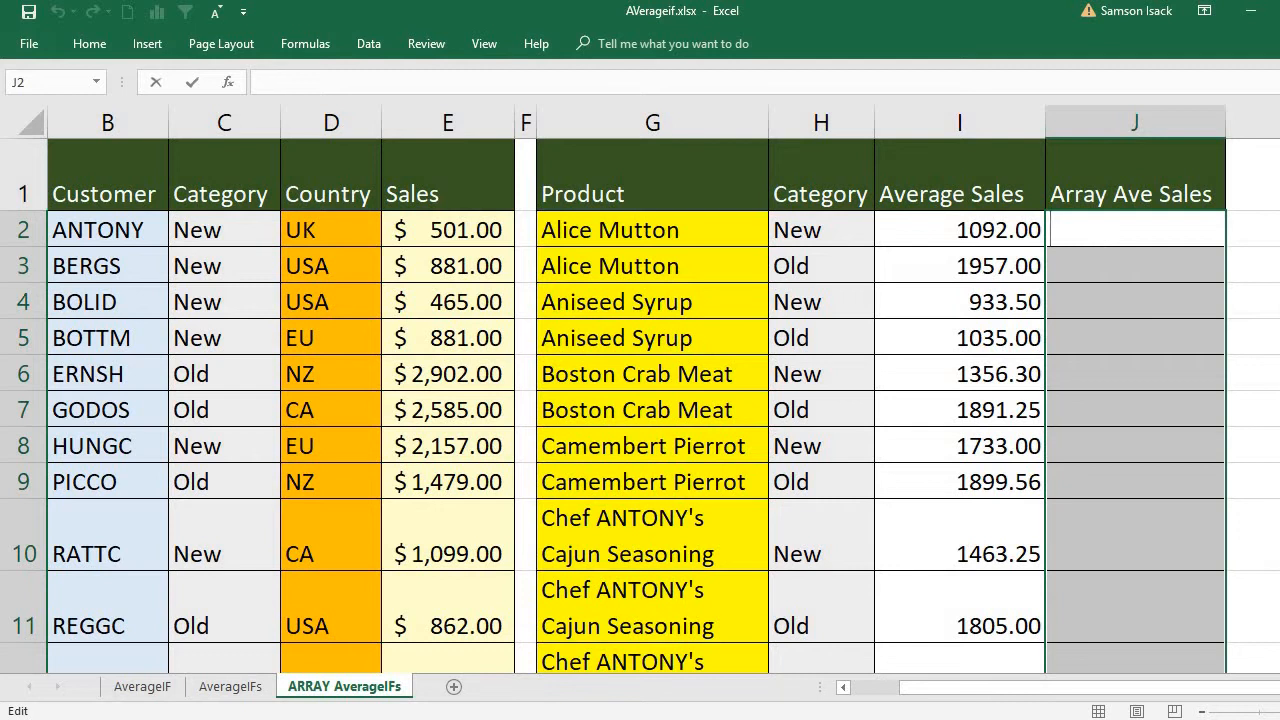
pyautogui.hscroll(2, 638, 400)
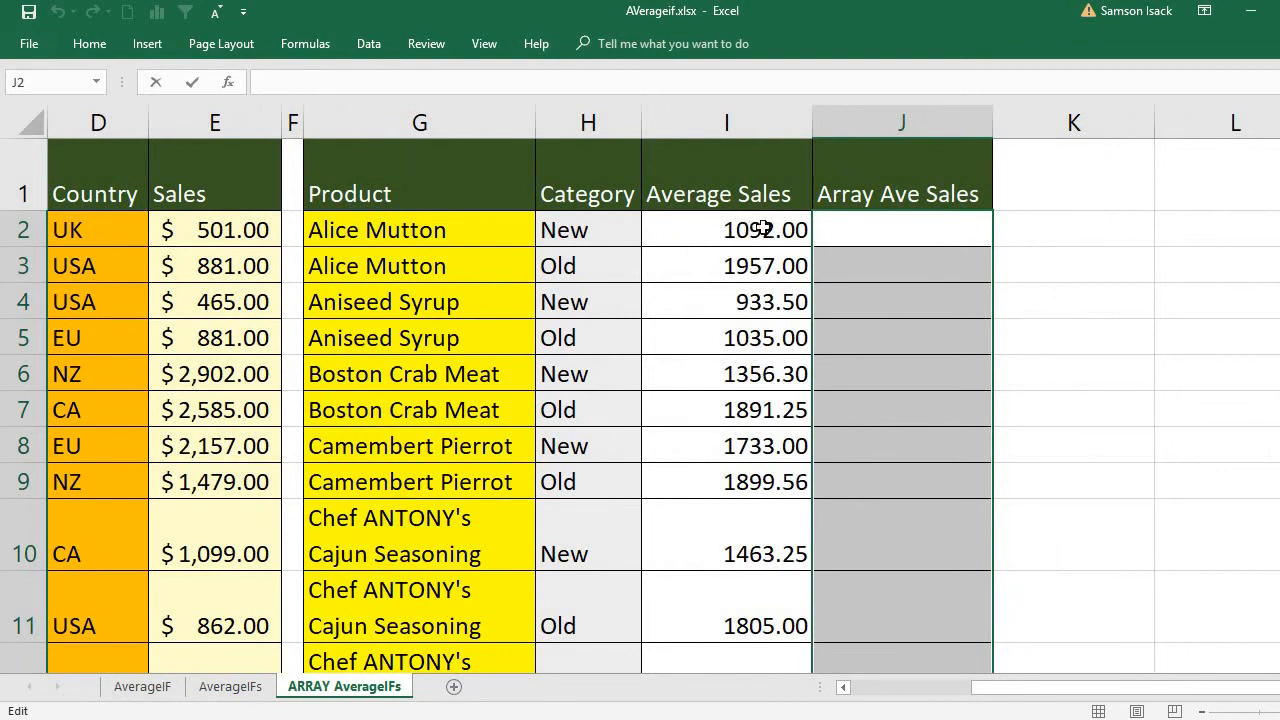
pyautogui.write('=AVERA')
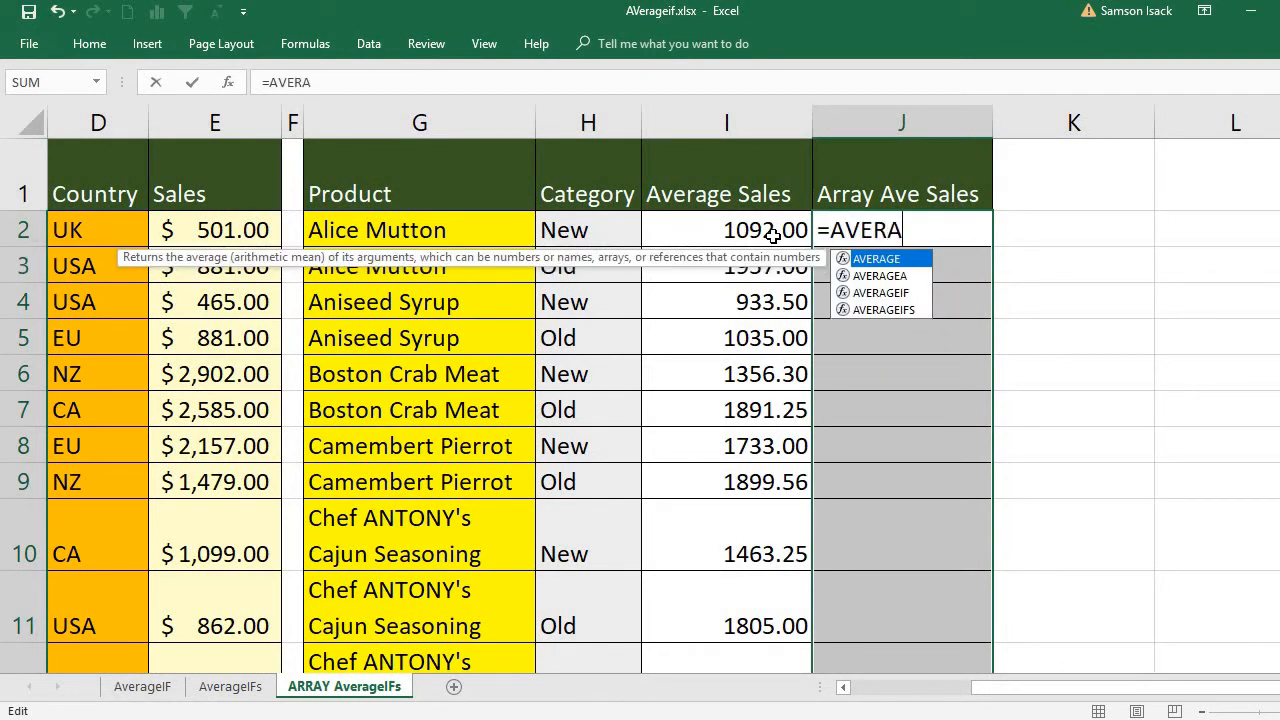
pyautogui.write('GEIFS')
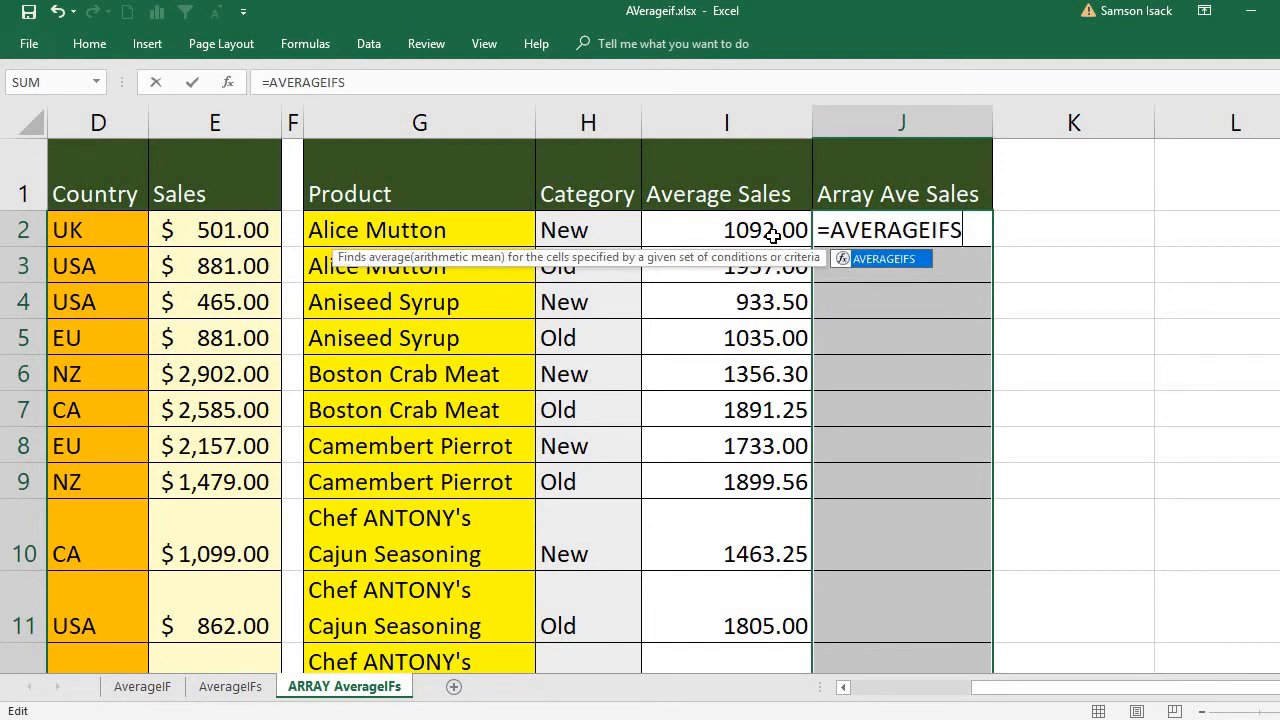
pyautogui.write('(')
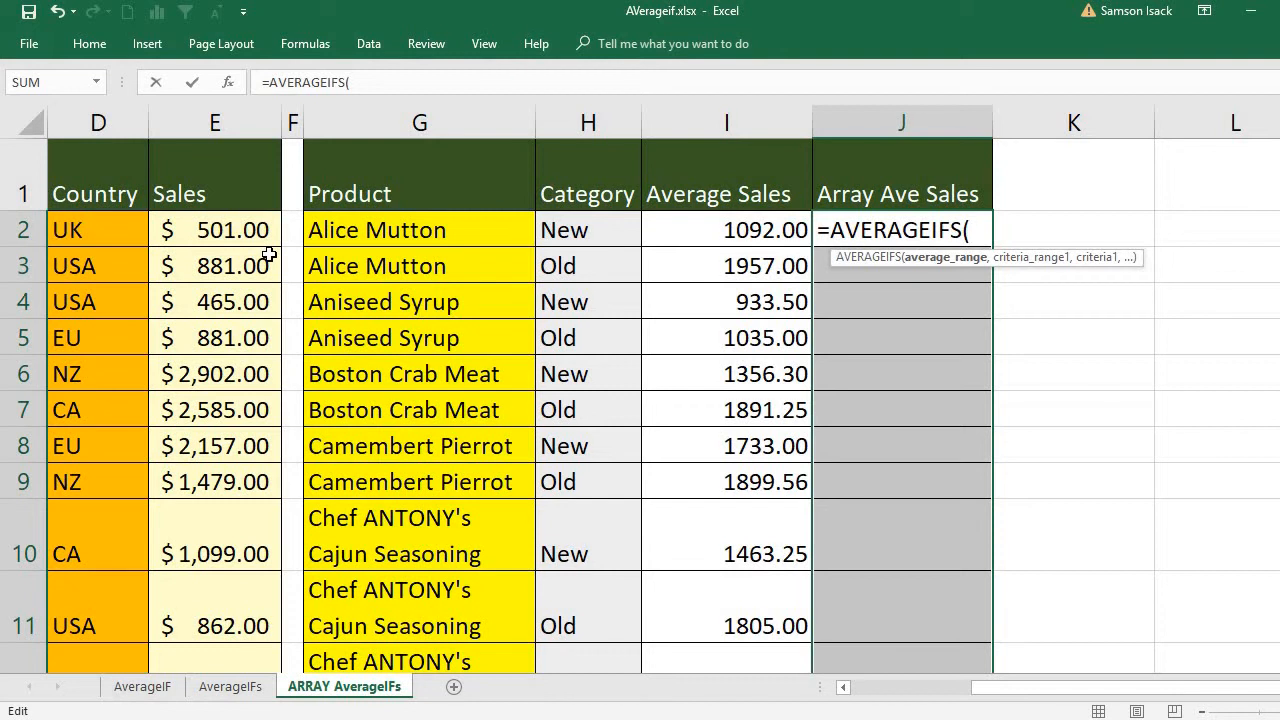
pyautogui.write('SALES')
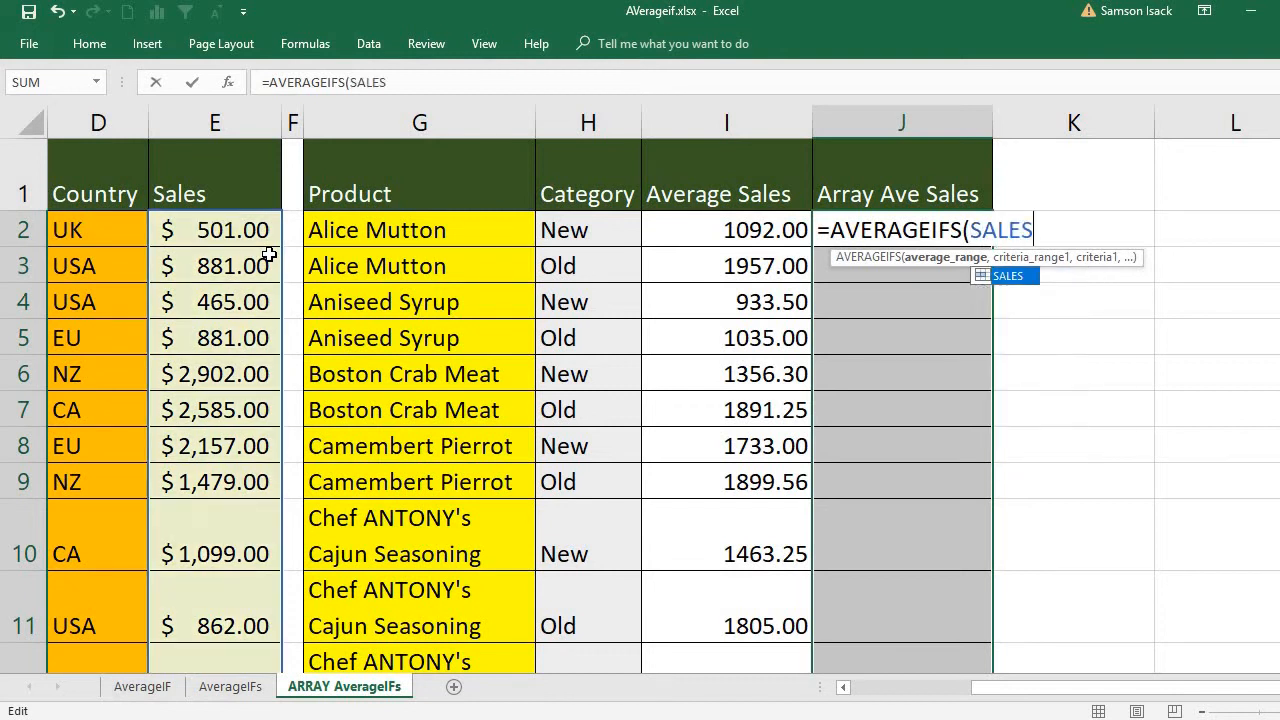
pyautogui.write(',')
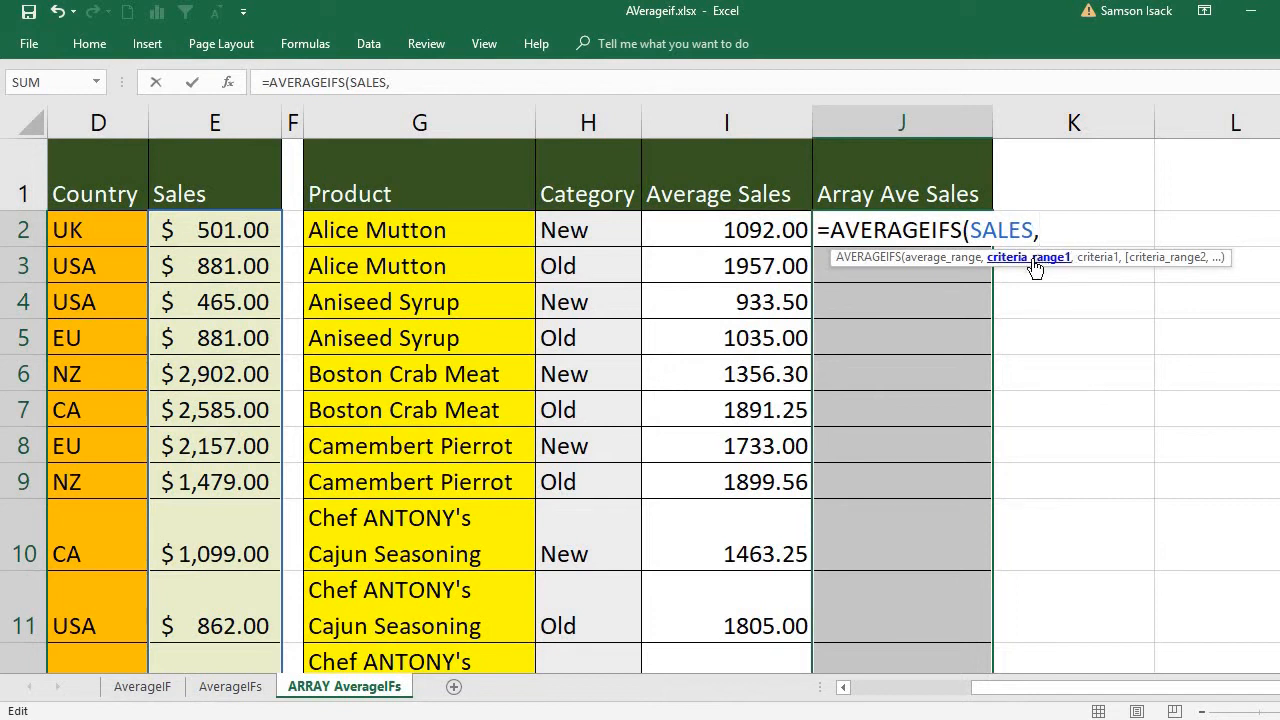
# - Add the named range PRODUCTS as criteria_range1 of the AVERAGEIFS formula in J2
pyautogui.click(845, 688)
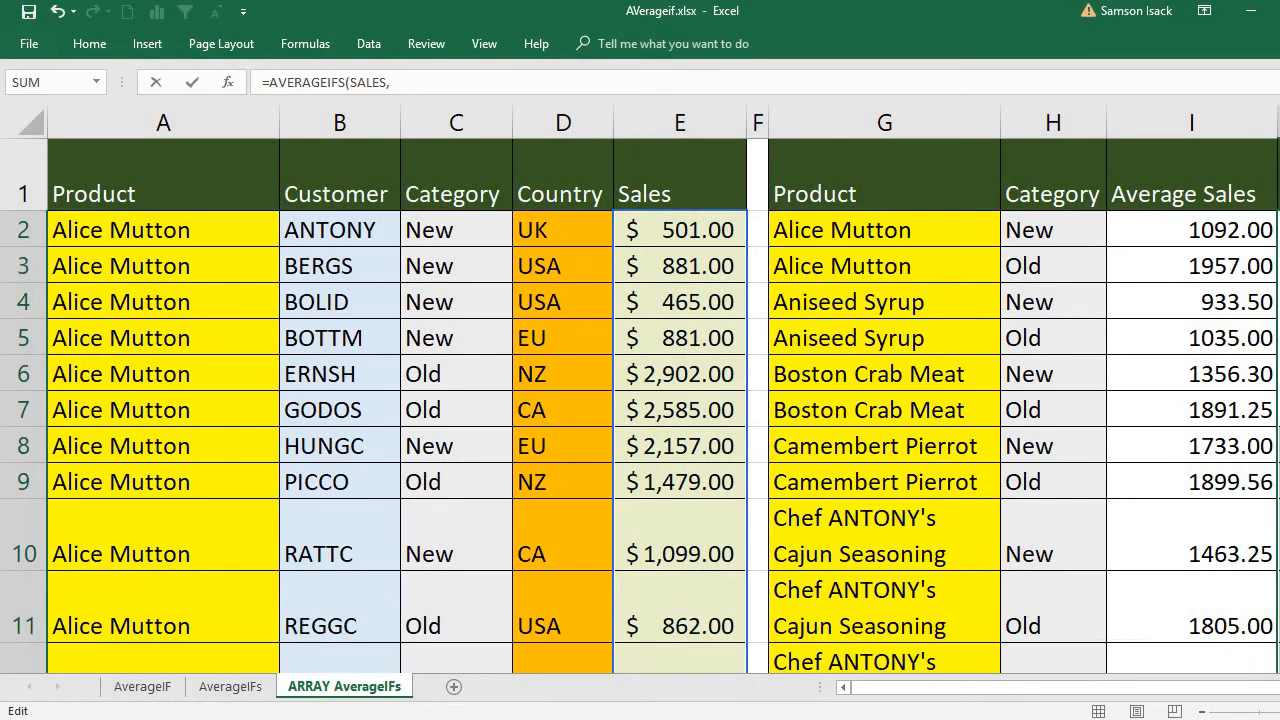
pyautogui.hscroll(3, 664, 400)
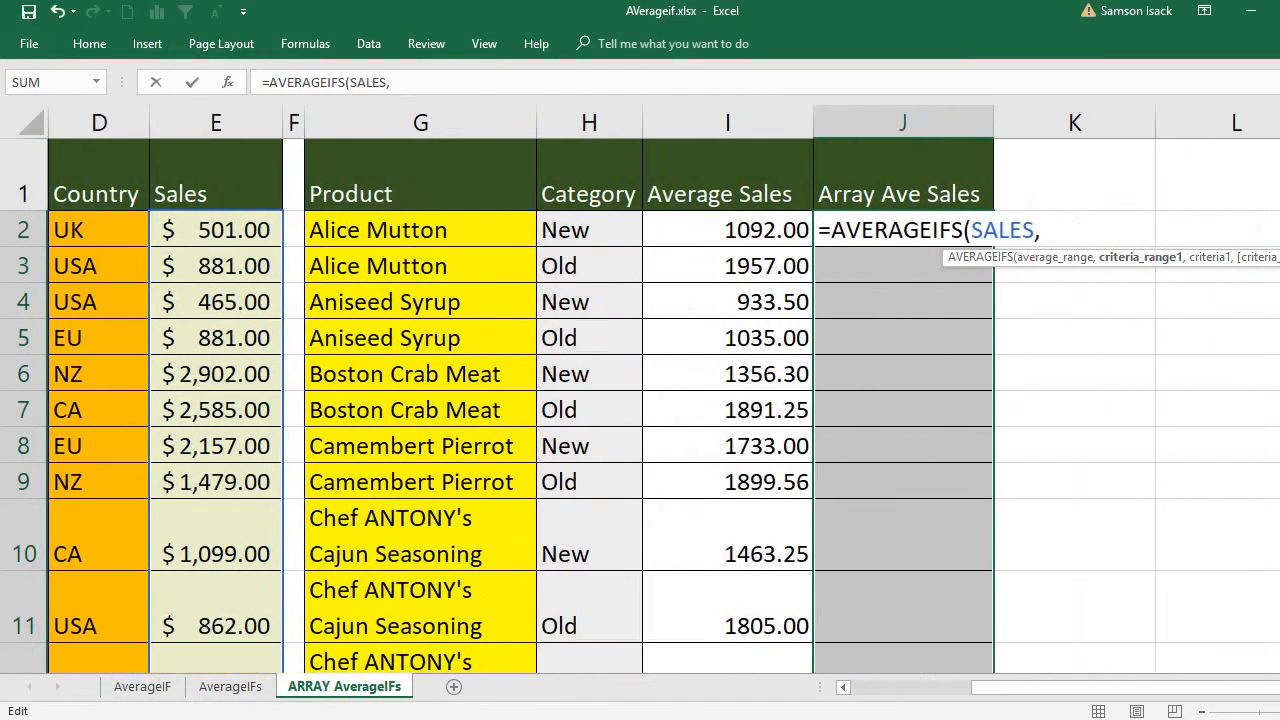
pyautogui.write('PRA')
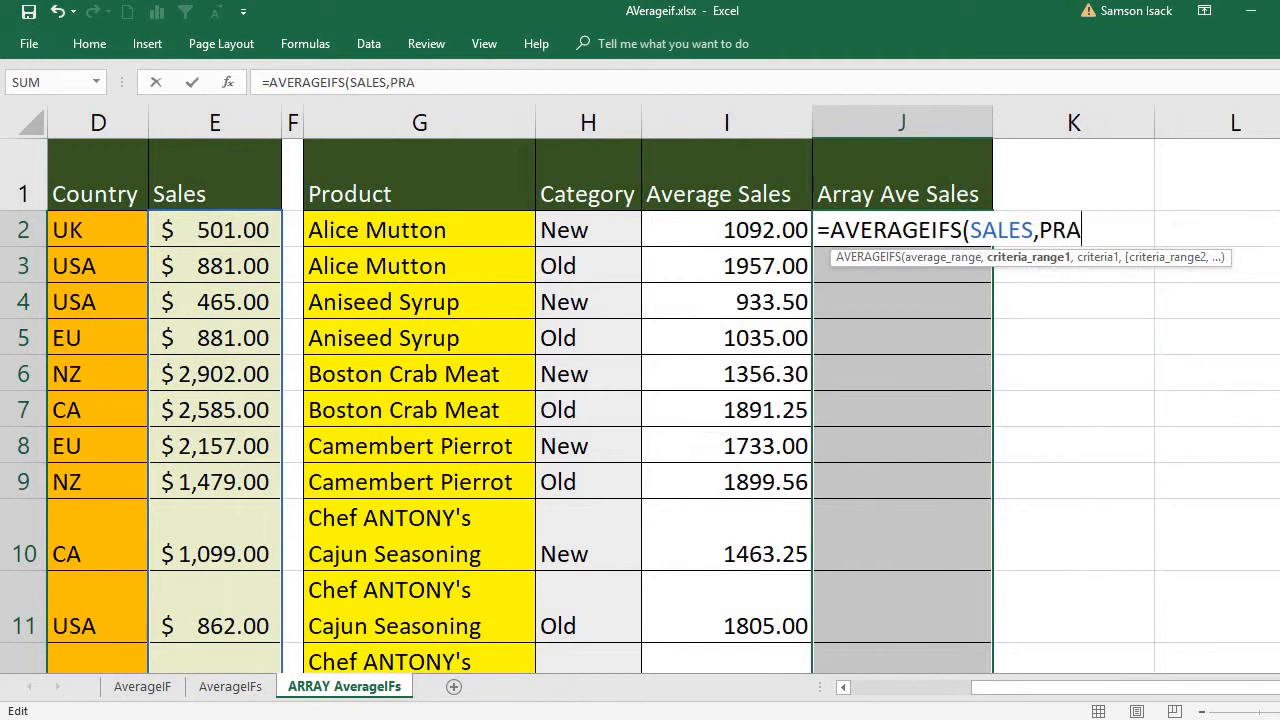
pyautogui.press('BackSpace')
pyautogui.write('ODUCT')
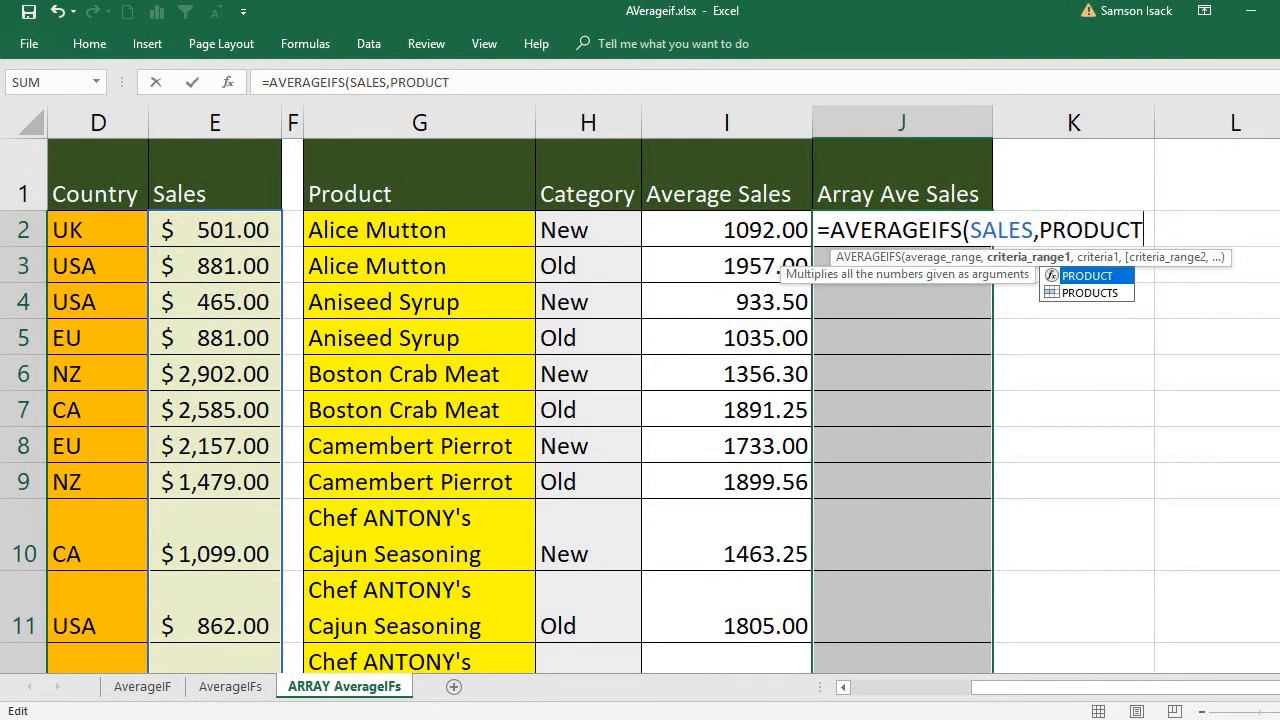
pyautogui.doubleClick(1090, 293)
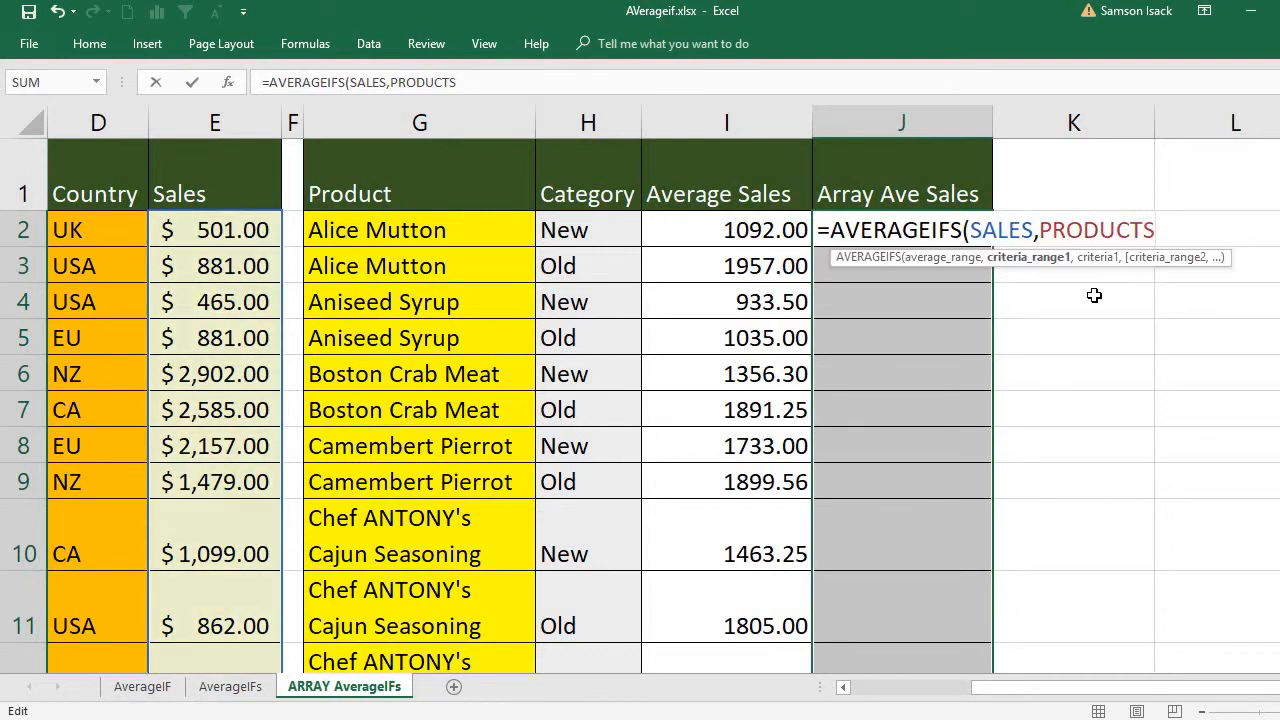
# - Set G2:G49 in the Product column as criteria1 of the AVERAGEIFS formula in J2
pyautogui.write(',')
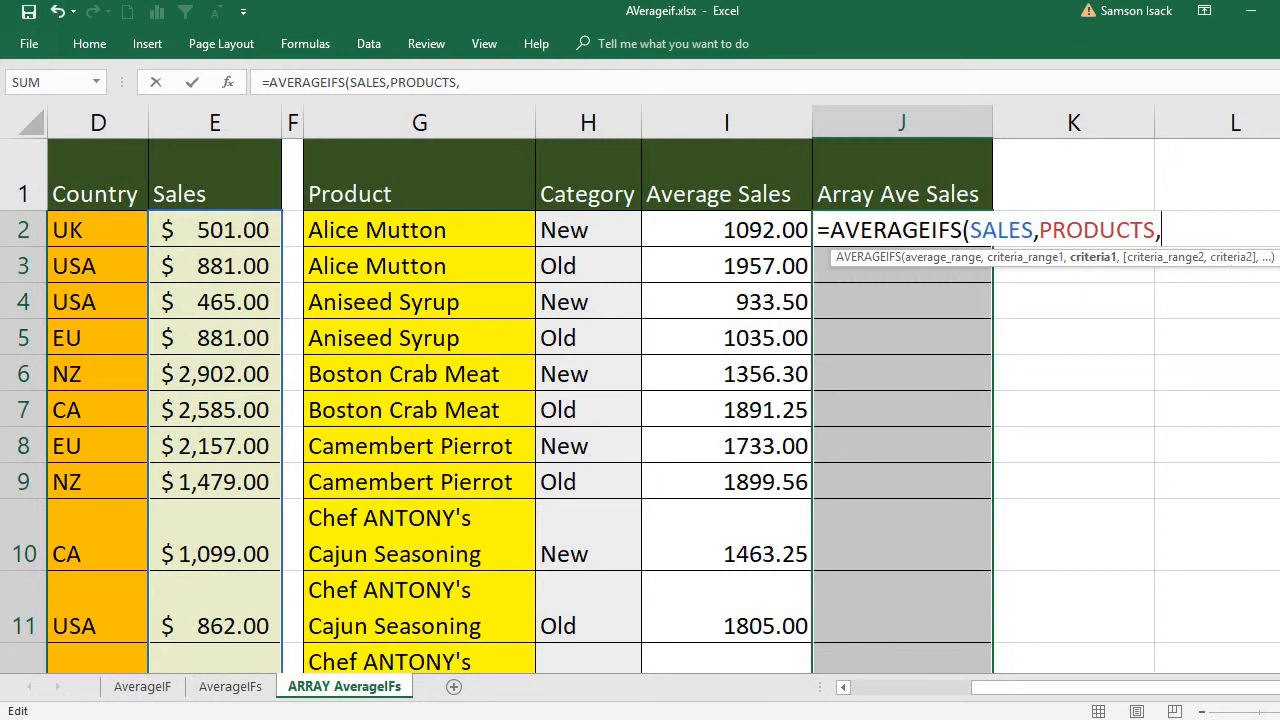
pyautogui.hscroll(1, 871, 369)
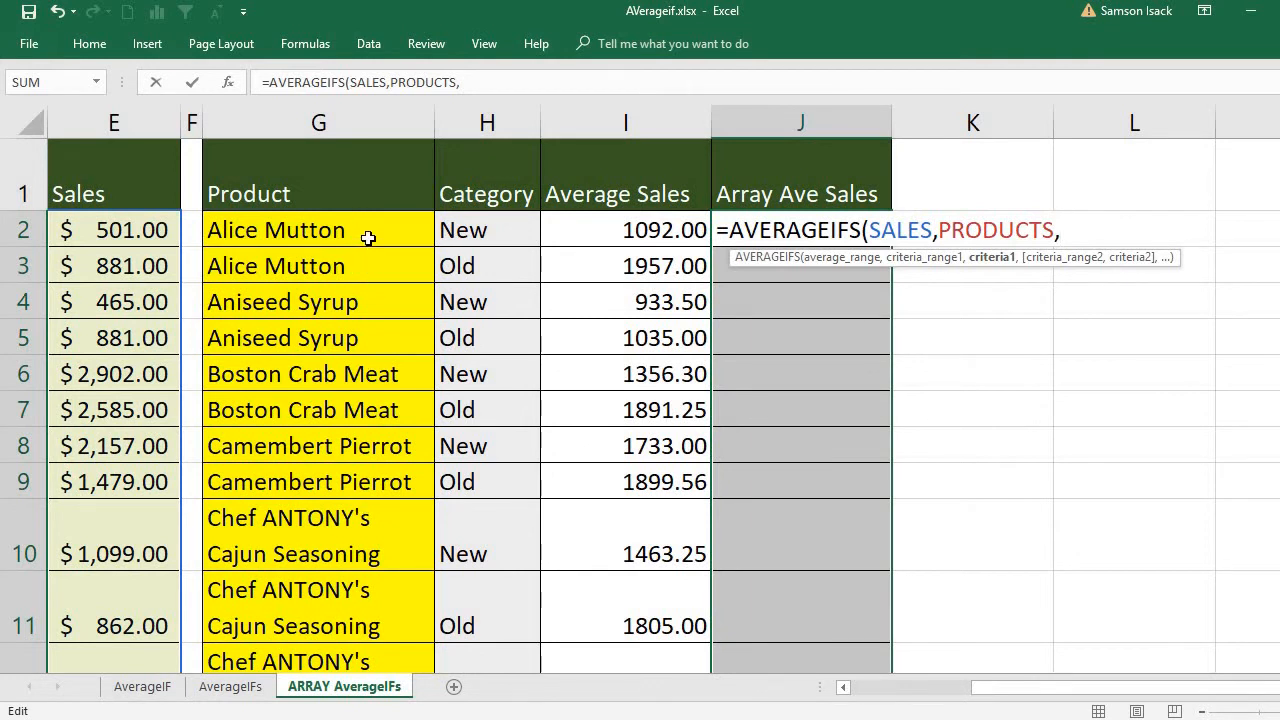
pyautogui.moveTo(368, 230); pyautogui.dragTo(300, 594)
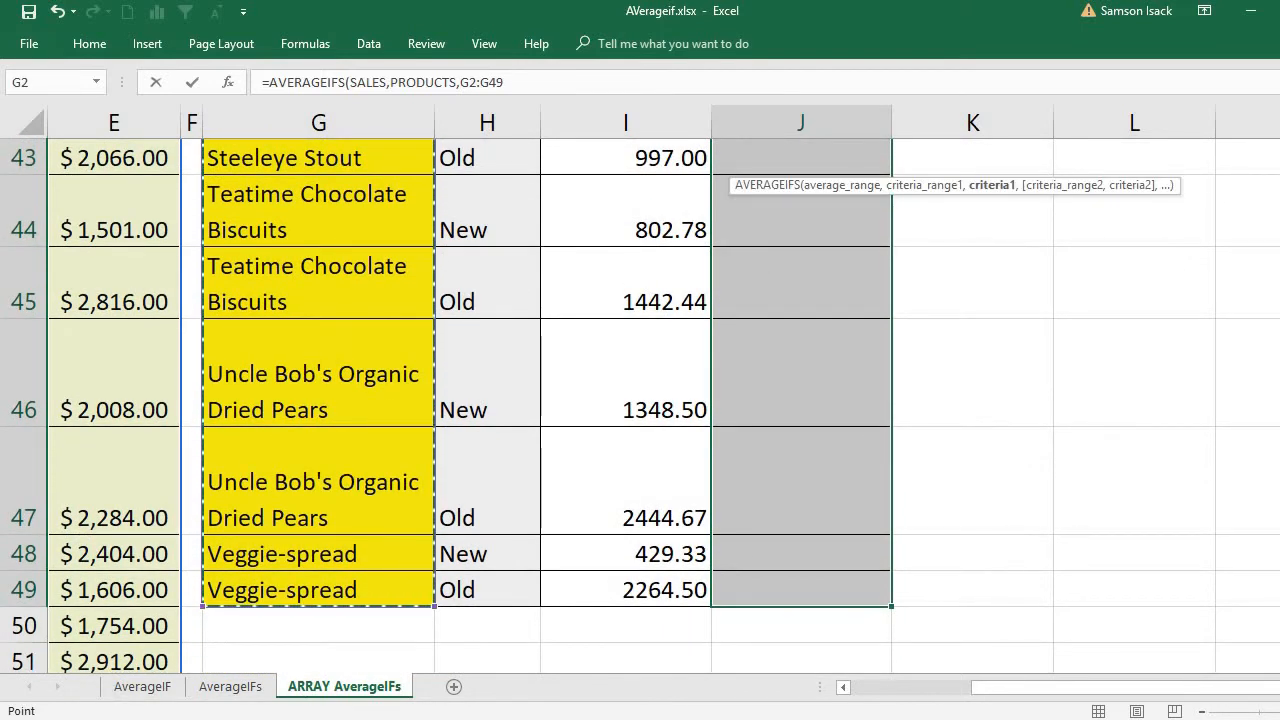
pyautogui.moveTo(1279, 214); pyautogui.dragTo(1279, 150)
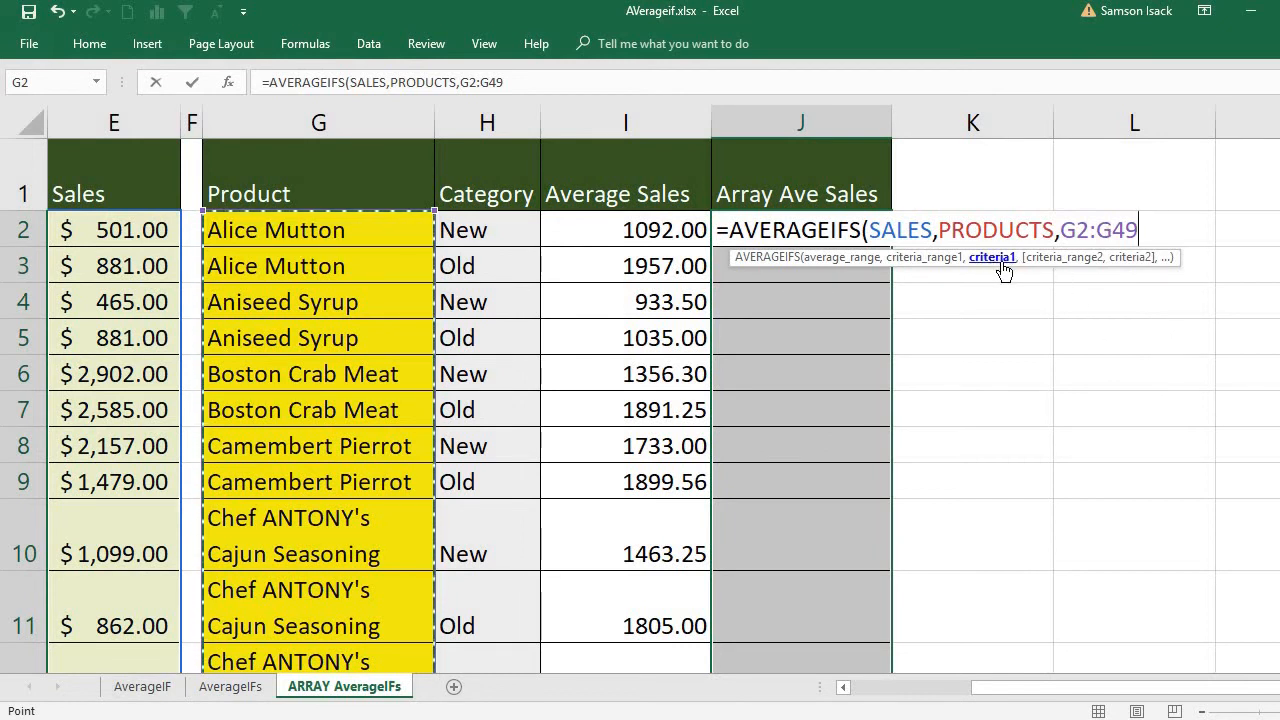
# - Add the named range CATEGORY as criteria_range2 of the AVERAGEIFS formula
pyautogui.write(',')
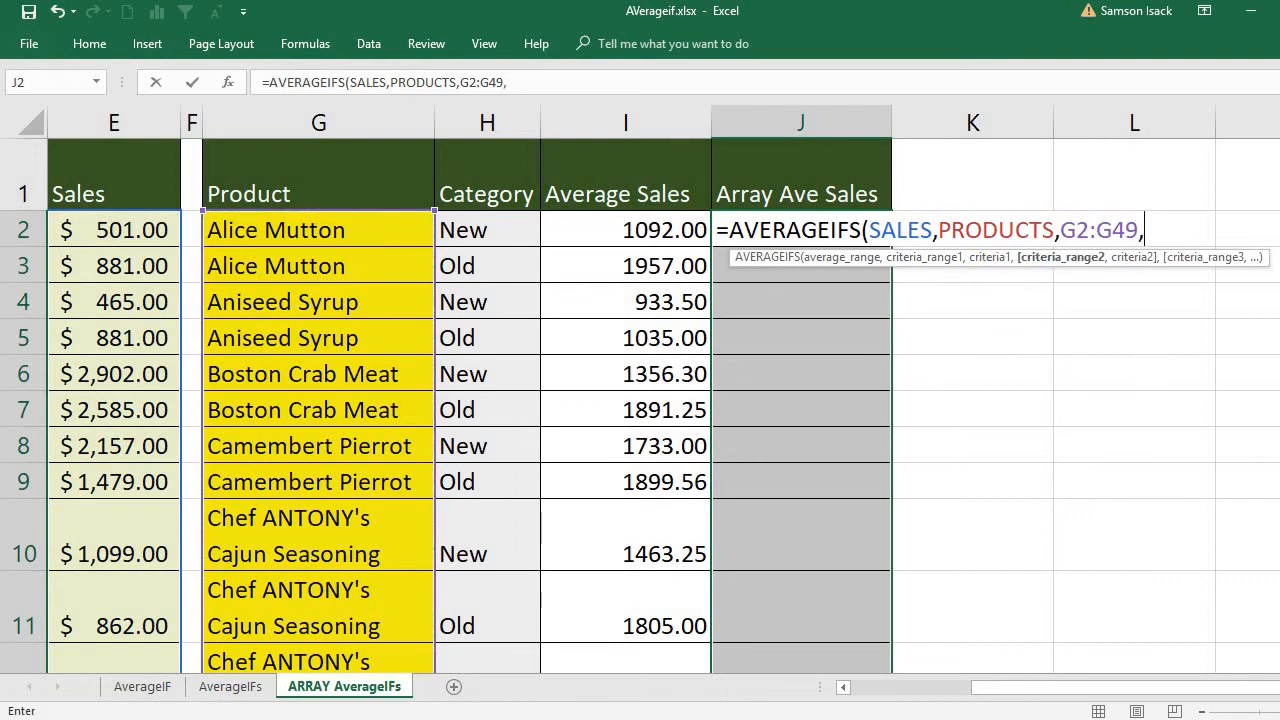
pyautogui.hscroll(1, 674, 305)
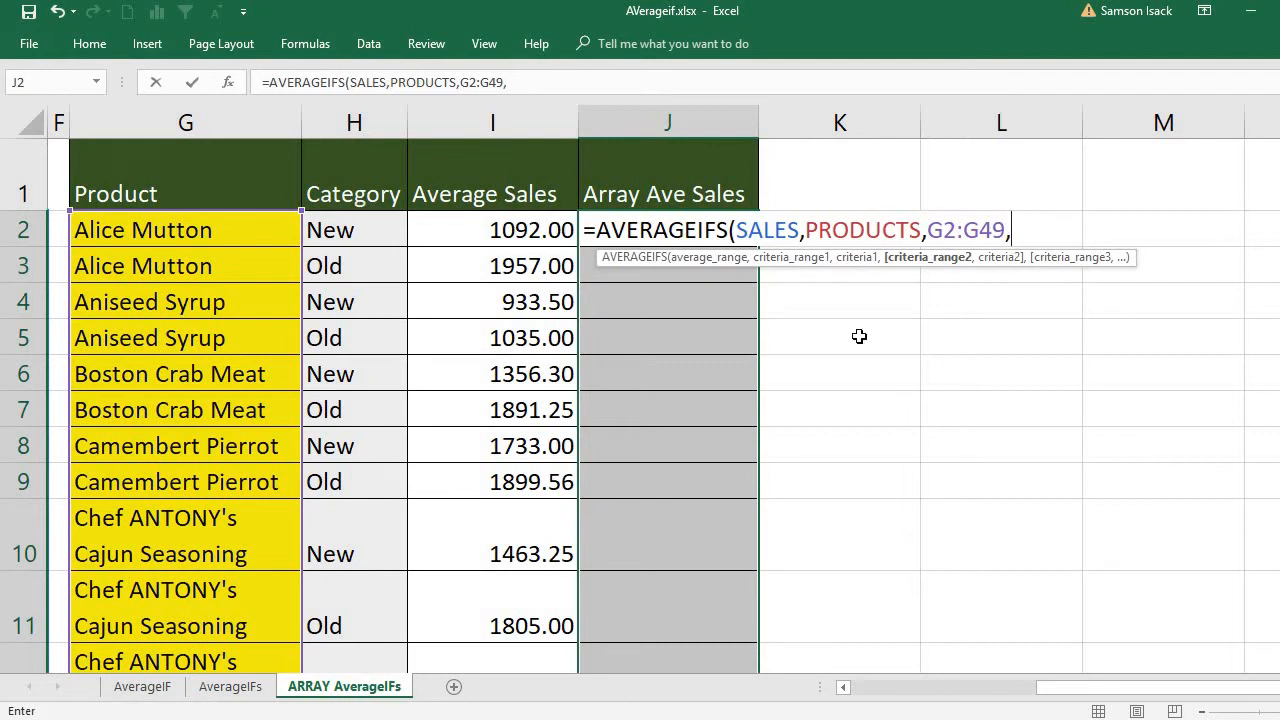
pyautogui.write('CATEGOT')
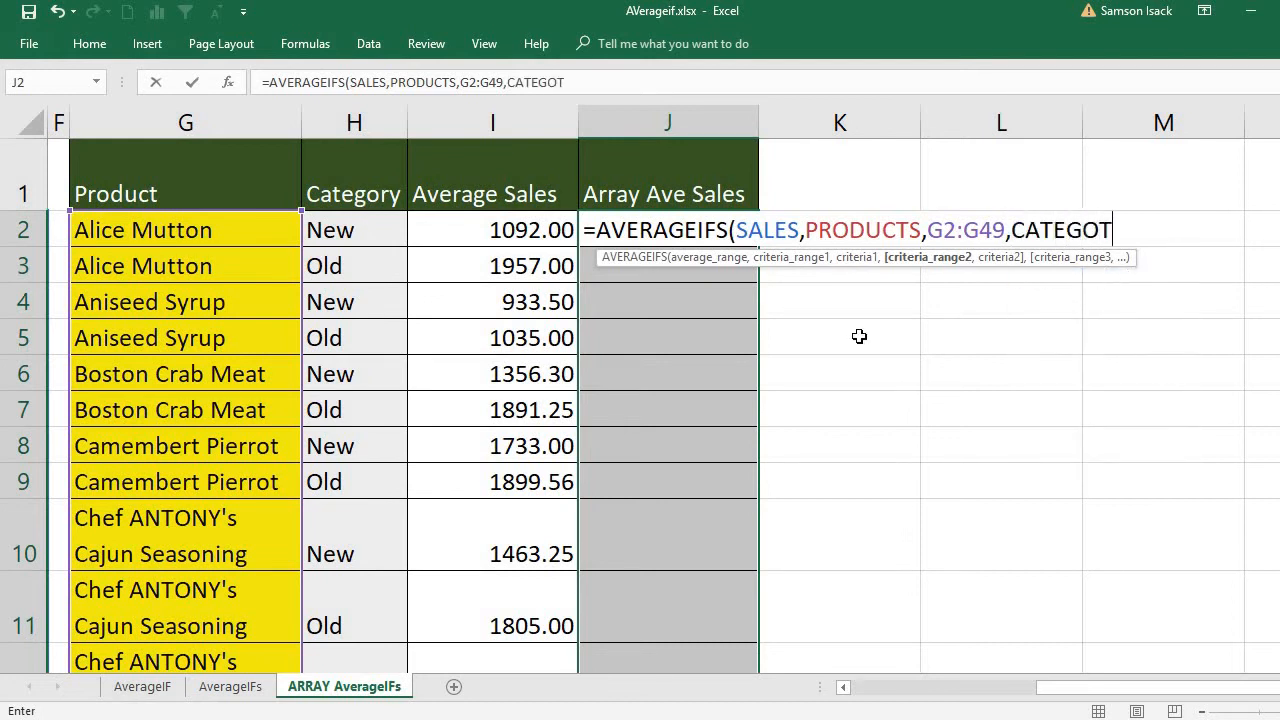
pyautogui.press('BackSpace')
pyautogui.write('RY')
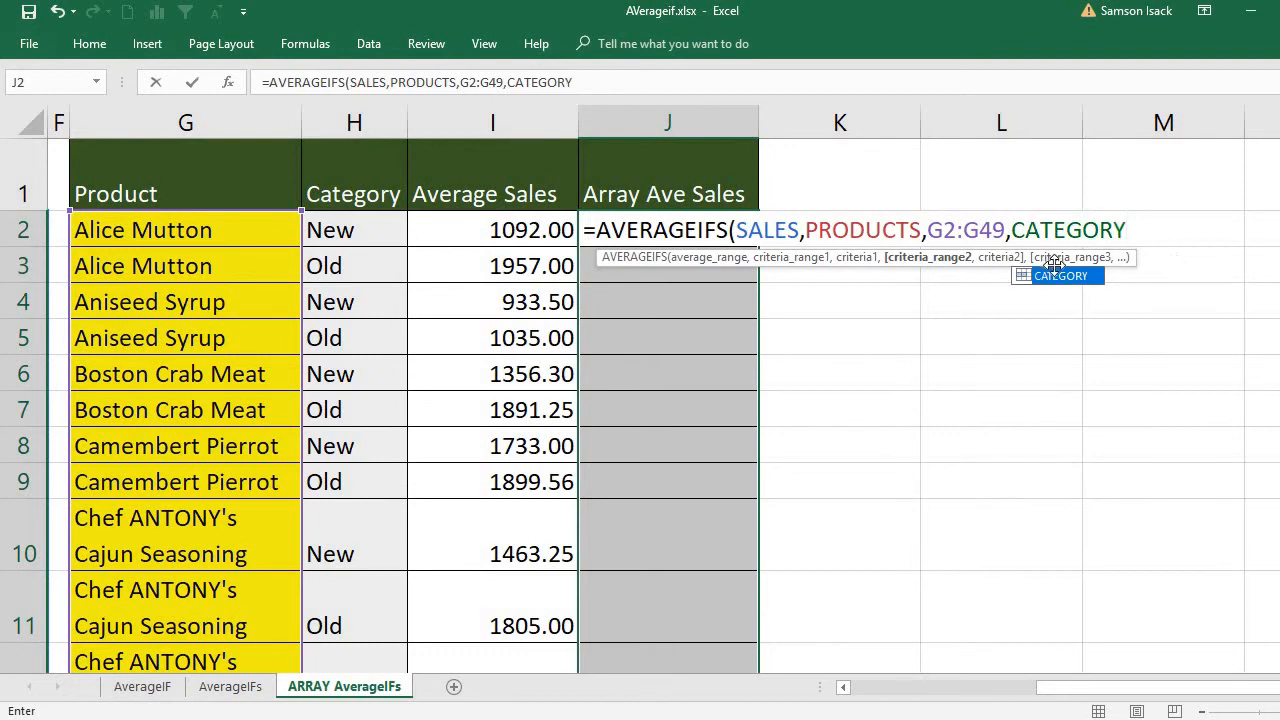
pyautogui.doubleClick(1058, 277)
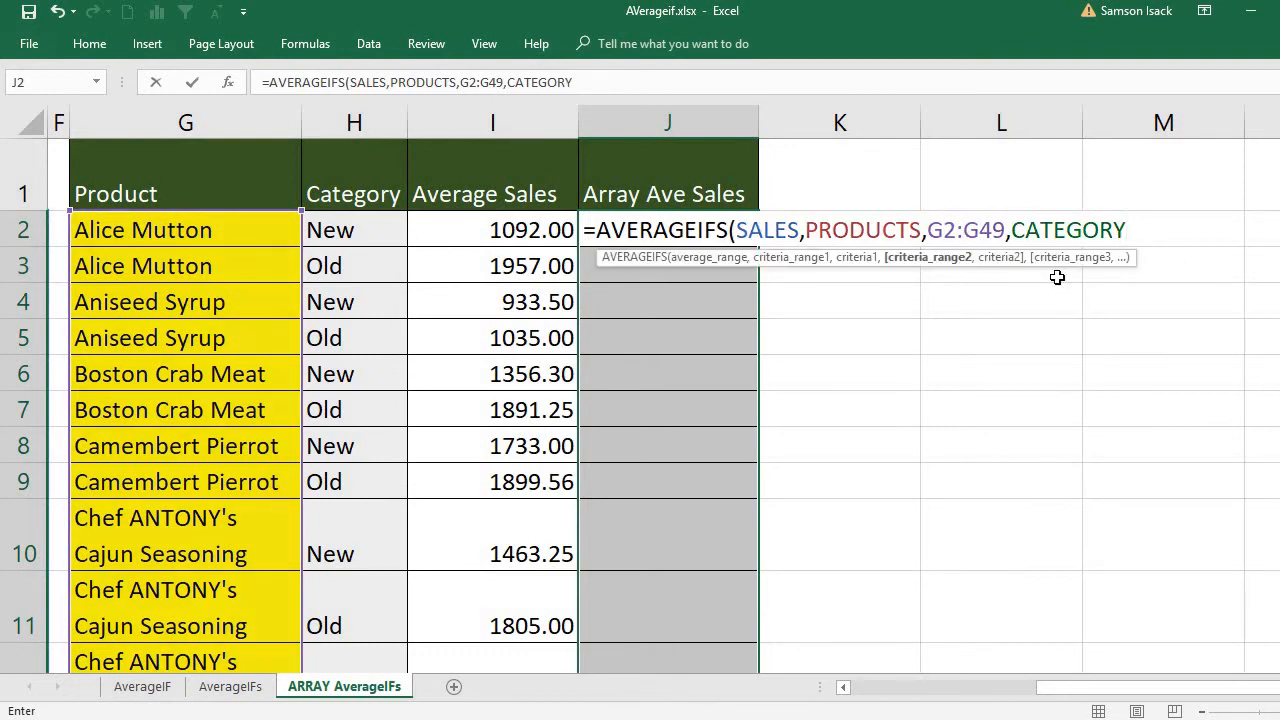
# - Set H2:H49 as criteria2, close the AVERAGEIFS formula and enter it as an array formula across J2:J49
pyautogui.write(',')
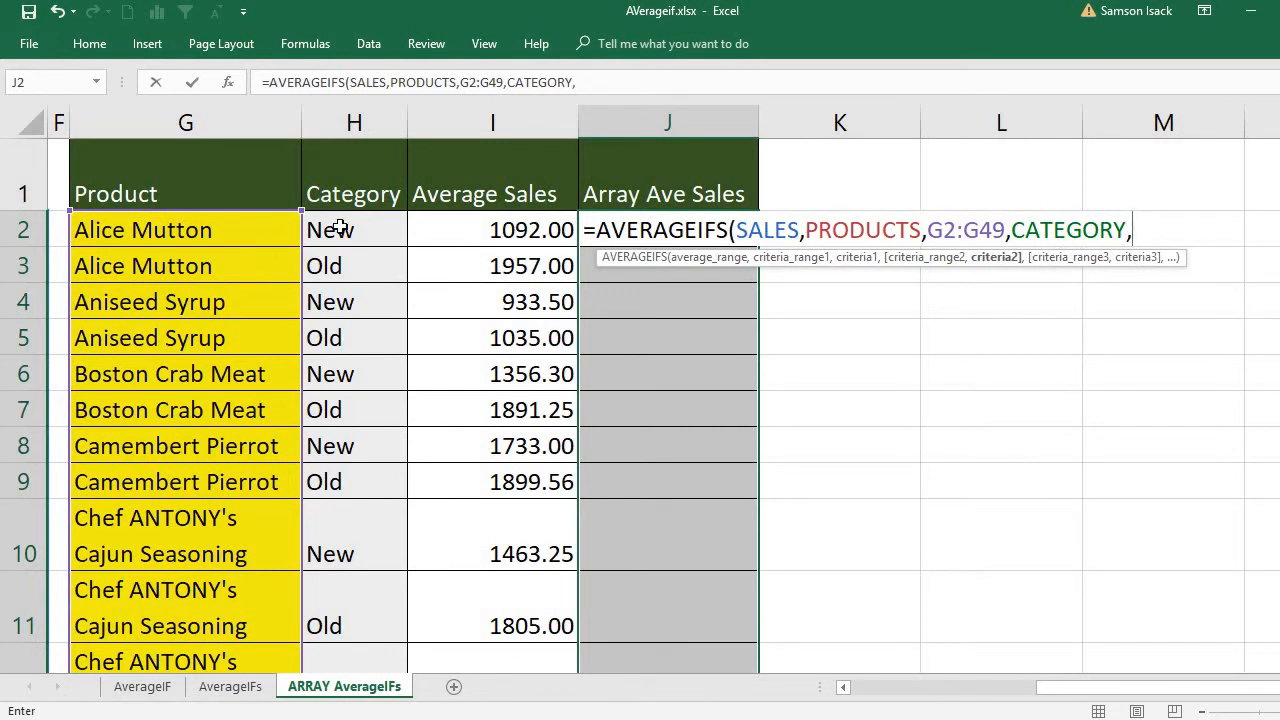
pyautogui.moveTo(340, 228); pyautogui.dragTo(367, 594)
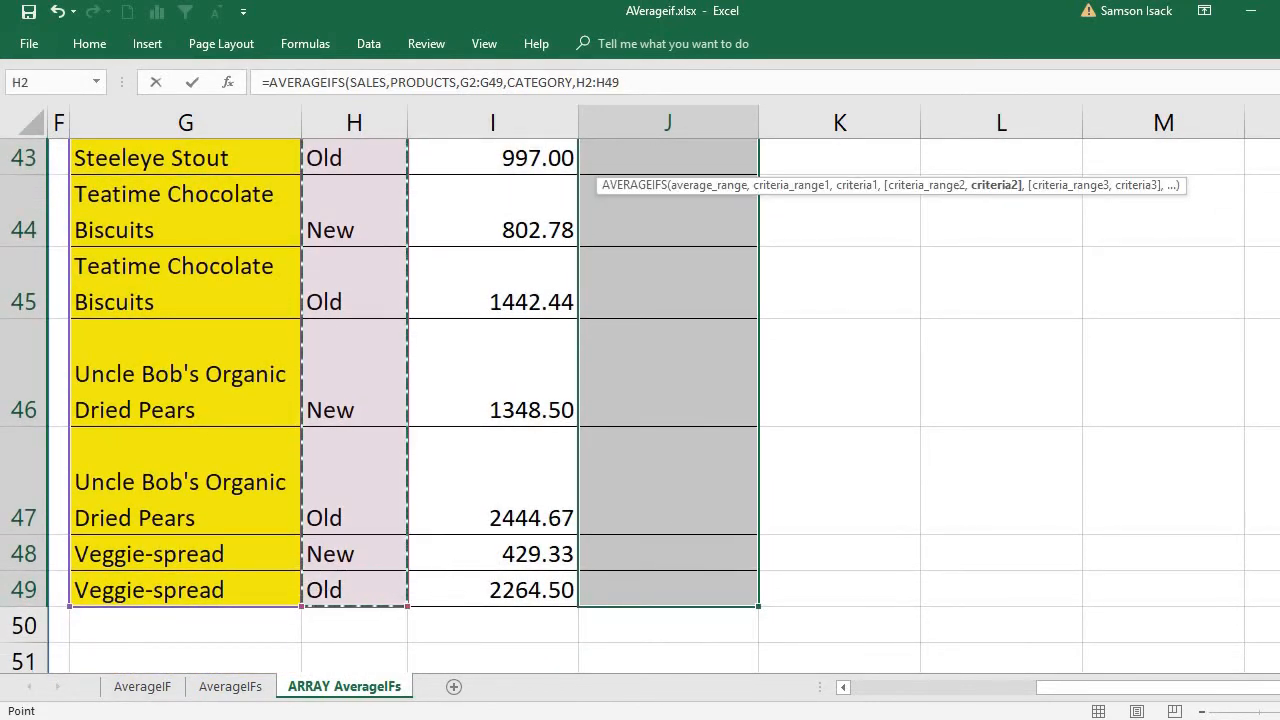
pyautogui.scroll(14, 664, 405)
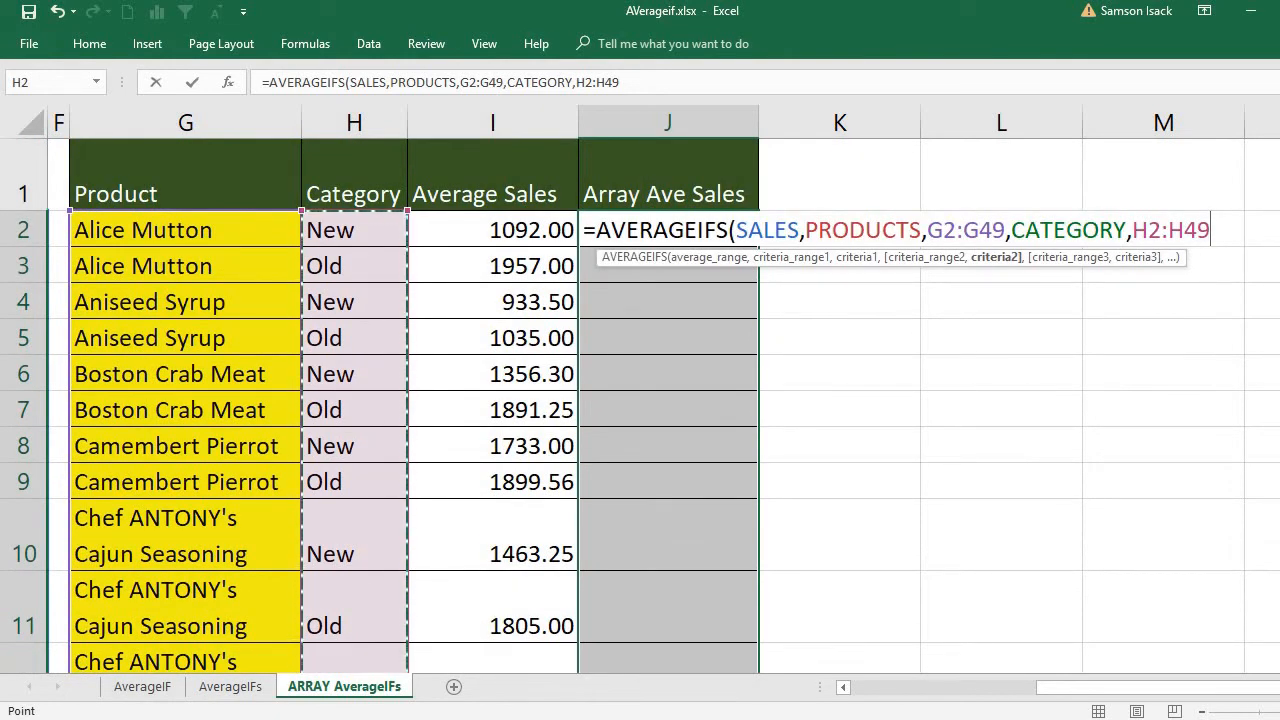
pyautogui.write(')')
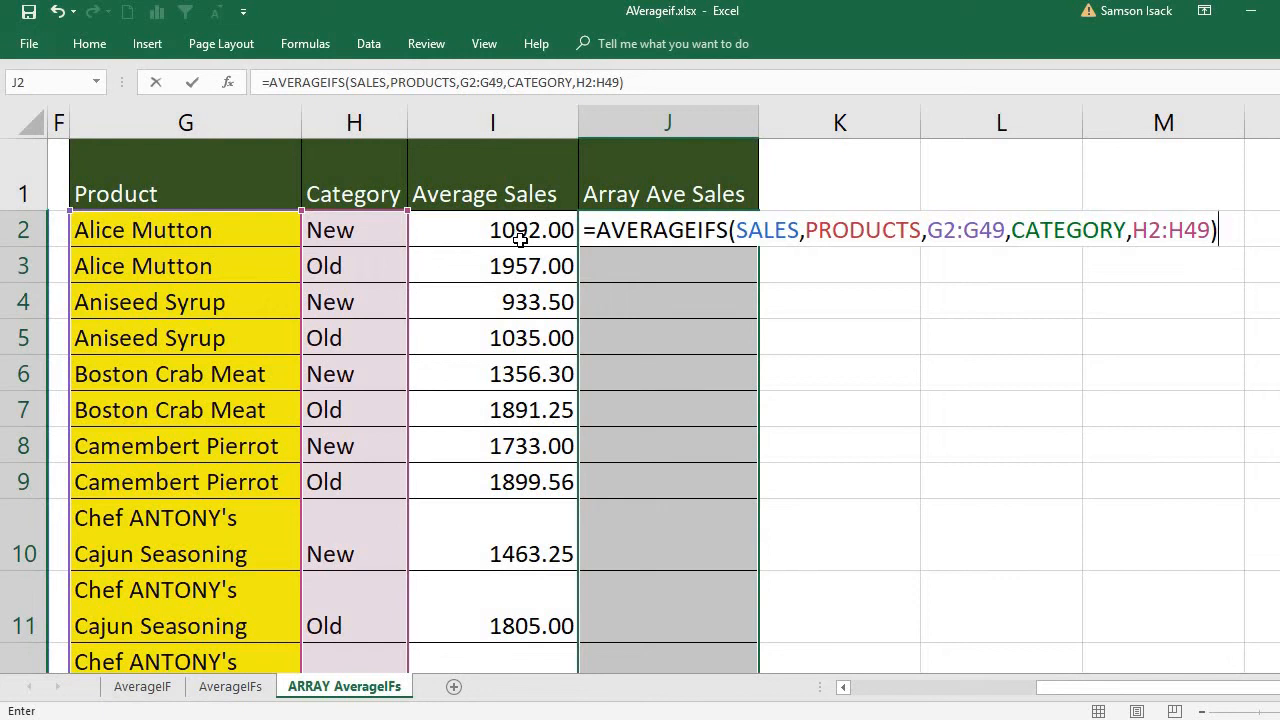
pyautogui.hotkey('ctrl', 'shift', 'Return')
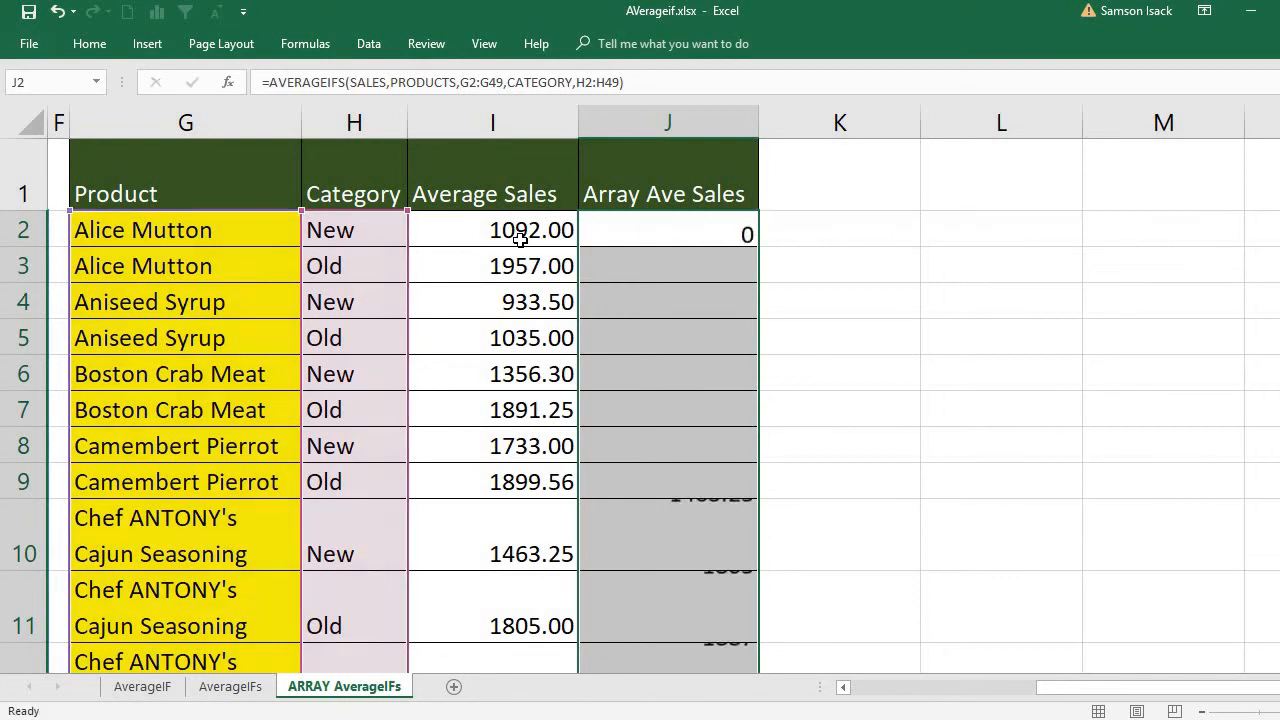
# - Check the array results from J2 down to J49 and compare the formula in J2 with the one in I2
pyautogui.click(654, 234)
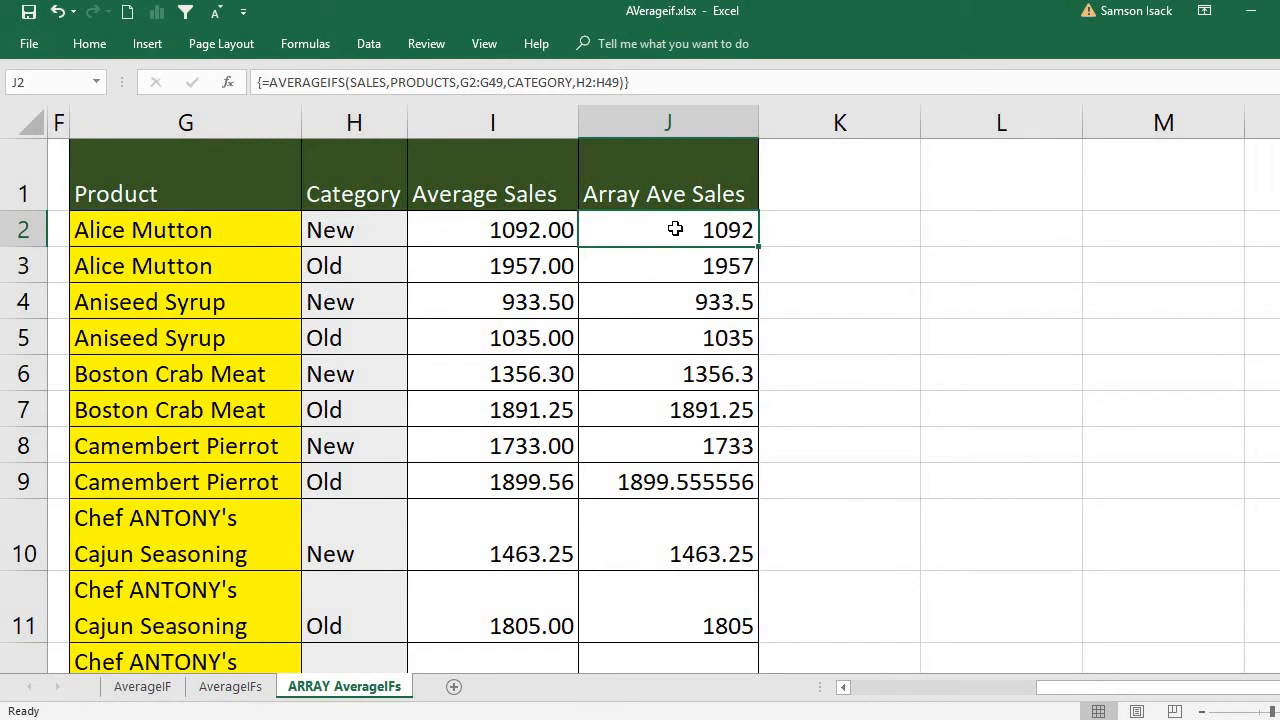
pyautogui.click(674, 334)
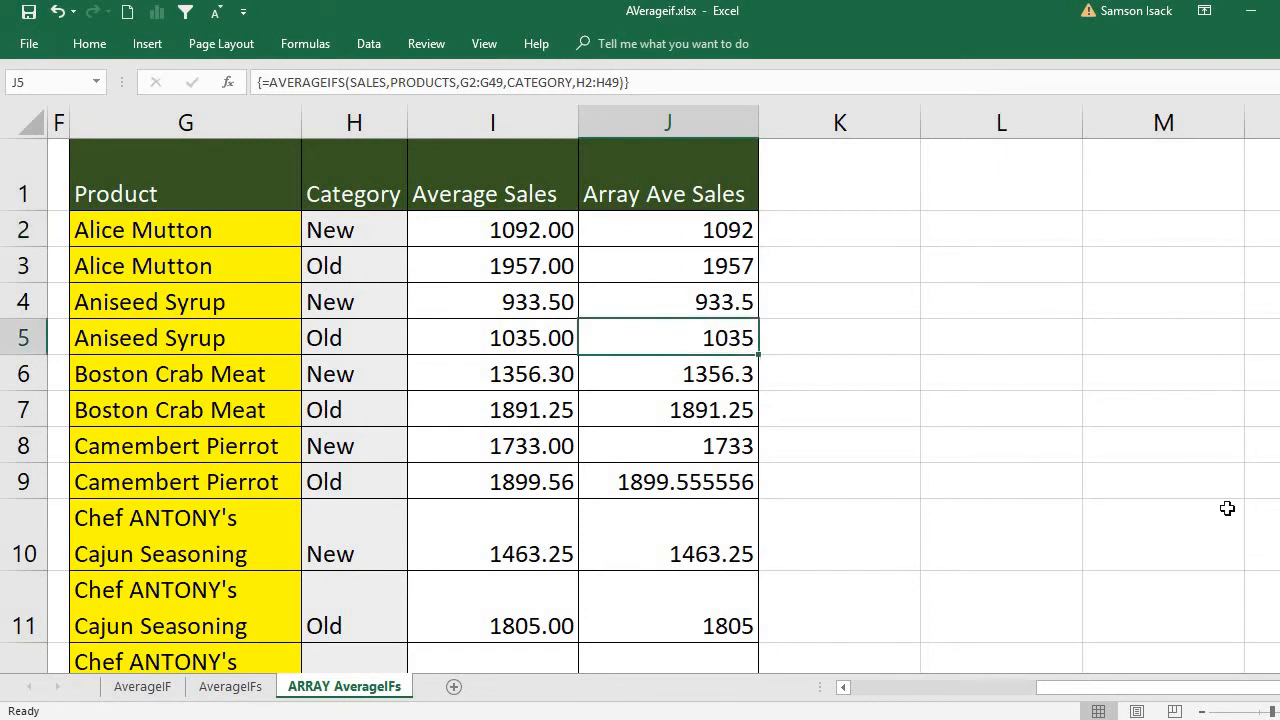
pyautogui.scroll(-5, 640, 405)
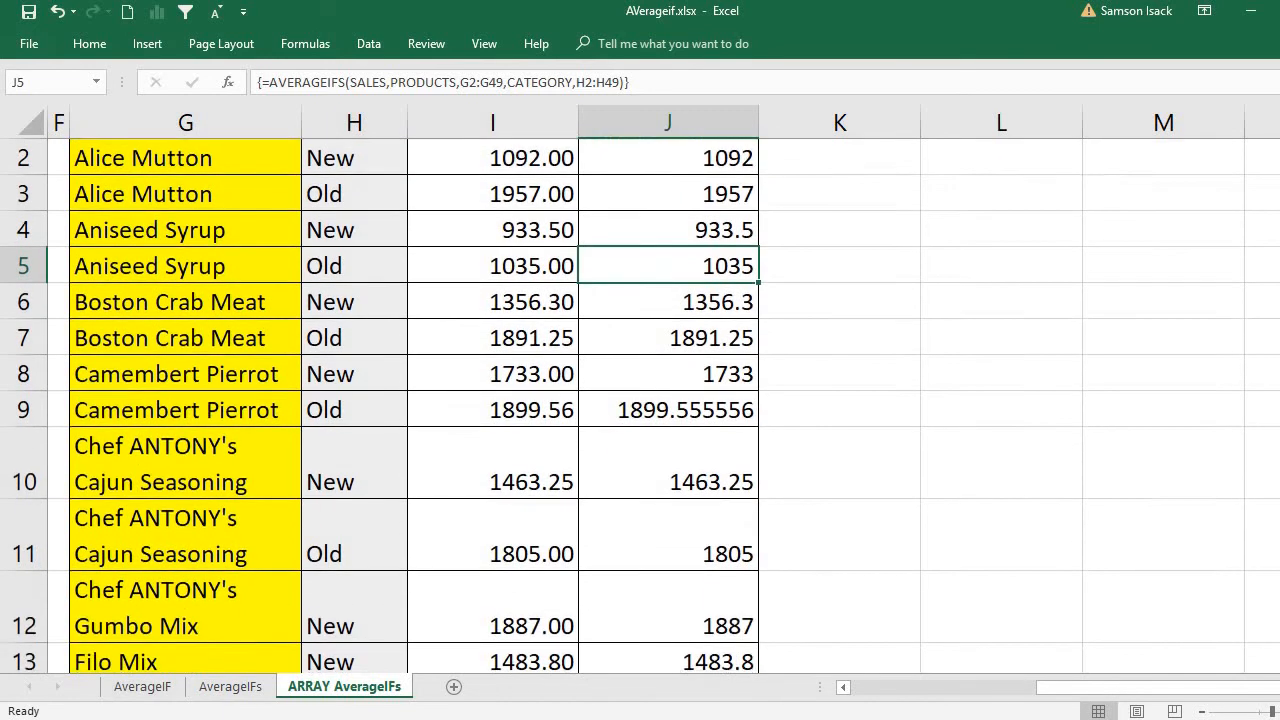
pyautogui.scroll(-6, 640, 405)
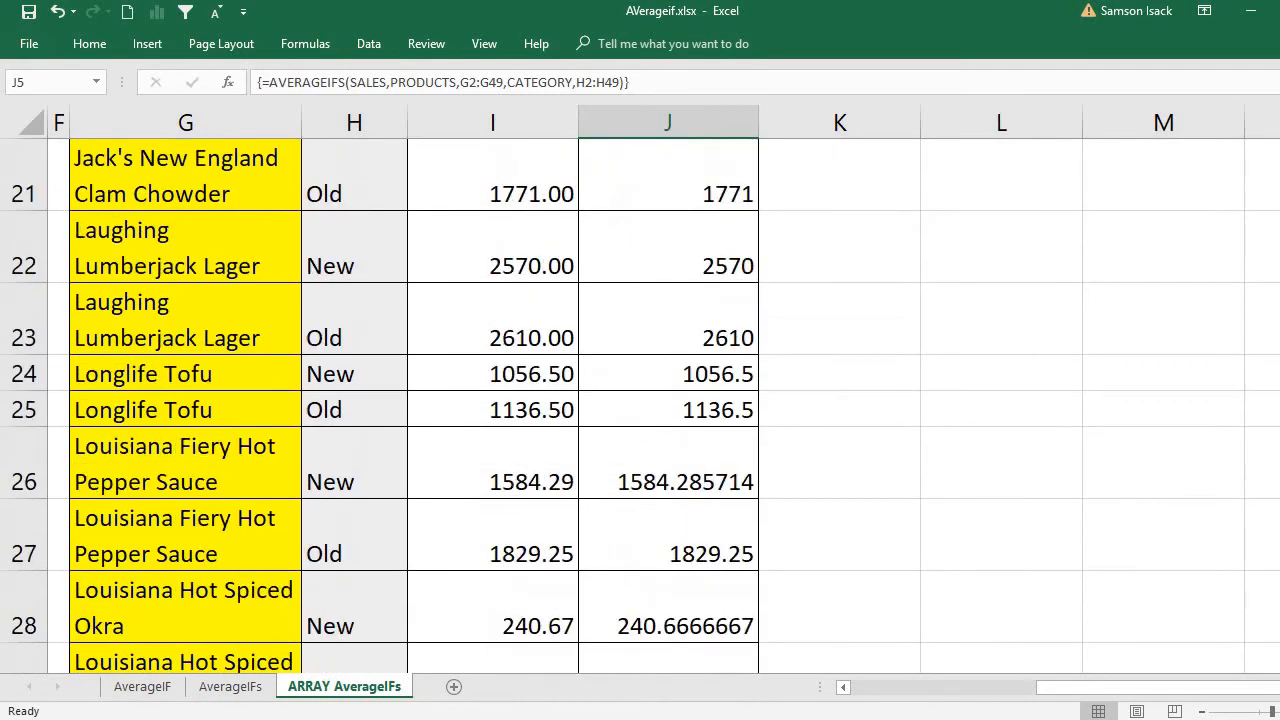
pyautogui.scroll(-6, 640, 405)
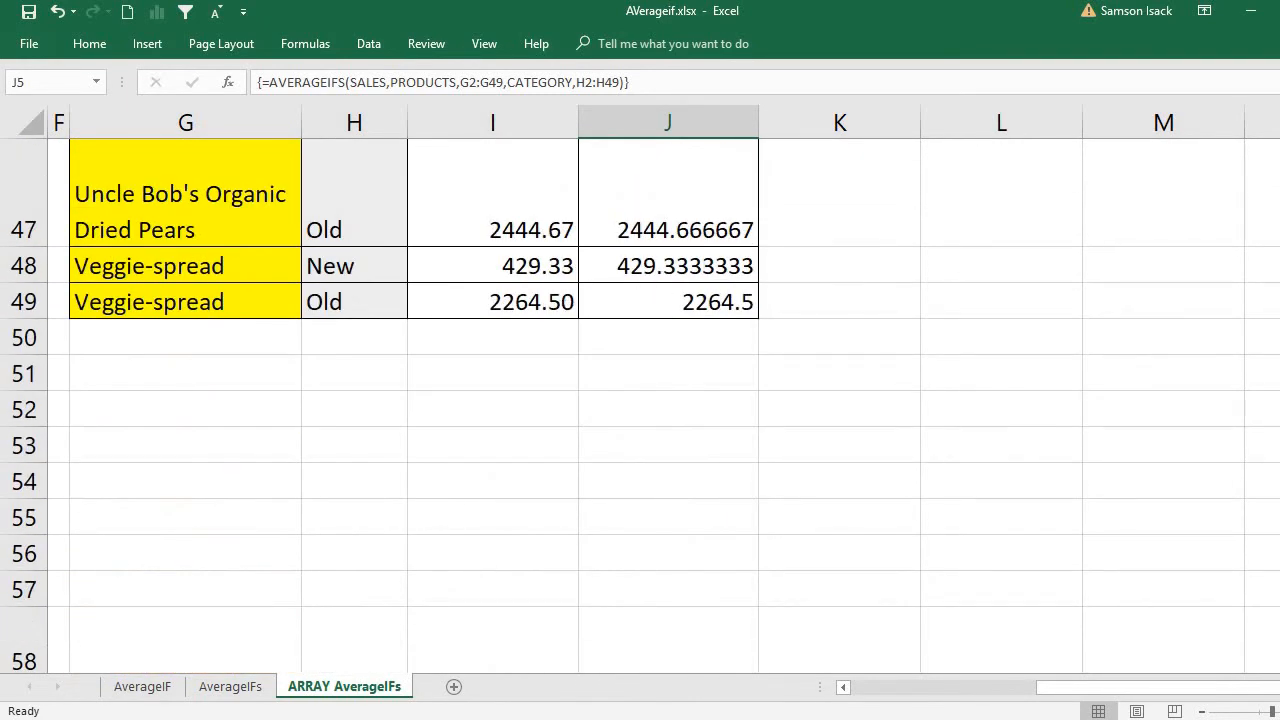
pyautogui.scroll(15, 1270, 220)
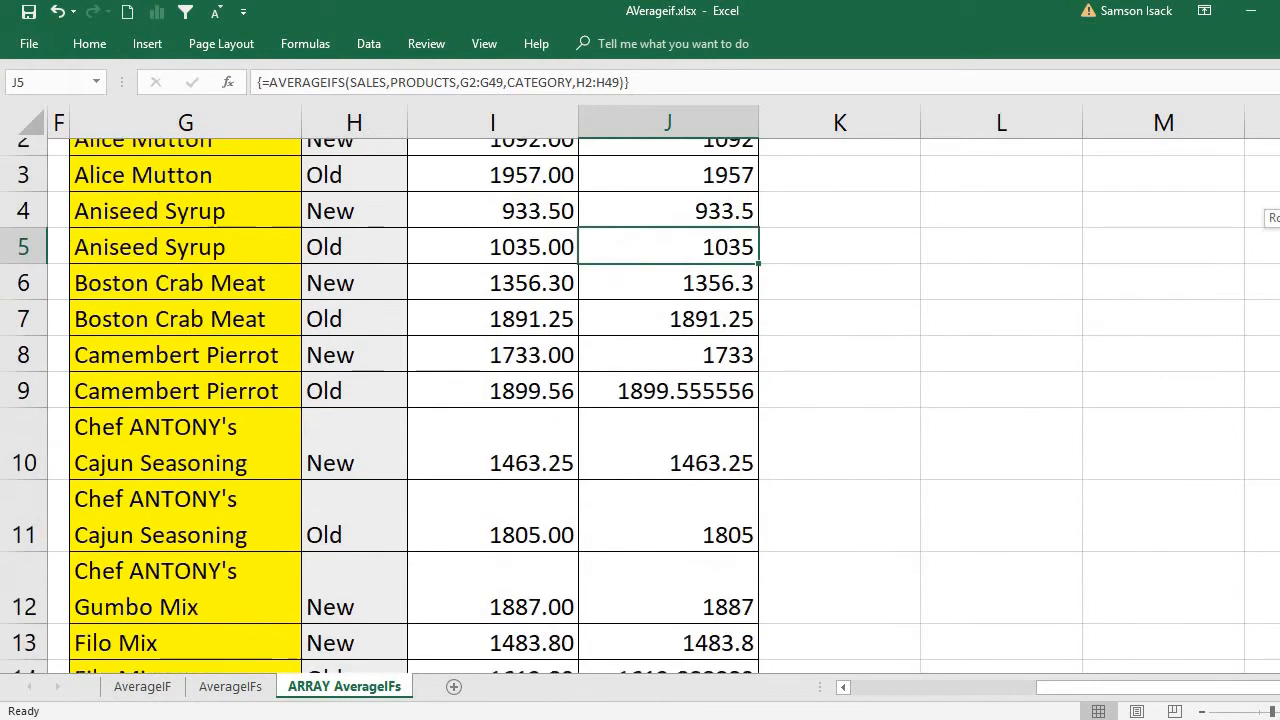
pyautogui.click(700, 232)
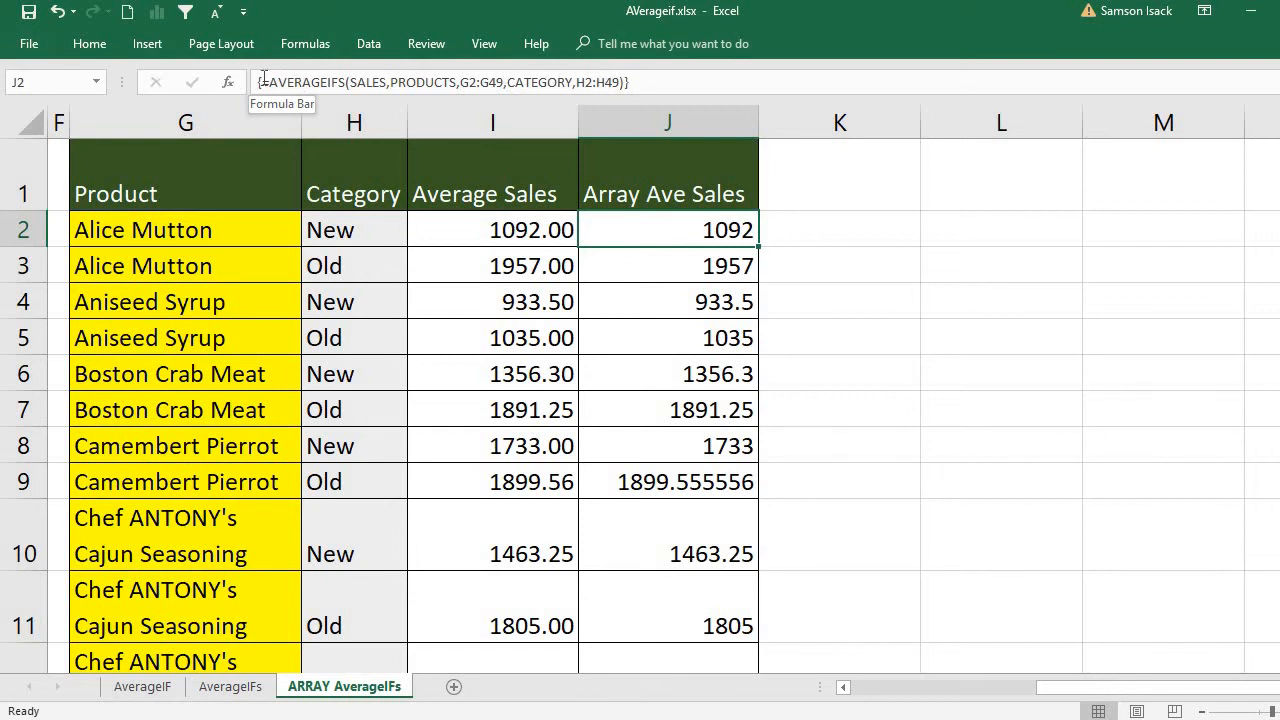
pyautogui.click(542, 229)
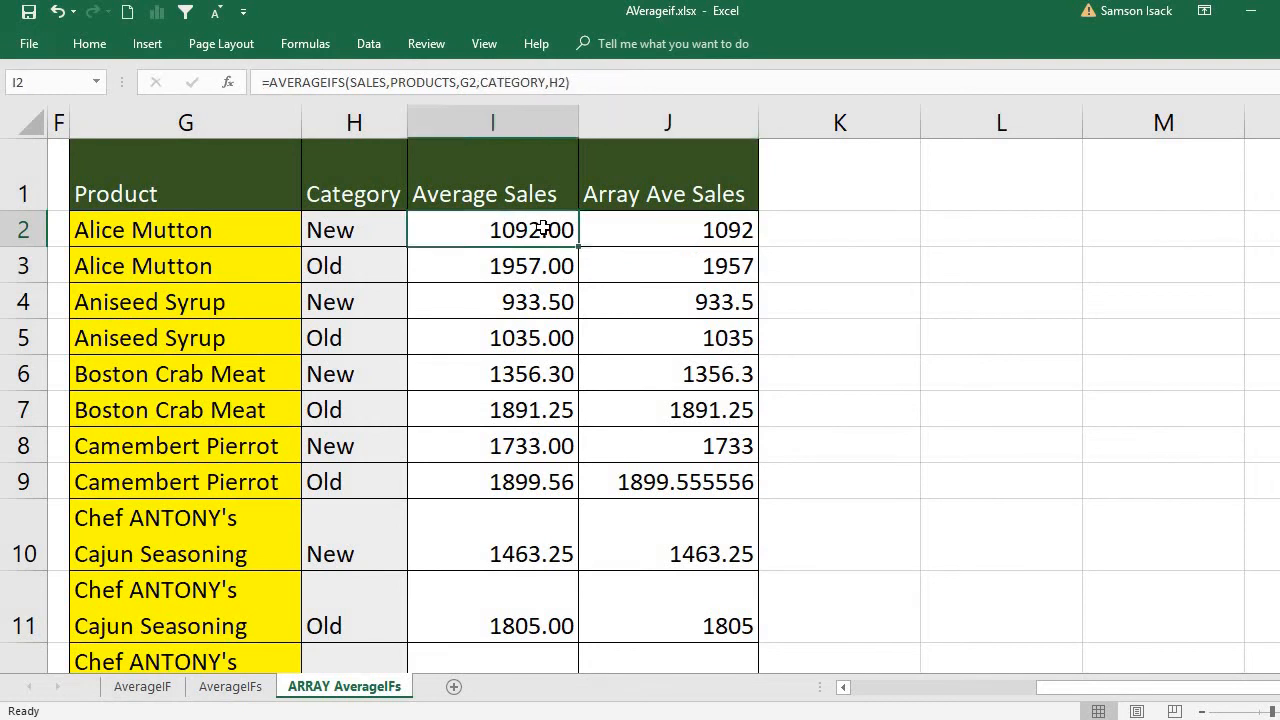
pyautogui.click(662, 232)
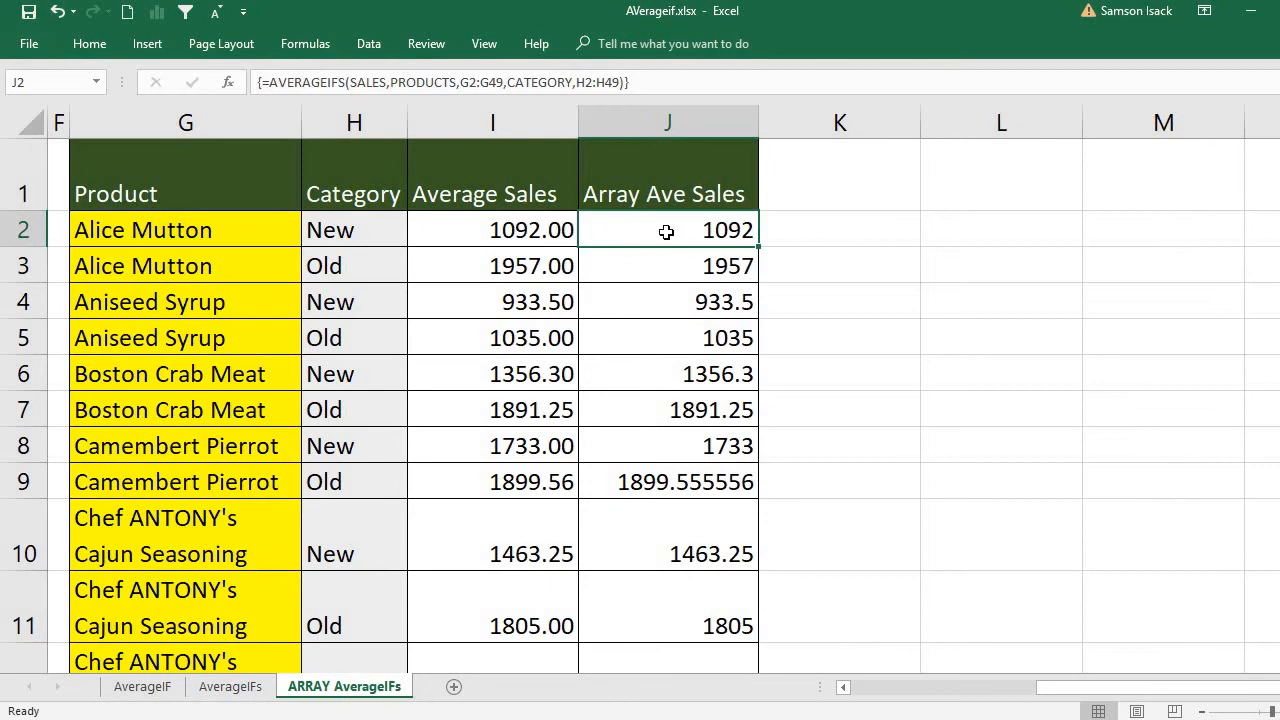
# - Format J2:J49 in the Array Ave Sales column as Number with 2 decimal places
pyautogui.moveTo(666, 231); pyautogui.dragTo(664, 590)
pyautogui.moveTo(666, 507); pyautogui.dragTo(668, 546)
pyautogui.rightClick(660, 440)
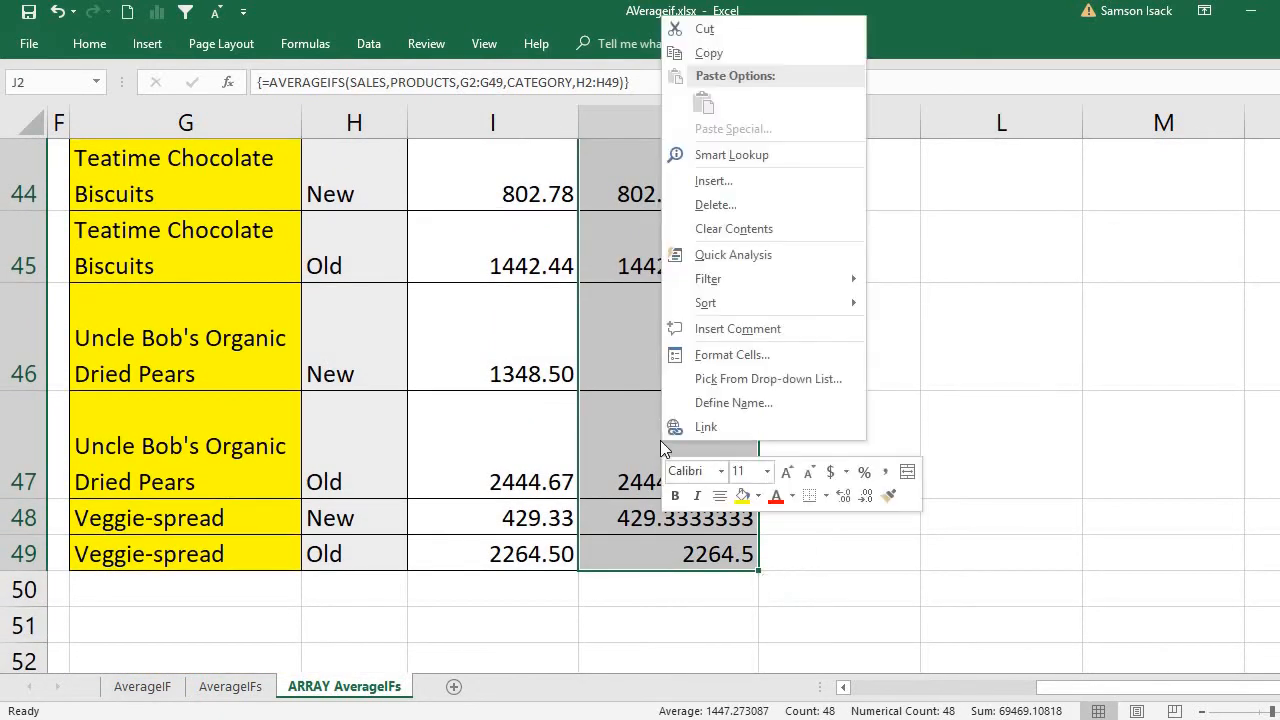
pyautogui.click(732, 355)
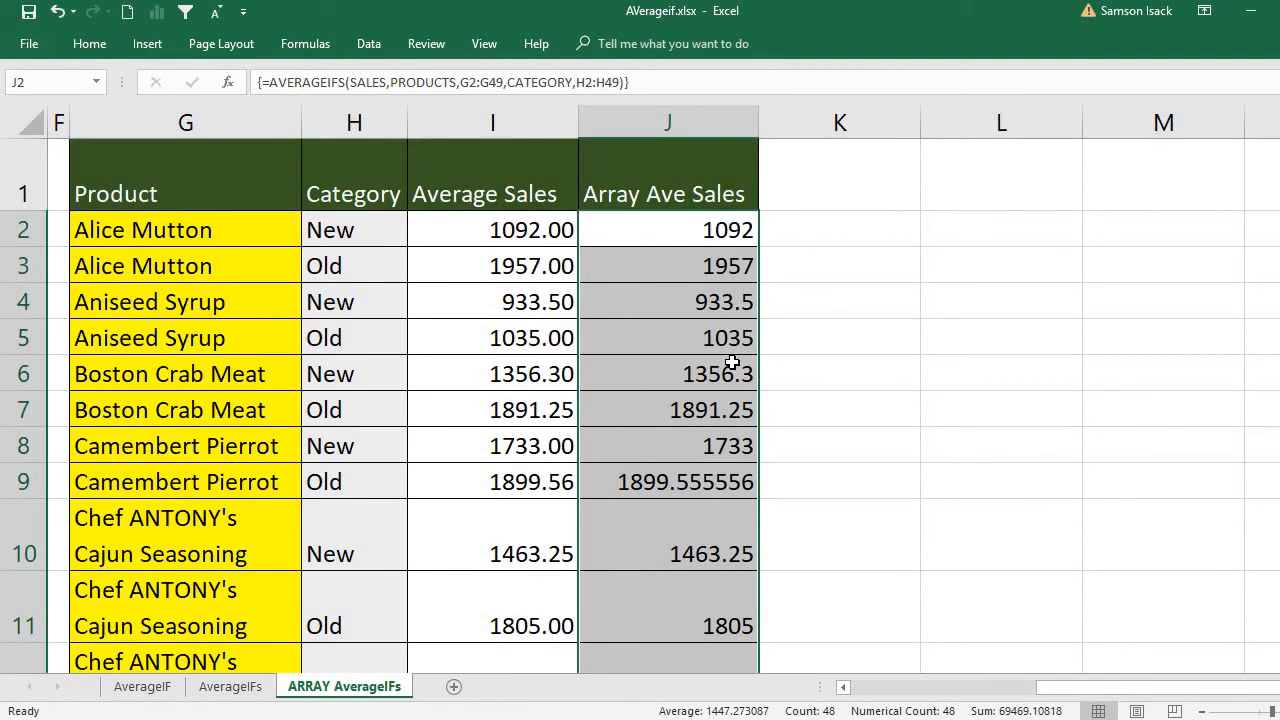
pyautogui.hotkey('ctrl', '1')
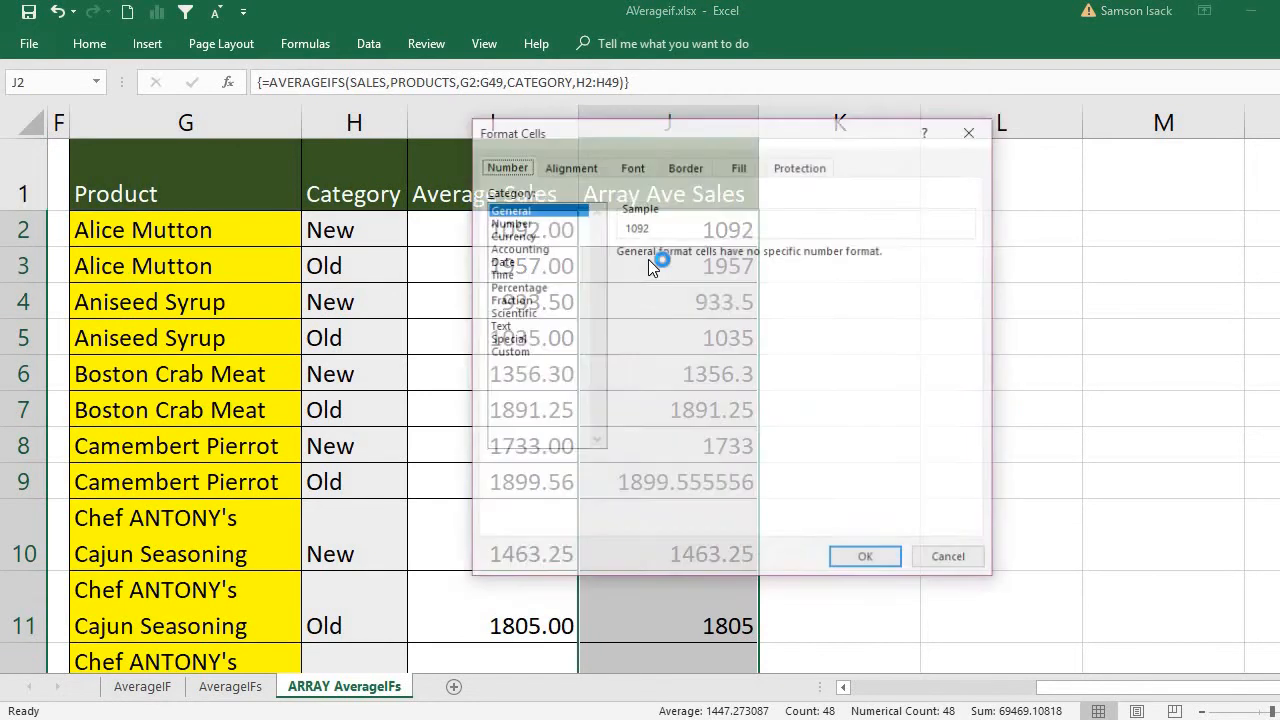
pyautogui.click(530, 224)
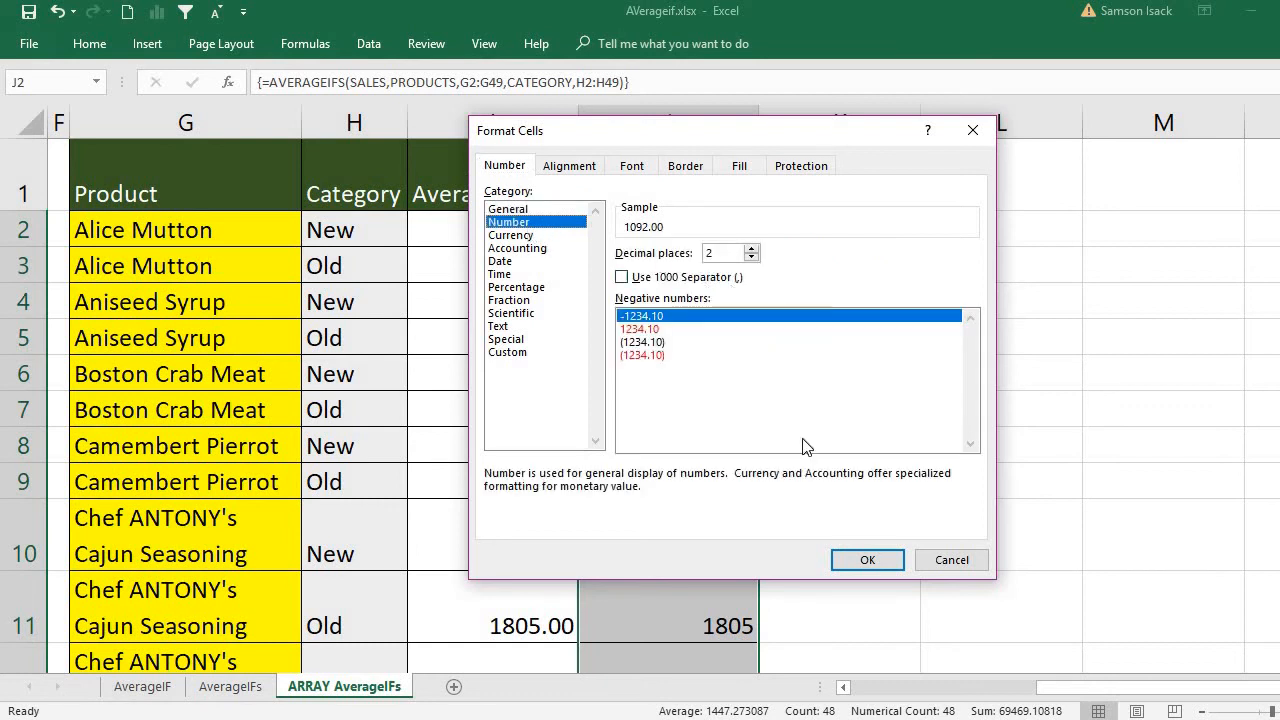
pyautogui.click(852, 556)
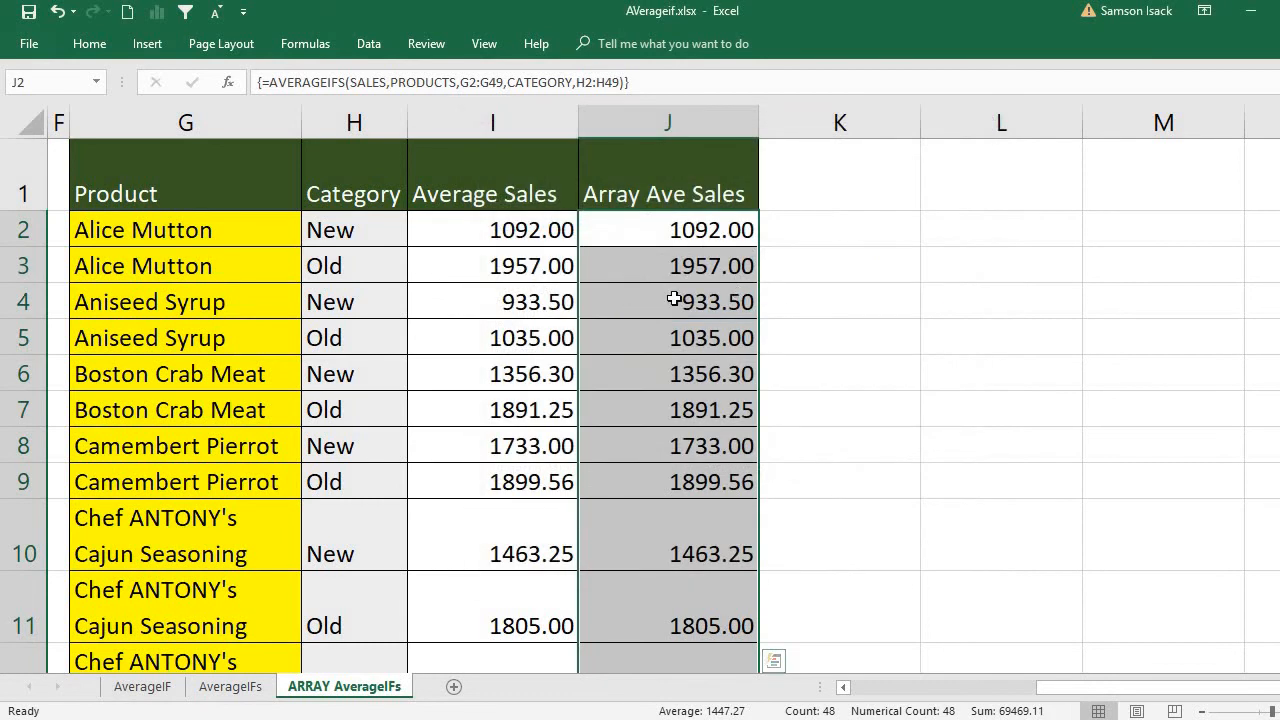
# - Compare the array formulas in J2 and J3 with the single-cell AVERAGEIFS formulas in I2 and I3
pyautogui.click(670, 298)
pyautogui.click(665, 226)
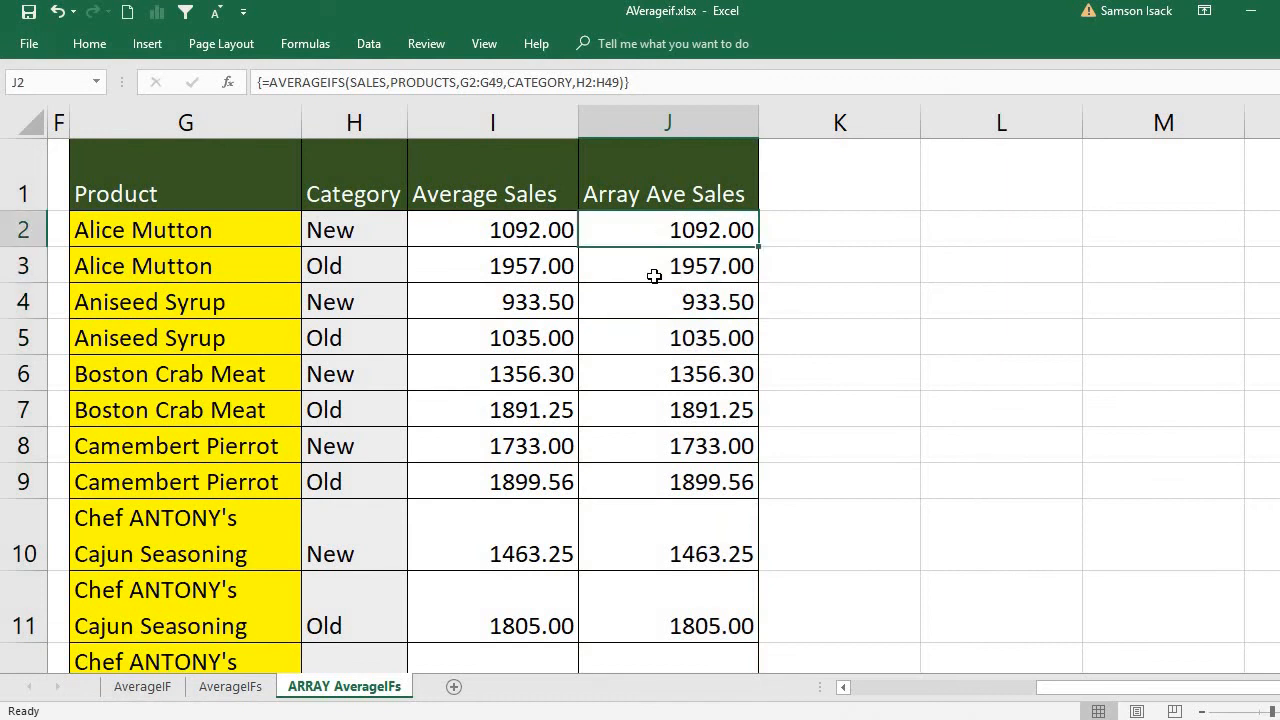
pyautogui.click(654, 279)
pyautogui.click(469, 272)
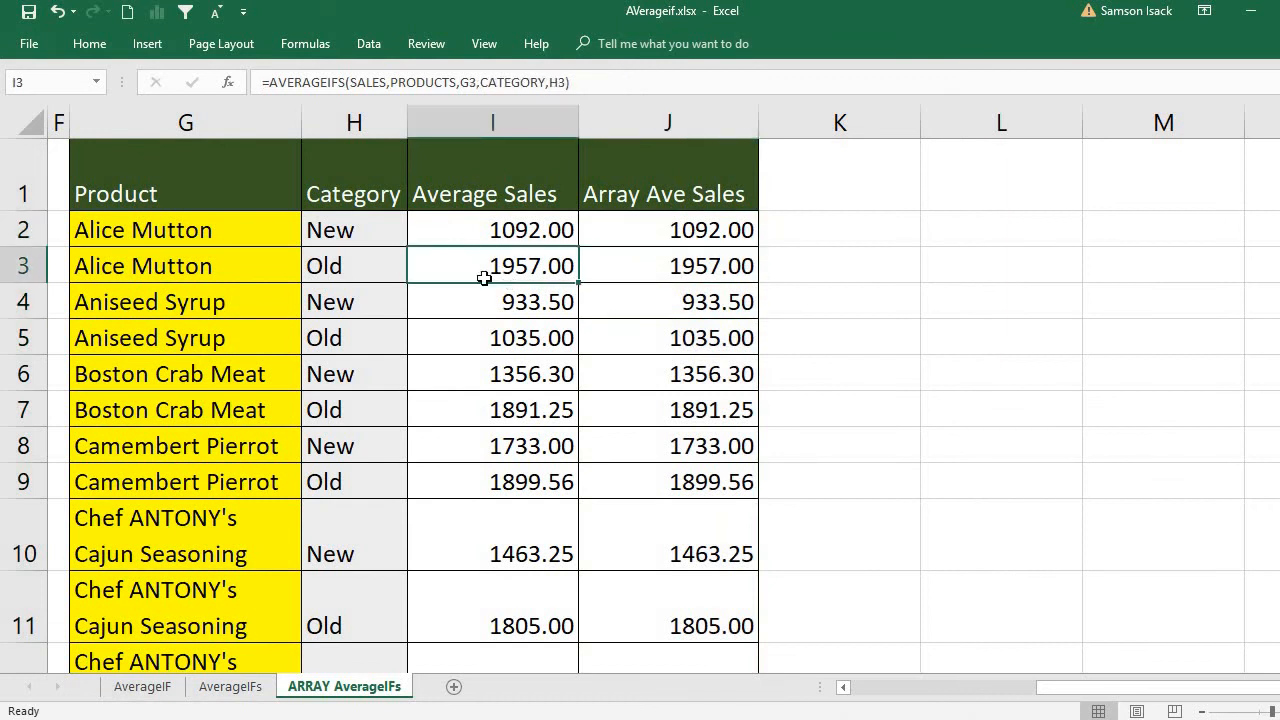
pyautogui.click(538, 228)
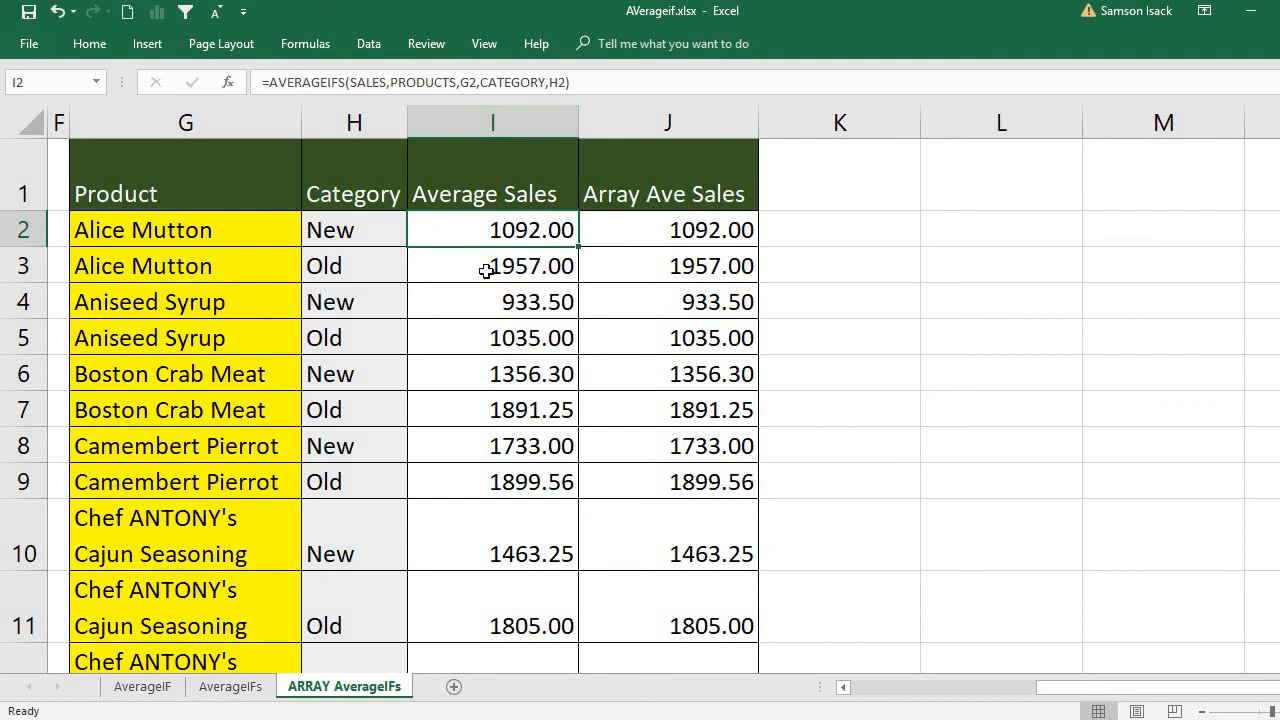
pyautogui.click(655, 228)
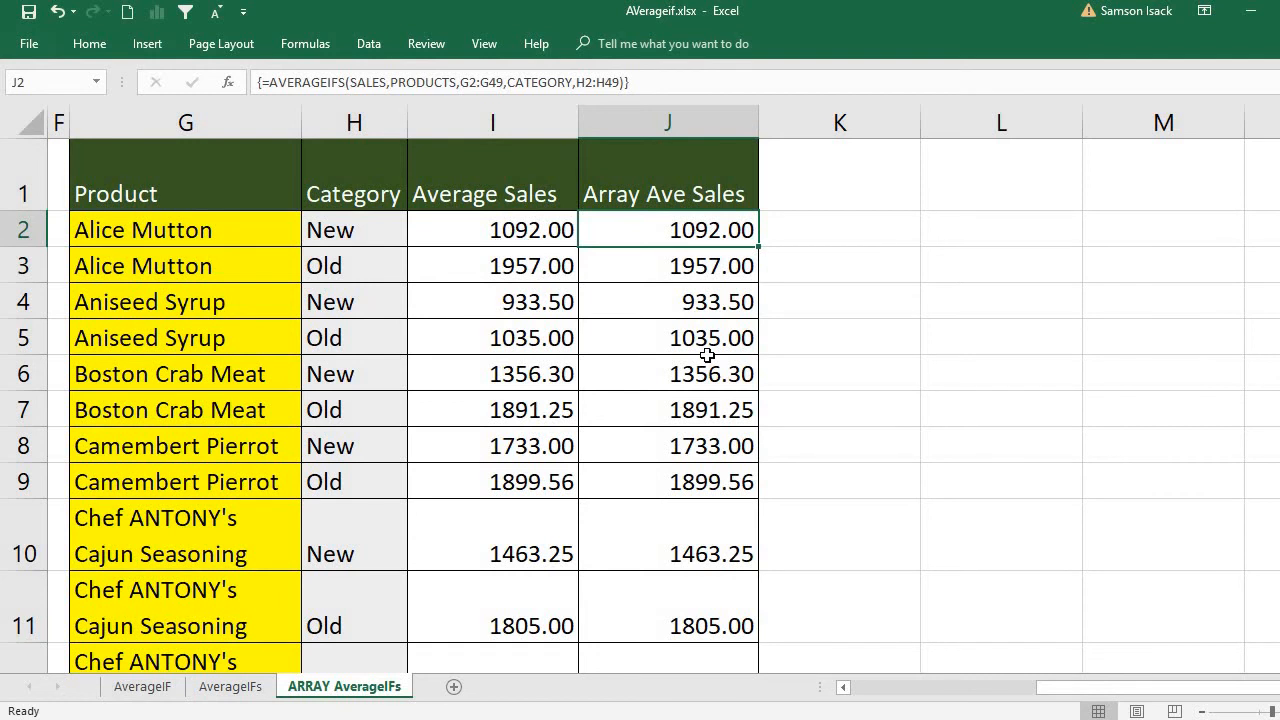
pyautogui.click(475, 226)
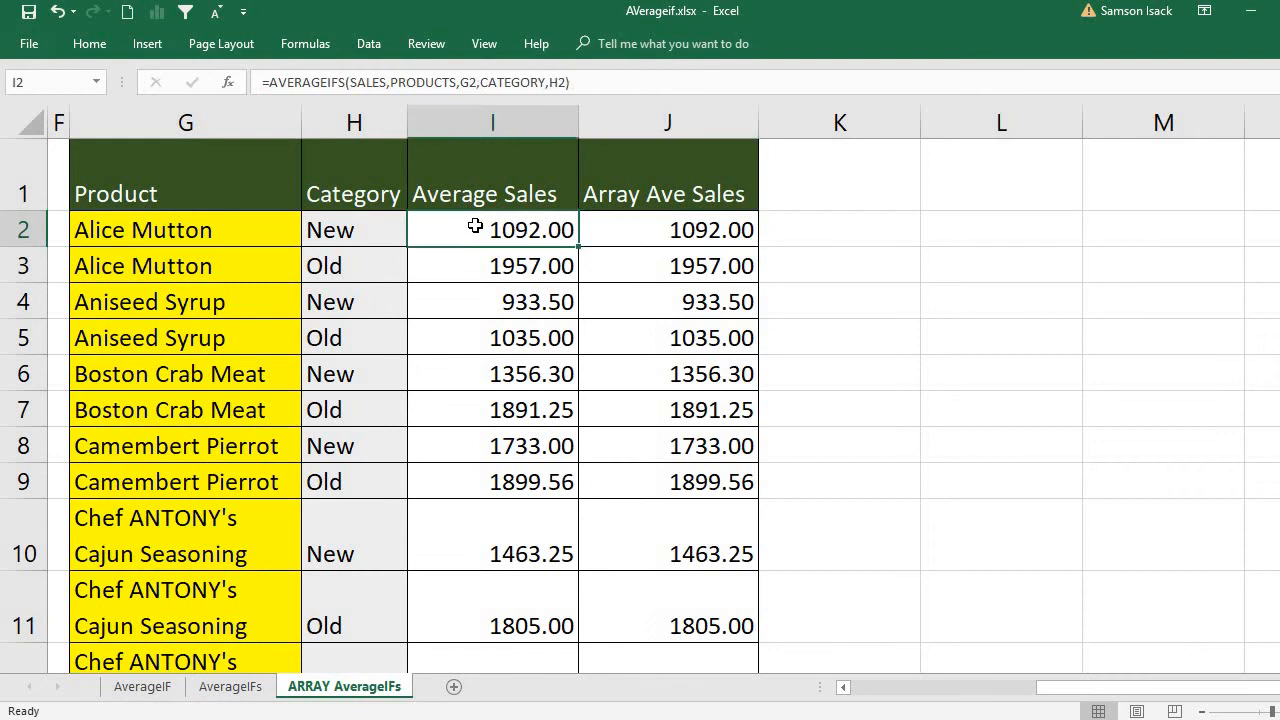
pyautogui.click(650, 238)
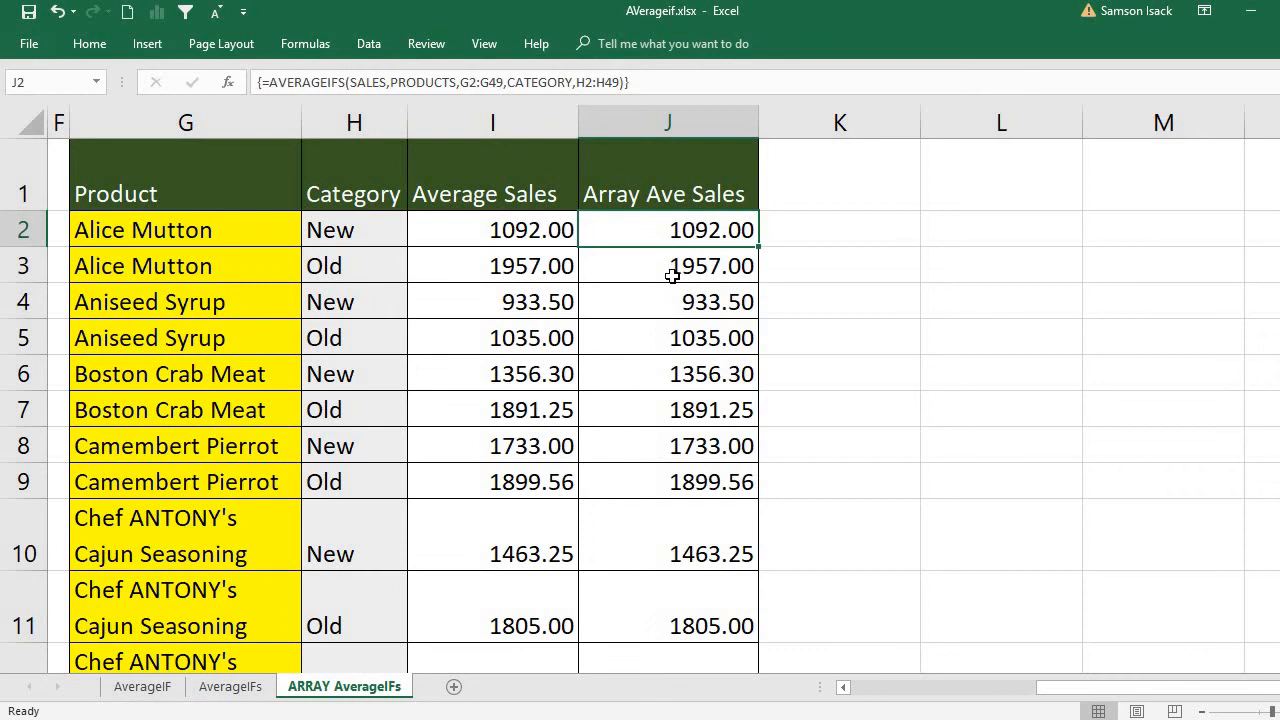
pyautogui.click(672, 276)
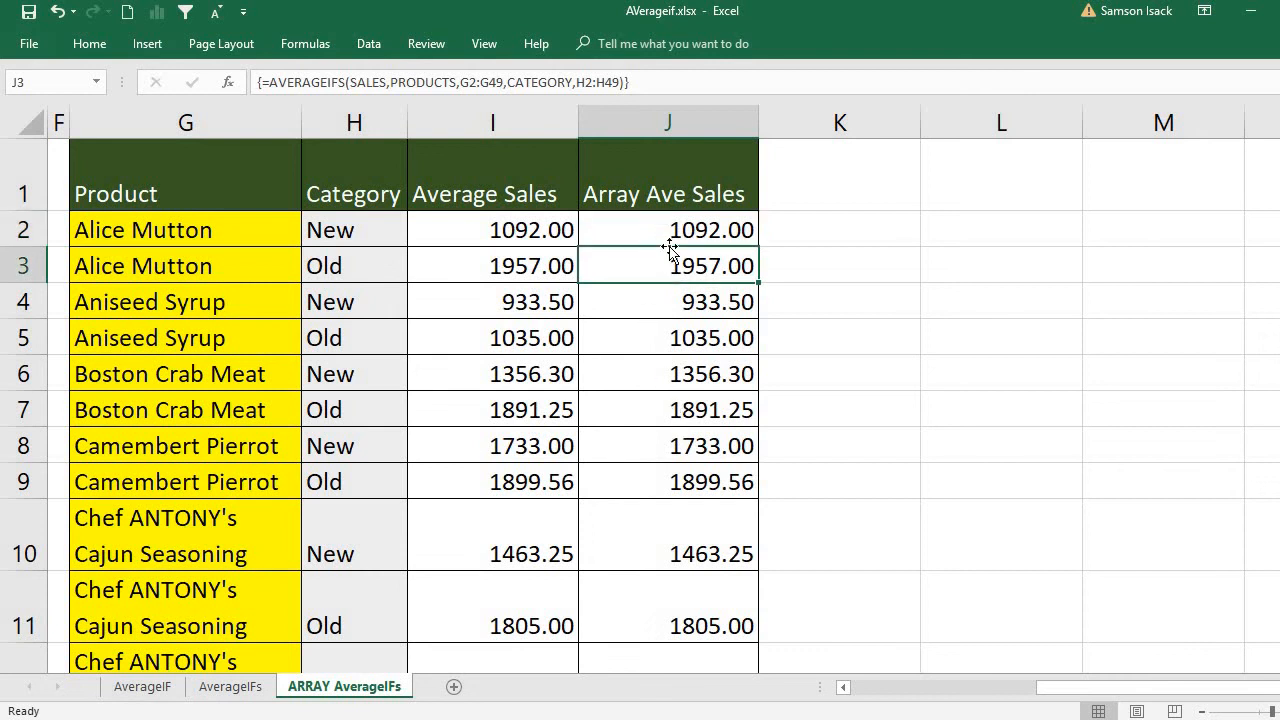
# - Try to re-enter the formula in J2 alone as an ordinary formula, separate from the rest of the J2:J49 array
pyautogui.click(672, 228)
pyautogui.doubleClick(670, 228)
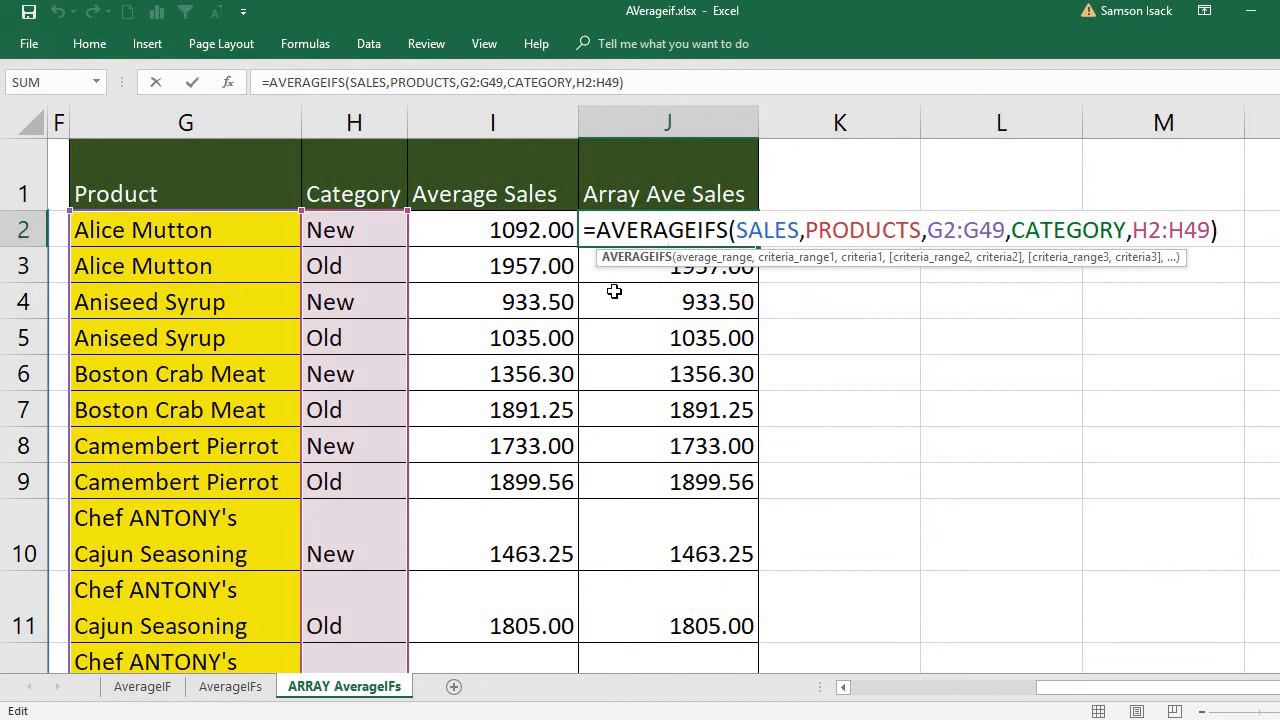
pyautogui.press('Return')
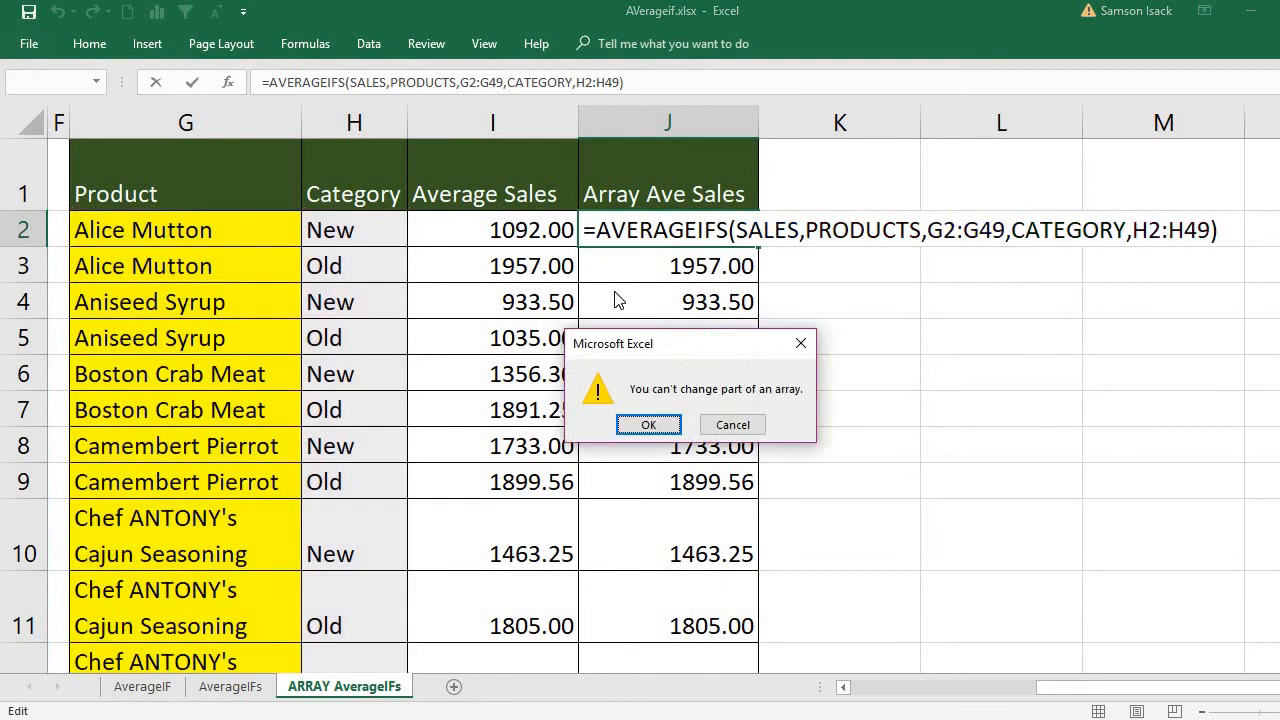
pyautogui.click(730, 428)
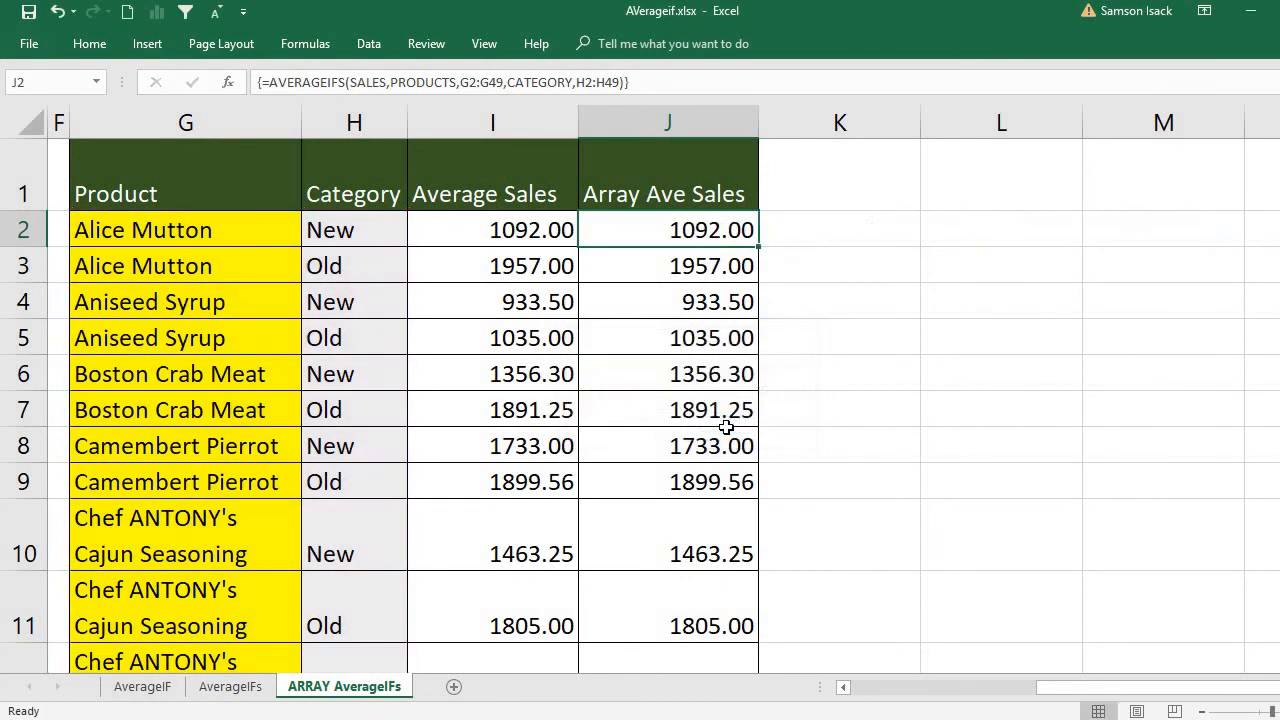
# - Examine the product and category criteria references in the single-cell AVERAGEIFS formulas in I2 and I3
pyautogui.click(510, 224)
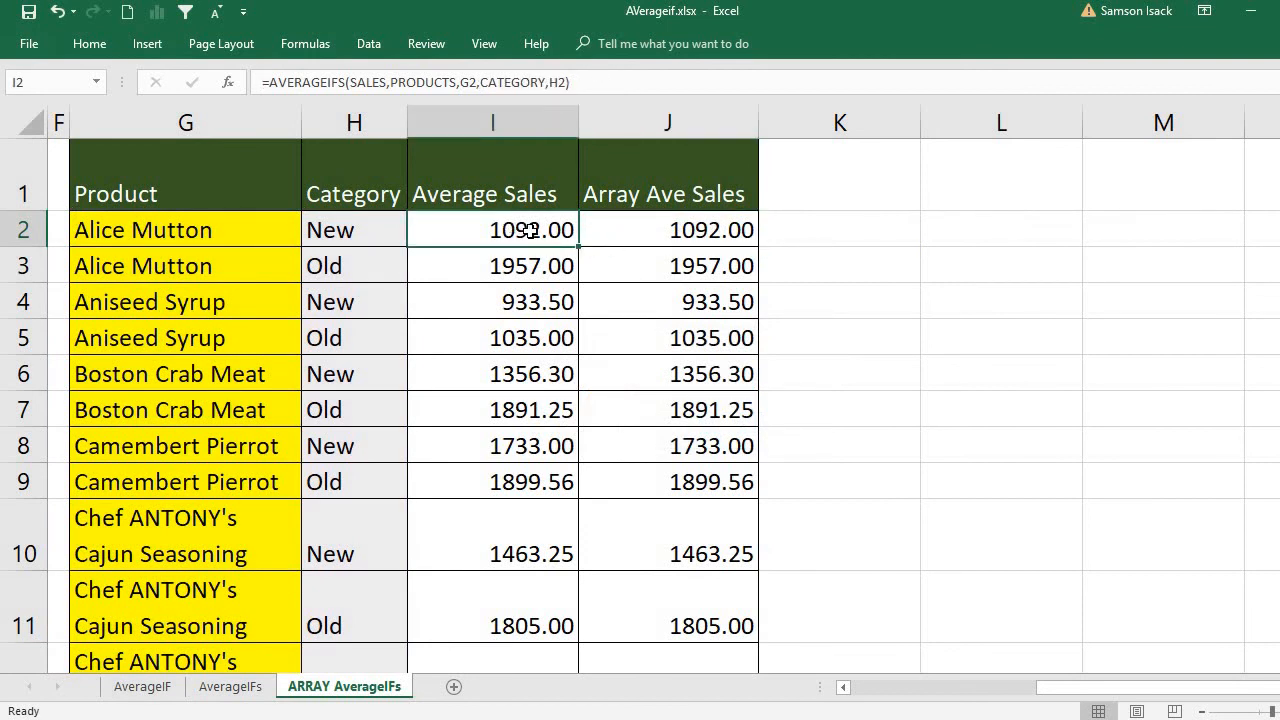
pyautogui.click(489, 83)
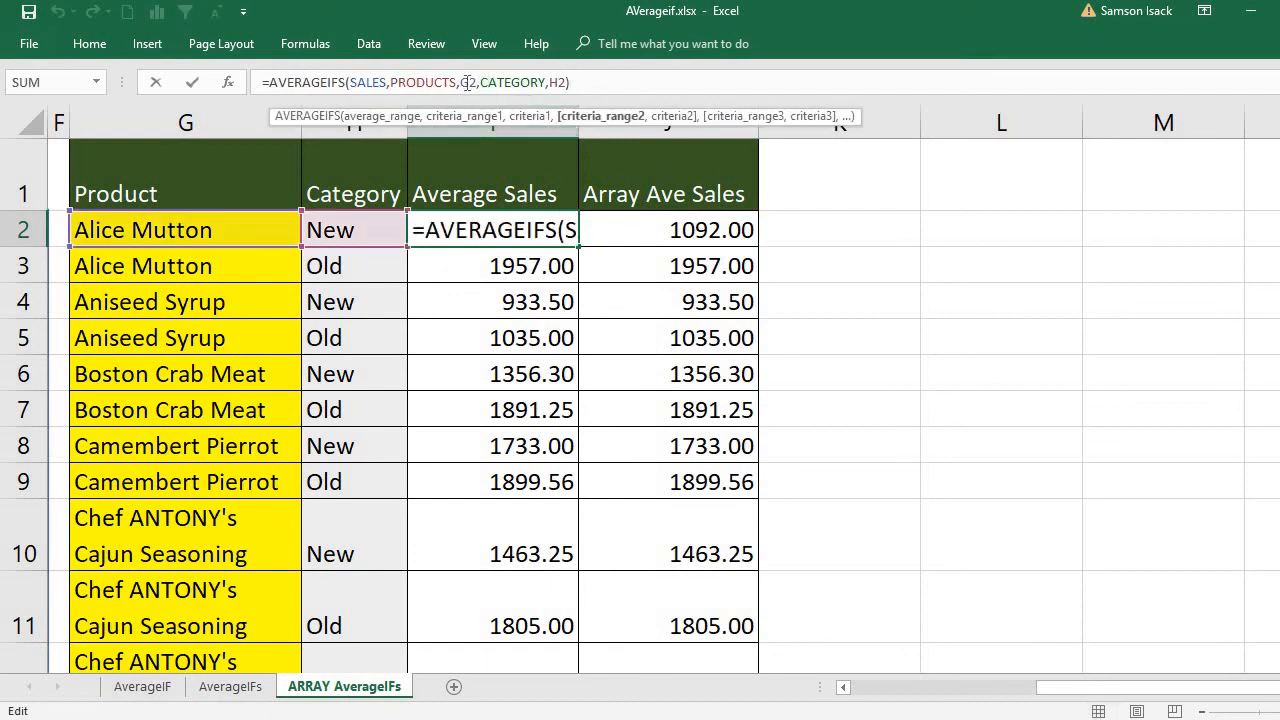
pyautogui.click(541, 271)
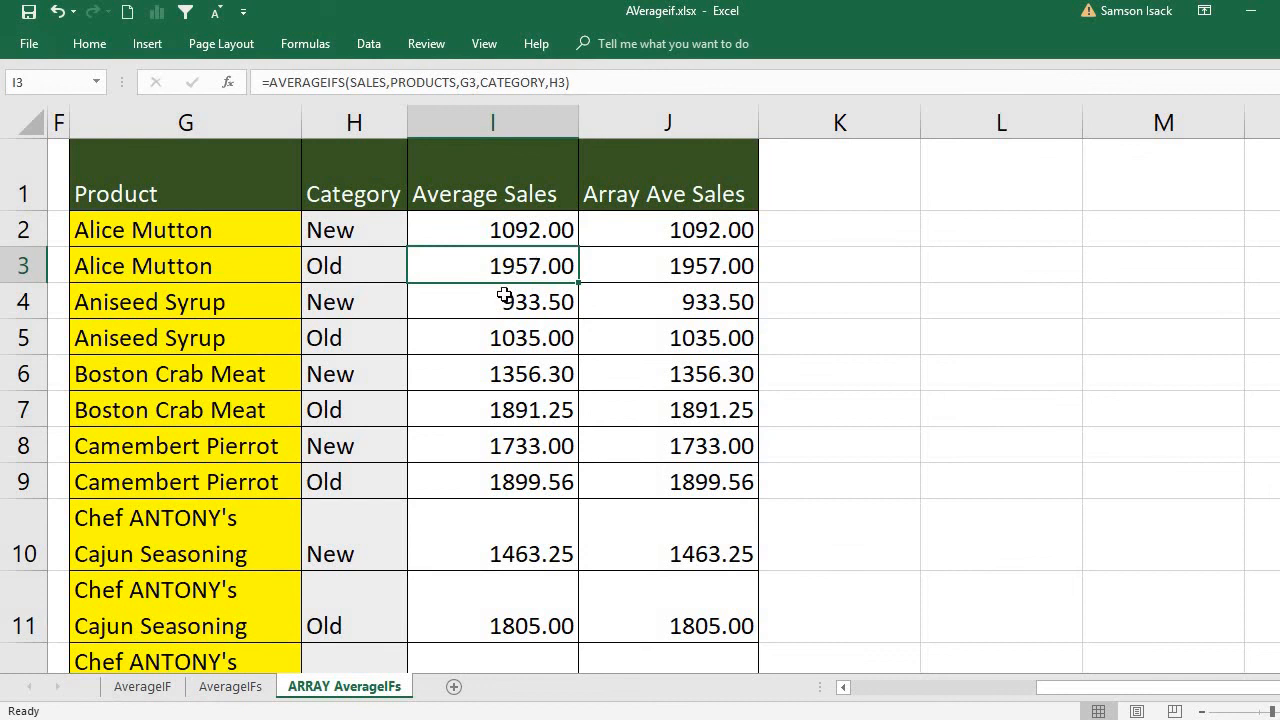
# - Review the source sales data in columns A to E and compare the array formula in J2 with the single-cell formula in I2
pyautogui.click(842, 688)
pyautogui.click(842, 688)
pyautogui.click(842, 688)
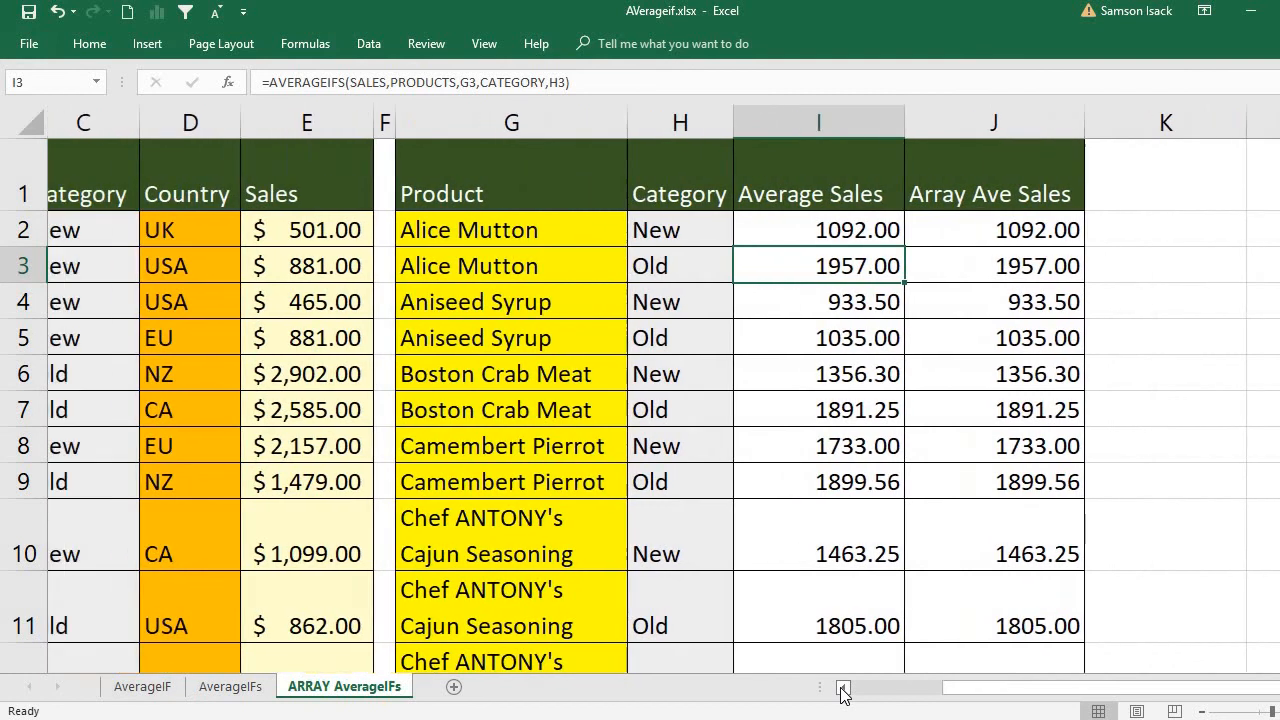
pyautogui.click(842, 688)
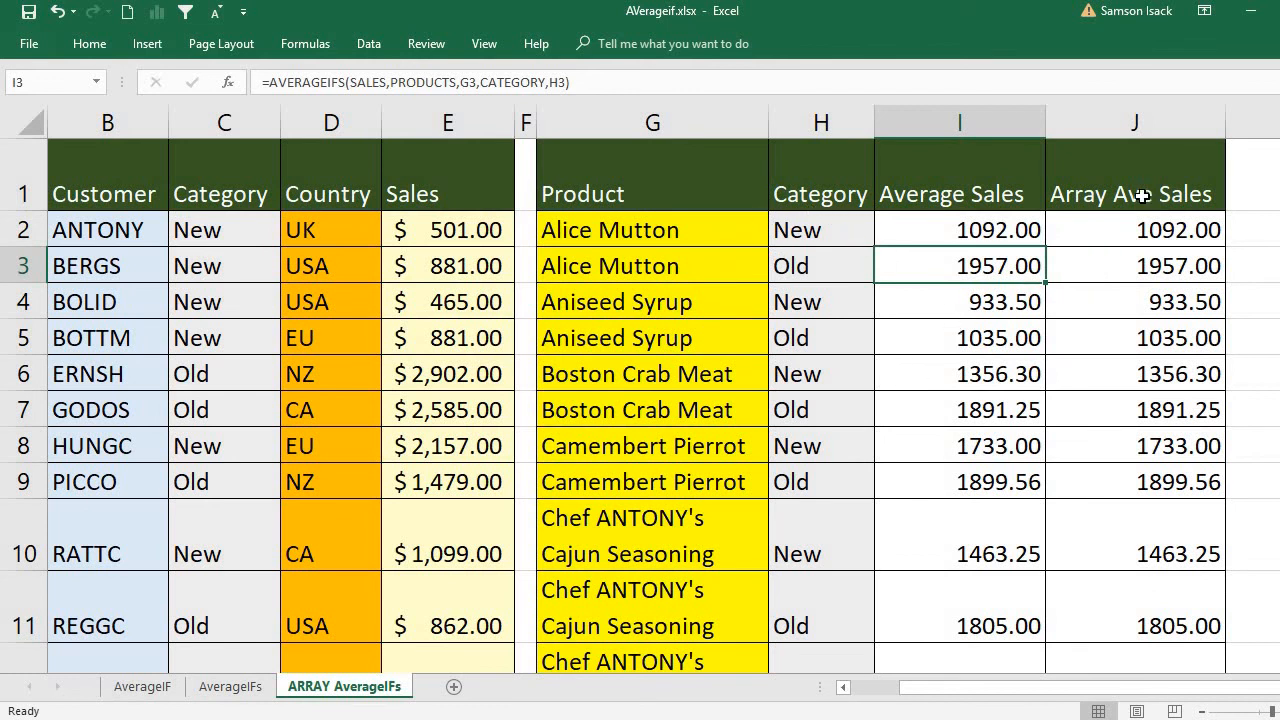
pyautogui.click(1146, 229)
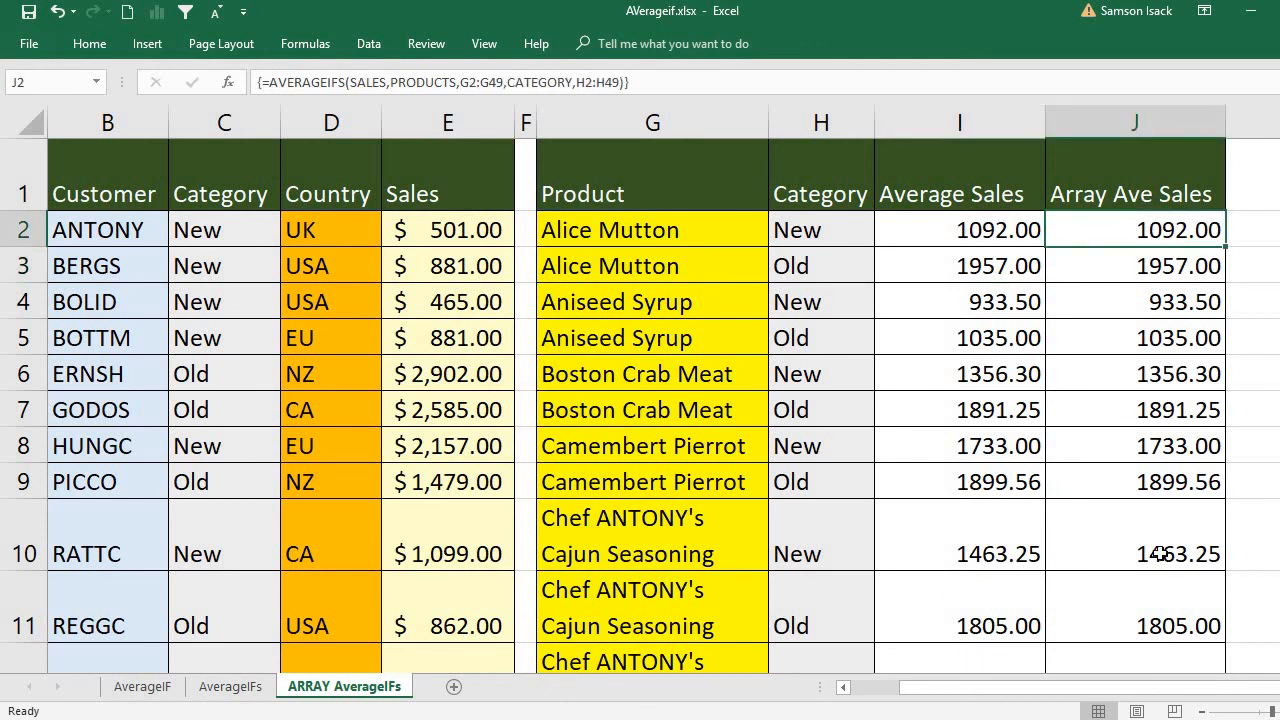
pyautogui.click(843, 687)
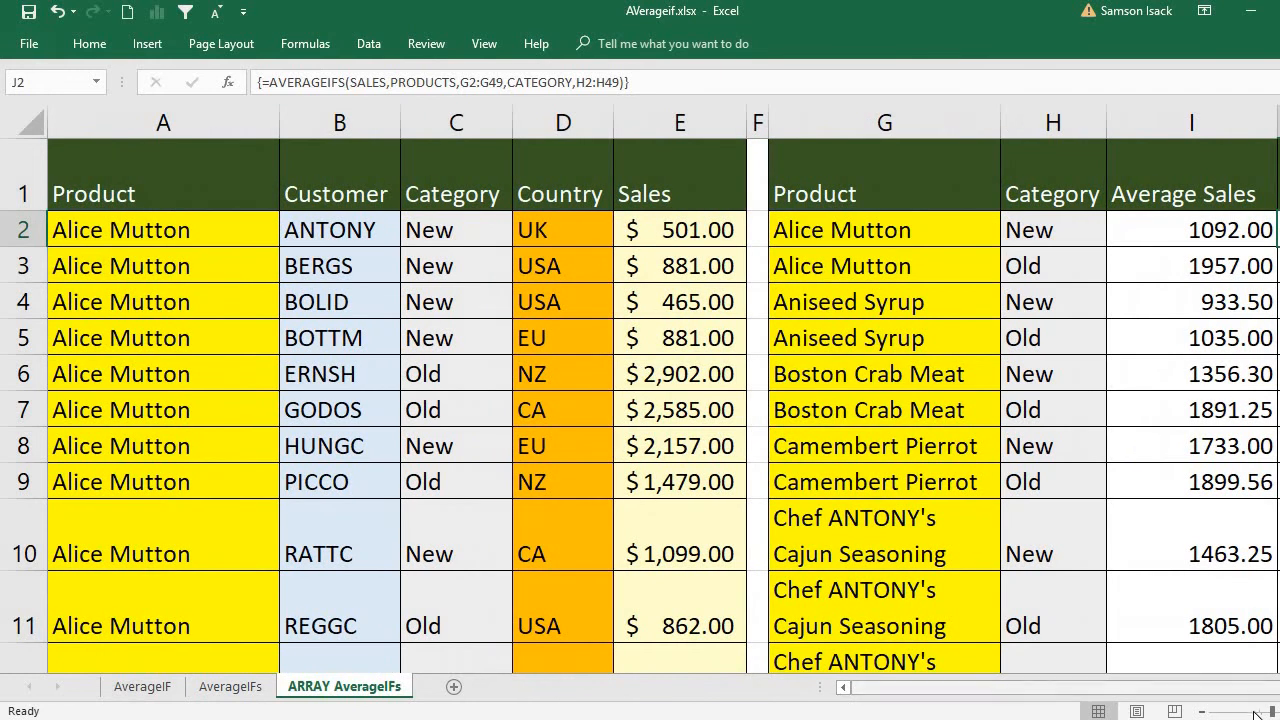
pyautogui.click(1279, 687)
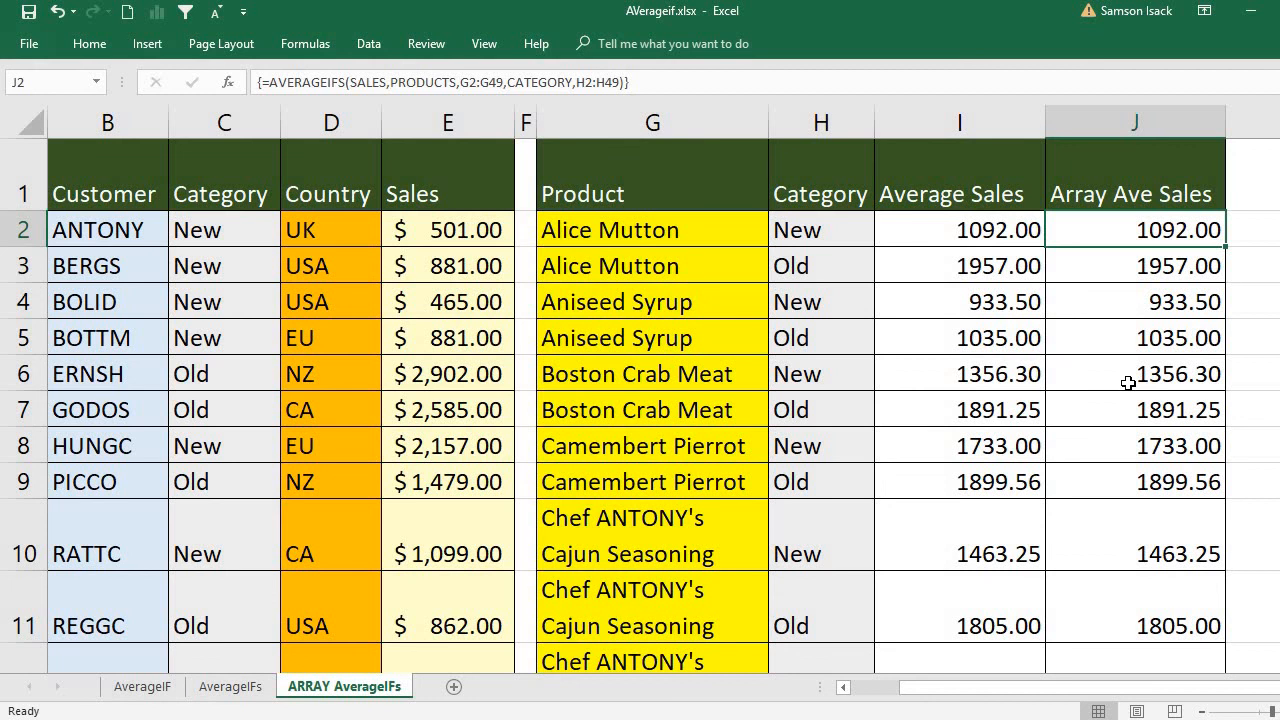
pyautogui.click(955, 219)
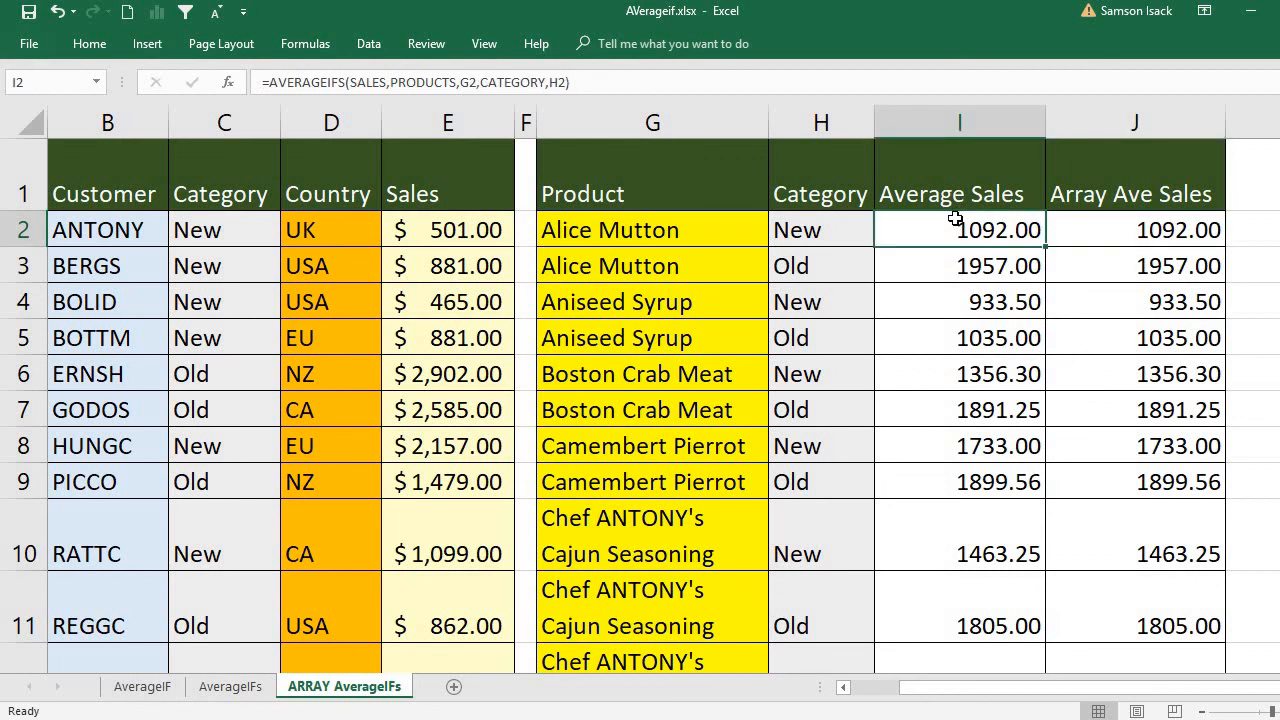